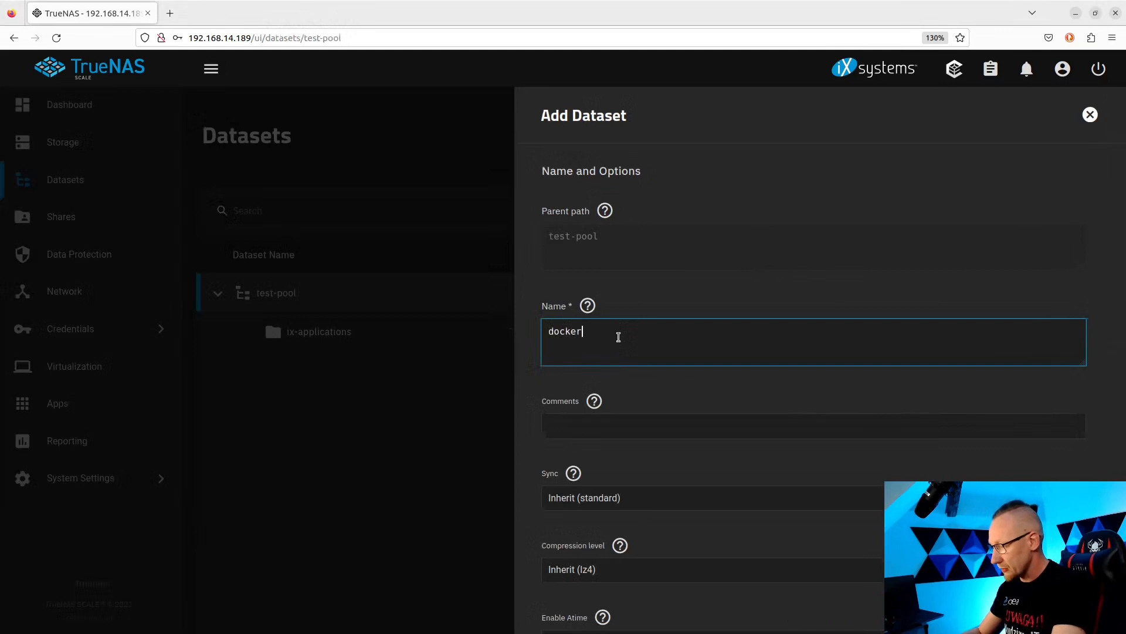
Complete the new dataset's name as docker-compose under test-pool and save it with the default options
type("-compose")
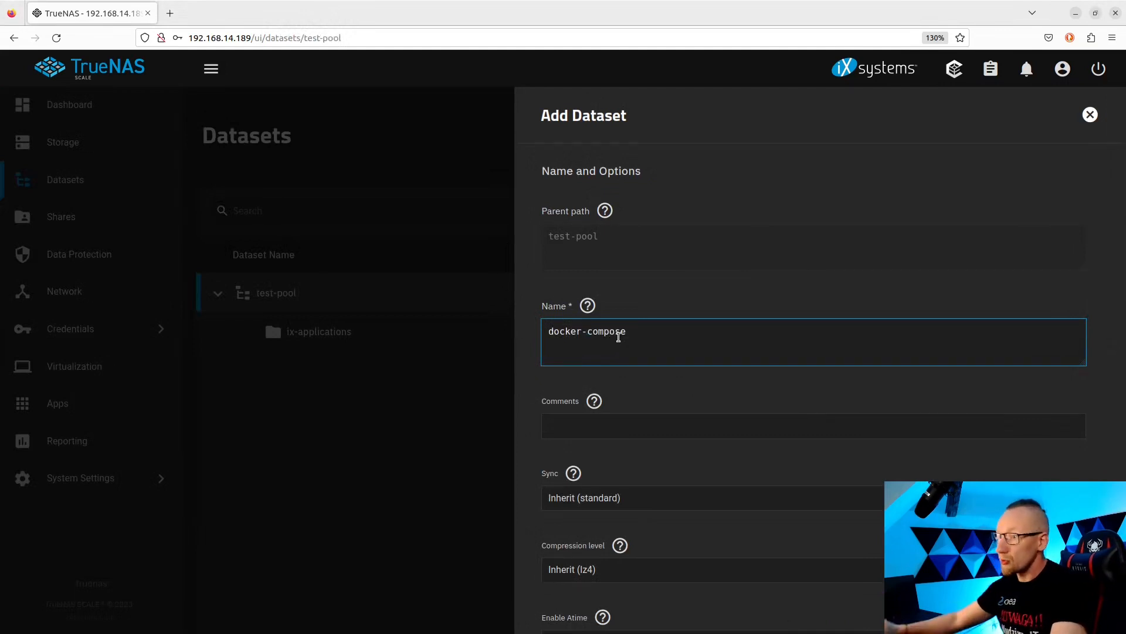
scroll(589, 472, "down", 5)
scroll(582, 298, "down", 3)
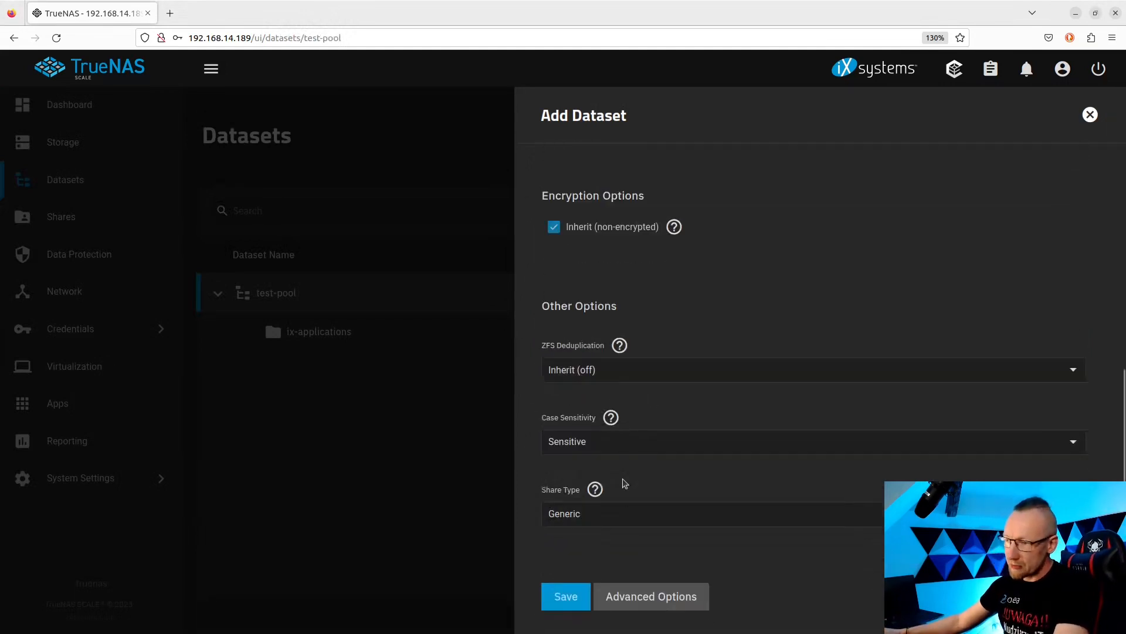
left_click(563, 596)
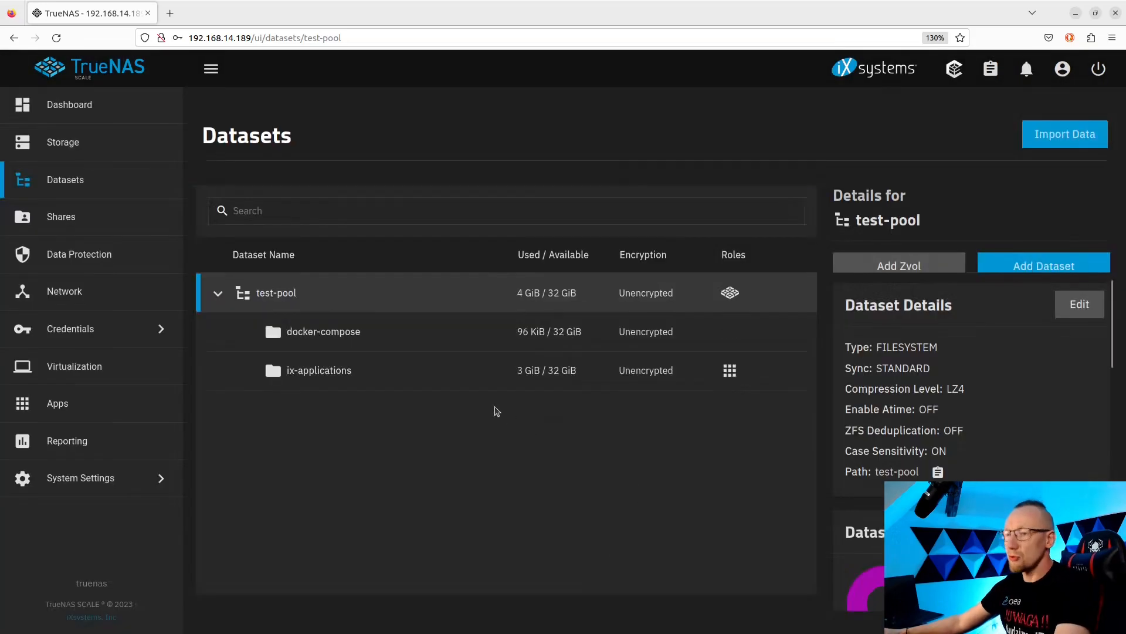
Create a child dataset named docker inside the docker-compose dataset, keeping the default options
left_click(365, 333)
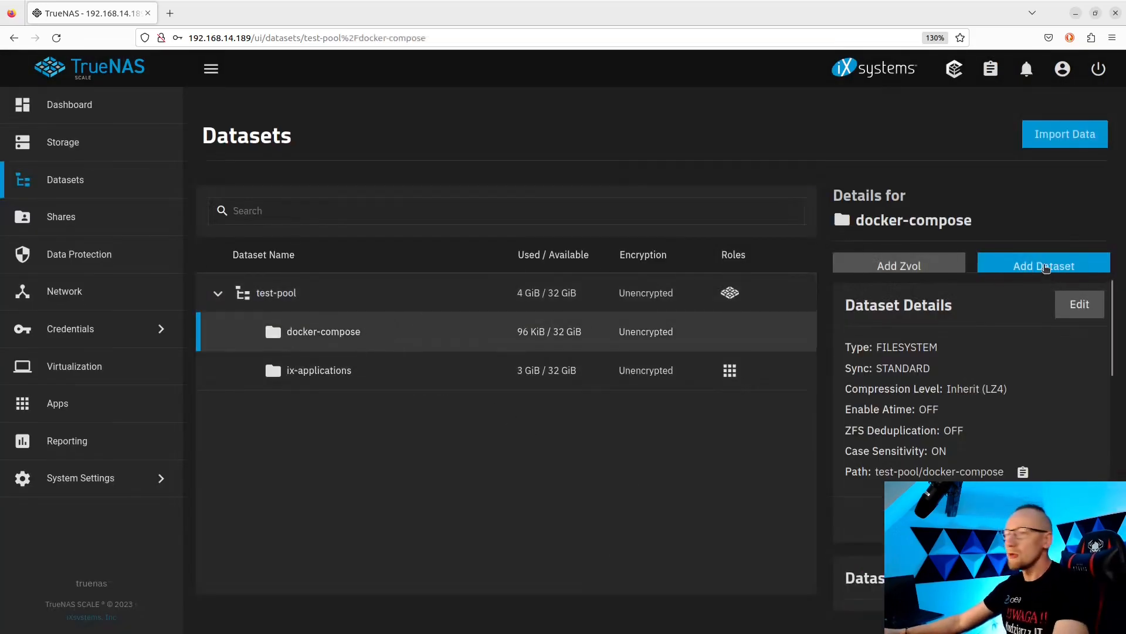
left_click(1047, 268)
left_click(627, 336)
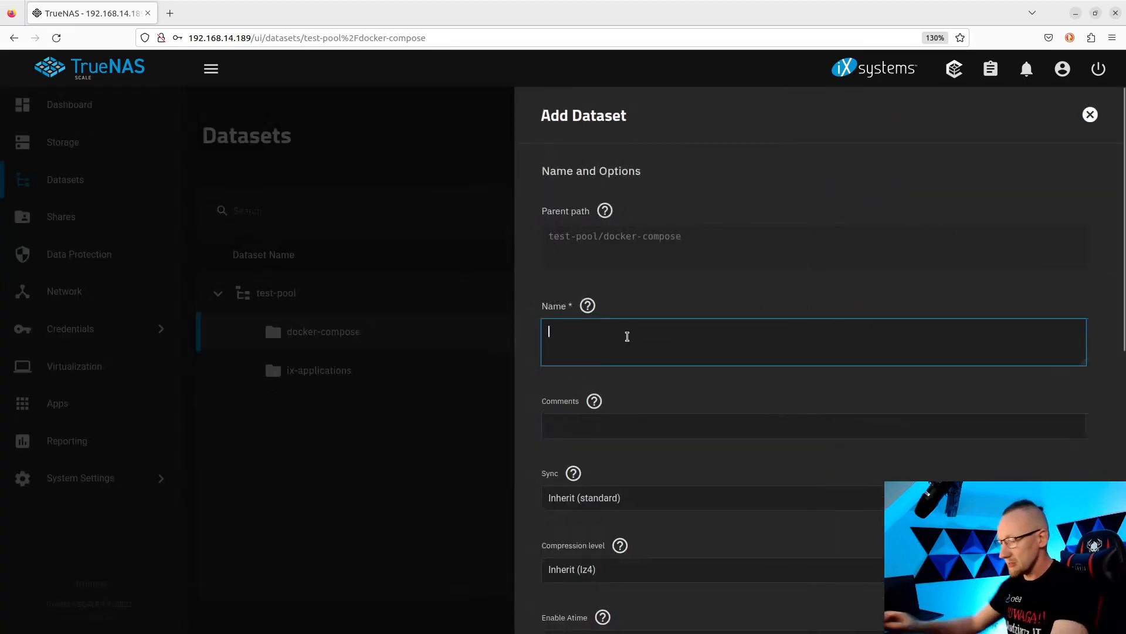
type("docker")
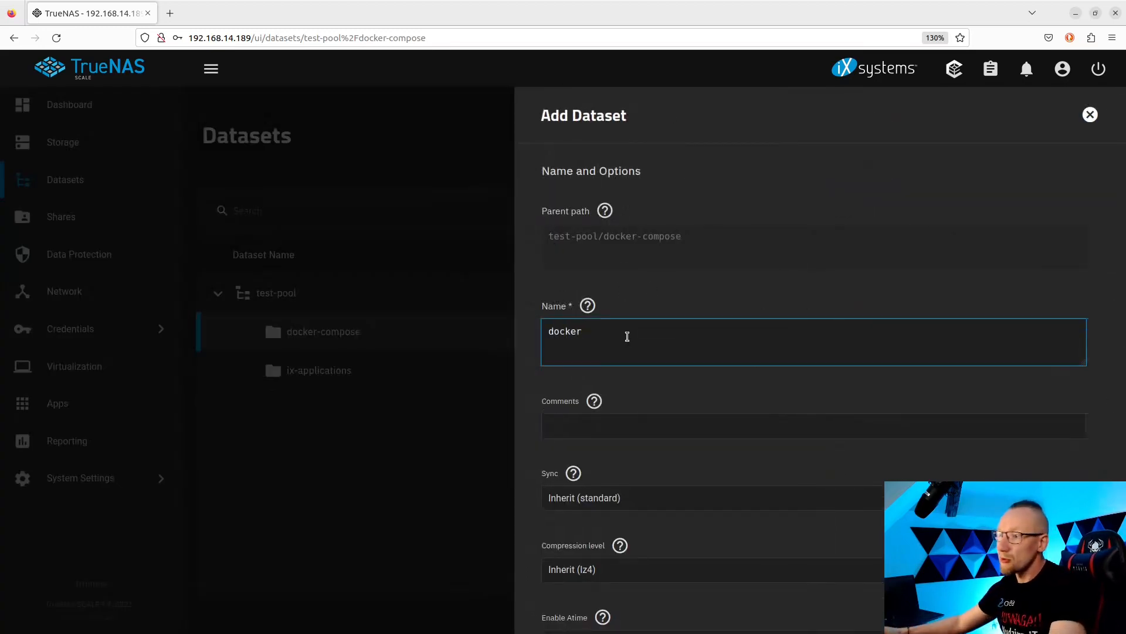
scroll(627, 336, "down", 10)
left_click(568, 595)
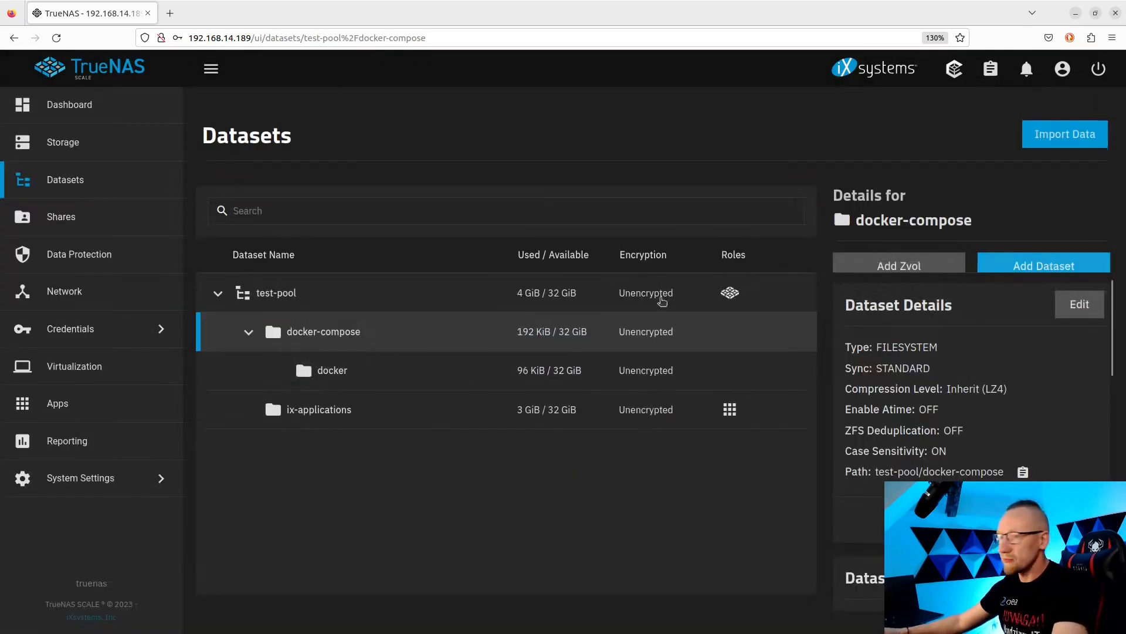
Create a second child dataset named storage inside the docker-compose dataset, keeping the default options
left_click(1044, 264)
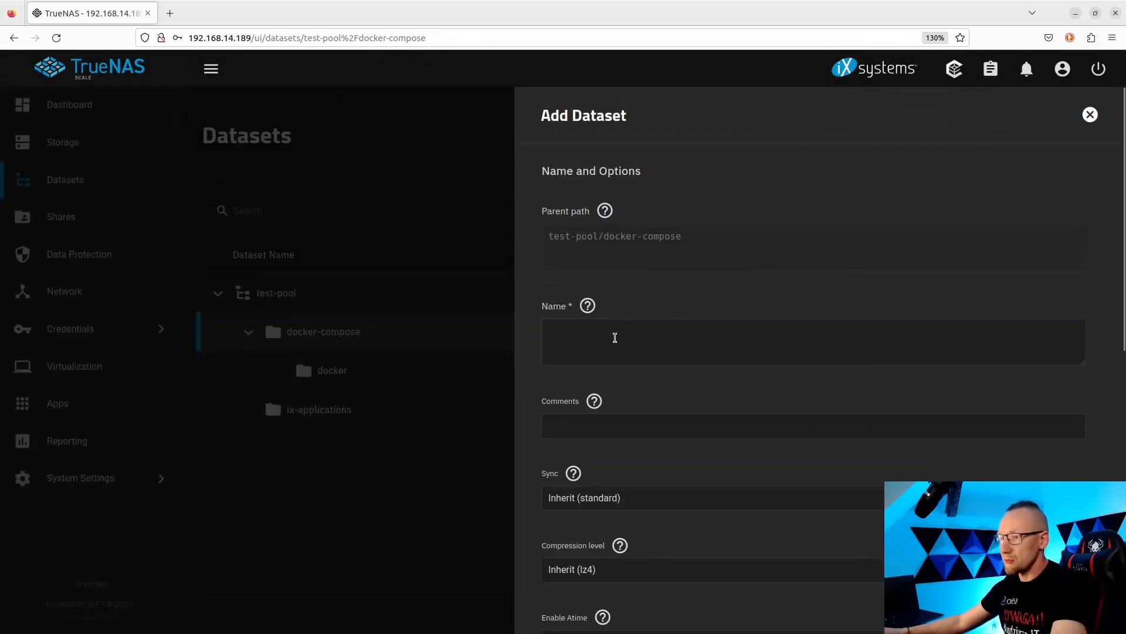
left_click(615, 338)
type("st")
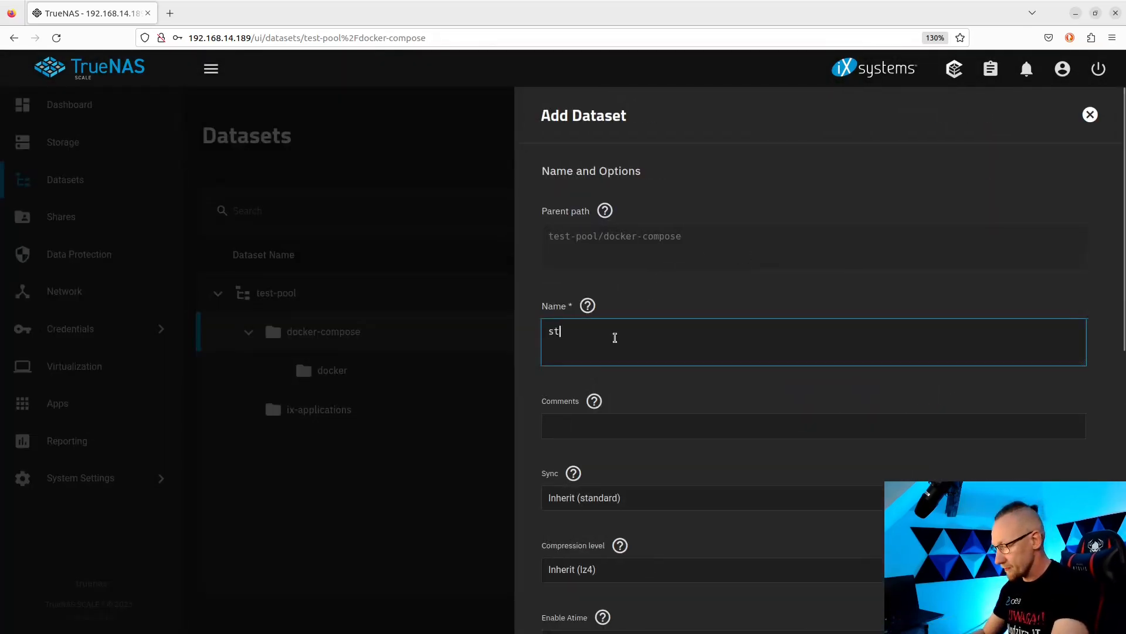
type("orage")
scroll(614, 337, "down", 10)
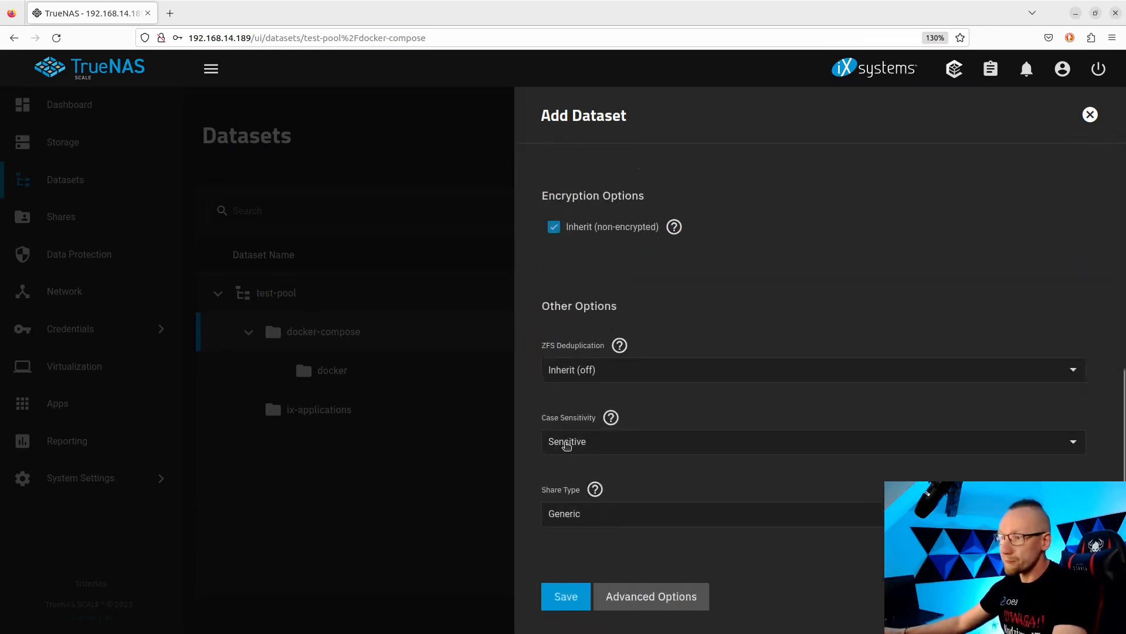
left_click(574, 597)
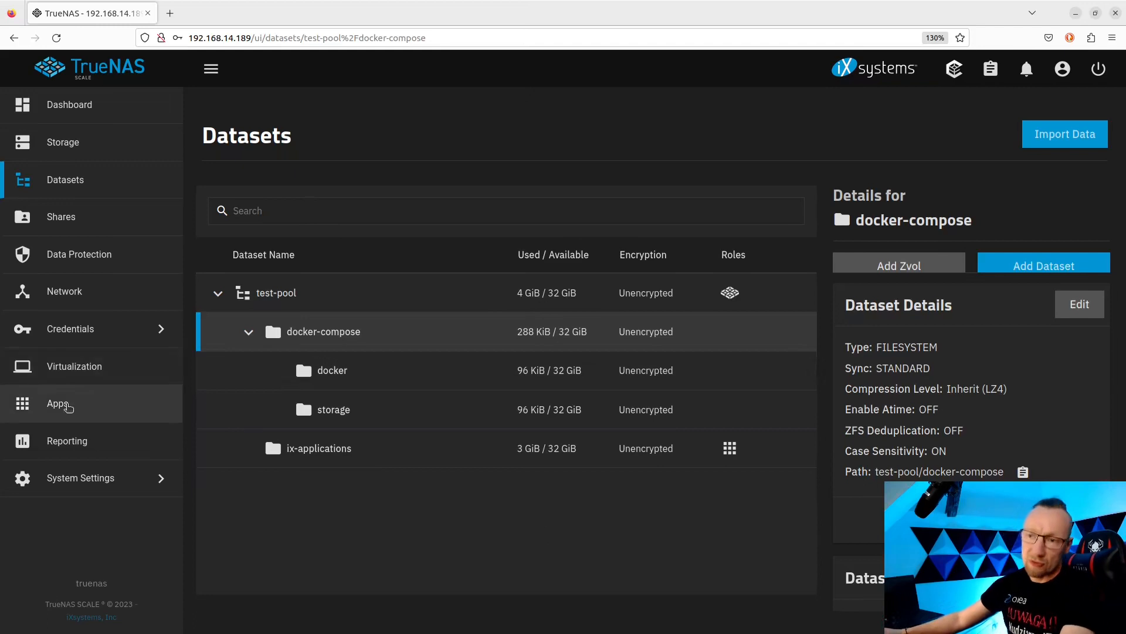
Review the available applications and the summary of the truecharts catalog
left_click(69, 403)
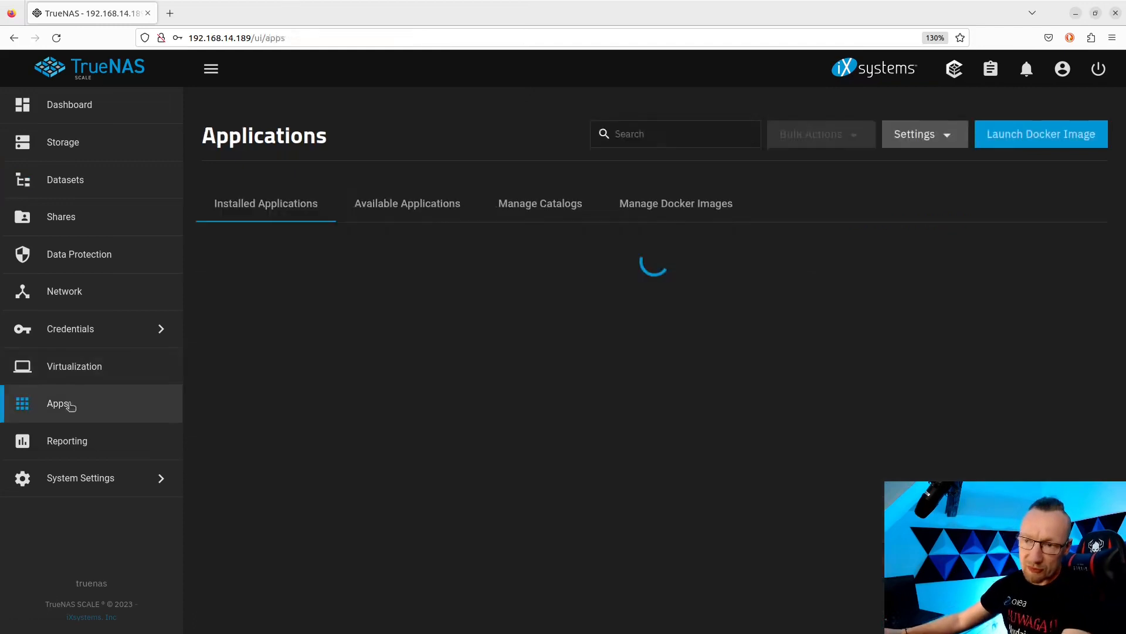
left_click(411, 206)
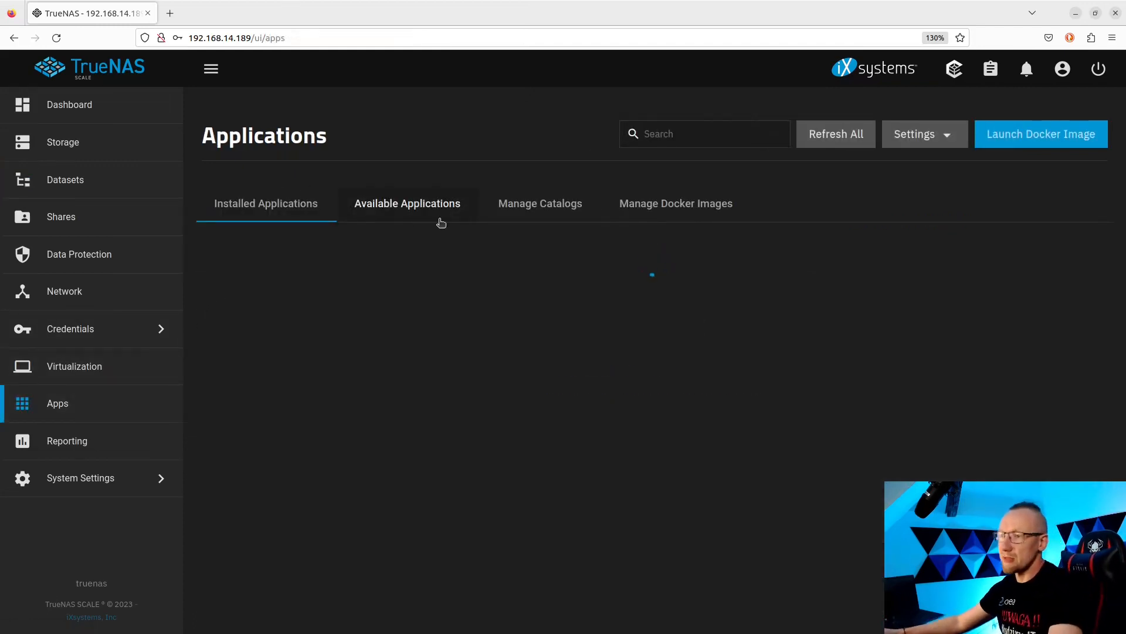
scroll(563, 371, "down", 15)
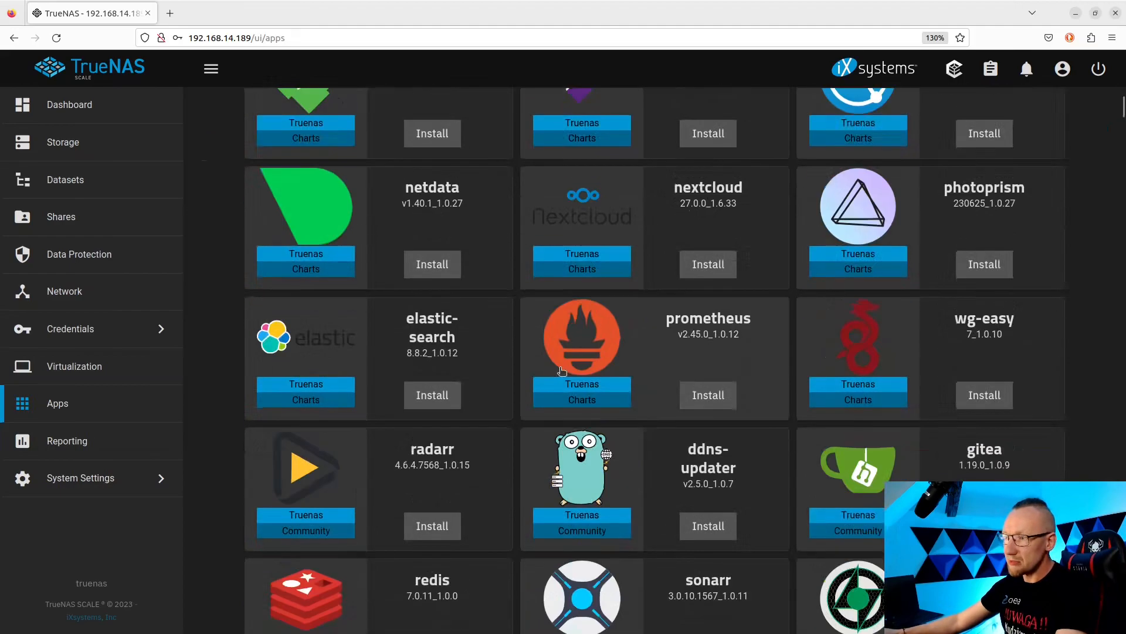
scroll(548, 372, "up", 15)
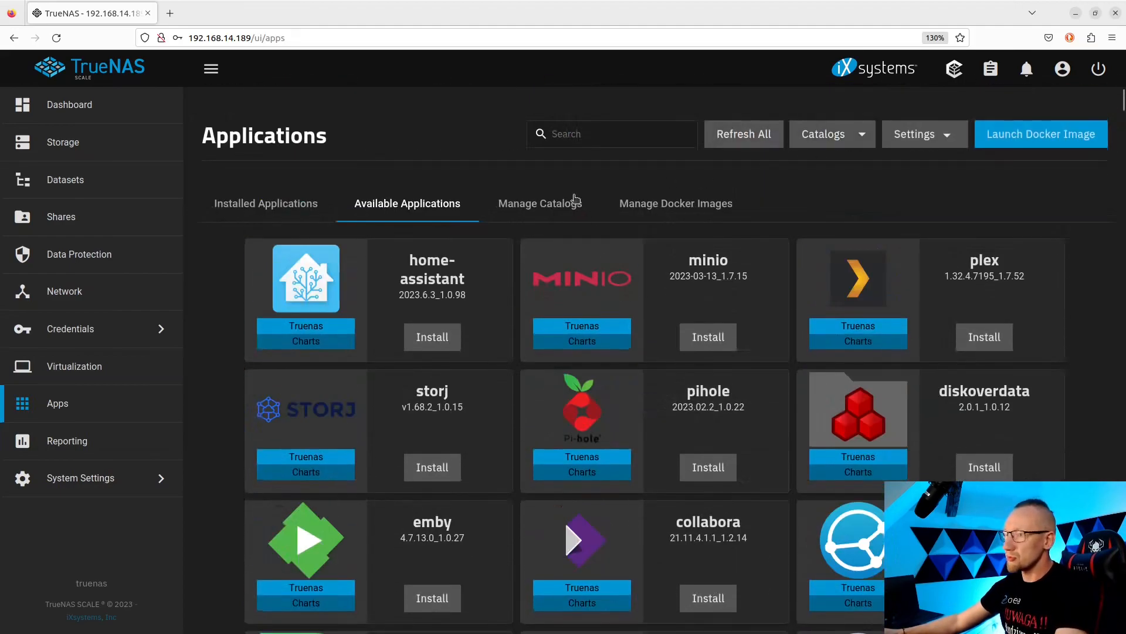
left_click(520, 209)
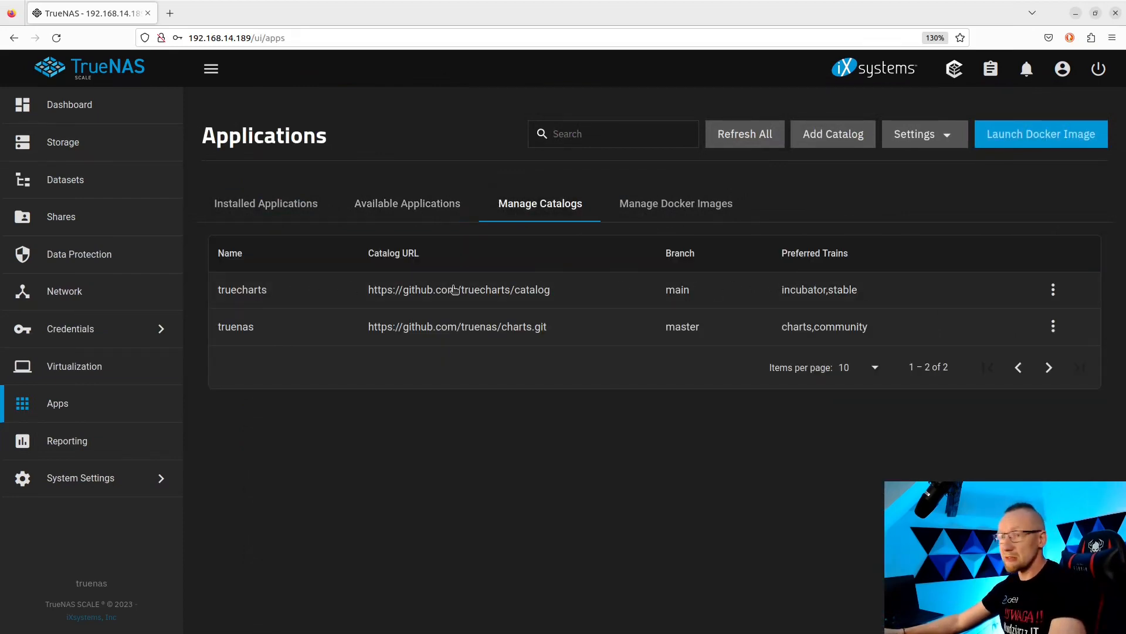
double_click(265, 287)
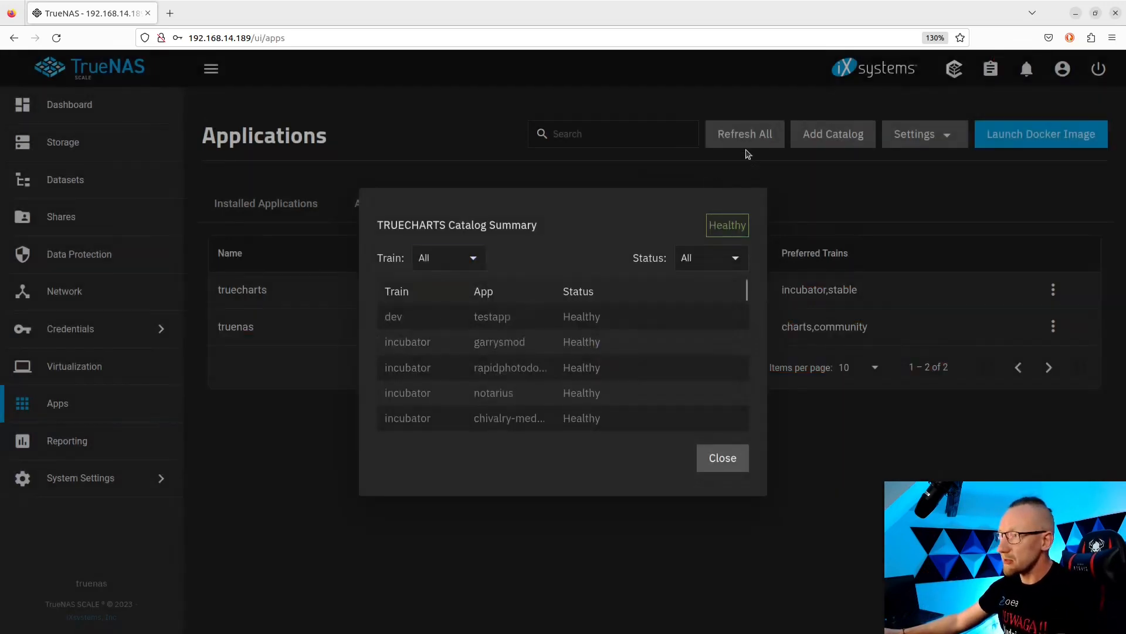
left_click(749, 155)
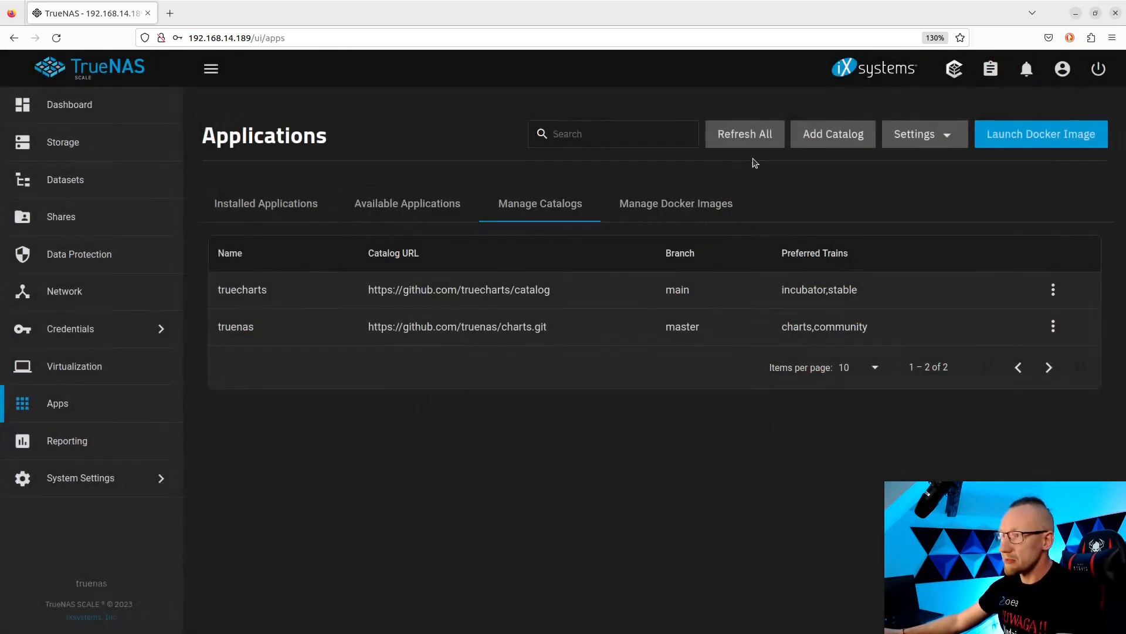
Search the available applications for compose and open the installation form of the Truecharts docker-compose app
left_click(360, 203)
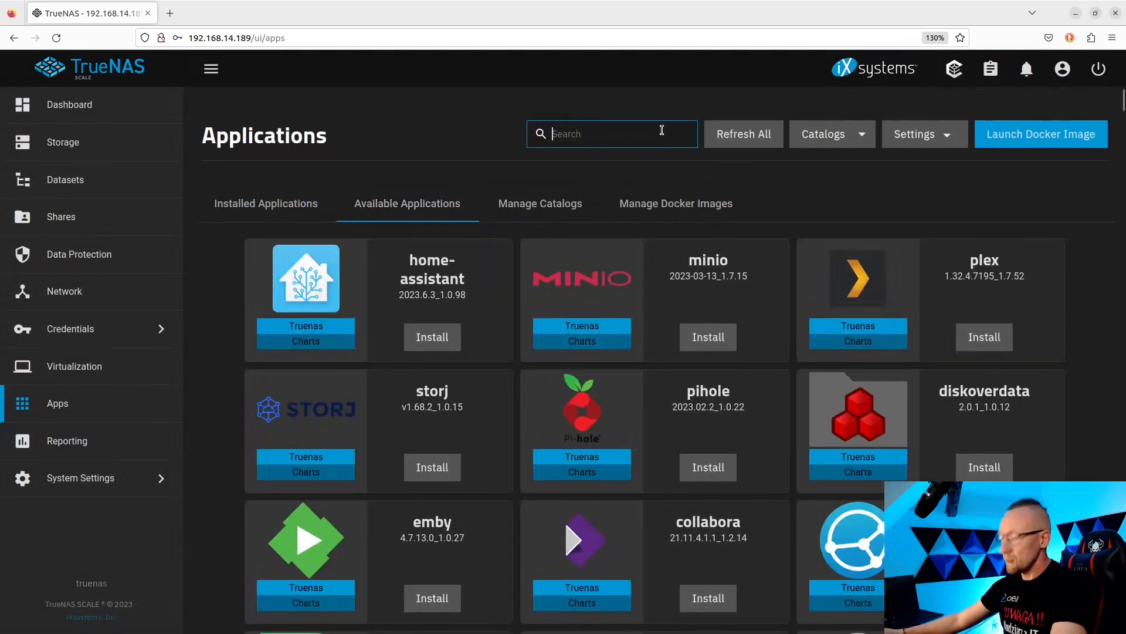
type("compose")
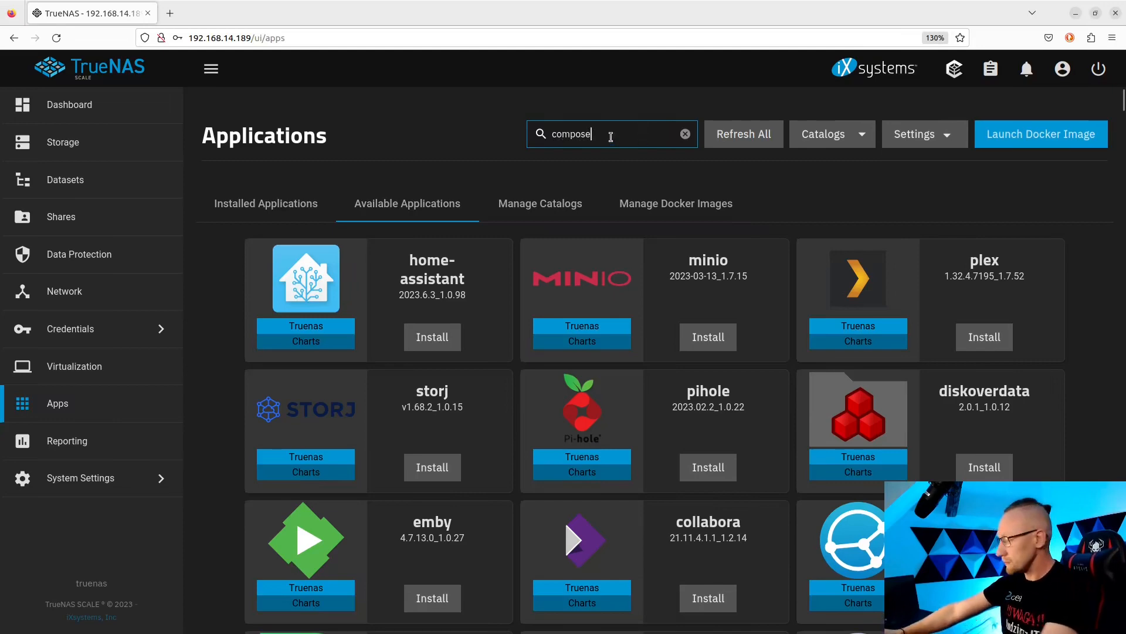
scroll(613, 137, "down", 5)
scroll(604, 140, "up", 5)
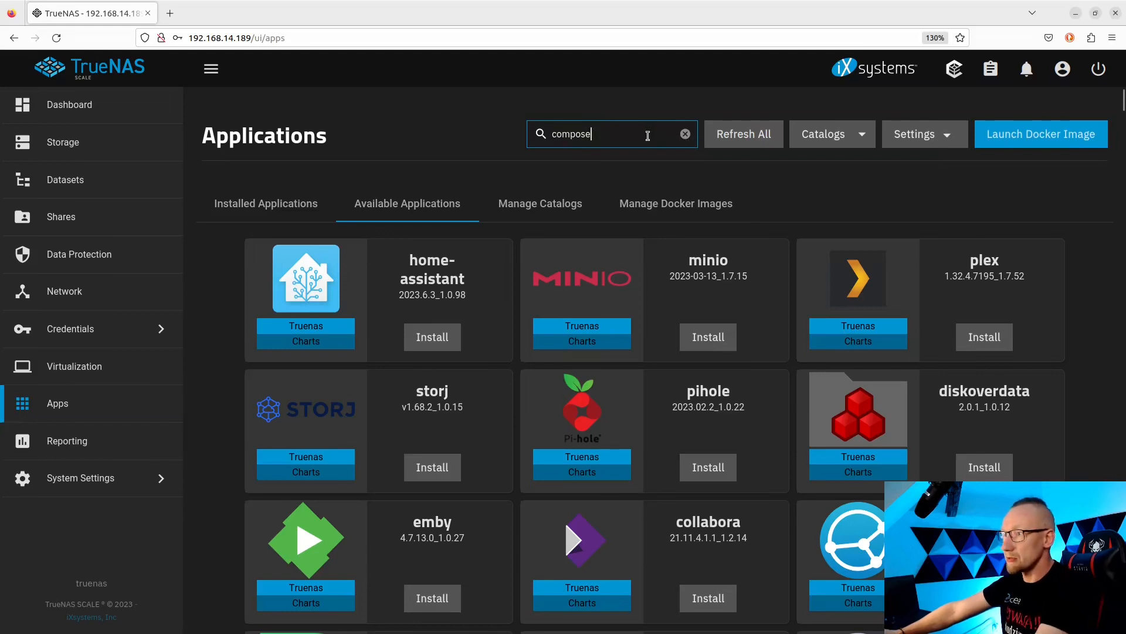
key("Return")
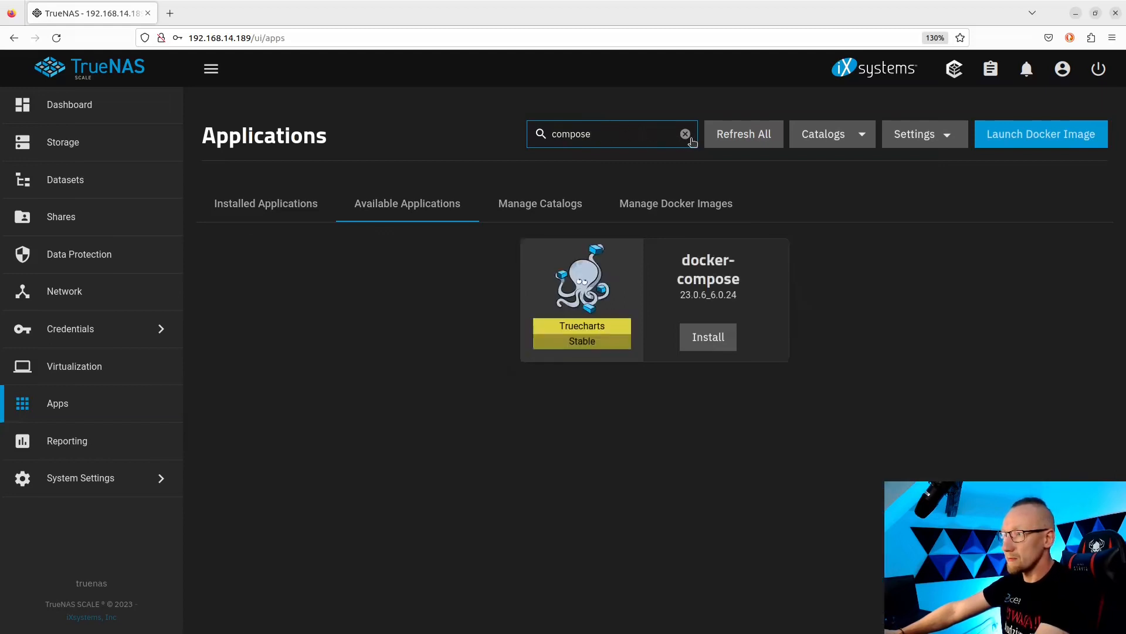
left_click(705, 345)
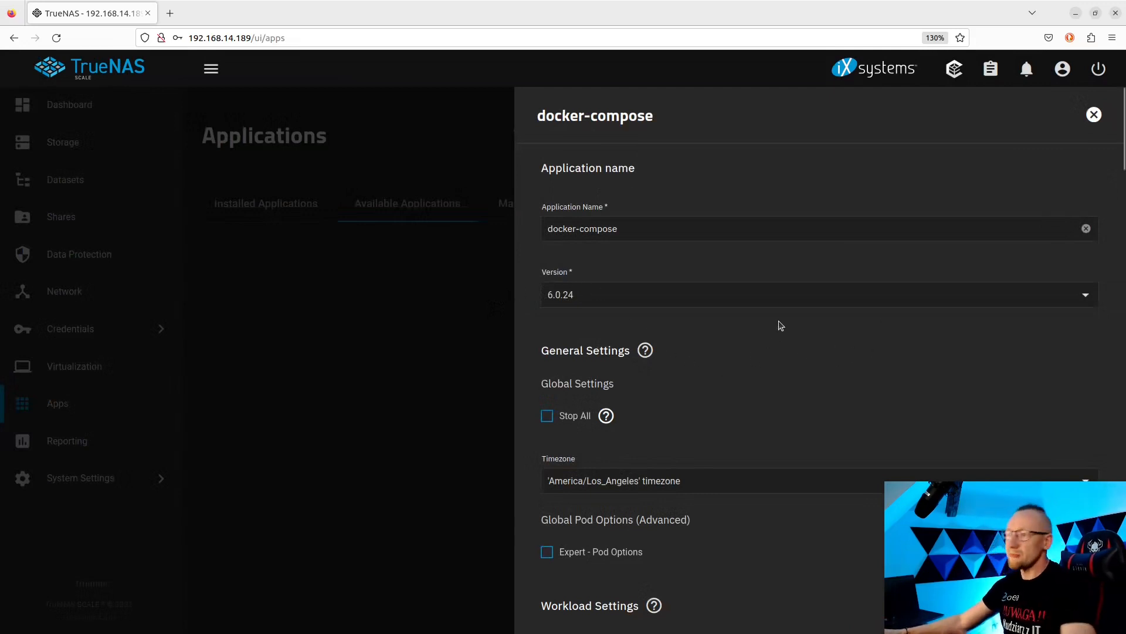
scroll(778, 328, "down", 4)
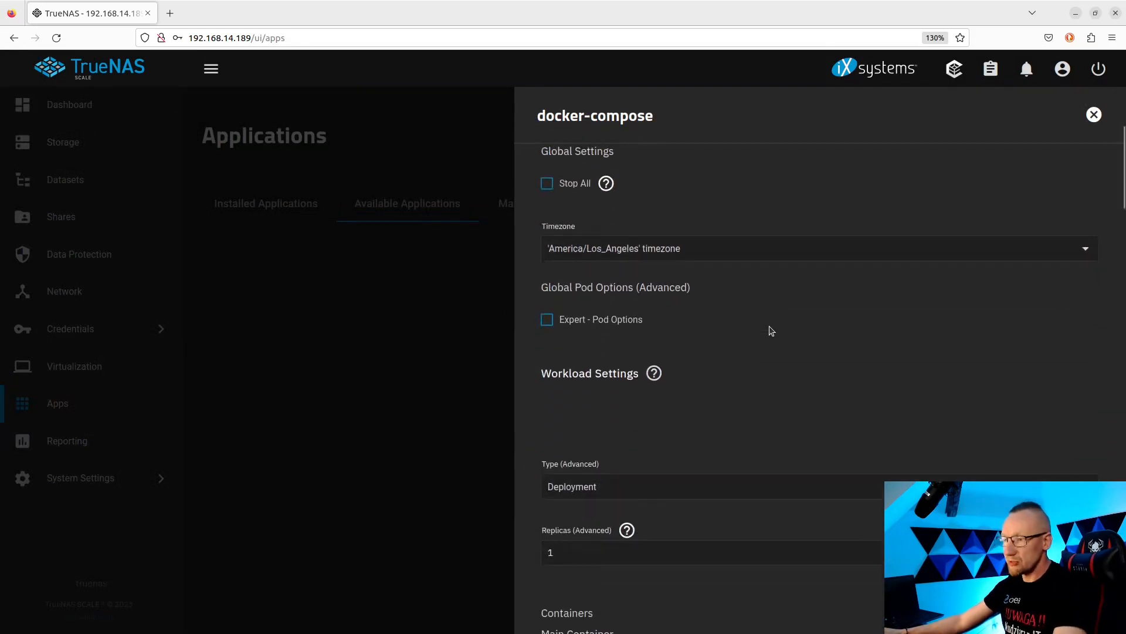
scroll(771, 331, "up", 1)
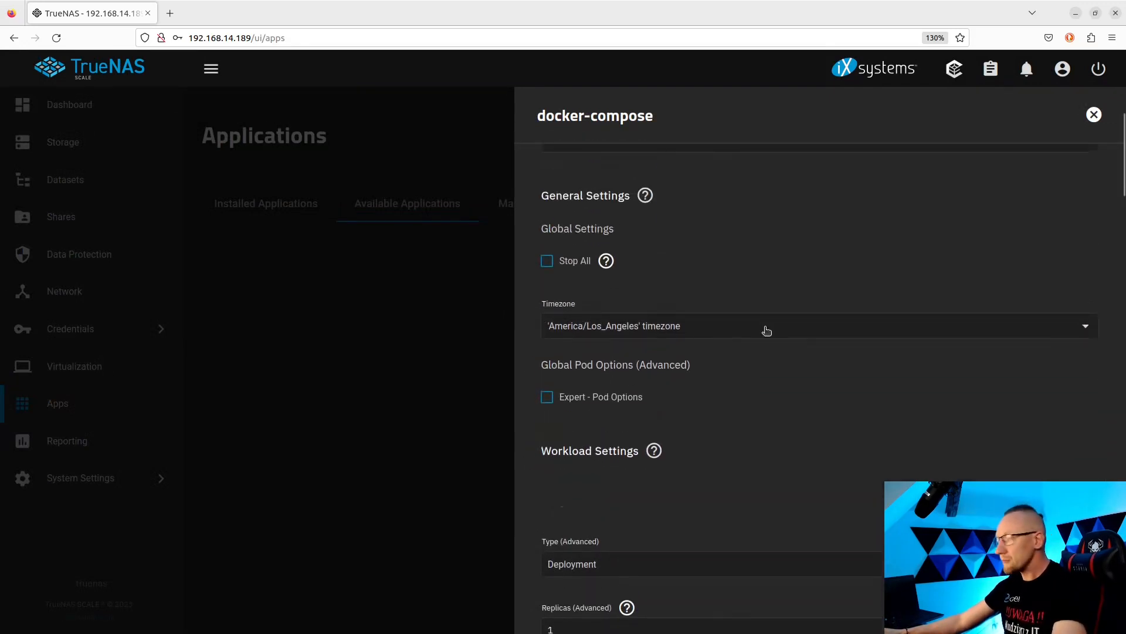
left_click(595, 320)
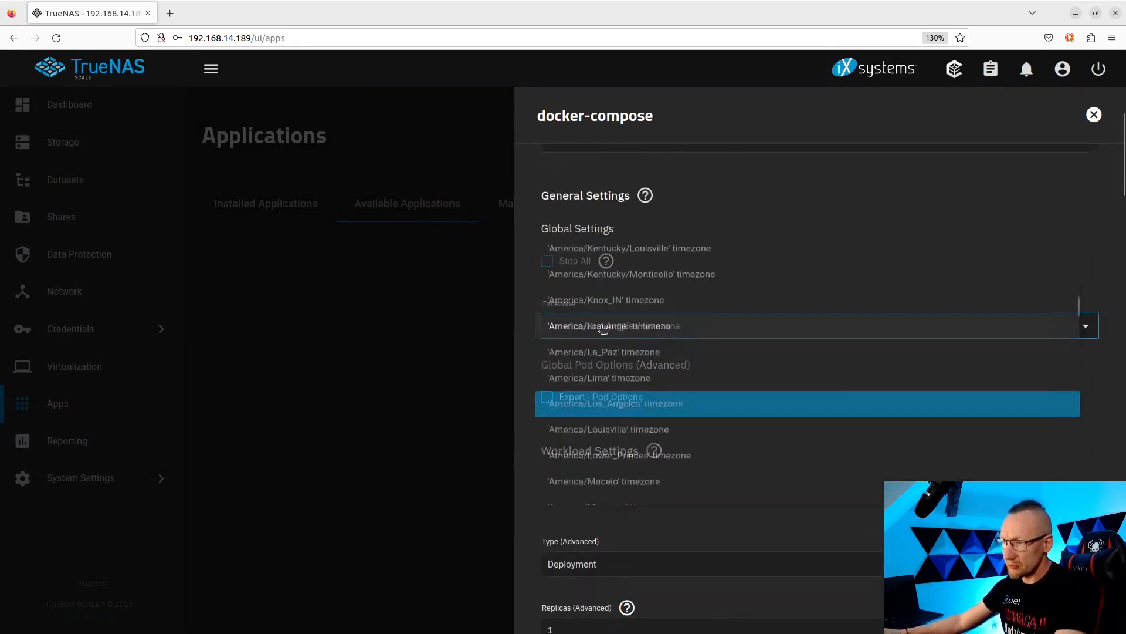
left_click(519, 343)
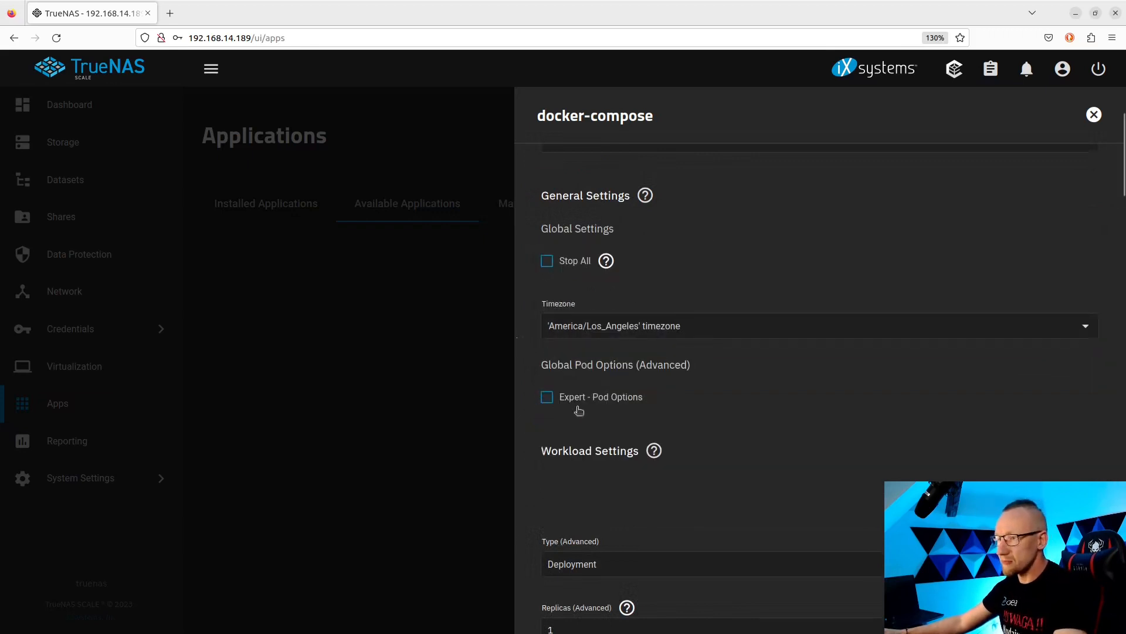
Set the main container's Docker Compose File path to /mnt/storage/docker-compose.yml
scroll(581, 416, "down", 3)
scroll(604, 440, "down", 2)
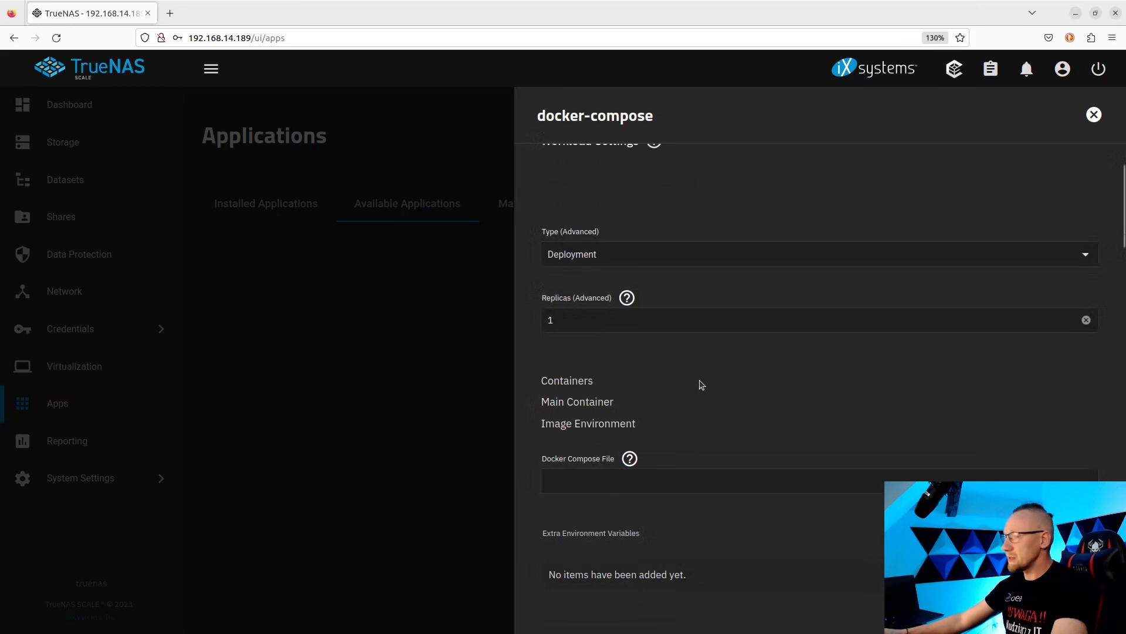
left_click(584, 479)
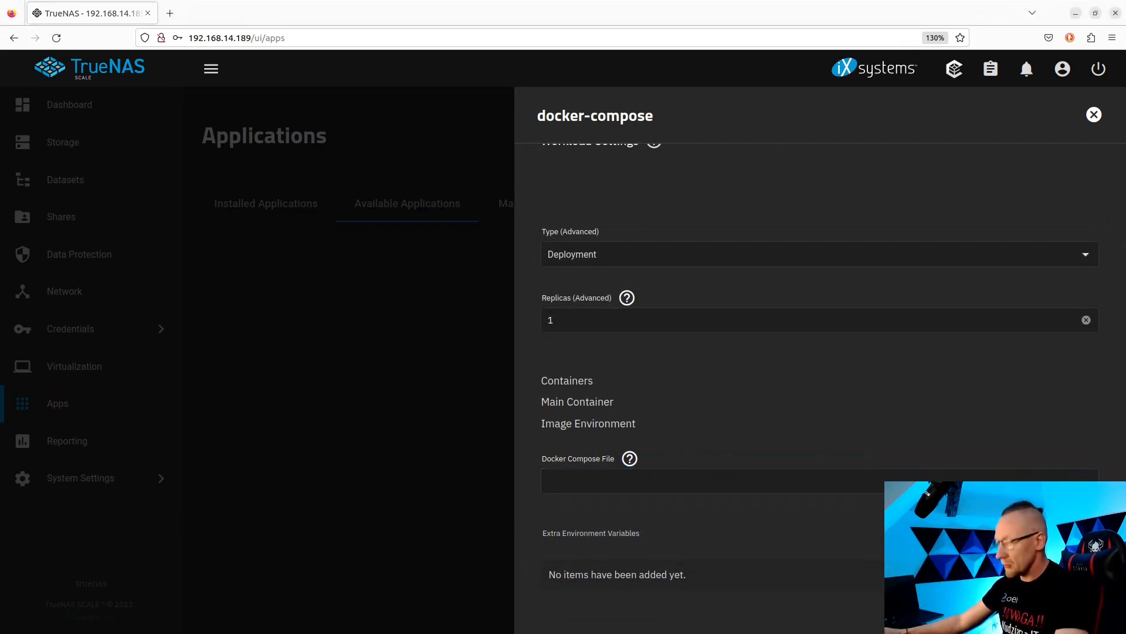
left_click(643, 480)
type("mnt/storage/docker-compose.yml")
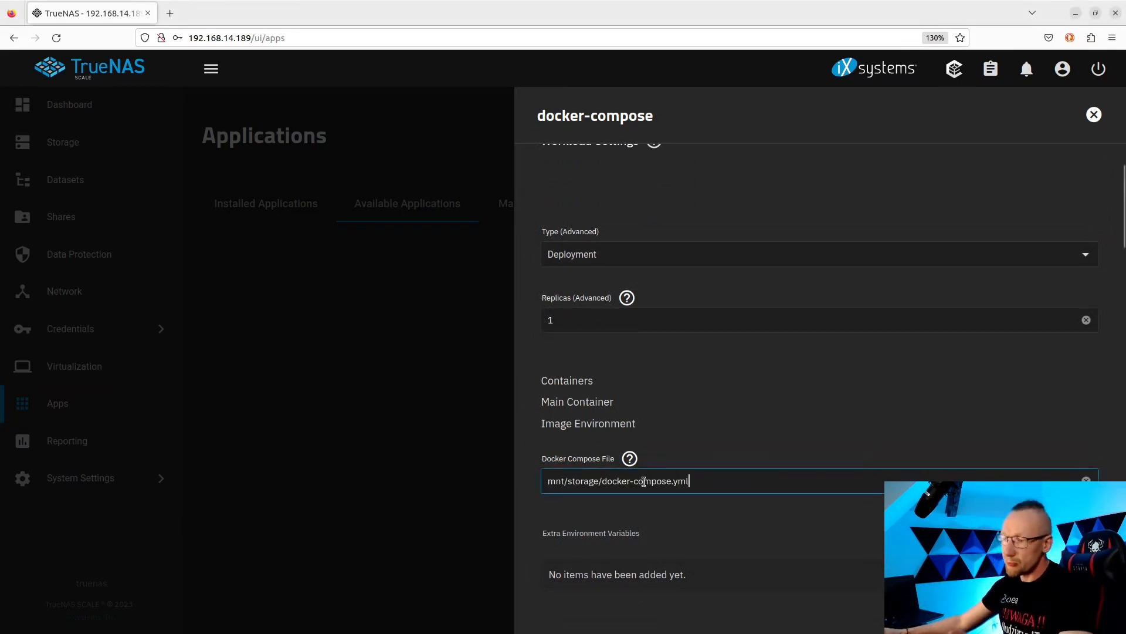
left_click(550, 480)
type("/")
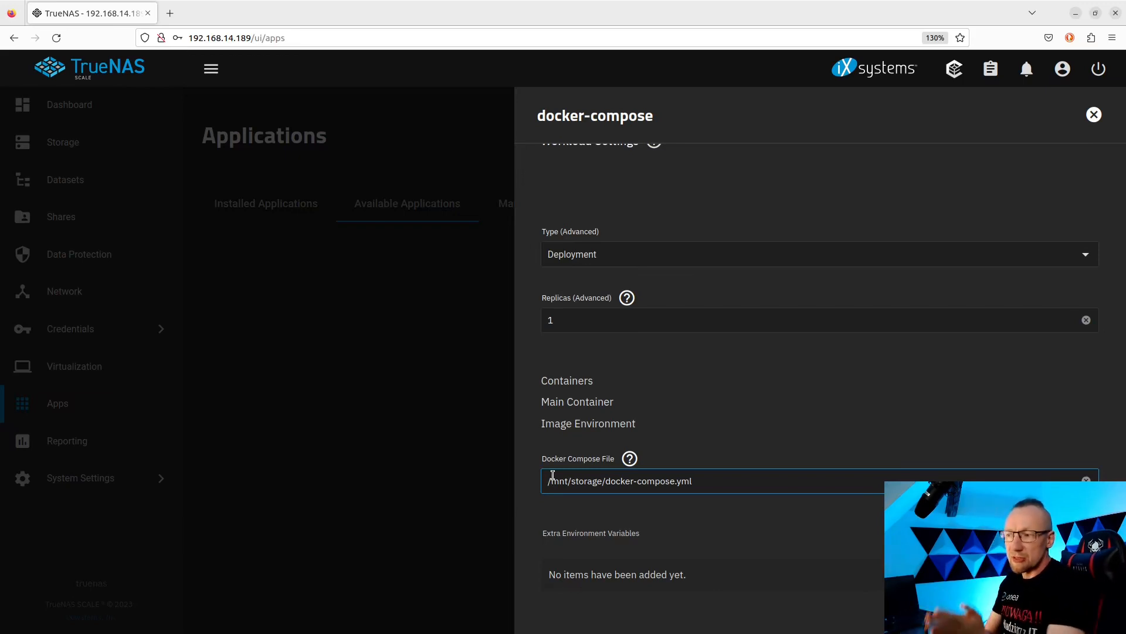
Enable the expert configuration for the app's Networking and Services settings
scroll(567, 488, "down", 3)
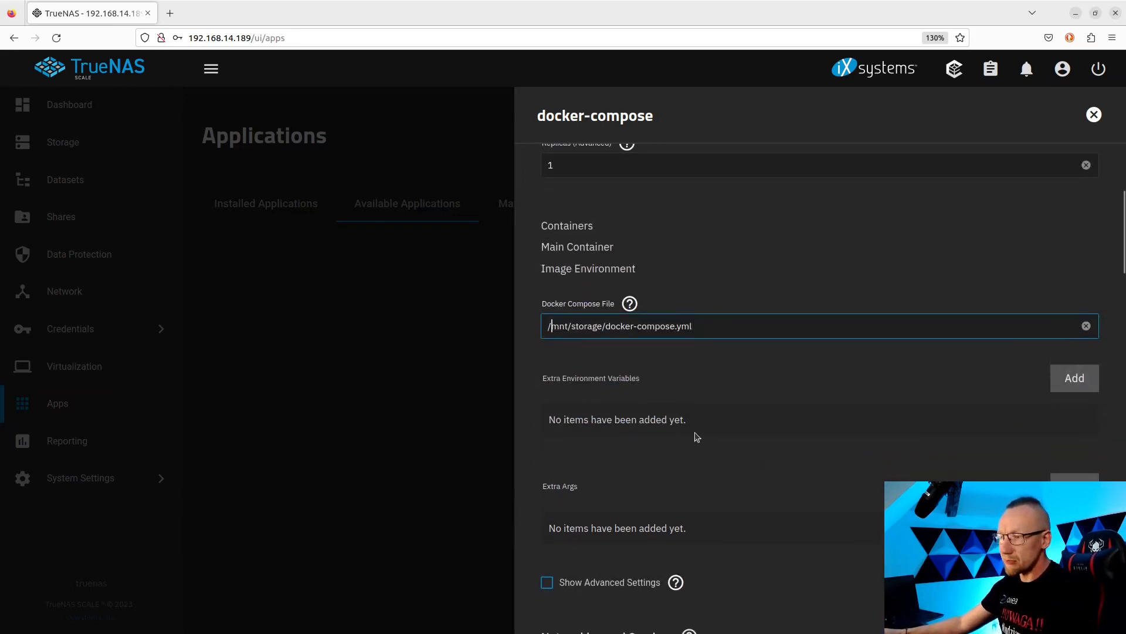
scroll(689, 434, "down", 1)
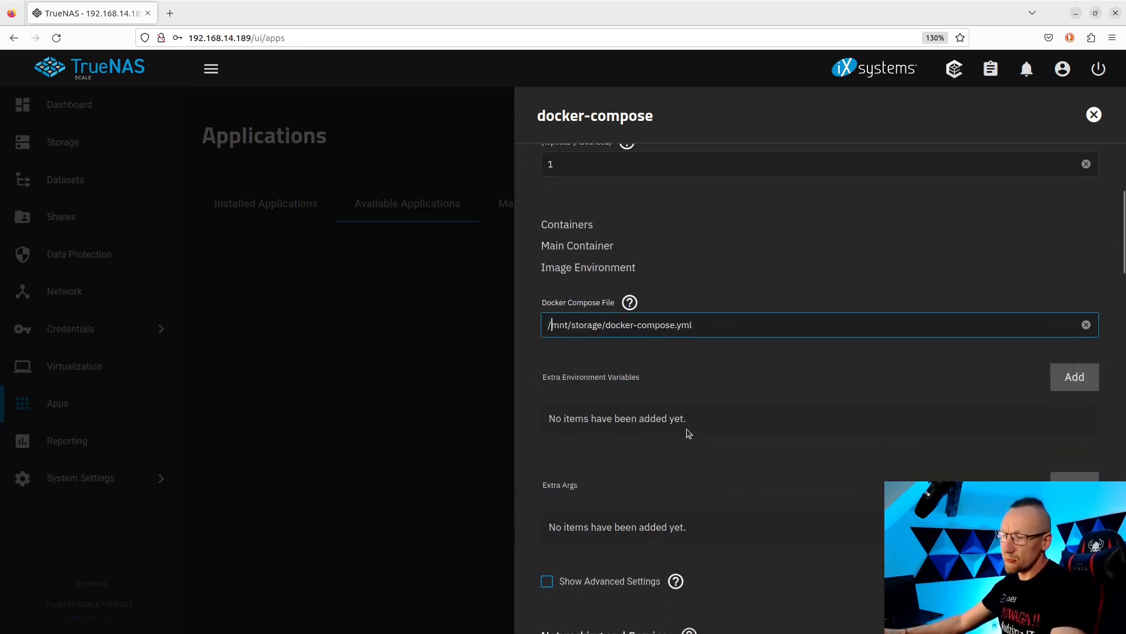
scroll(688, 433, "down", 3)
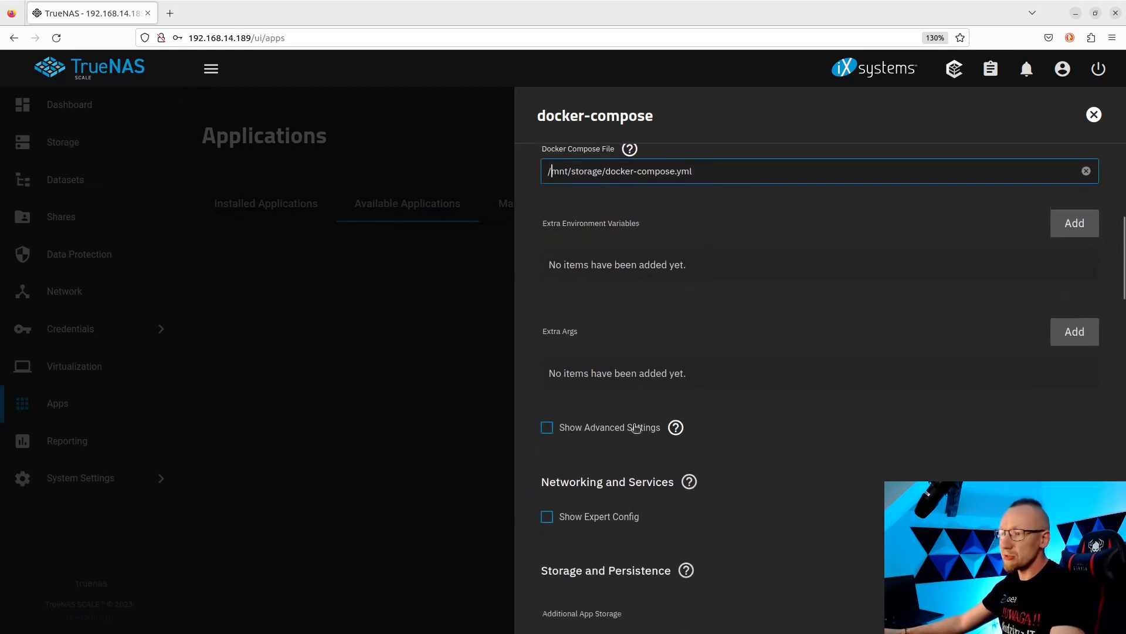
left_click(547, 516)
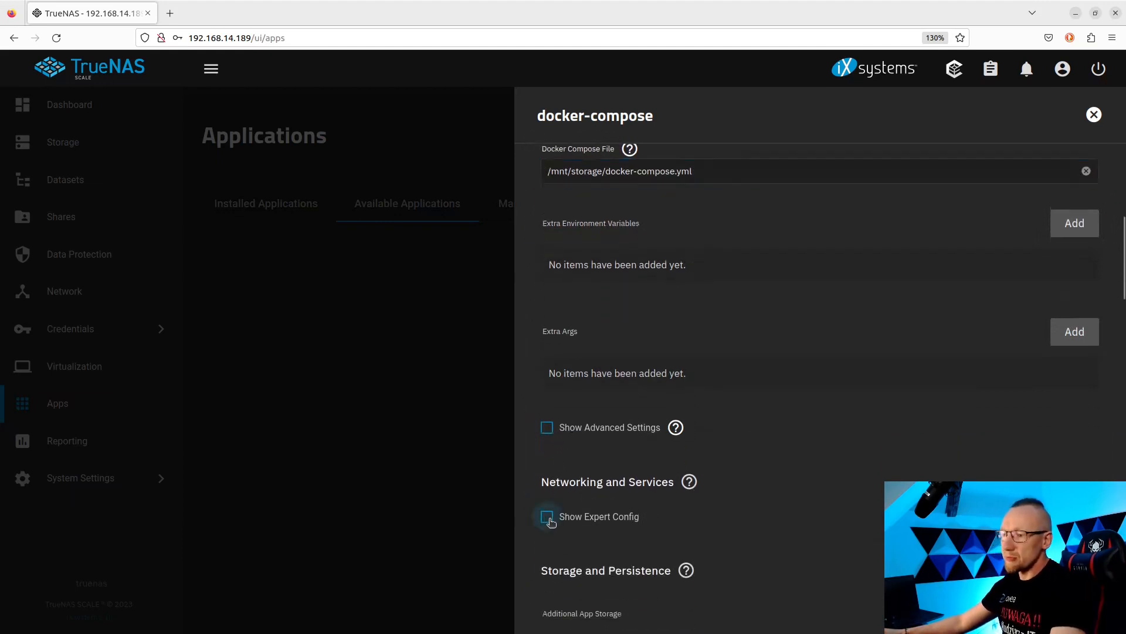
Add an external interface on 'eth0' with its IPAM type set to Use Static IP
scroll(765, 499, "down", 3)
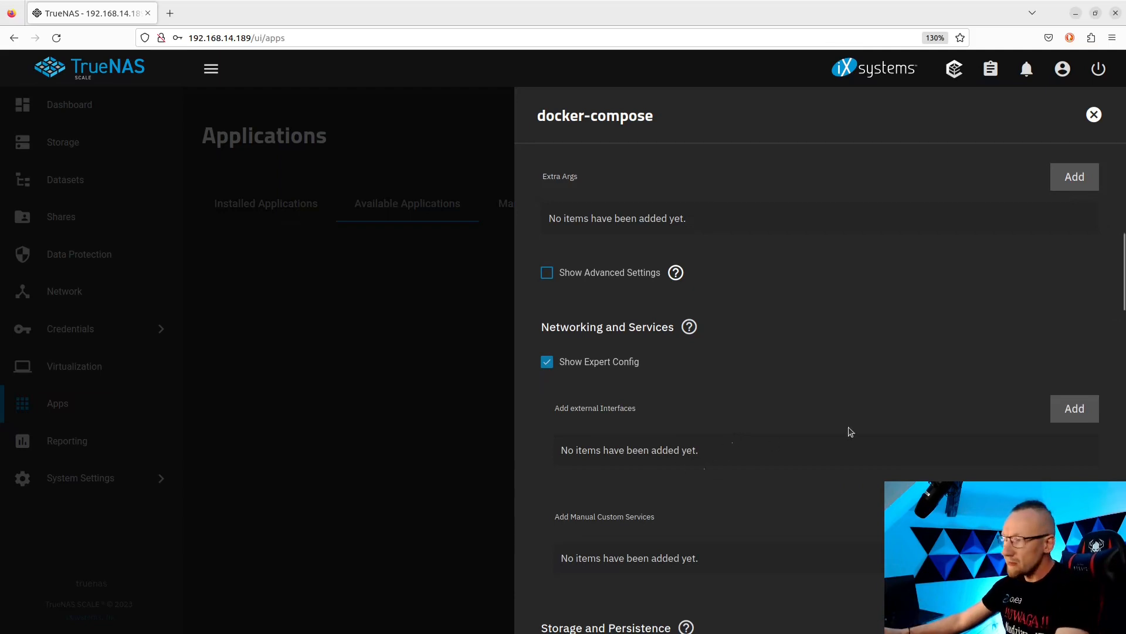
left_click(1079, 408)
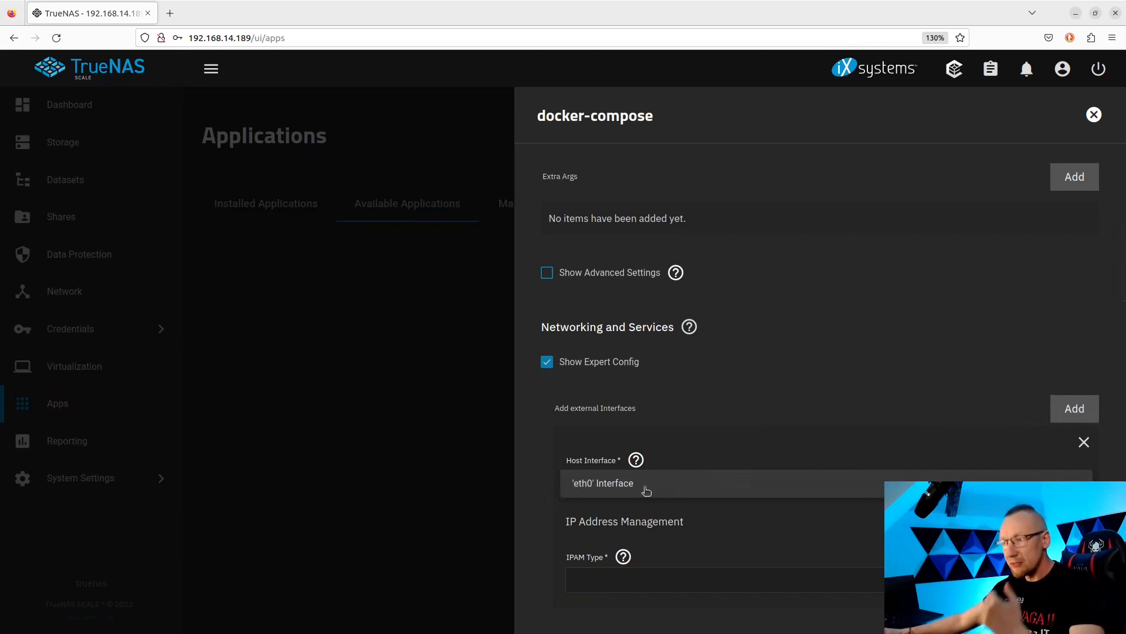
left_click(627, 581)
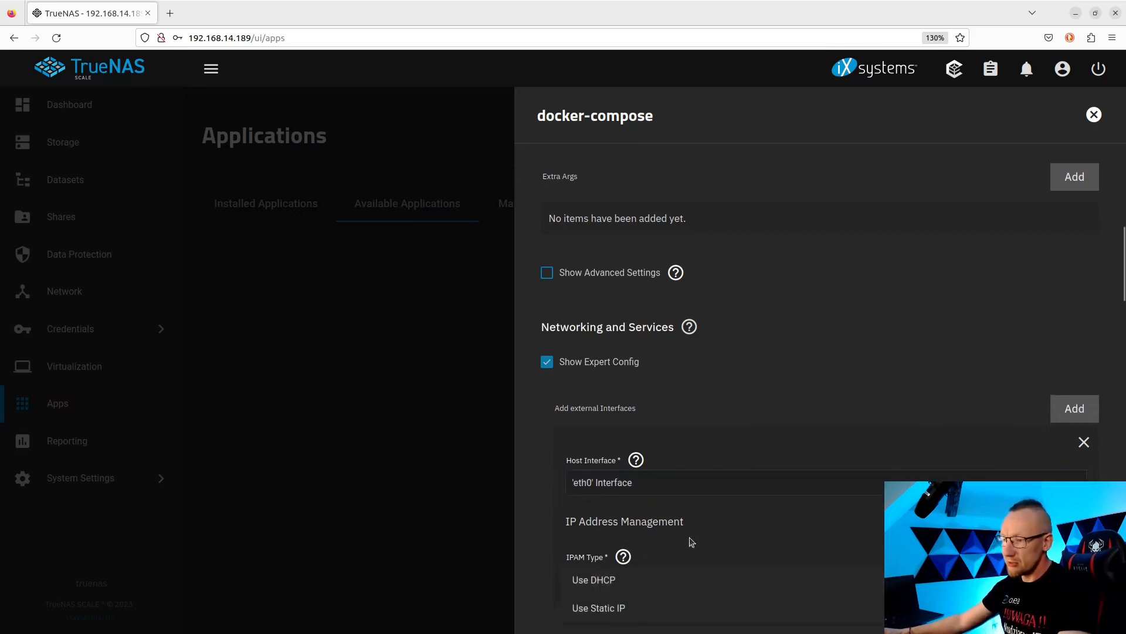
left_click(604, 608)
Add the static IP address 192.168.14.126/24 to the external interface
scroll(581, 531, "down", 5)
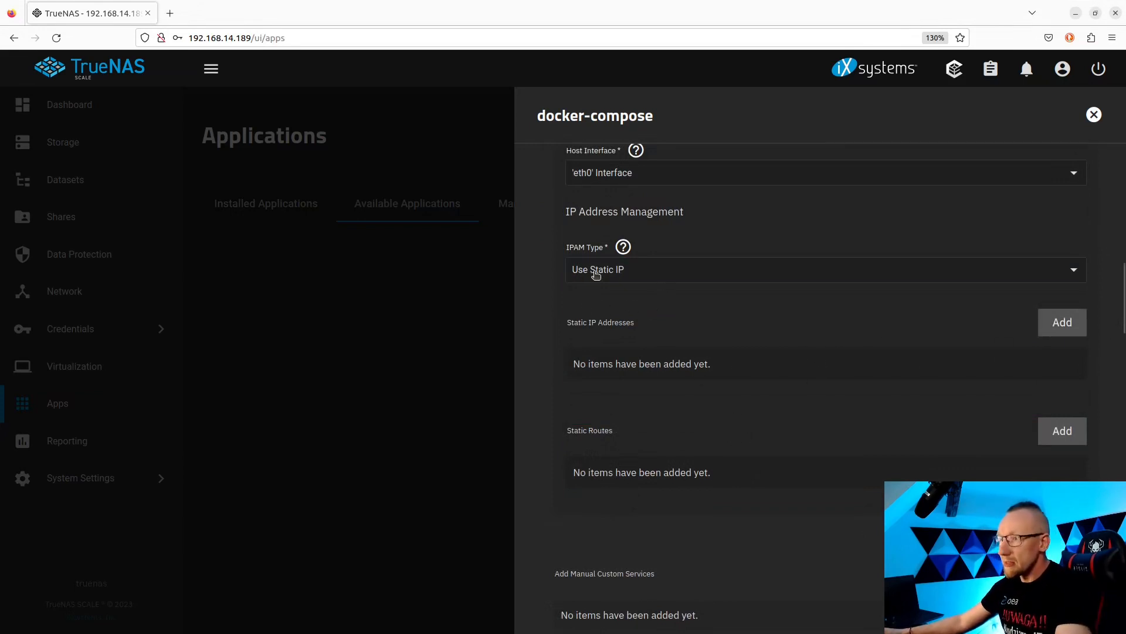
left_click(1055, 322)
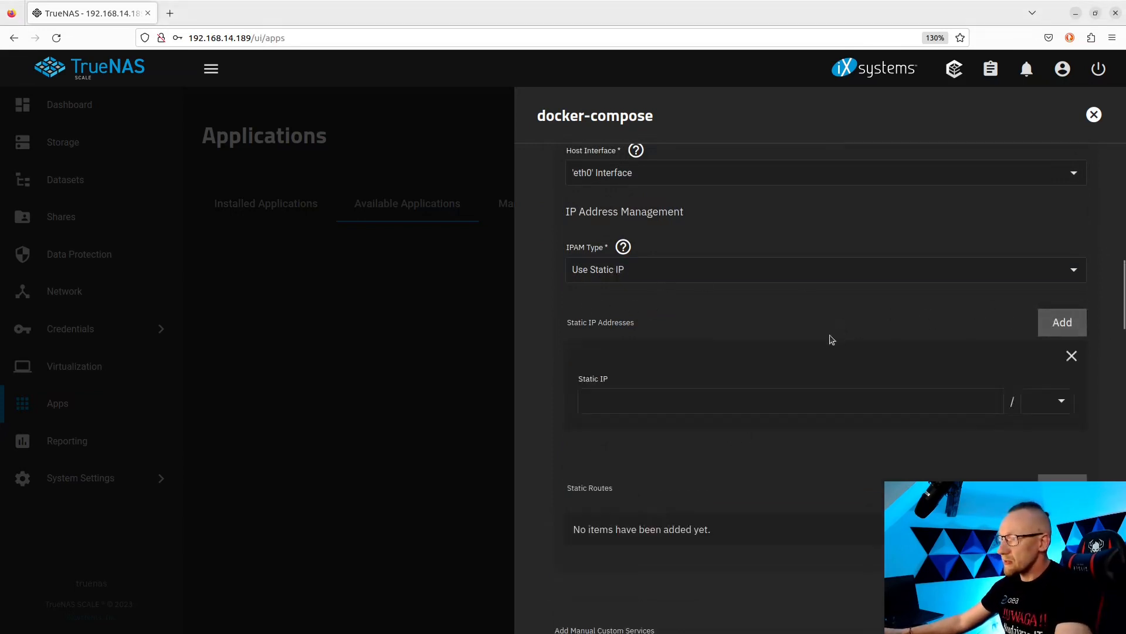
left_click(662, 400)
type("192.168.14.126")
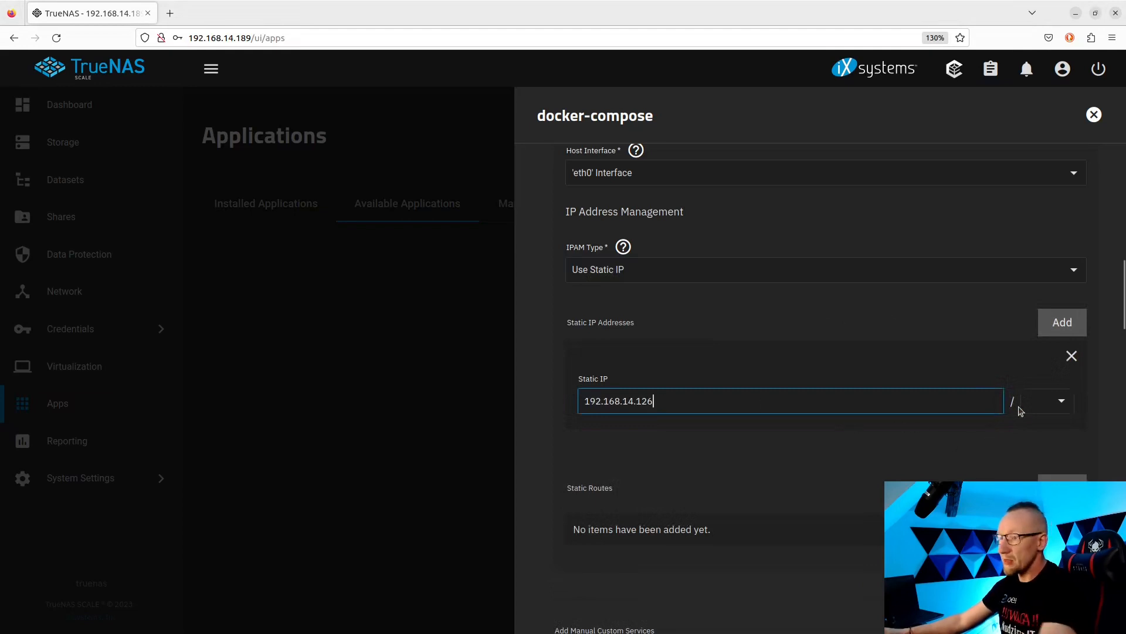
left_click(1068, 406)
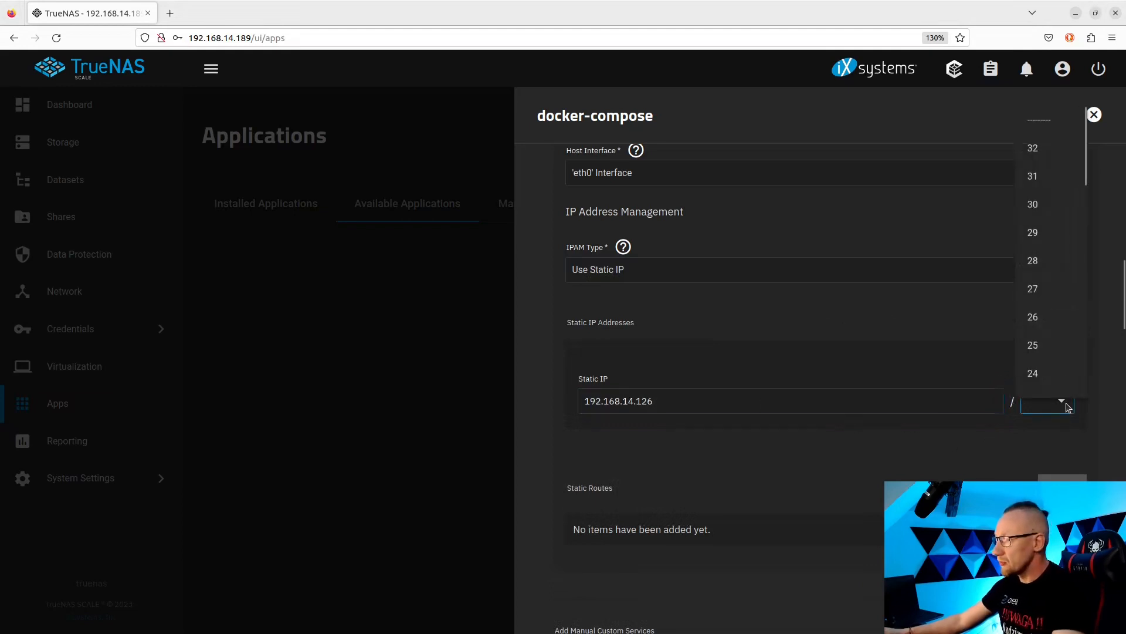
left_click(1053, 372)
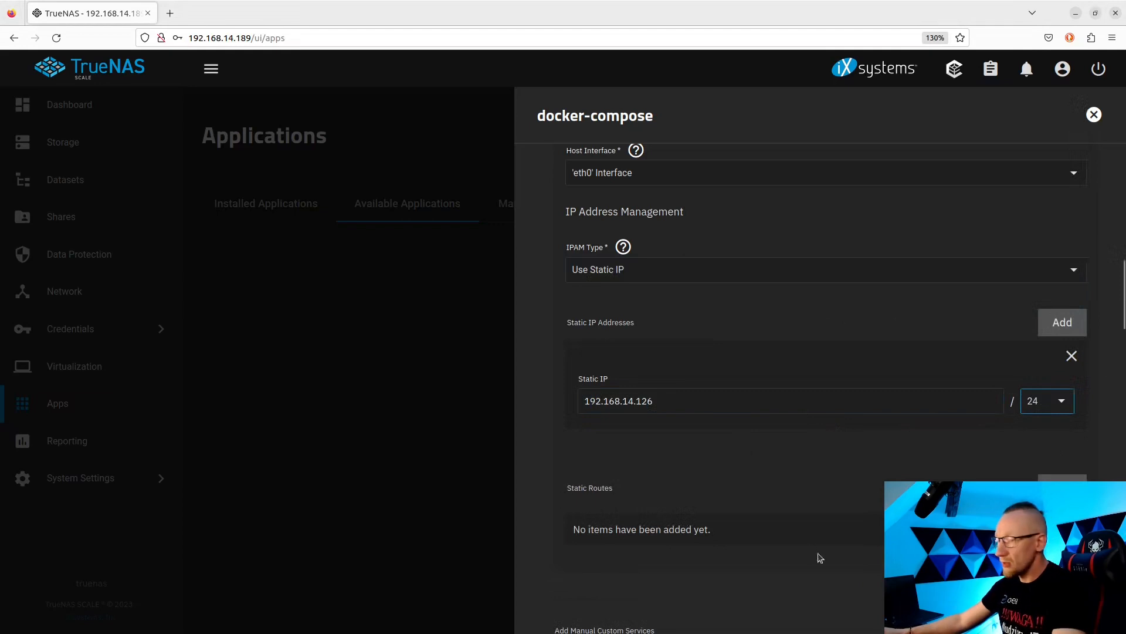
Add a static route for destination 0.0.0.0/0 through gateway 192.168.14.1 to the external interface
left_click(1062, 487)
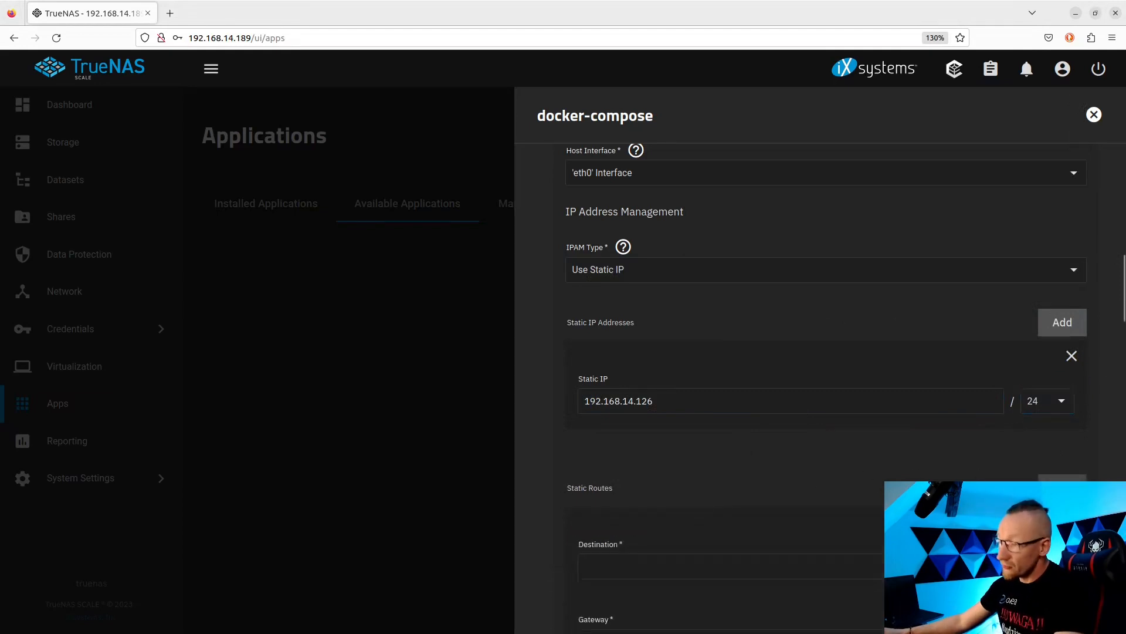
left_click(638, 562)
type("192.168.14.126")
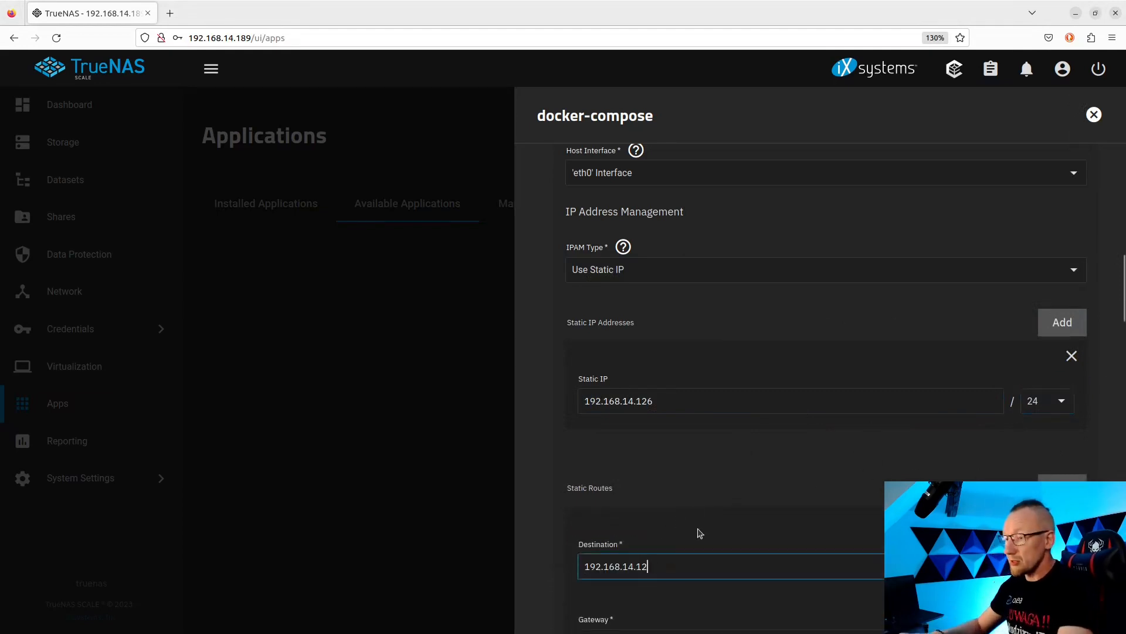
key("BackSpace")
key("BackSpace")
scroll(653, 538, "down", 2)
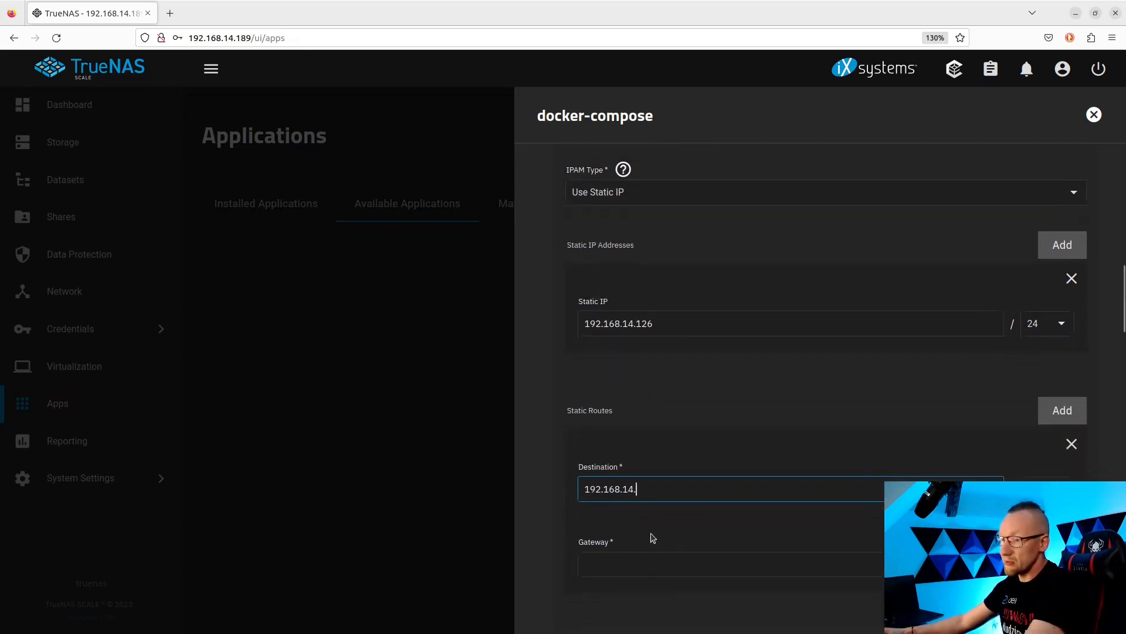
left_click_drag(649, 489, 533, 489)
type("0.0")
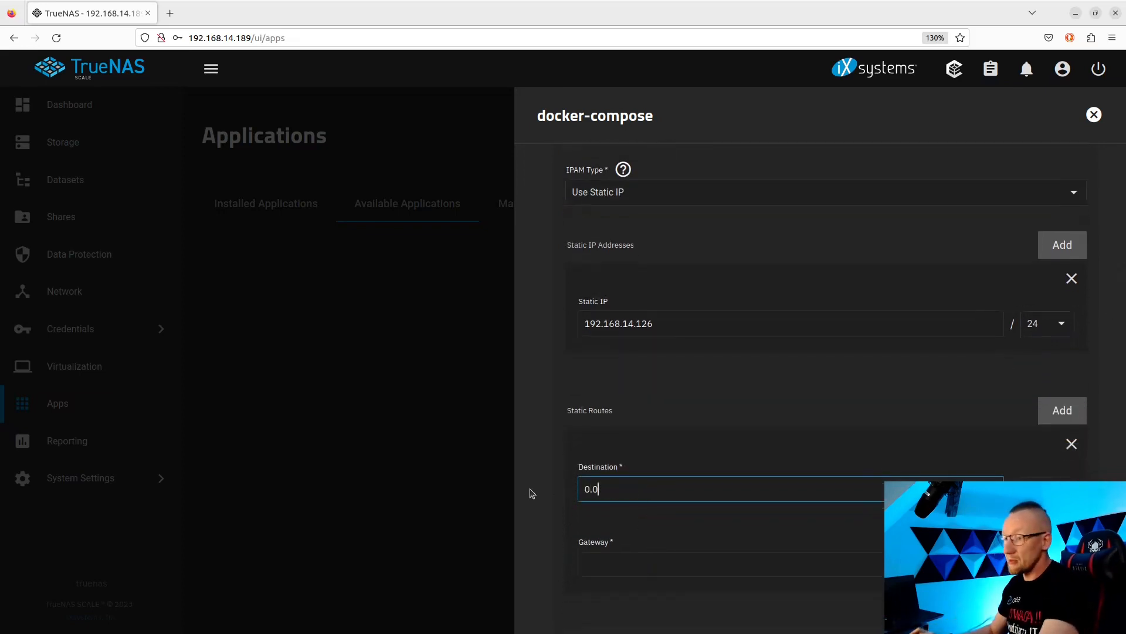
type(".0.0")
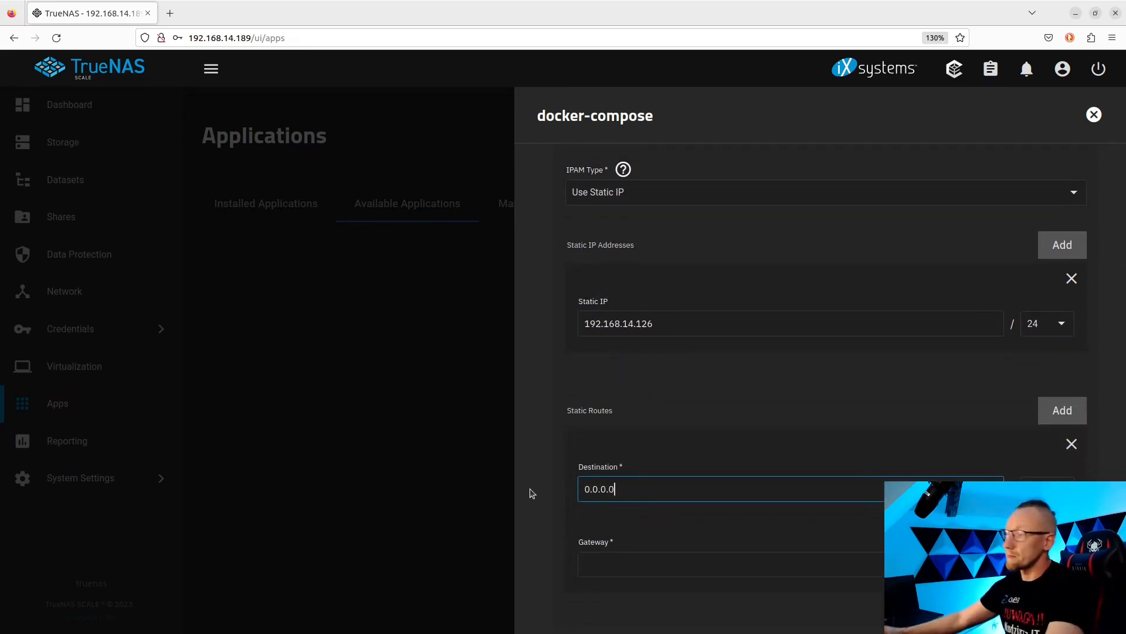
key("Tab")
left_click(1047, 489)
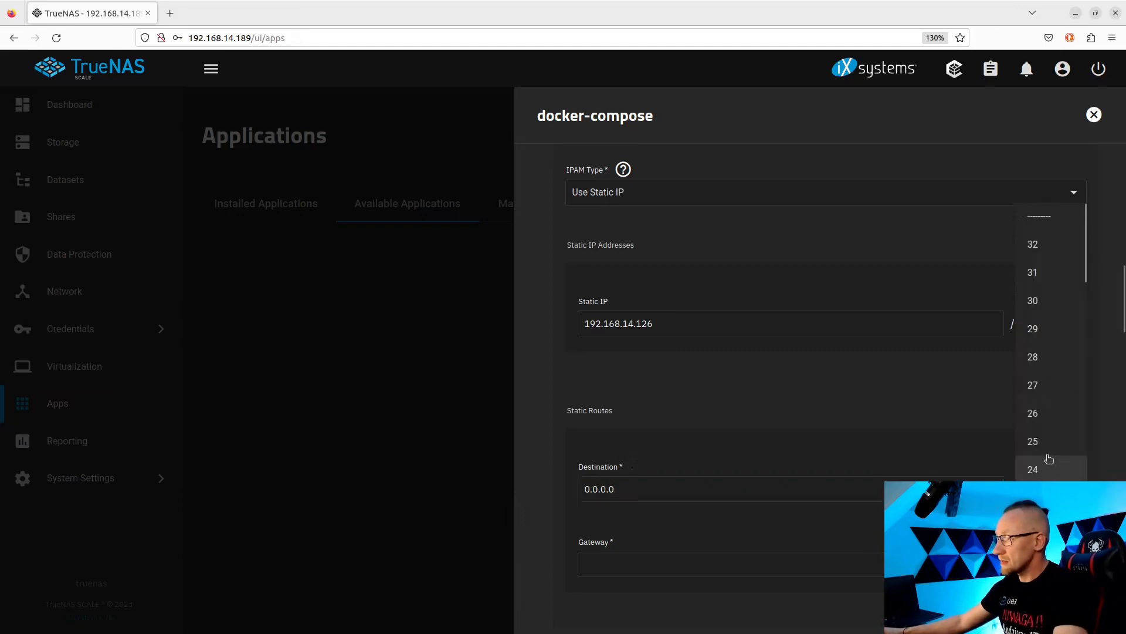
scroll(1044, 469, "down", 10)
left_click(1036, 477)
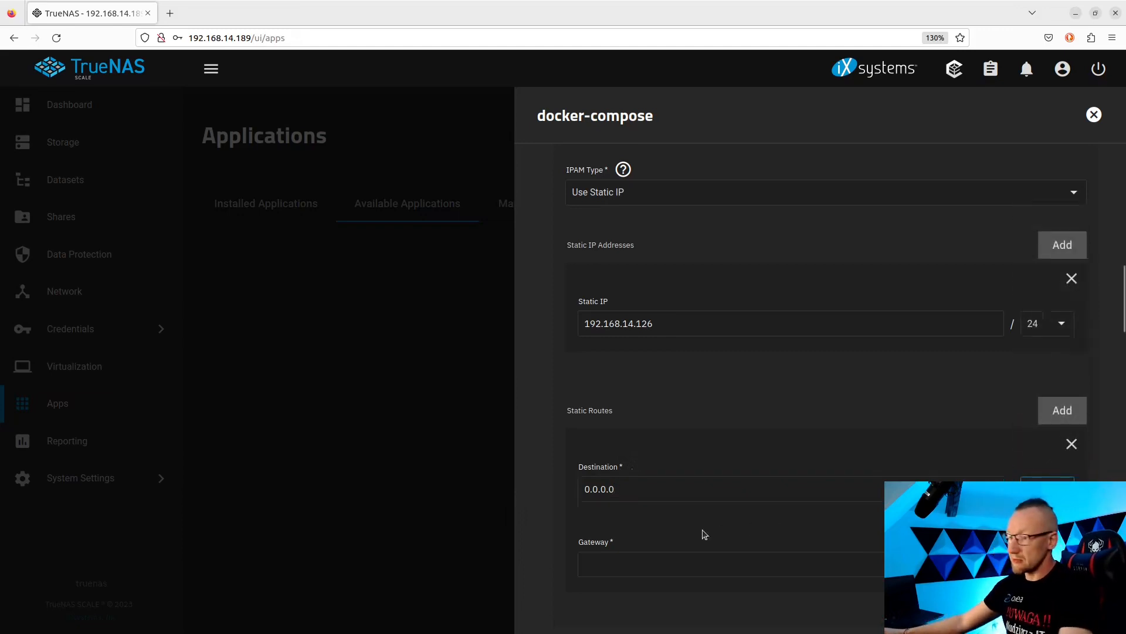
left_click(615, 568)
type("192.168.14.126")
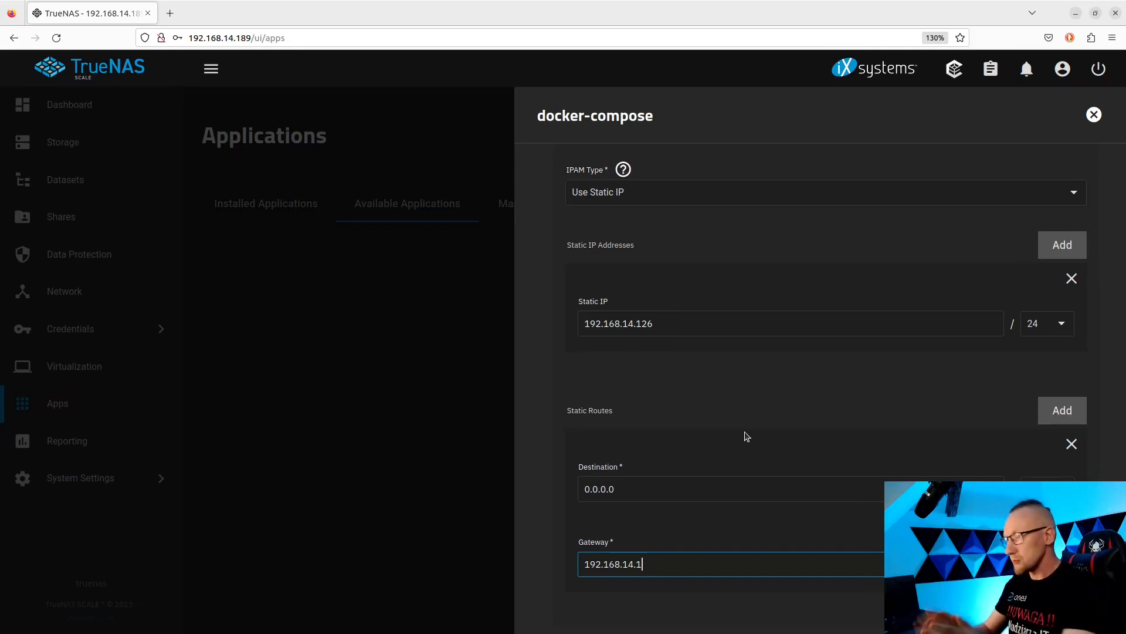
Add an additional app storage entry of type Host Path
scroll(747, 437, "down", 5)
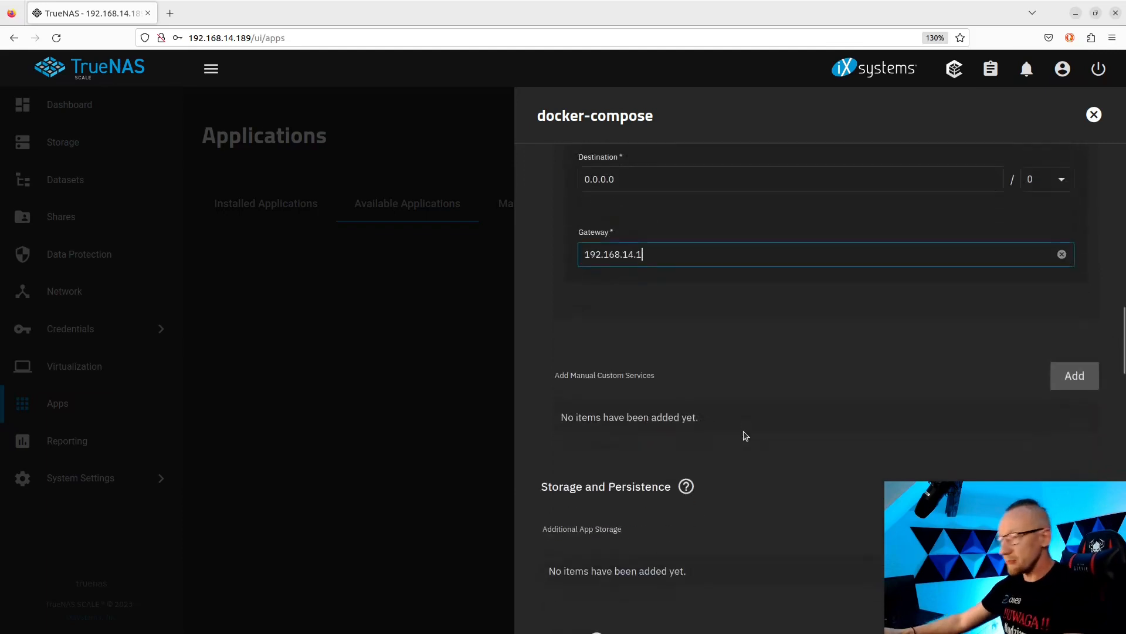
scroll(669, 492, "down", 3)
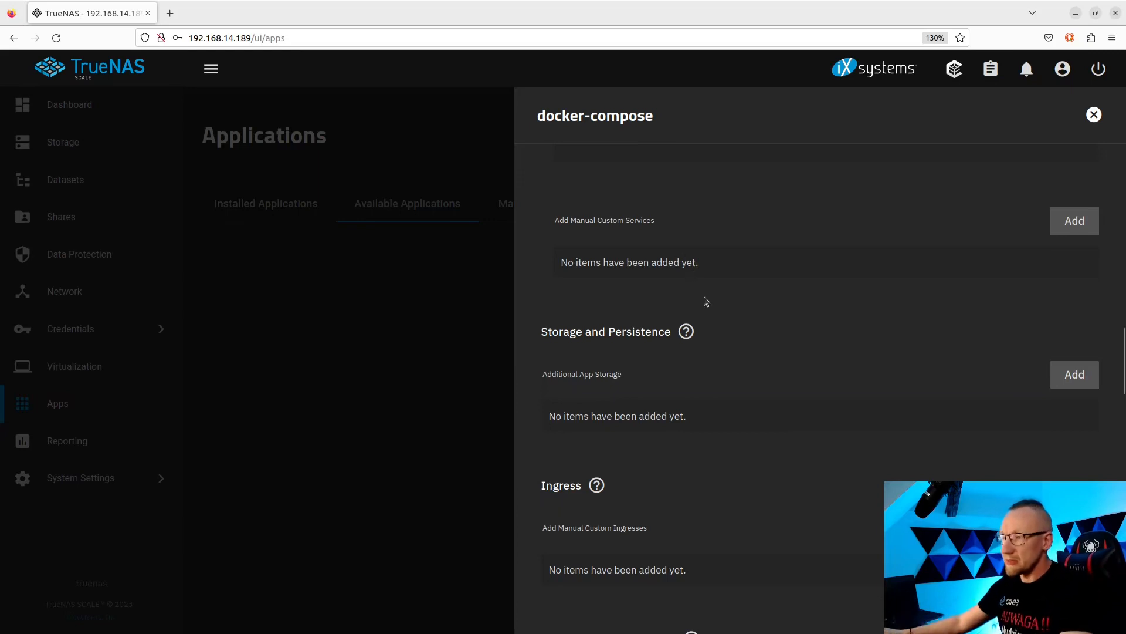
left_click(1074, 376)
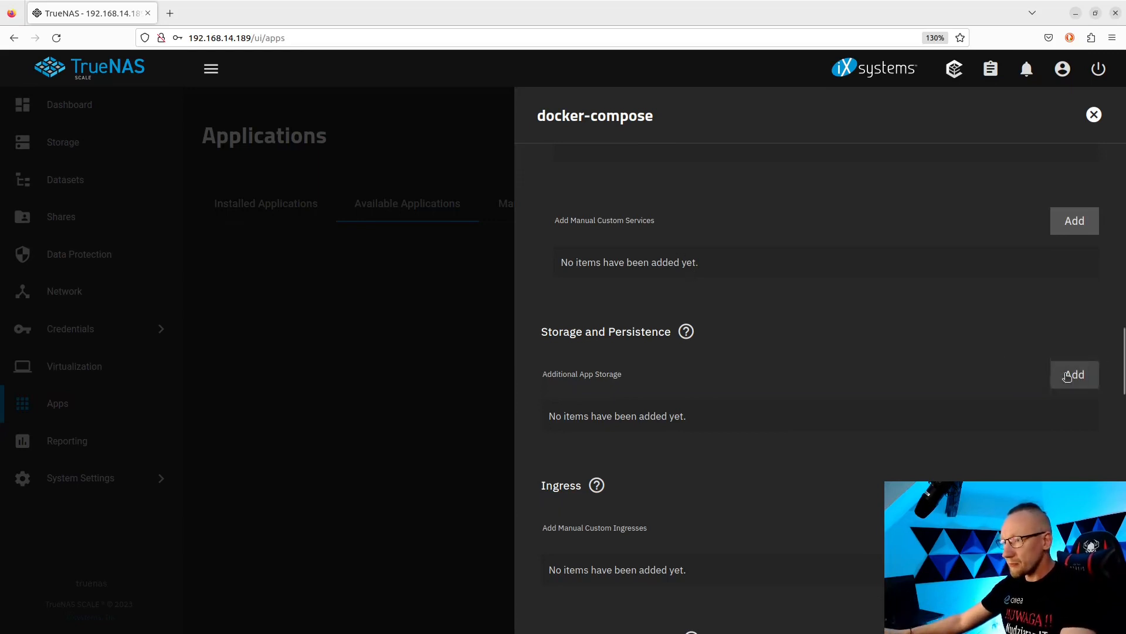
left_click(654, 450)
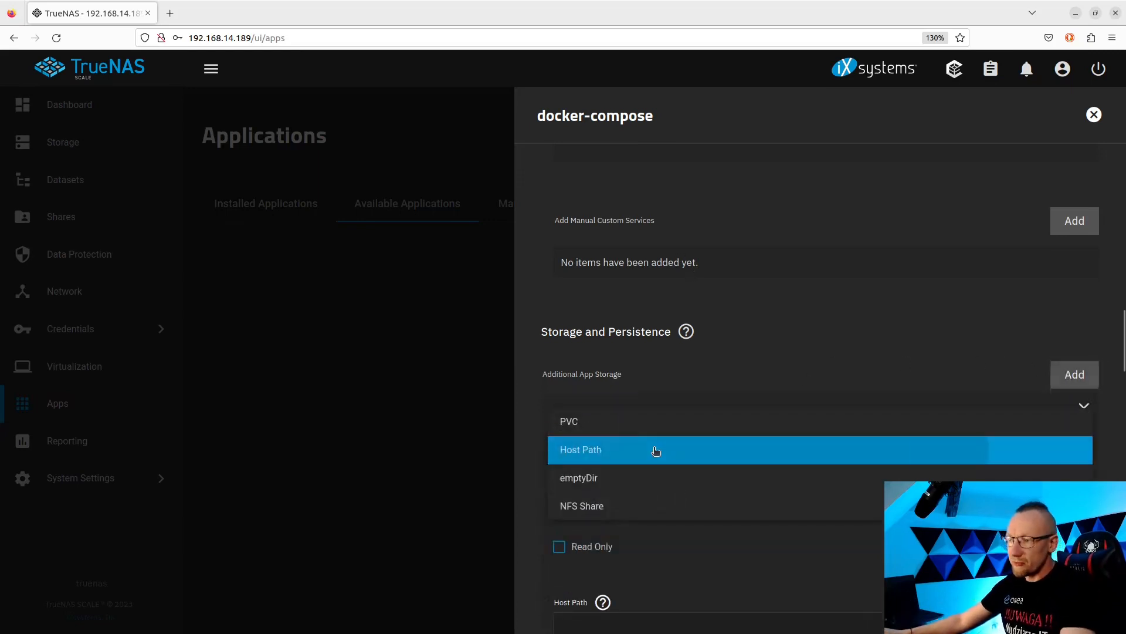
left_click(650, 450)
Set the storage entry's host path to /mnt/test-pool/docker-compose/storage
scroll(649, 486, "down", 4)
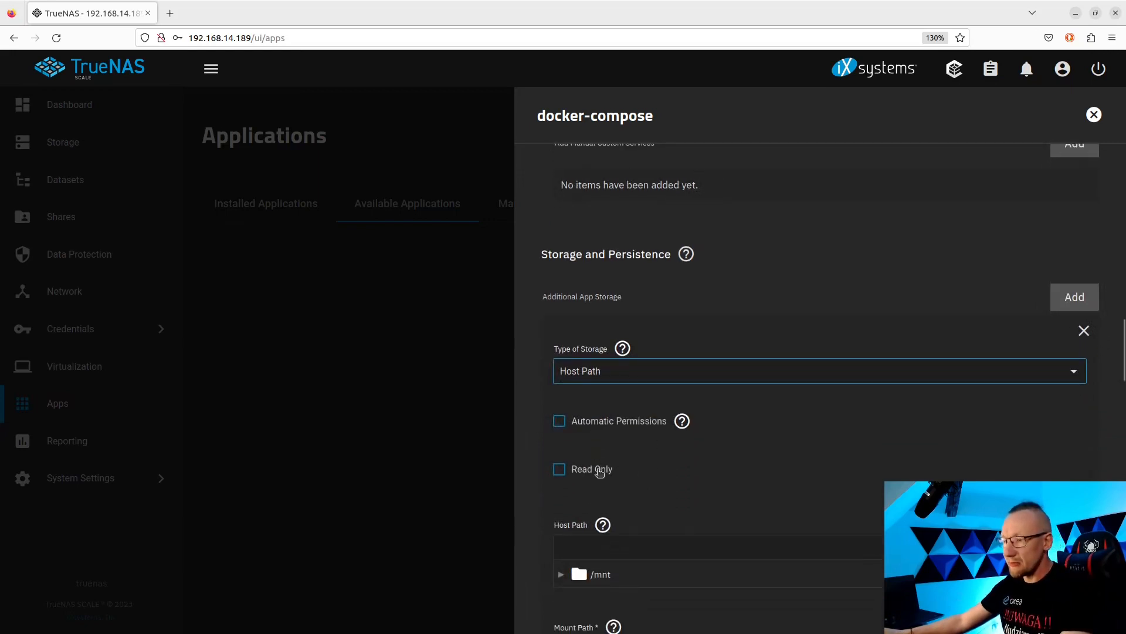
left_click(561, 418)
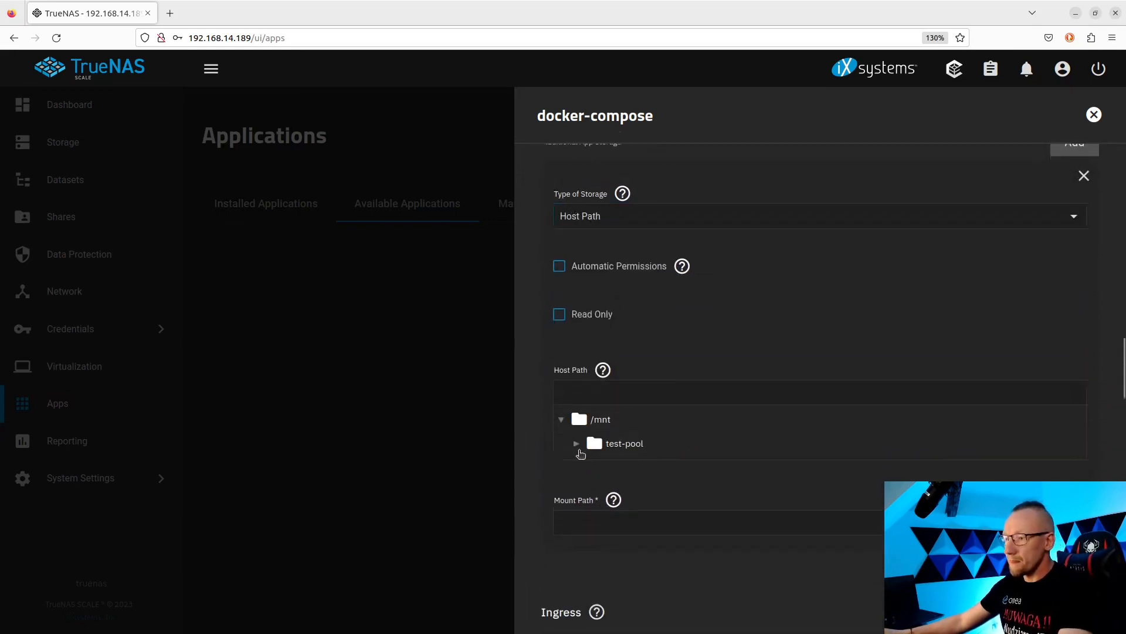
left_click(577, 445)
left_click(592, 466)
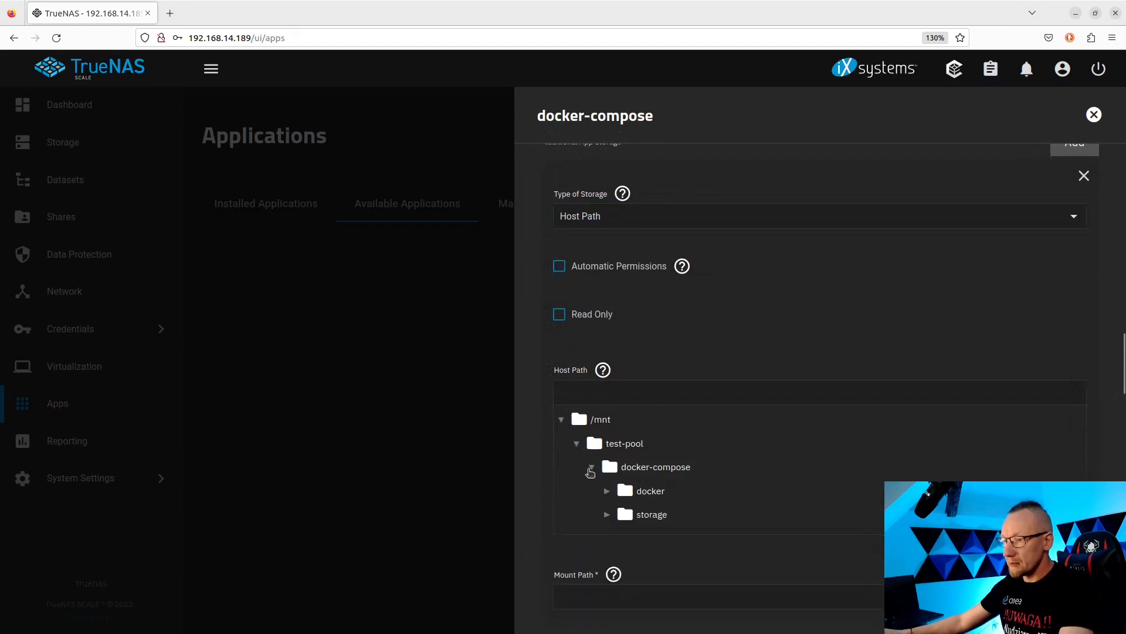
left_click(656, 514)
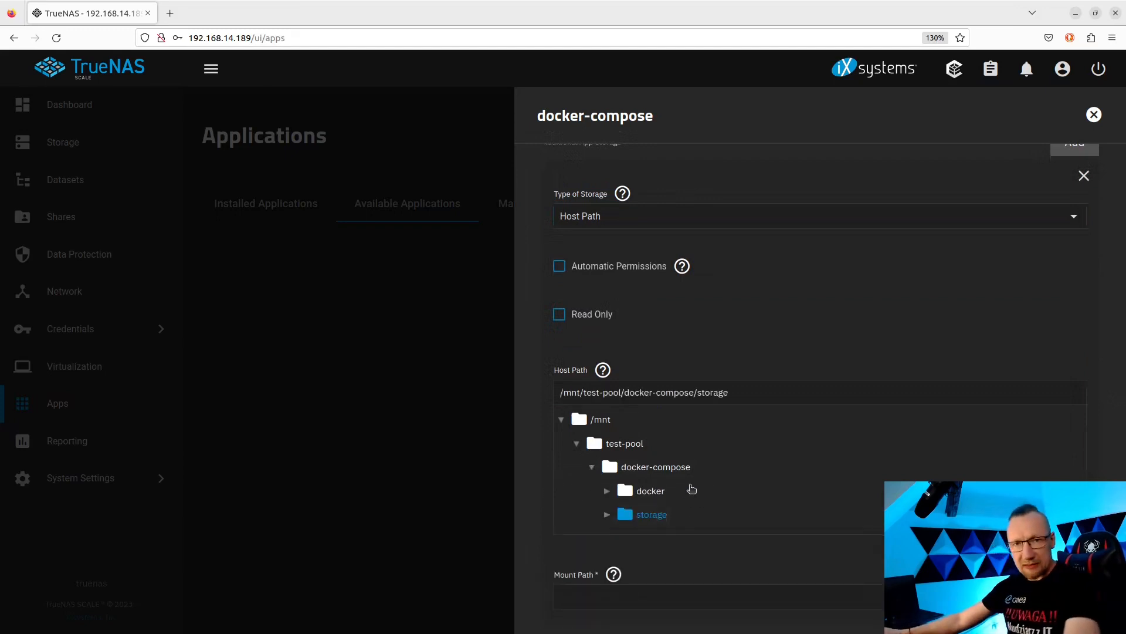
Try to fill in the mount path of the additional storage entry
scroll(675, 507, "down", 2)
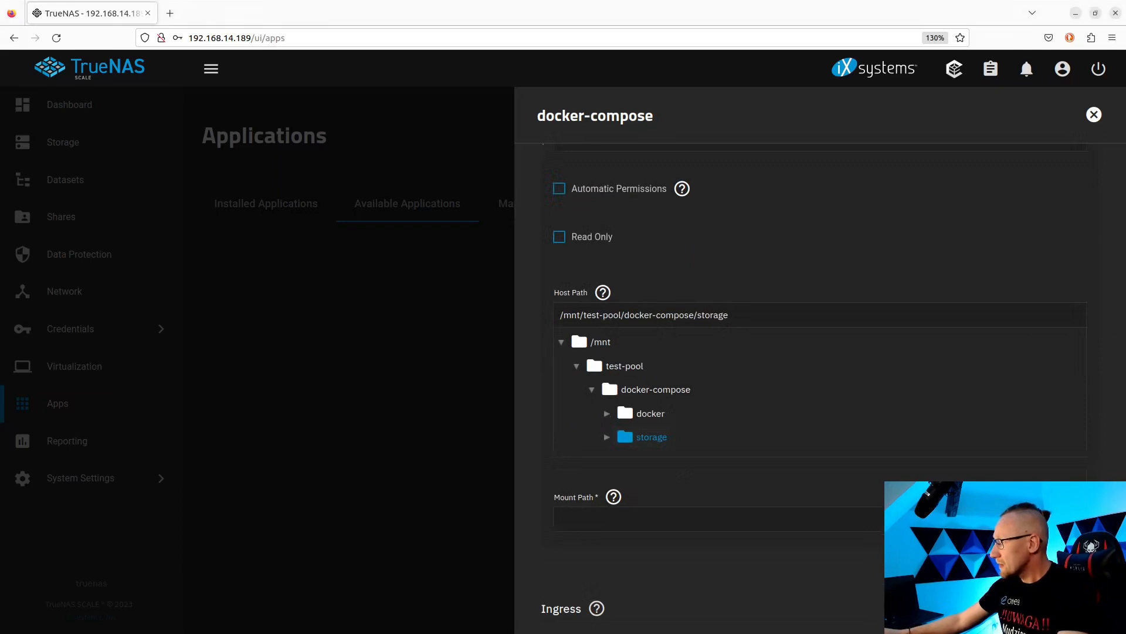
left_click(599, 520)
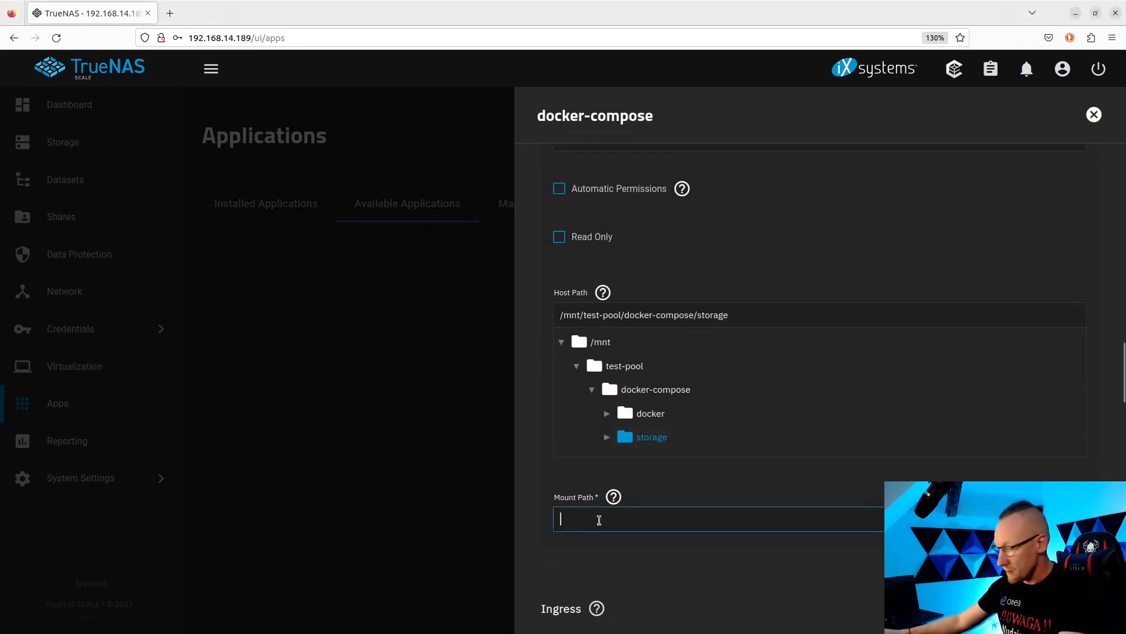
key("ctrl+b")
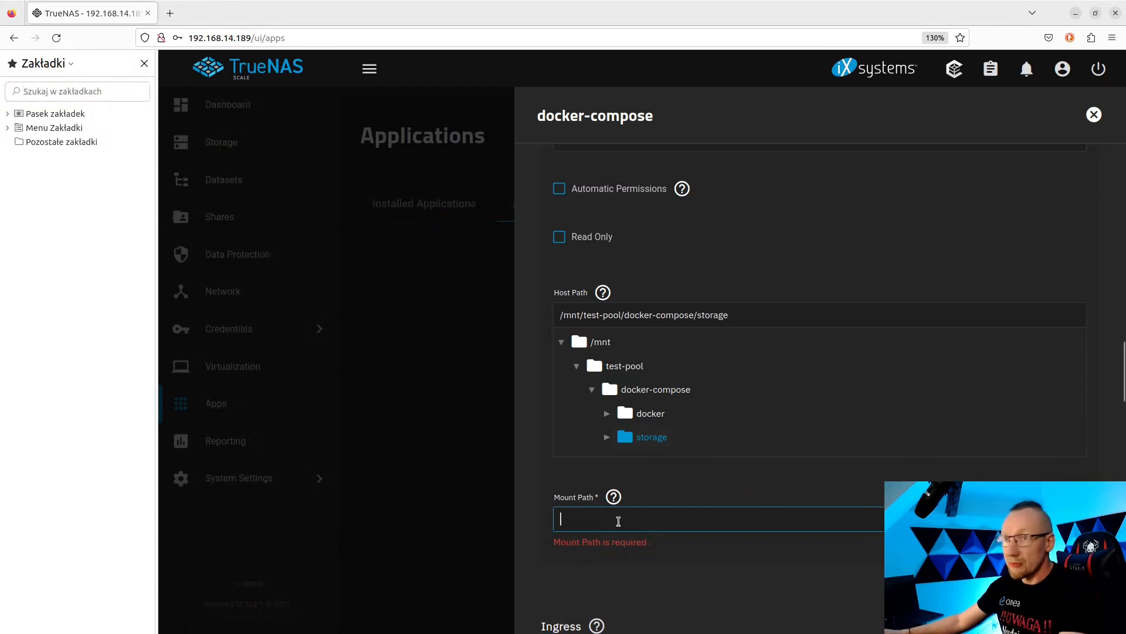
key("ctrl+b")
left_click(619, 534)
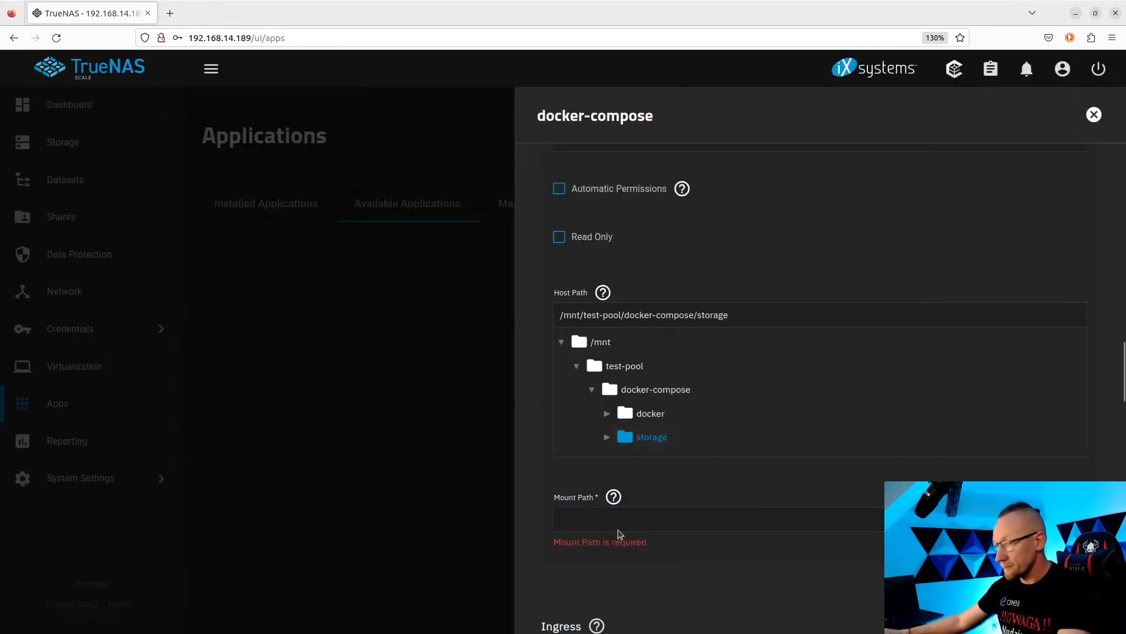
left_click(626, 516)
type("/mnt/test-pool/docker-compose/storage")
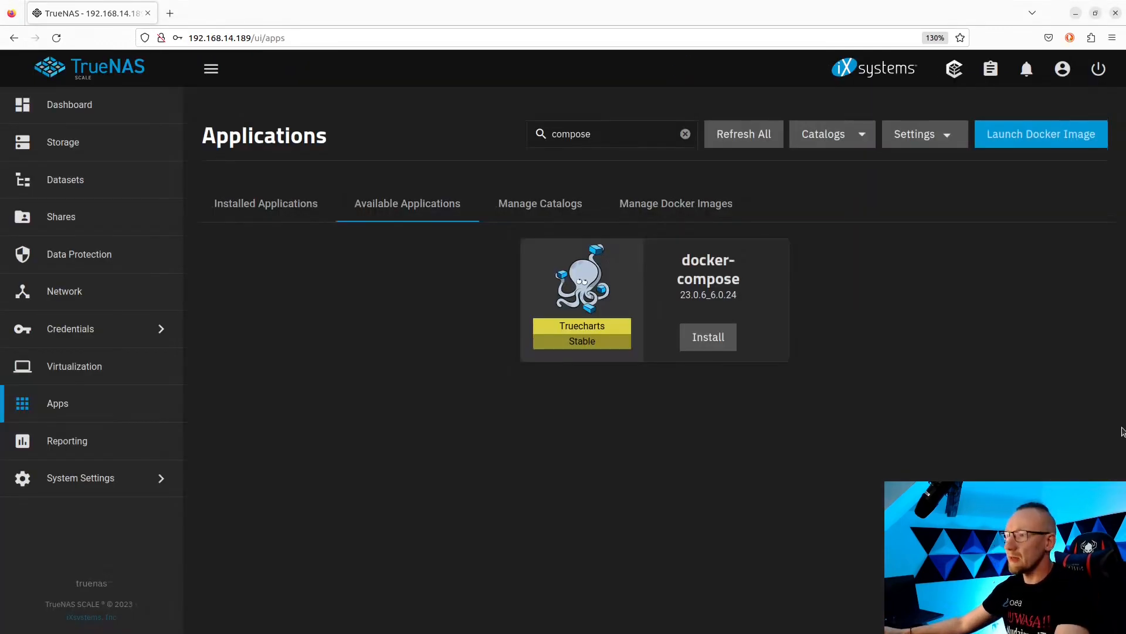
Start installing the docker-compose app and set its Docker Compose File to /mnt/storage/docker-compose.yml
left_click(709, 346)
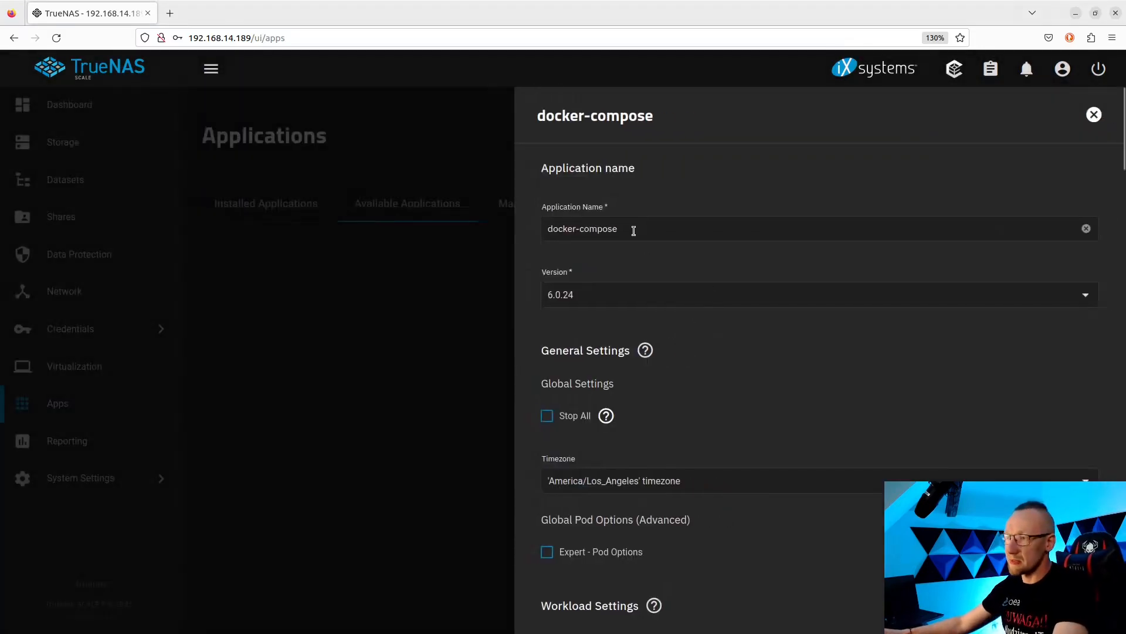
left_click_drag(634, 230, 522, 220)
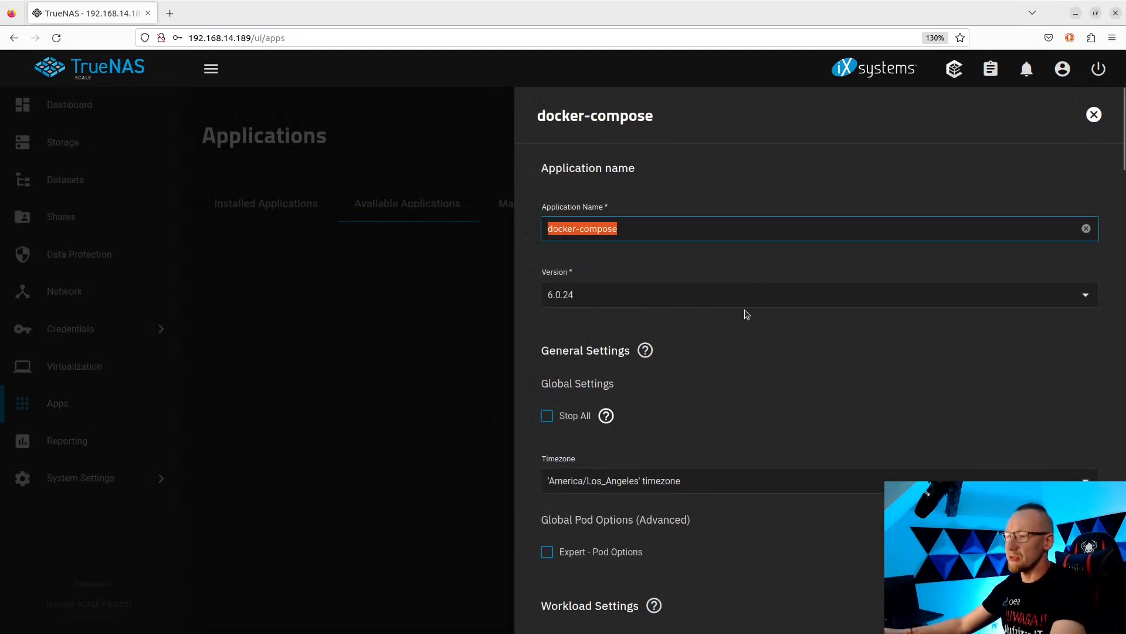
scroll(689, 343, "down", 4)
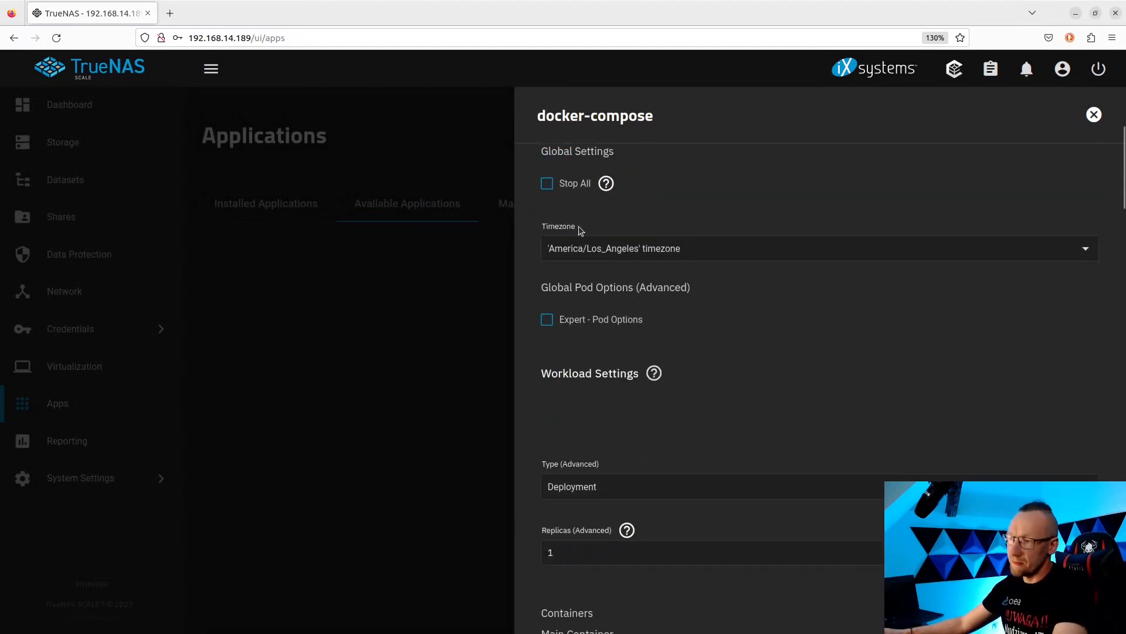
scroll(632, 341, "down", 1)
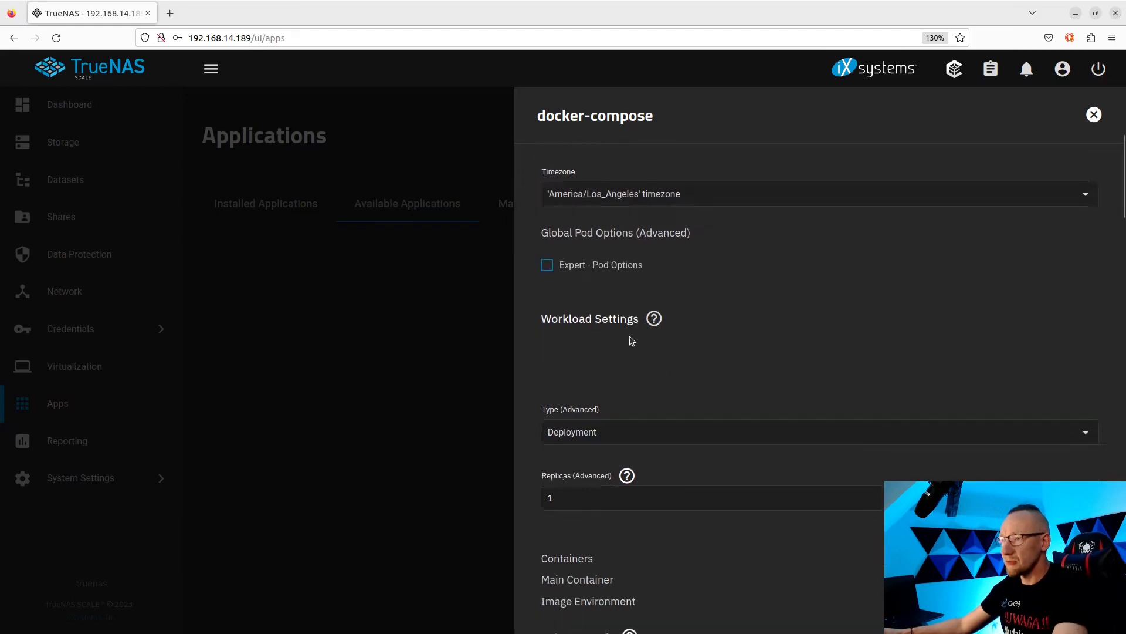
scroll(661, 367, "down", 4)
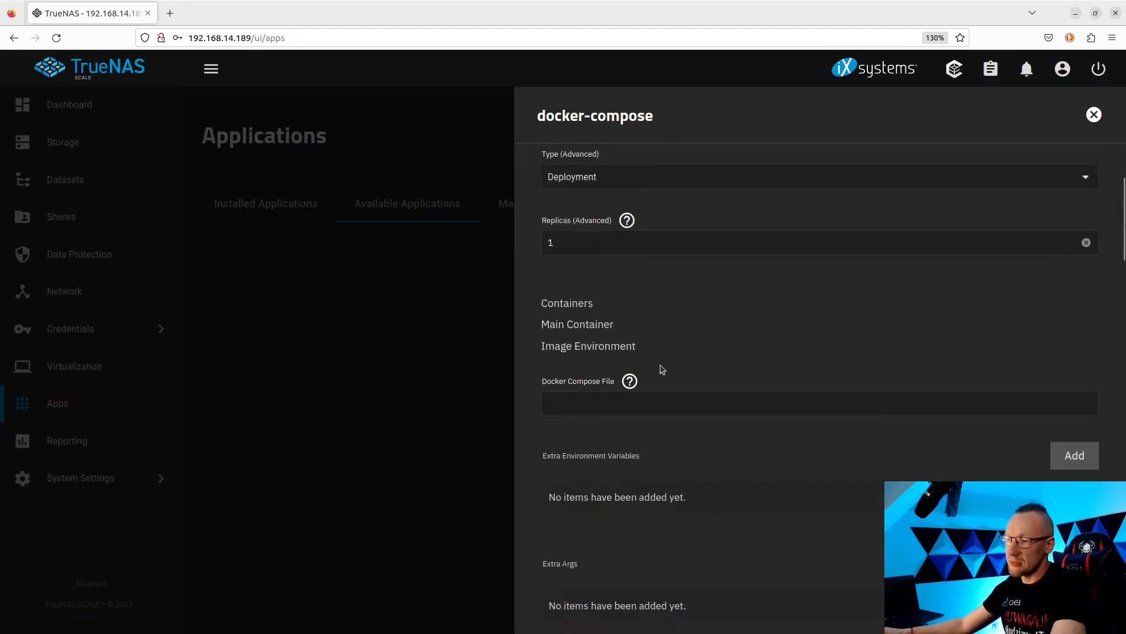
left_click_drag(540, 384, 610, 389)
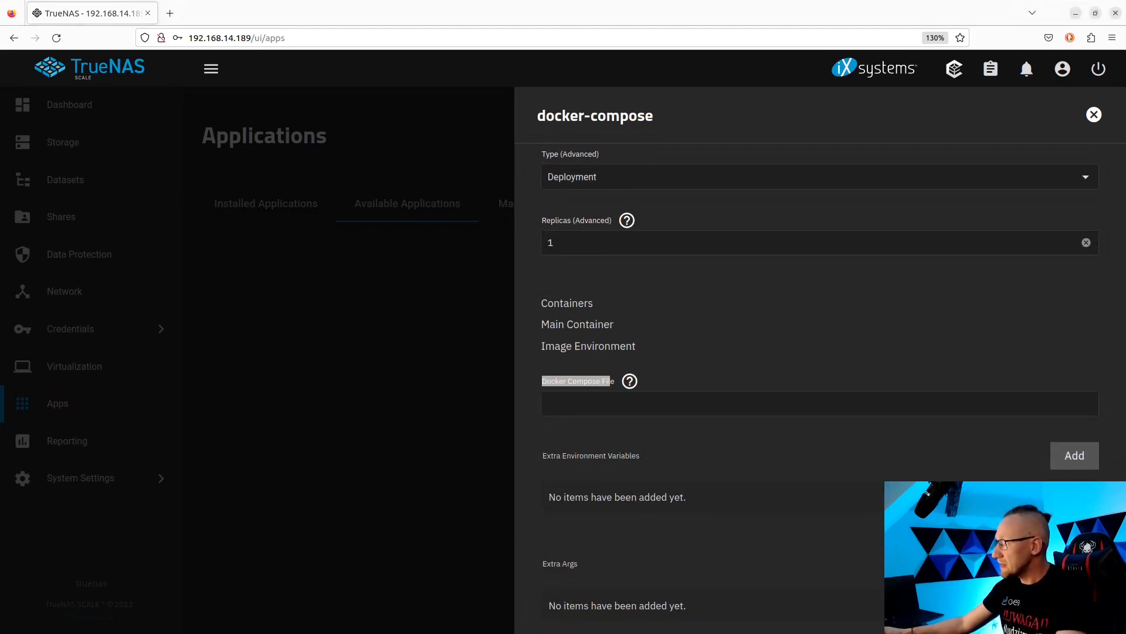
left_click(707, 404)
type("/mnt/storage/docker-compose.yml")
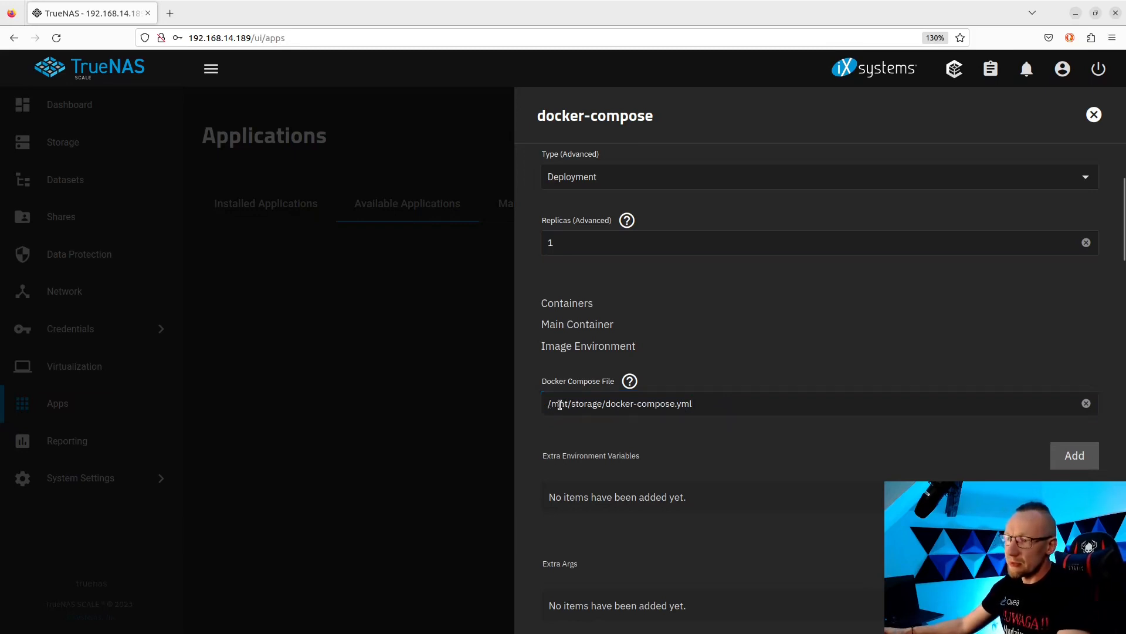
left_click_drag(550, 403, 611, 404)
Show the expert networking configuration and add an external interface using the 'eth0' host interface
scroll(627, 425, "down", 2)
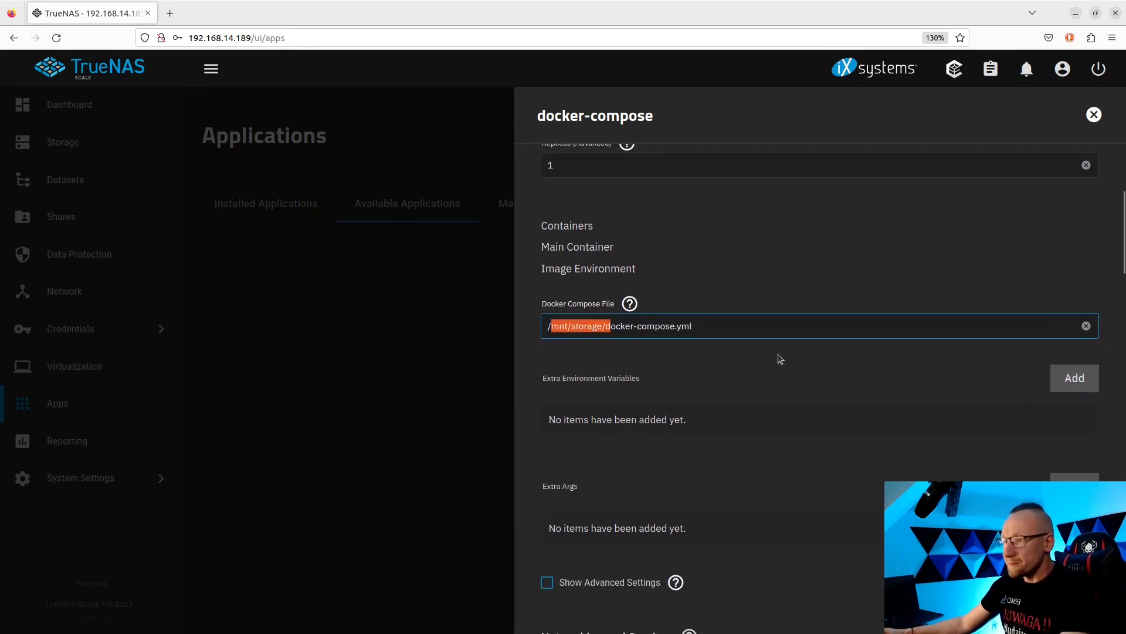
scroll(711, 442, "down", 4)
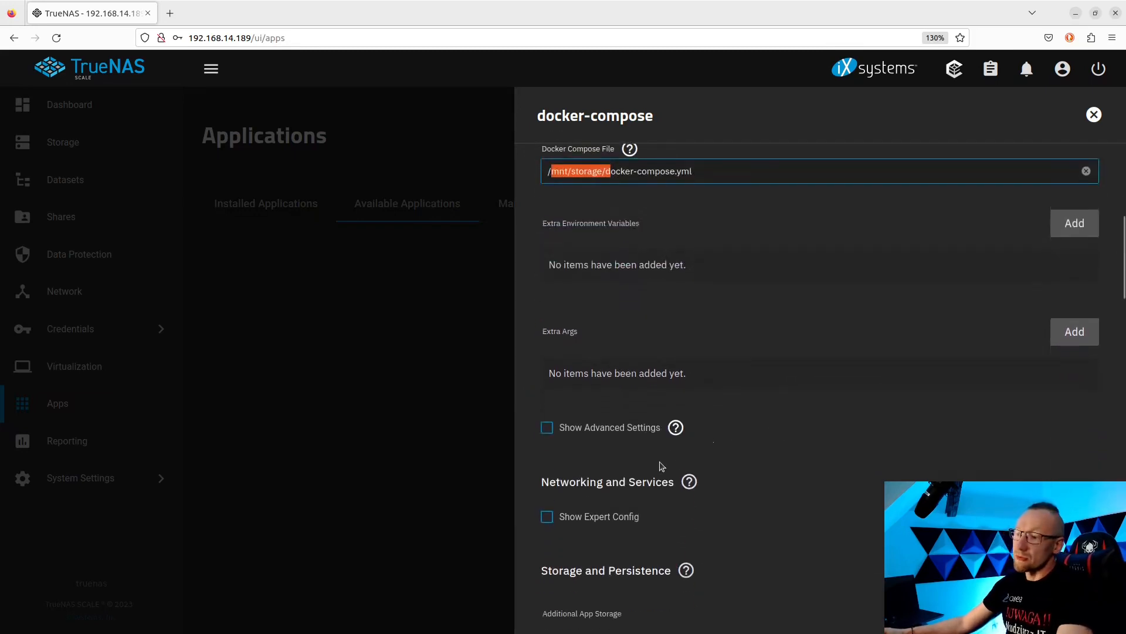
scroll(660, 465, "down", 2)
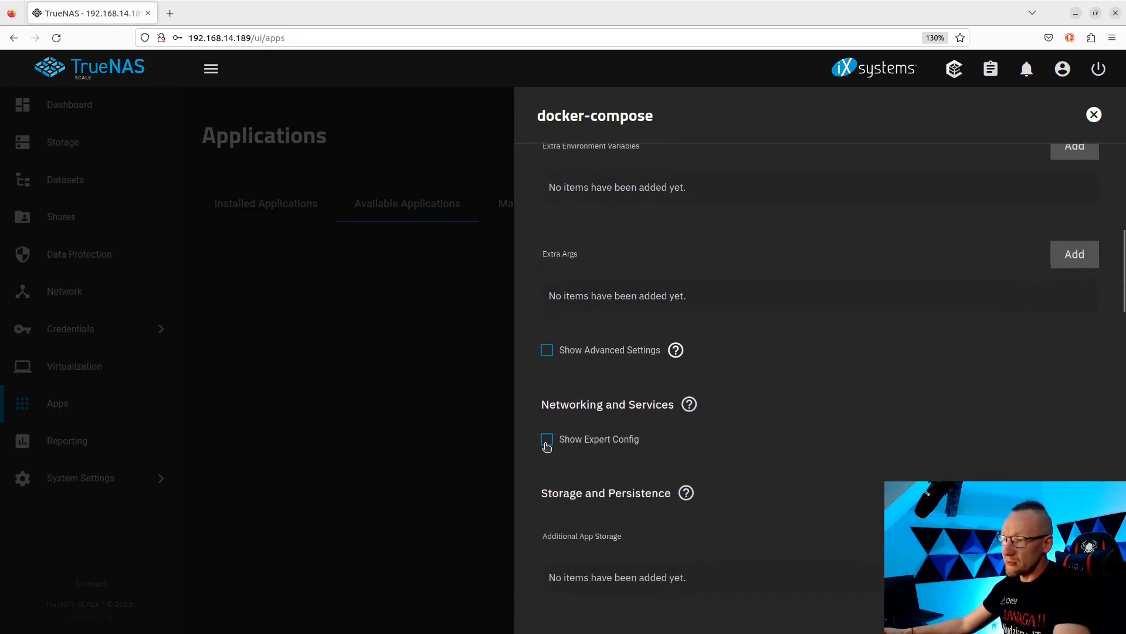
left_click(548, 441)
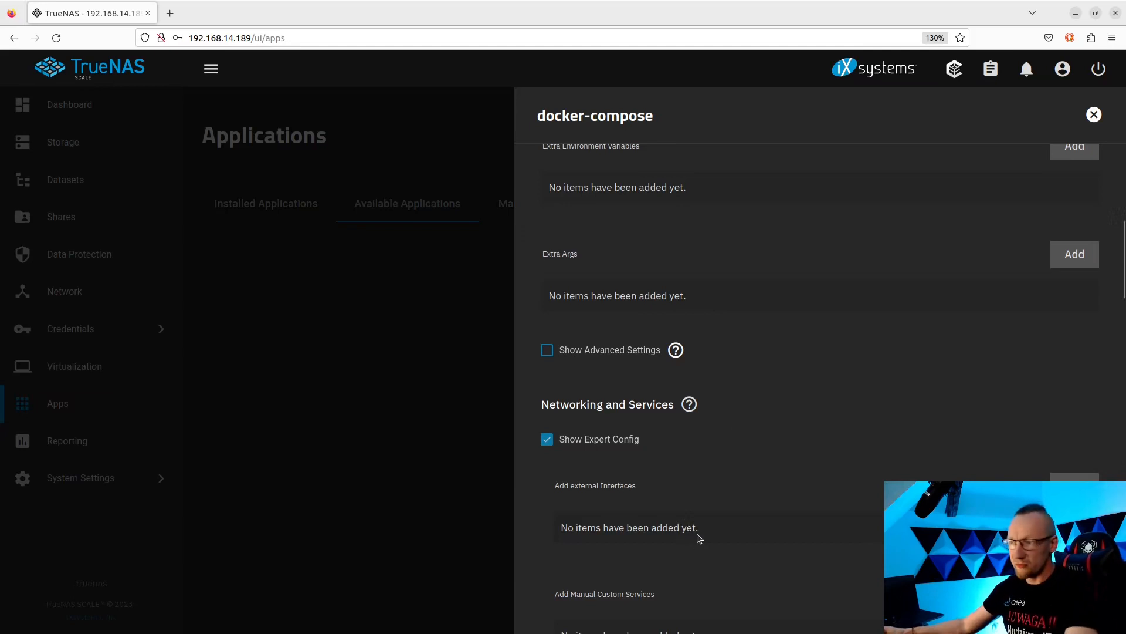
left_click(1075, 477)
scroll(680, 533, "down", 2)
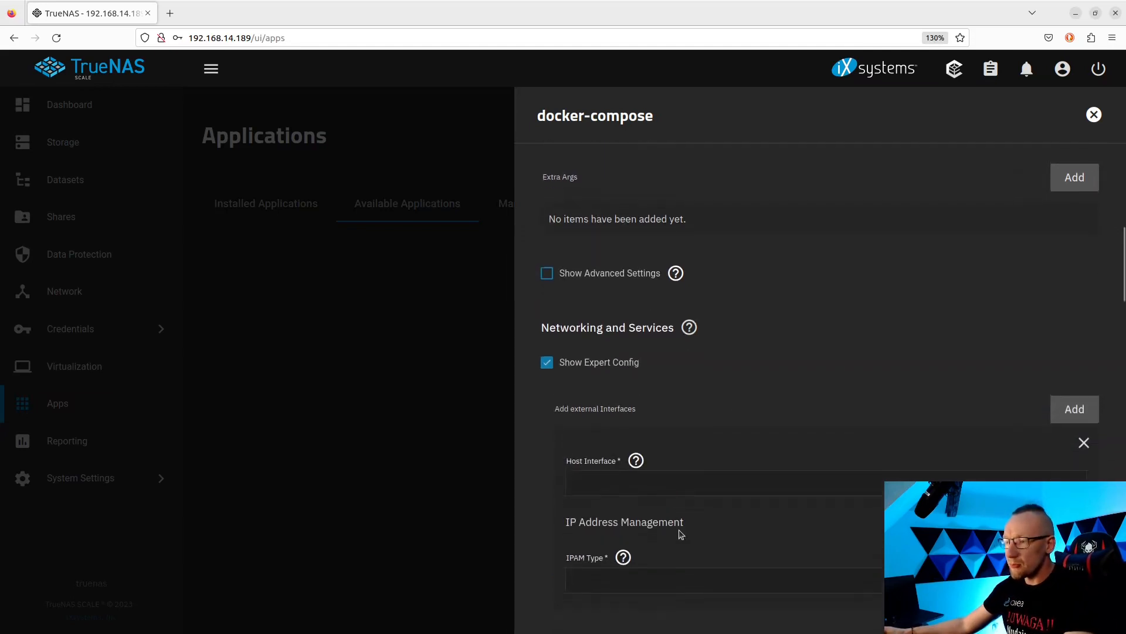
left_click(668, 487)
left_click(610, 487)
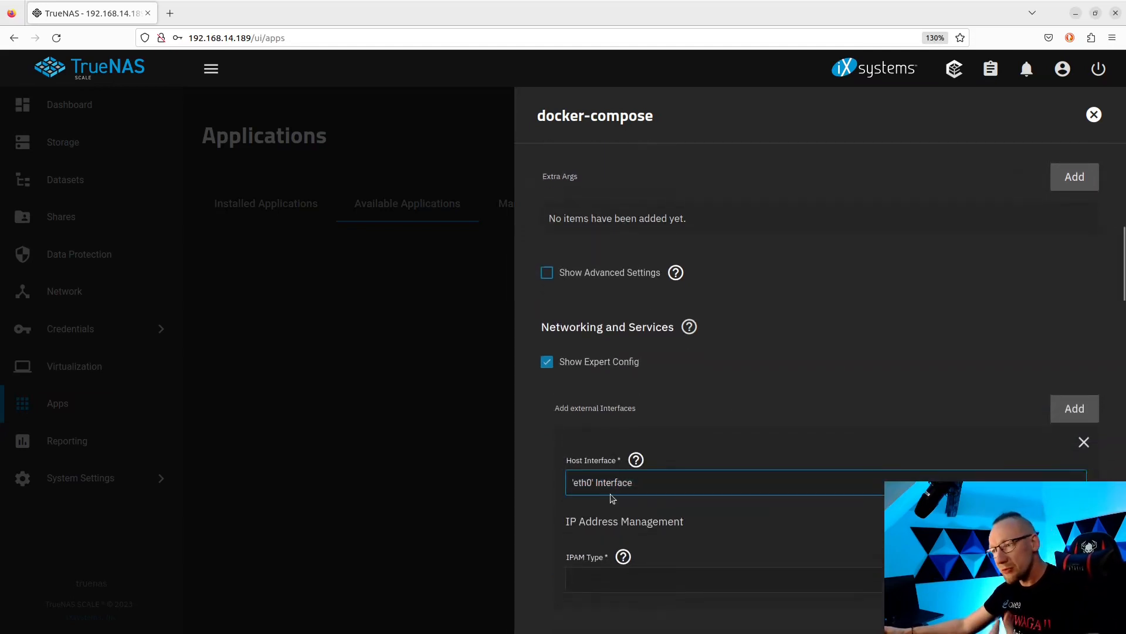
Set the external interface's IPAM type to Use Static IP and add the static address 192.168.14.126/24
scroll(682, 528, "down", 2)
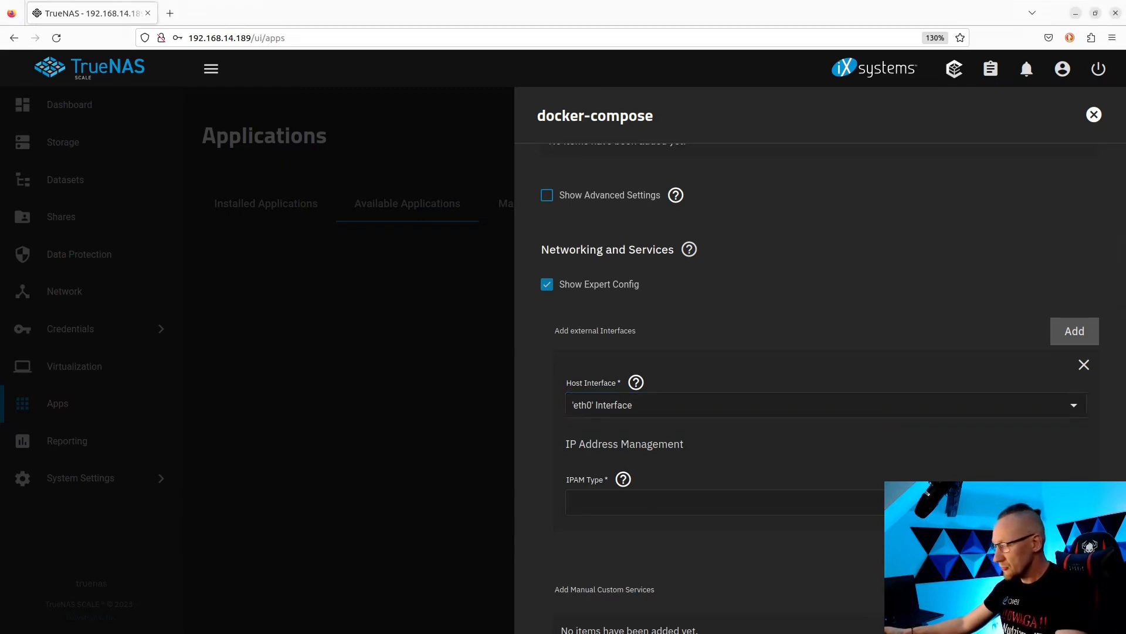
left_click(706, 501)
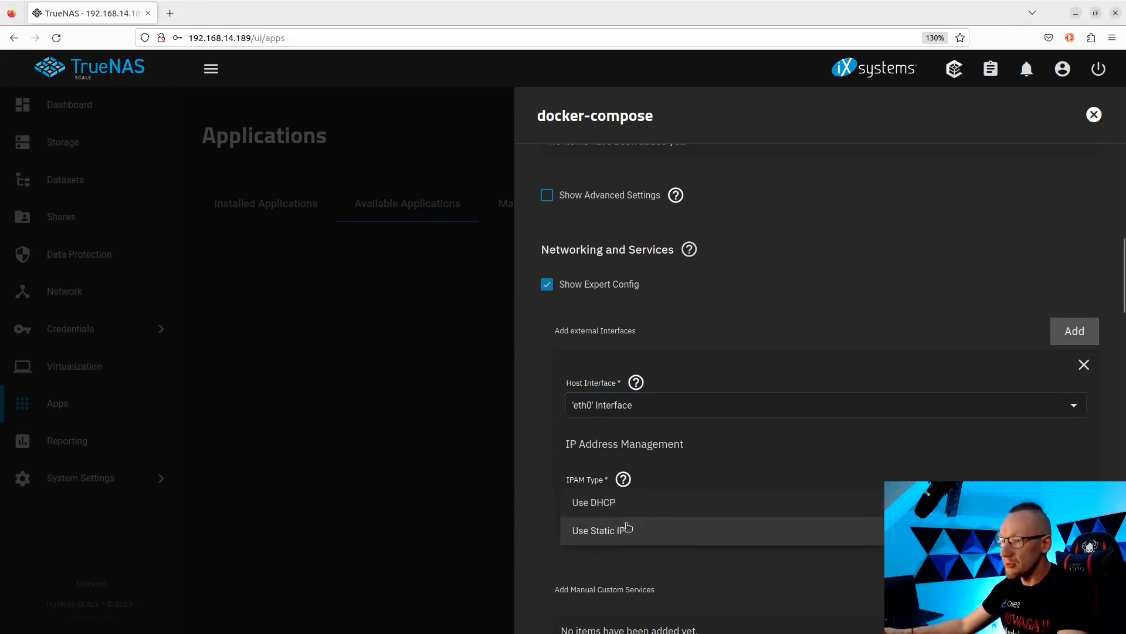
left_click(623, 530)
scroll(676, 516, "down", 3)
left_click(1062, 399)
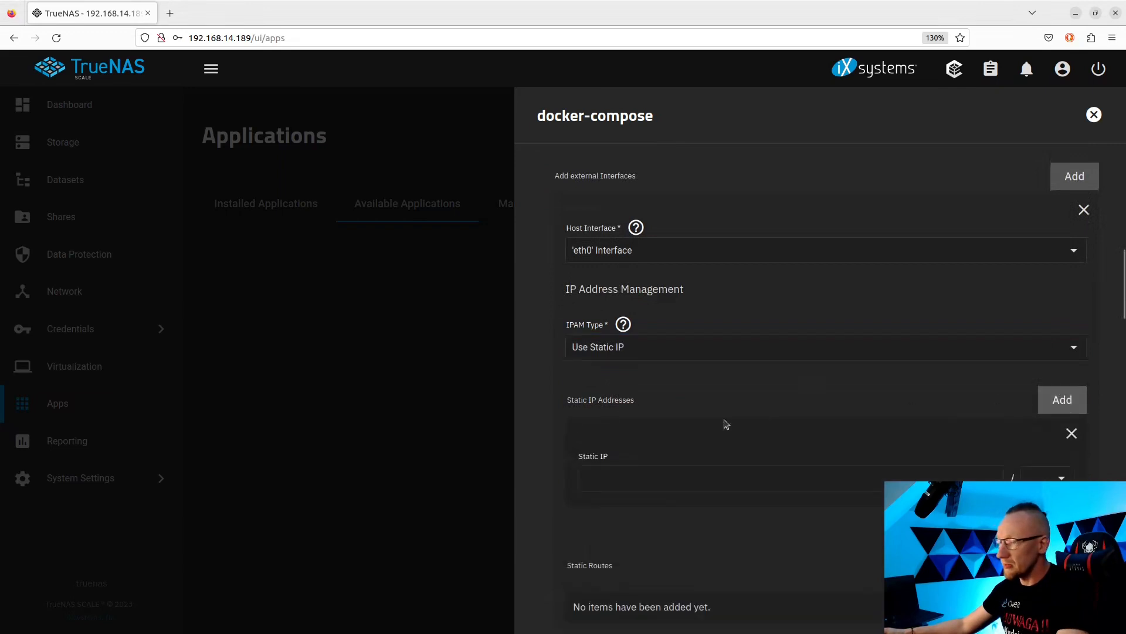
left_click(679, 468)
type("192.168.14.126")
left_click(1052, 474)
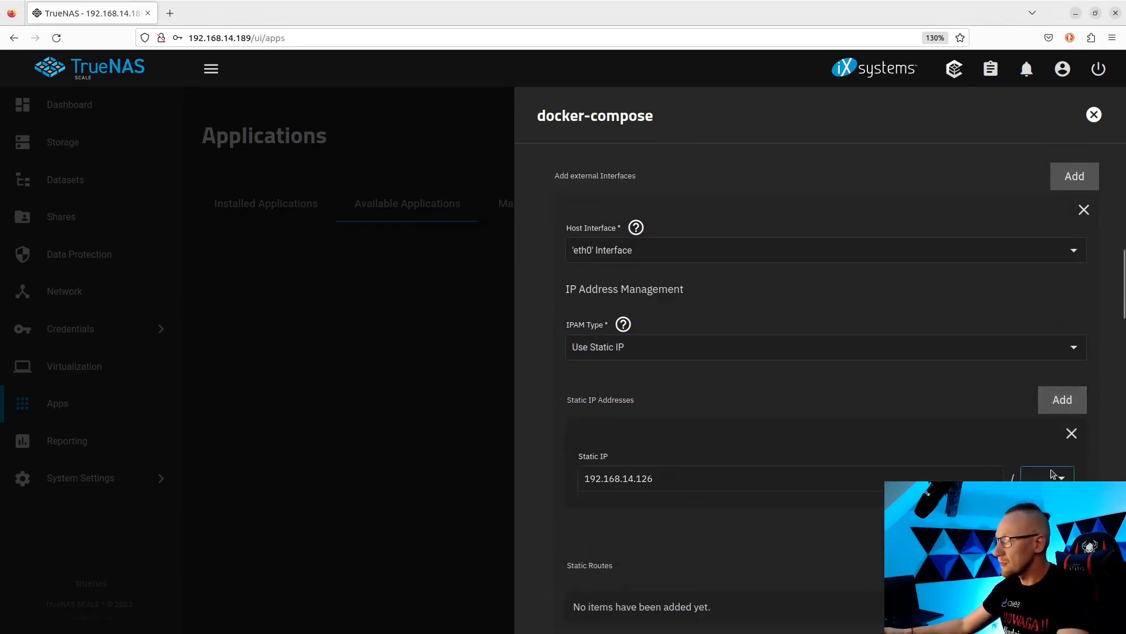
left_click(1065, 475)
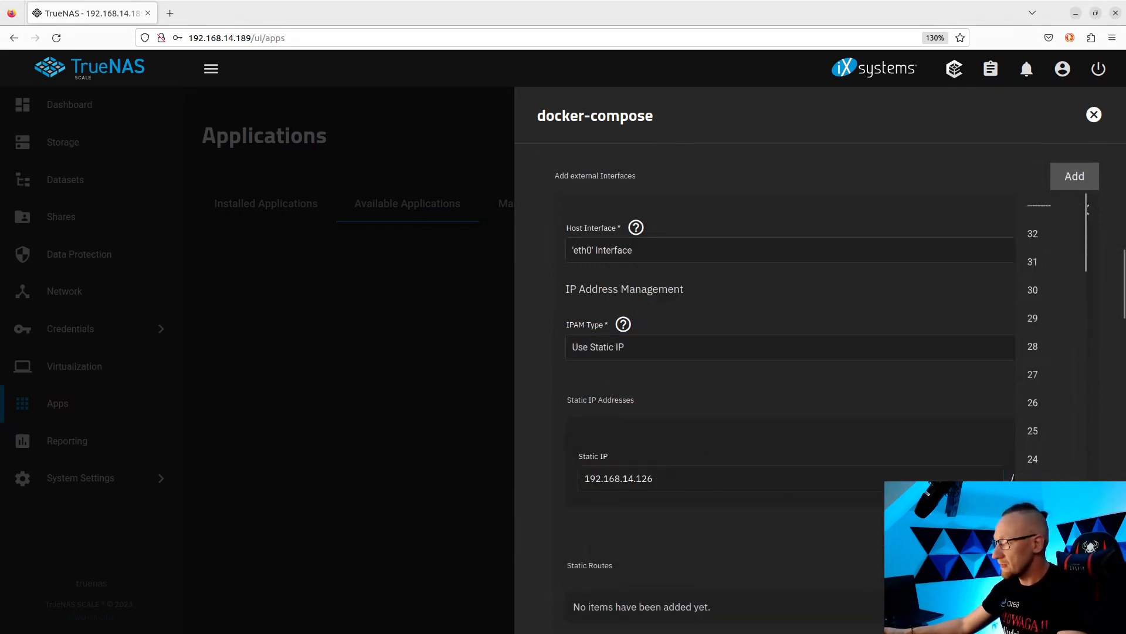
left_click(1033, 459)
Add a static route to the external interface with destination 0.0.0.0/0 and gateway 192.168.14.1
scroll(796, 475, "down", 3)
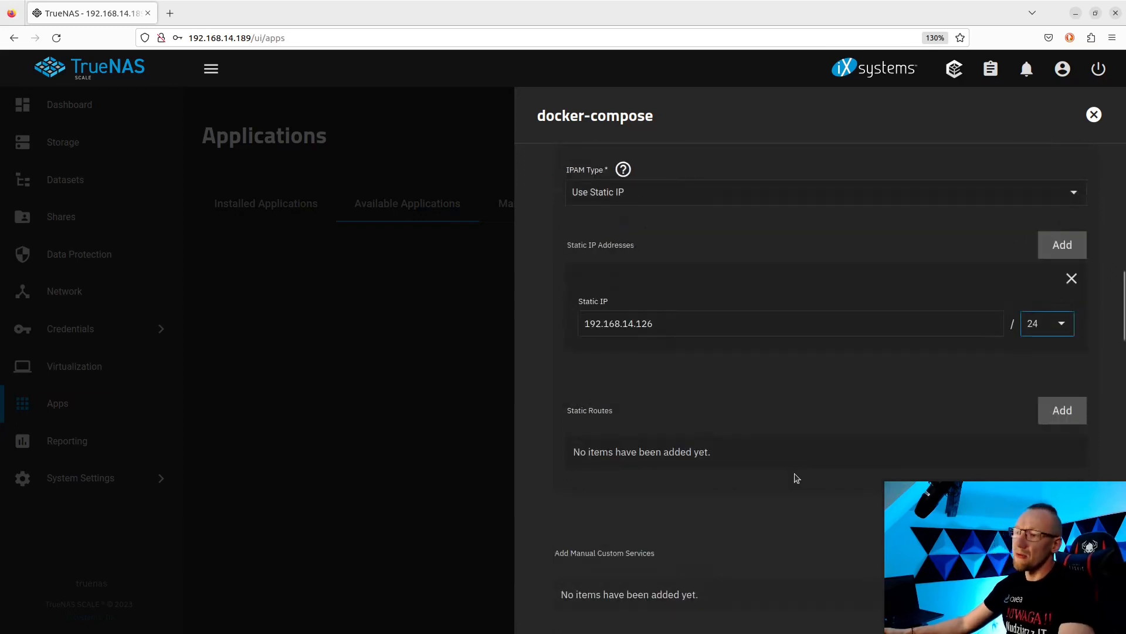
left_click(1063, 410)
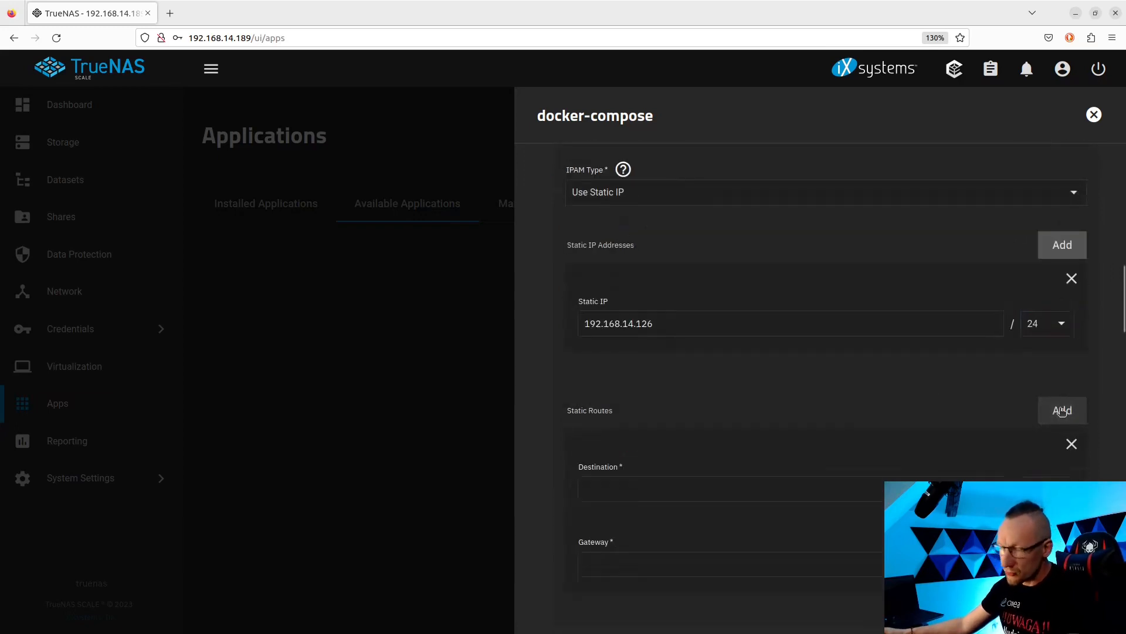
left_click(730, 484)
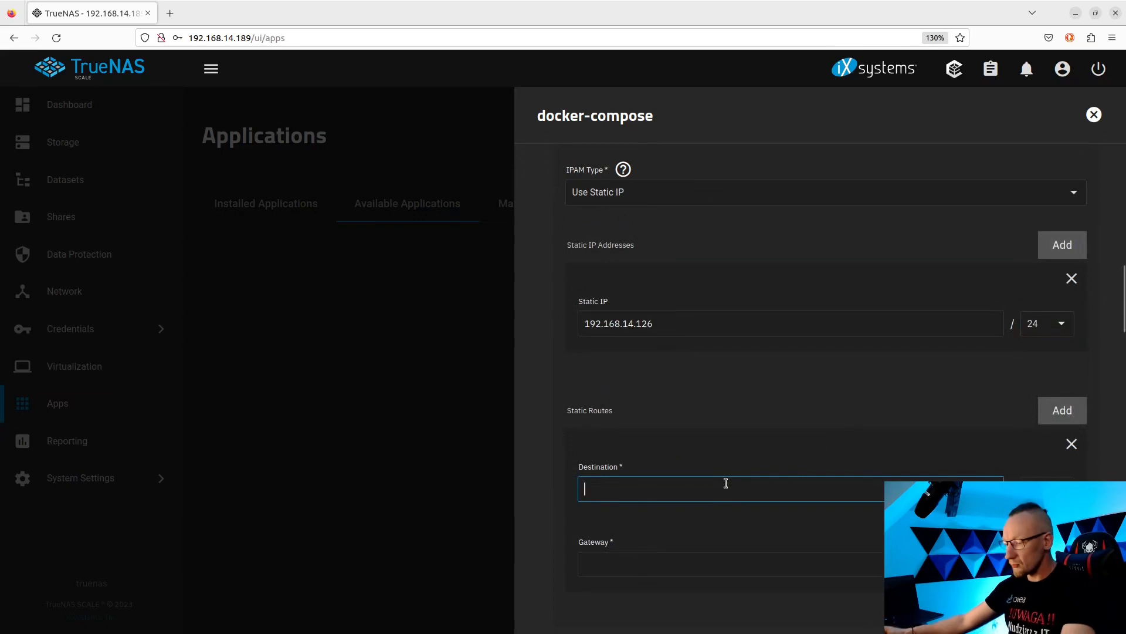
type("0.0.0.0")
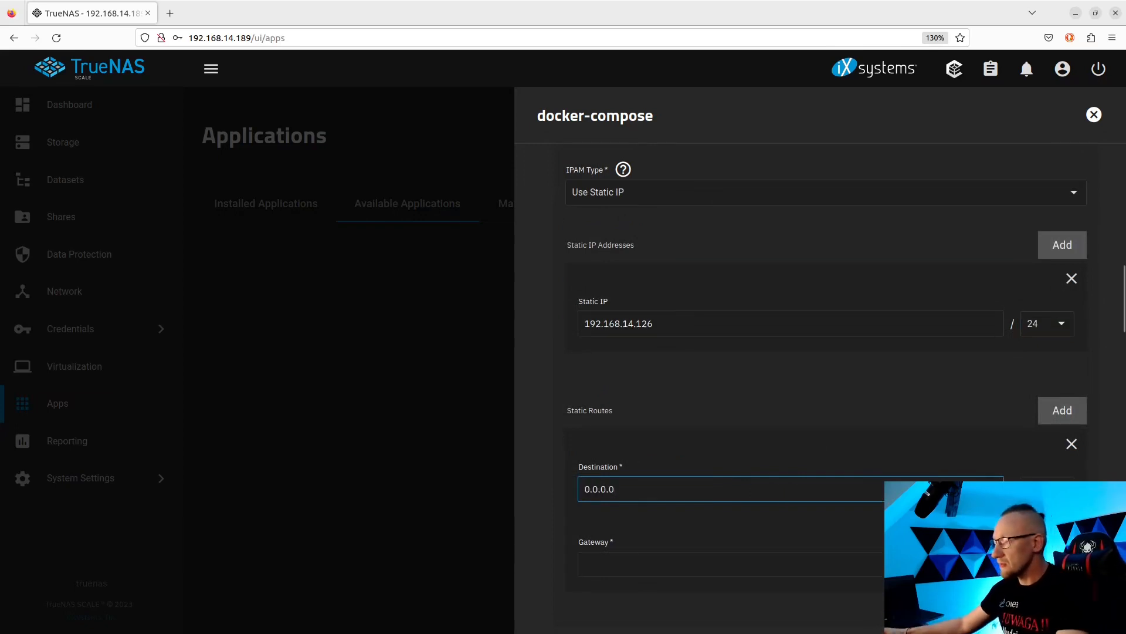
left_click(1047, 489)
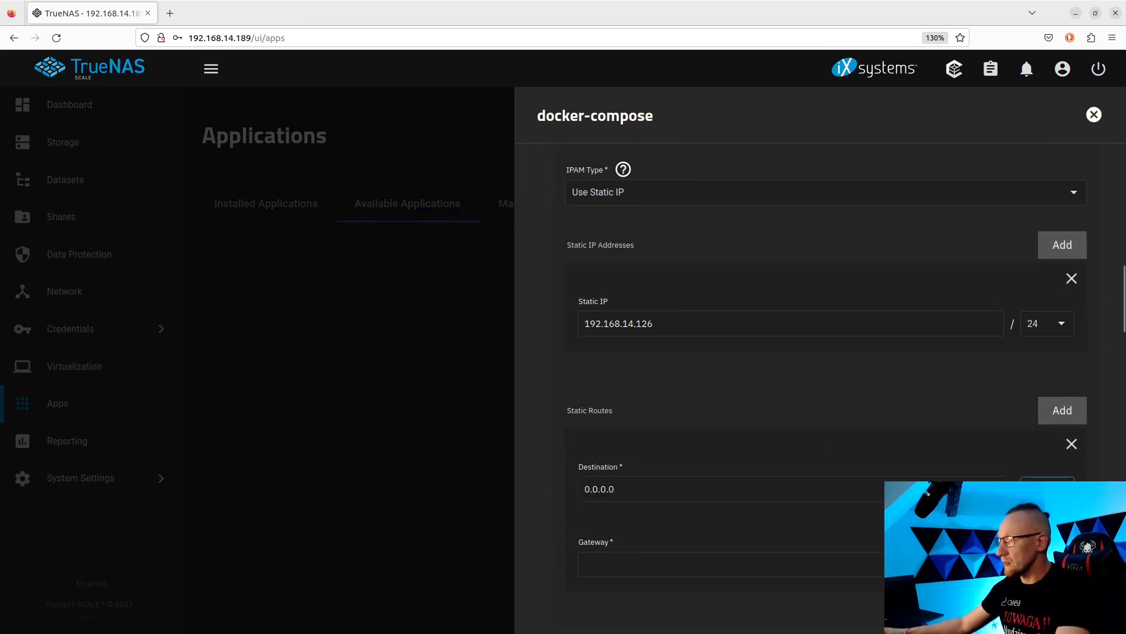
left_click(1048, 490)
scroll(1053, 352, "down", 5)
key("Escape")
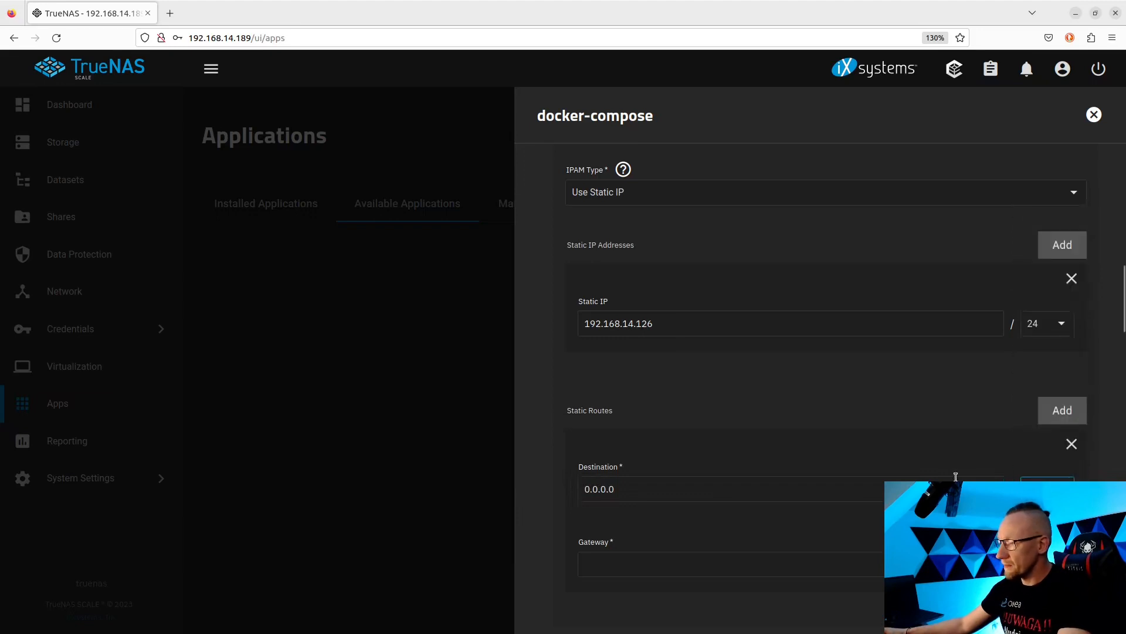
left_click(599, 557)
type("192.168.14.126")
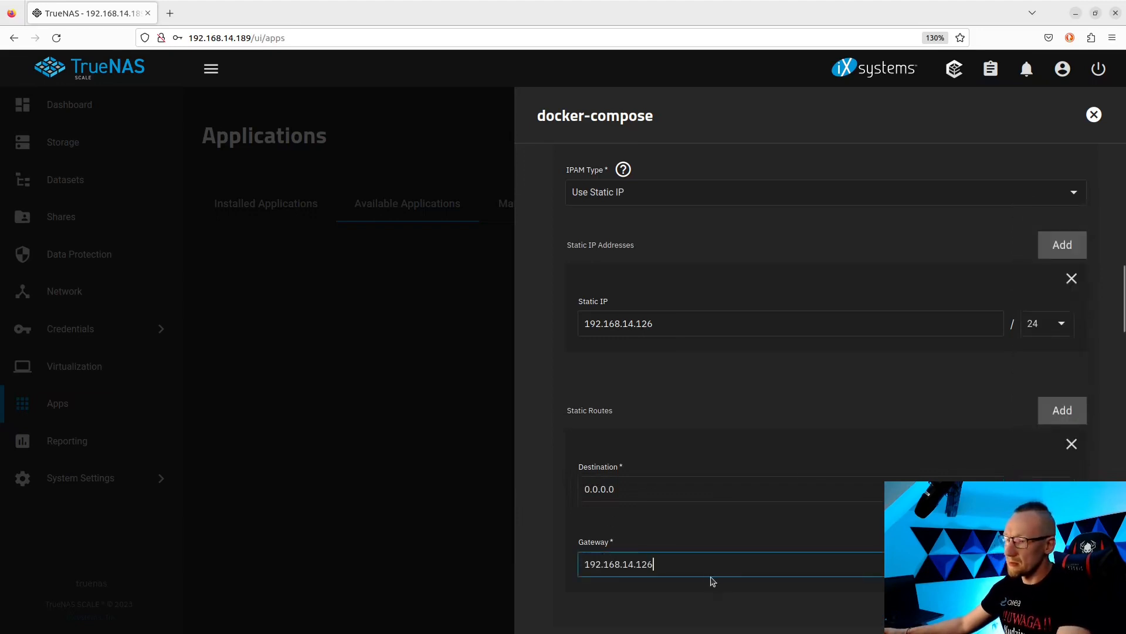
key("BackSpace")
key("BackSpace")
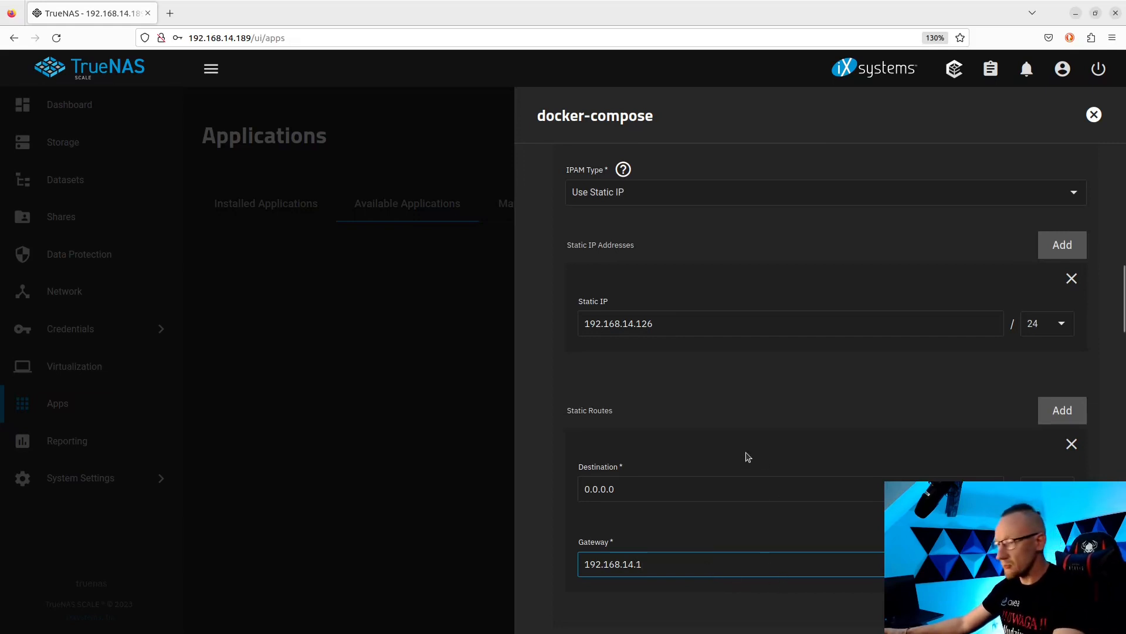
Add an additional app storage entry of type Host Path pointing to /mnt/test-pool/docker-compose/storage
scroll(740, 449, "down", 5)
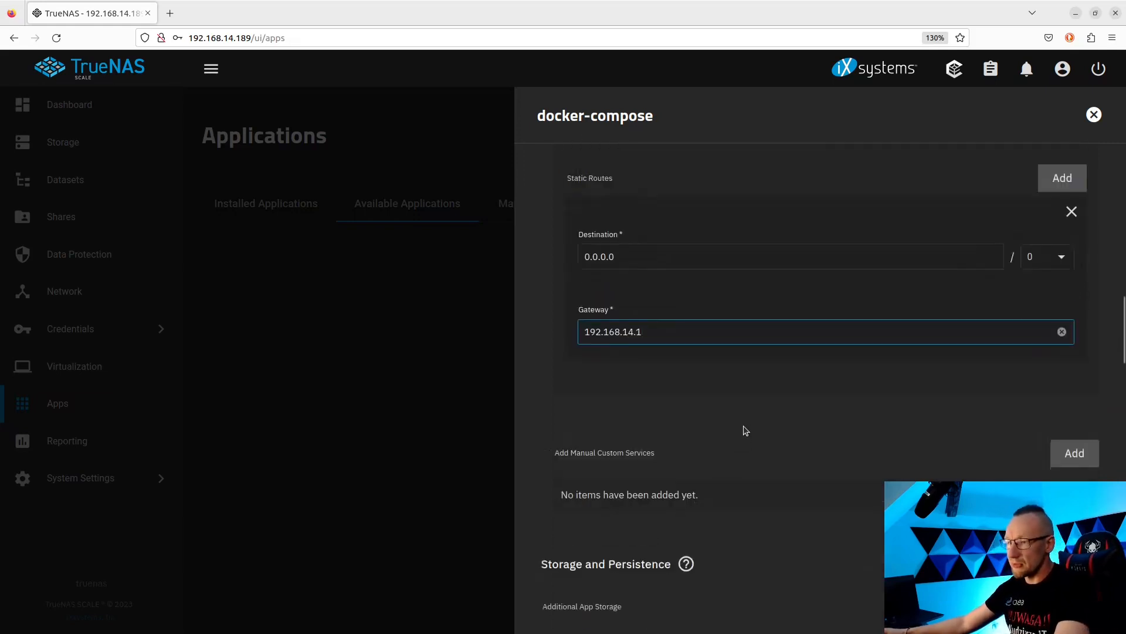
scroll(745, 430, "down", 3)
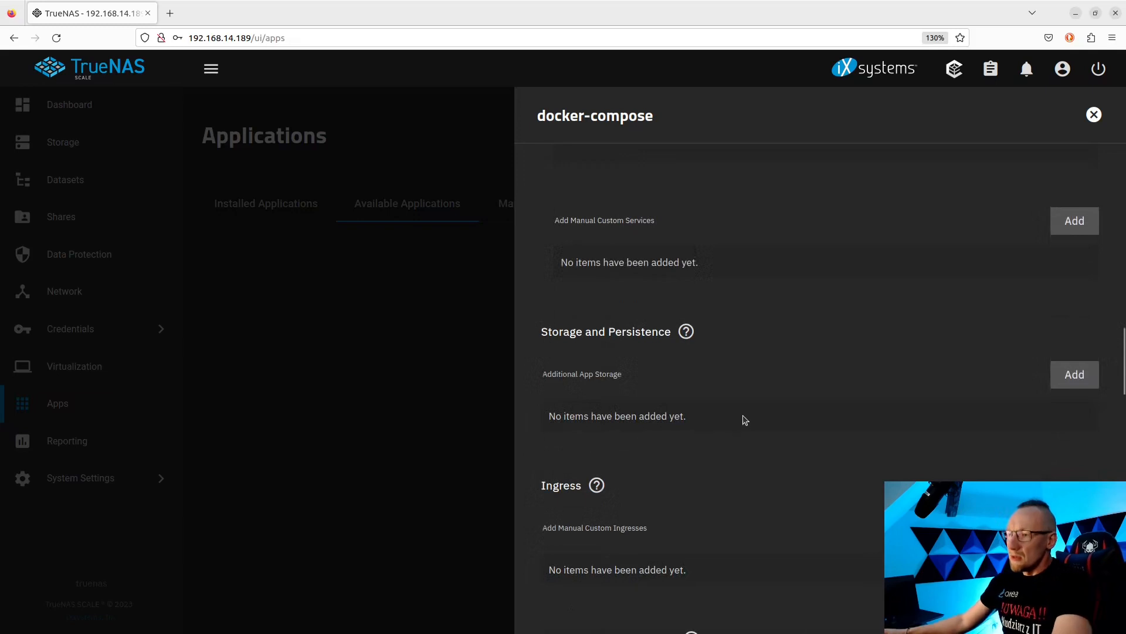
scroll(745, 417, "down", 2)
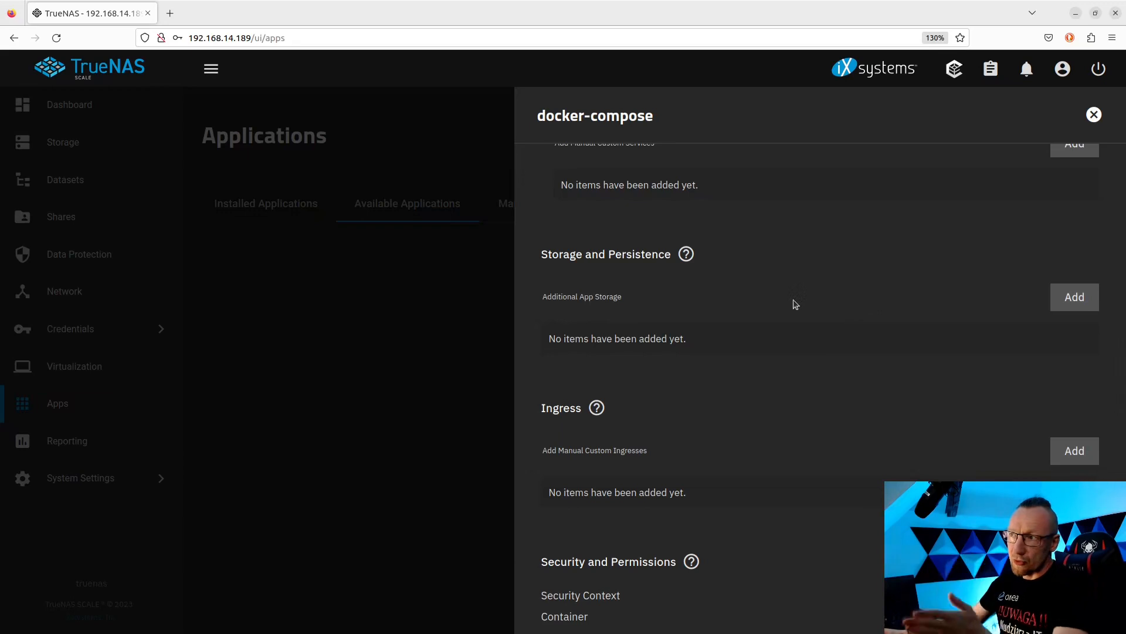
left_click(1059, 304)
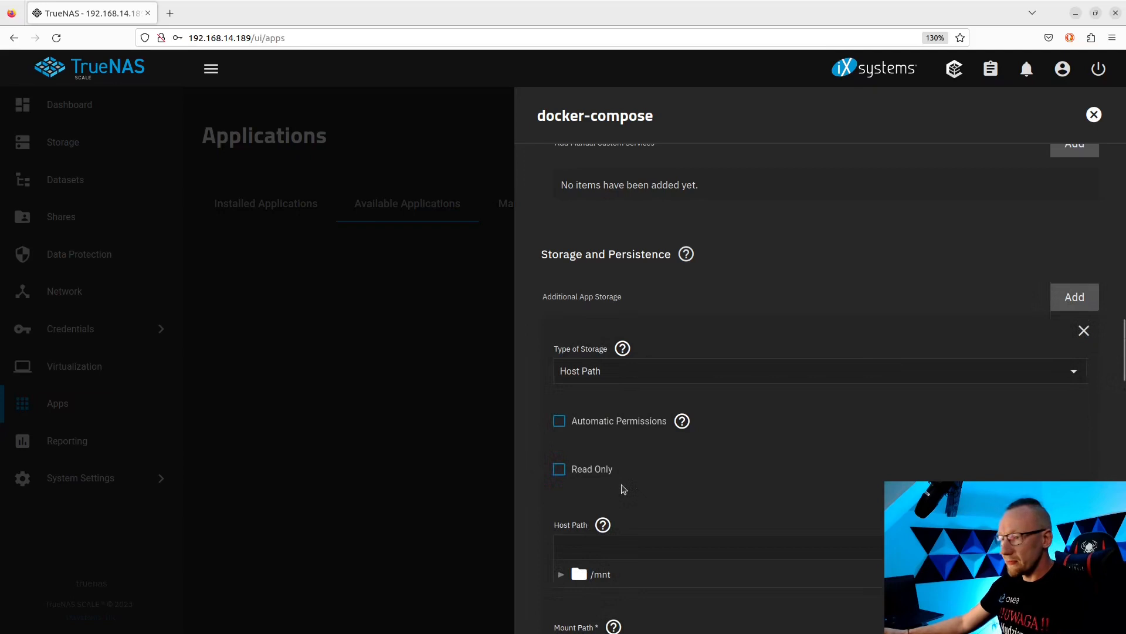
left_click(562, 574)
scroll(649, 528, "down", 3)
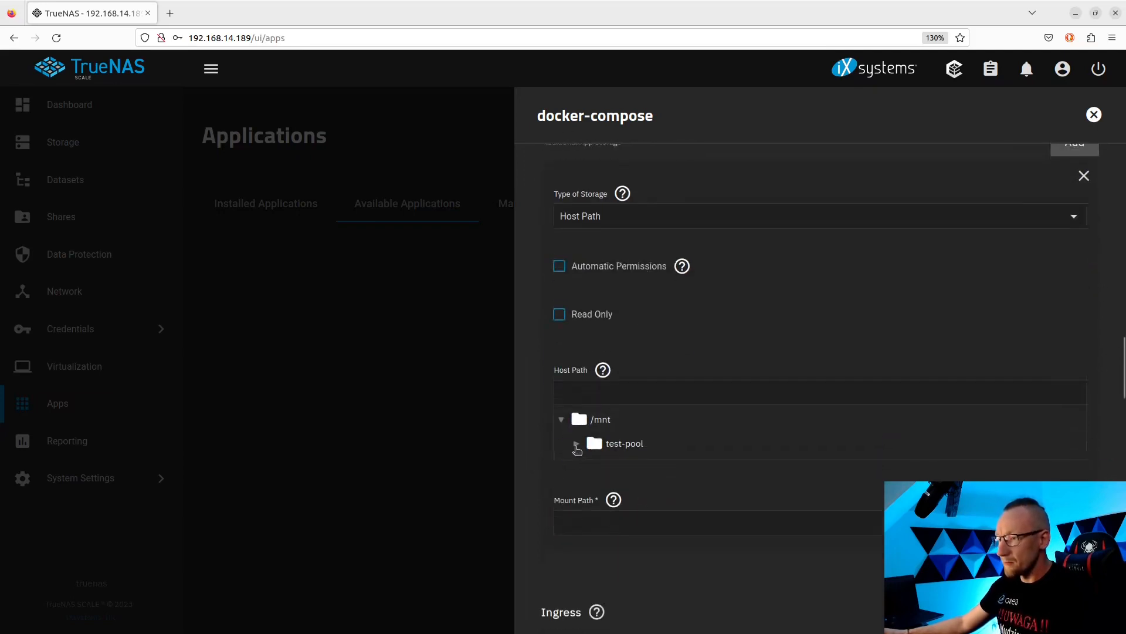
left_click(576, 444)
left_click(603, 468)
left_click(592, 468)
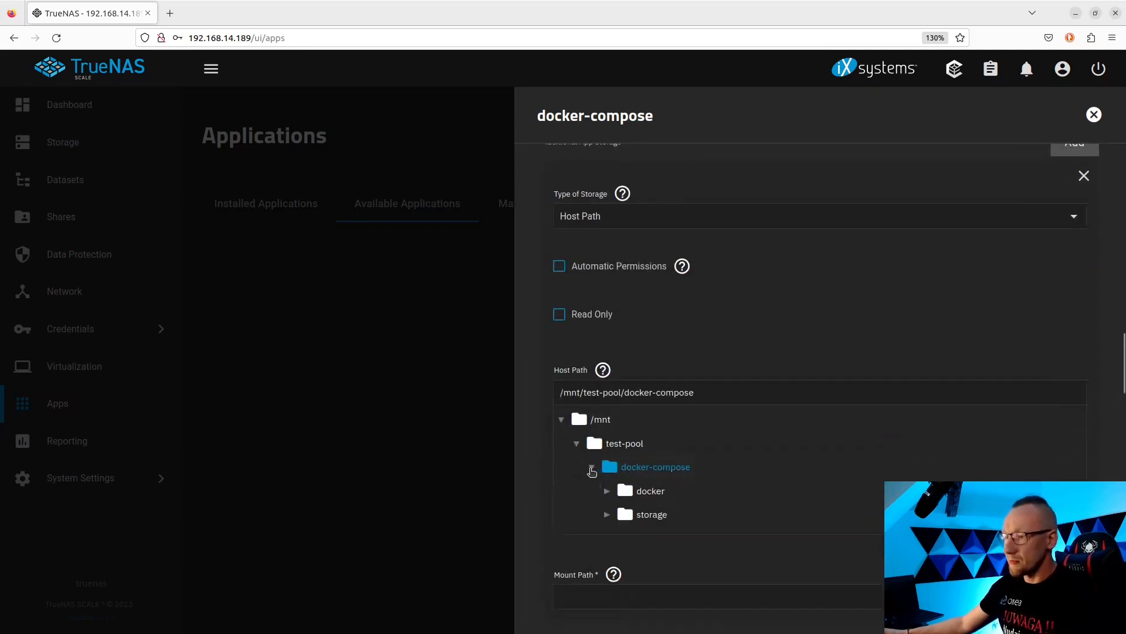
left_click(656, 515)
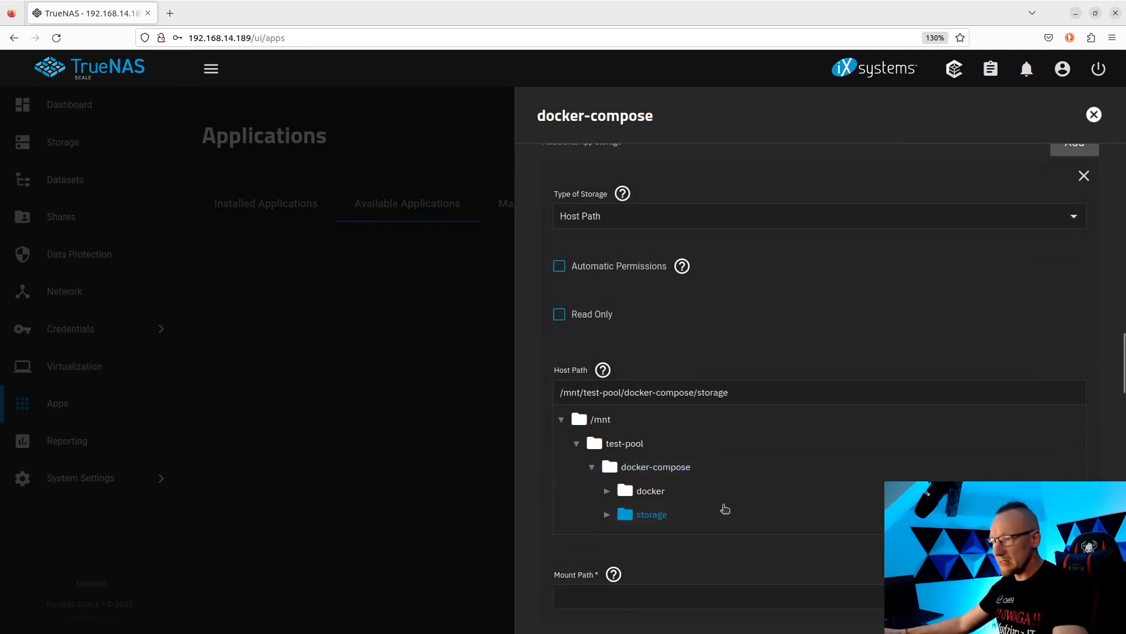
Set the mount path of the additional app storage entry to /mnt/test-pool/docker-compose/storage
scroll(717, 509, "down", 1)
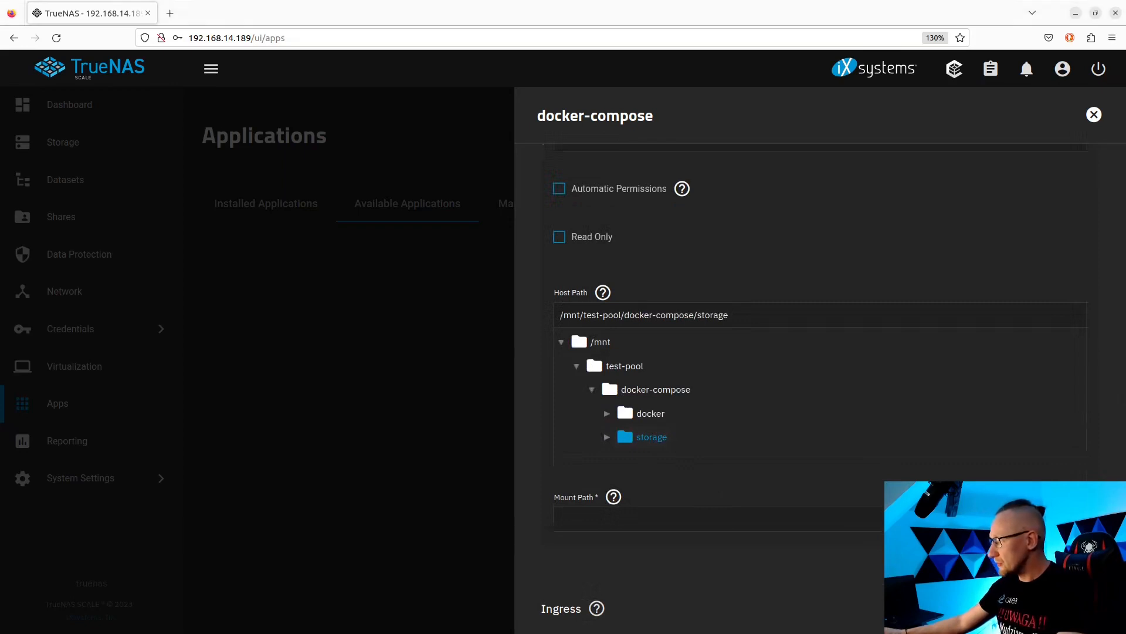
left_click(623, 521)
type("/mnt/test-pool/docker-compose/storage")
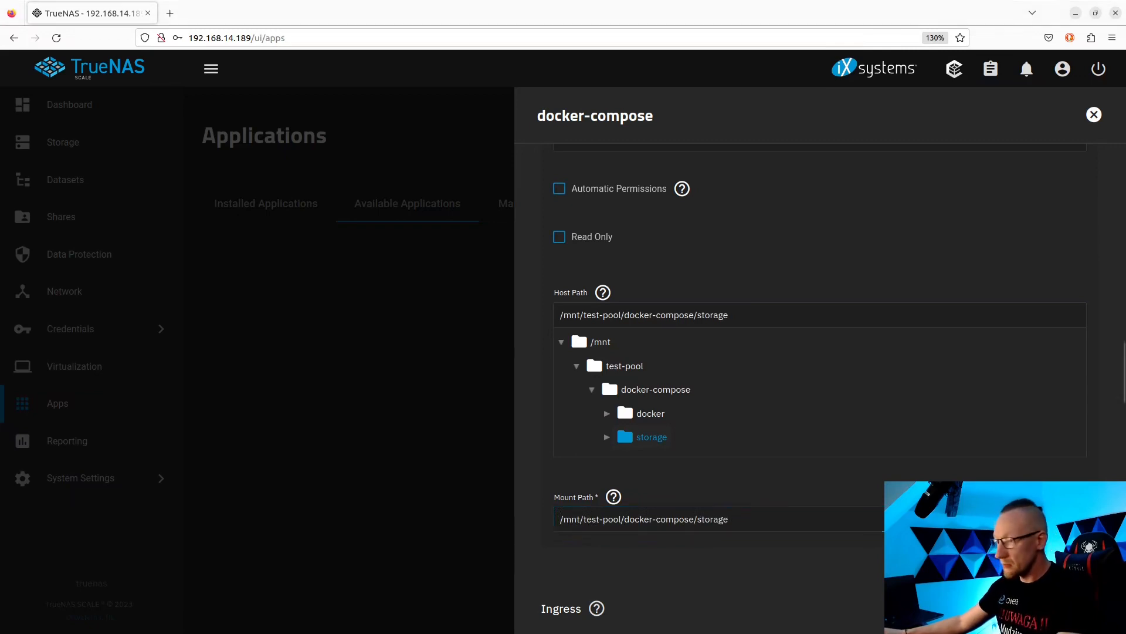
Change the mount path of the storage entry for the host's storage folder to /mnt/storage/
left_click_drag(757, 521, 551, 521)
type("/mnt/storage/")
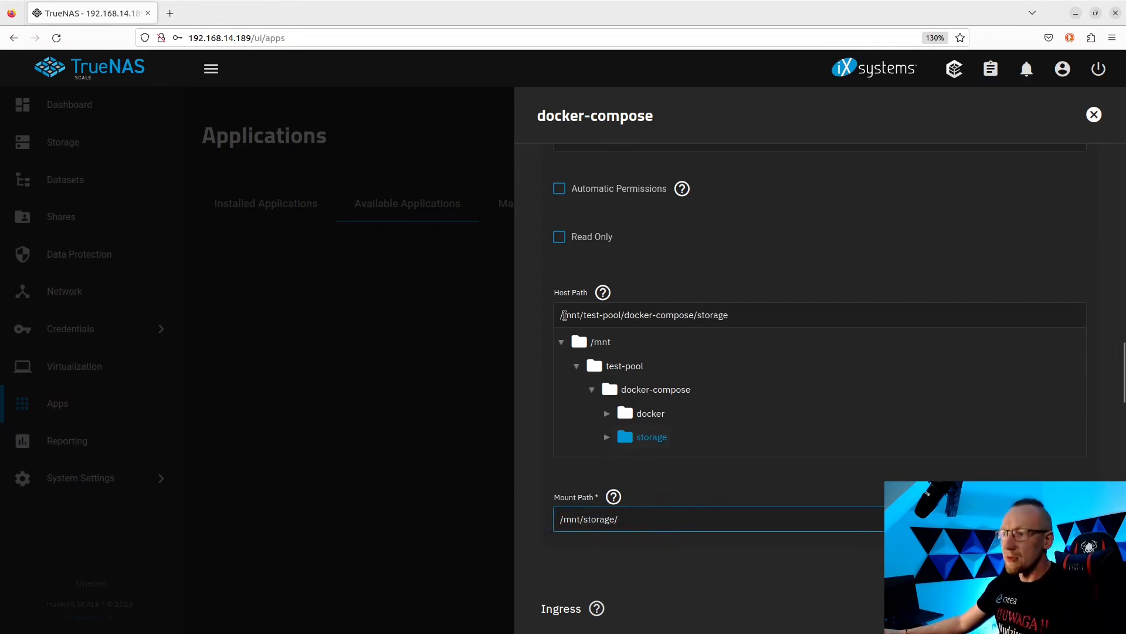
left_click_drag(564, 315, 747, 317)
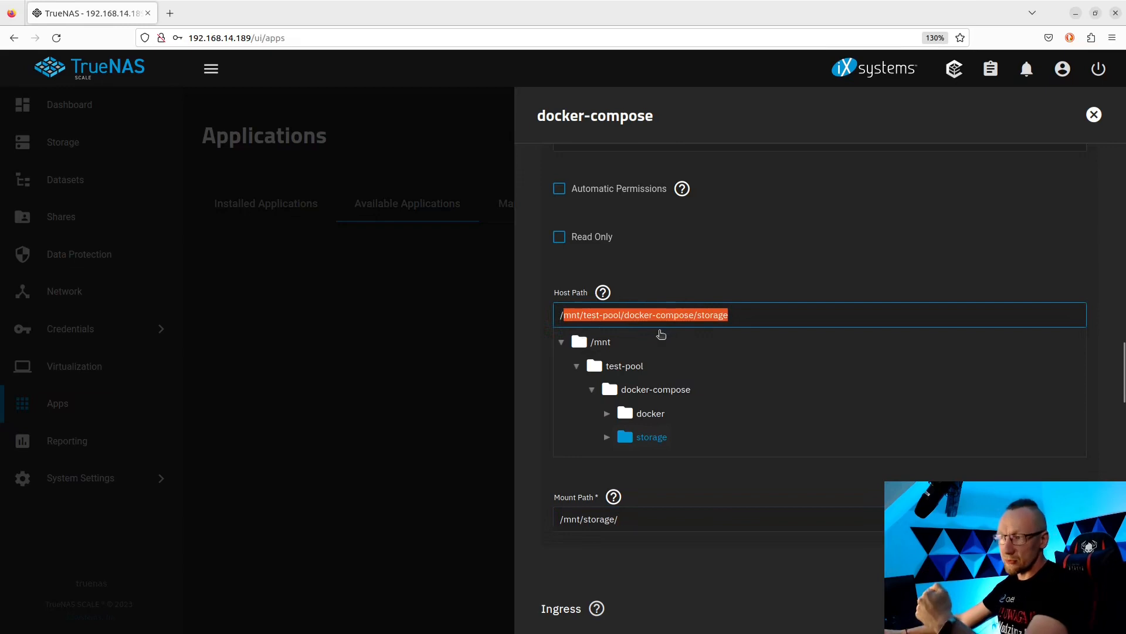
left_click(629, 516)
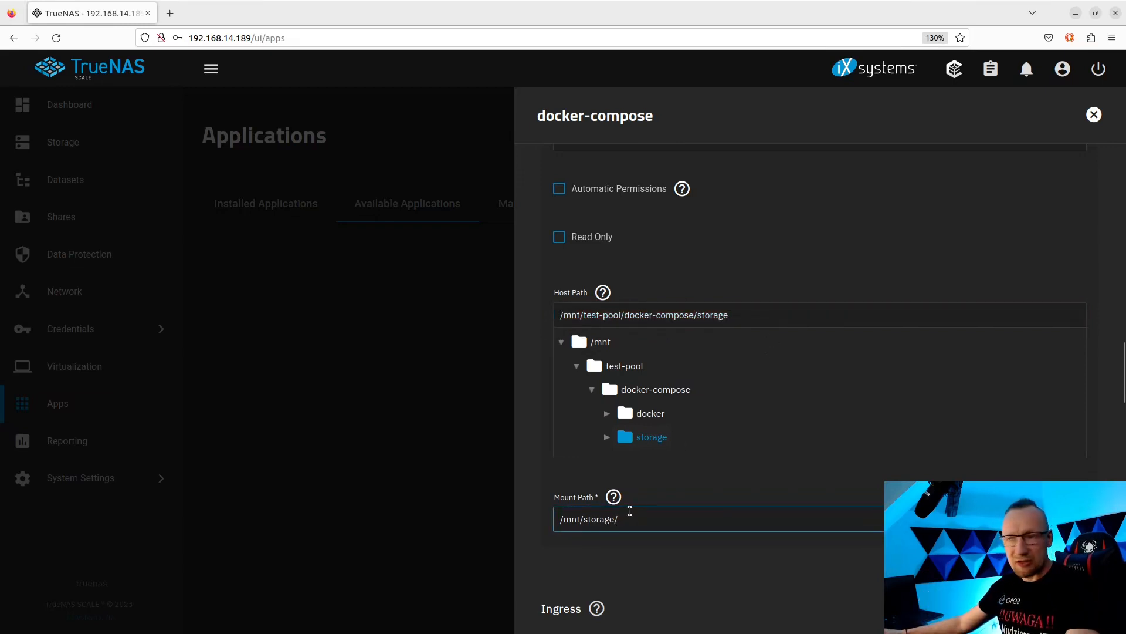
left_click_drag(619, 519, 545, 519)
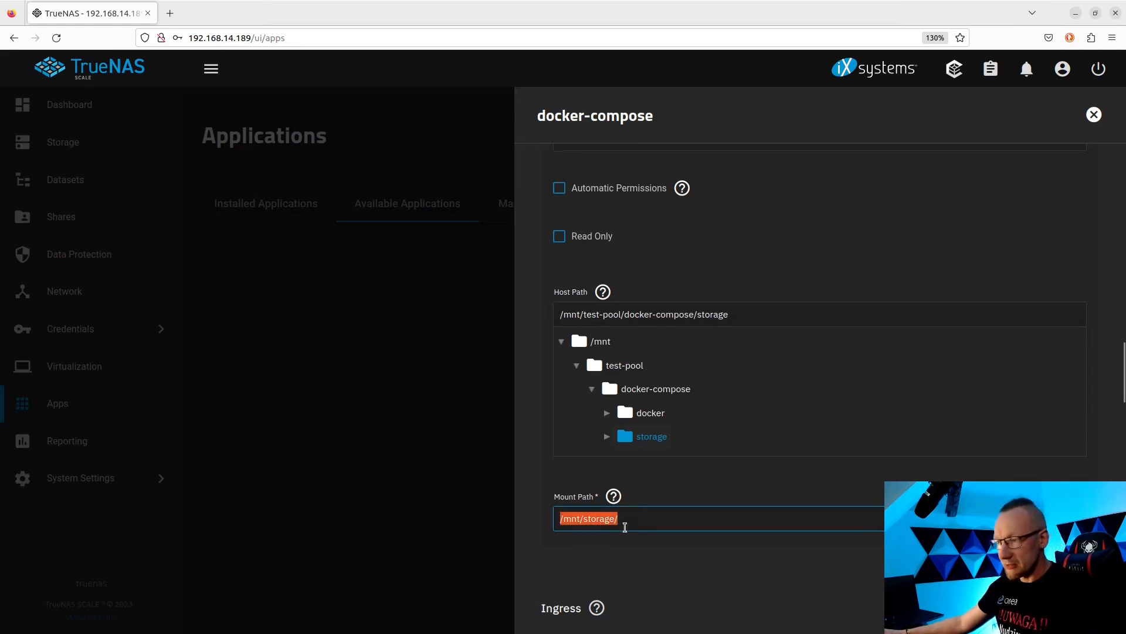
Add a second additional app storage entry of type Host Path pointing to /mnt/test-pool/docker-compose/docker
scroll(626, 523, "down", 1)
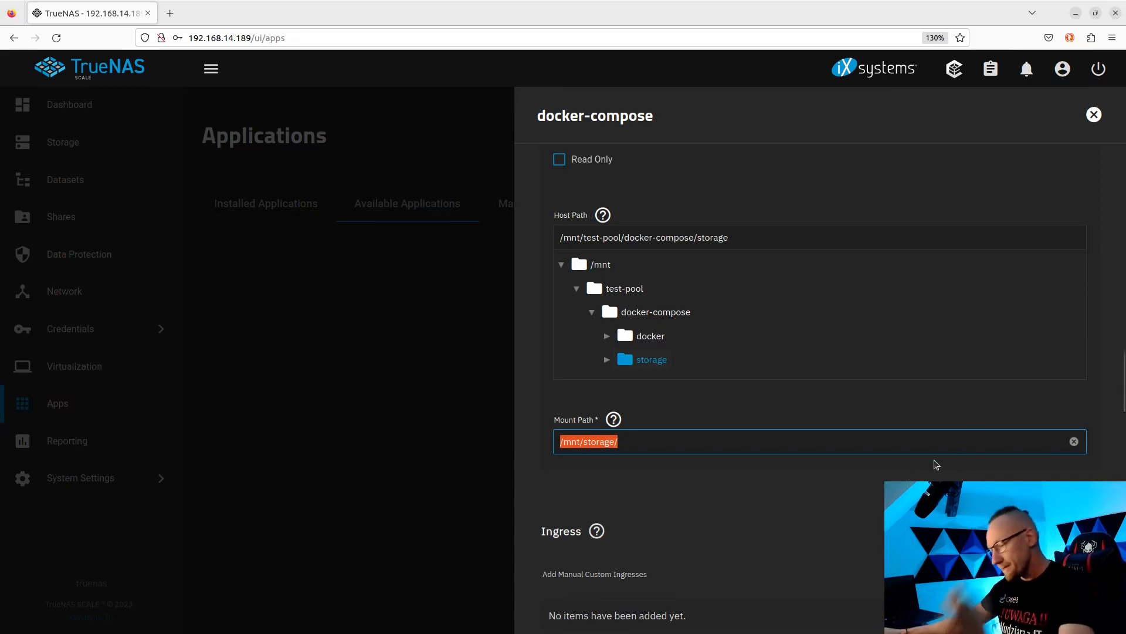
scroll(818, 517, "down", 3)
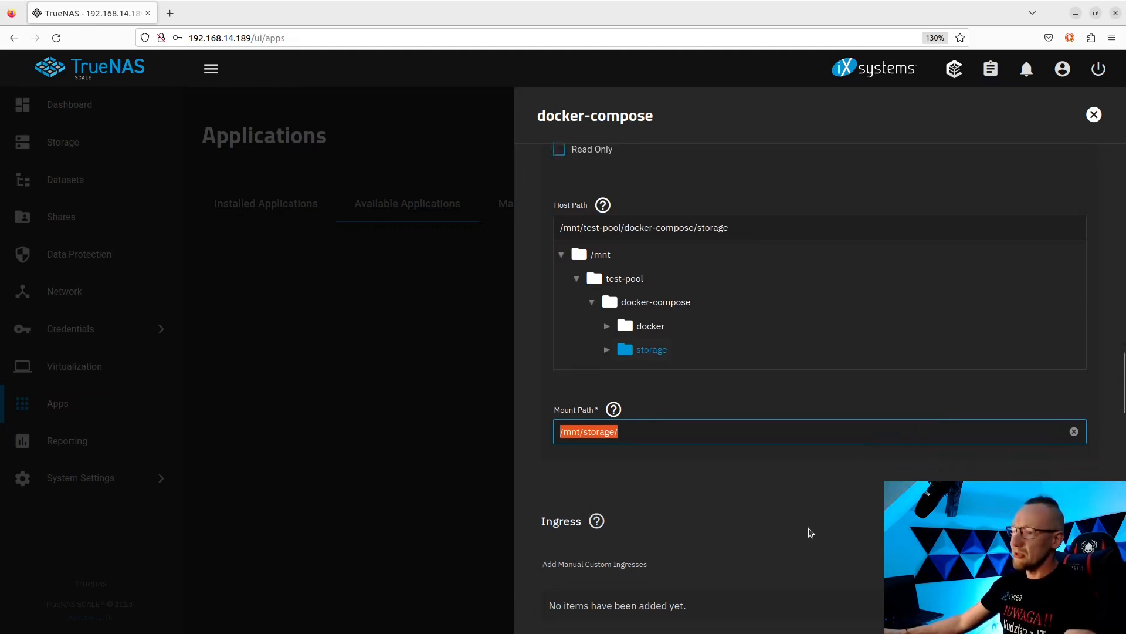
scroll(815, 356, "up", 5)
scroll(815, 356, "up", 3)
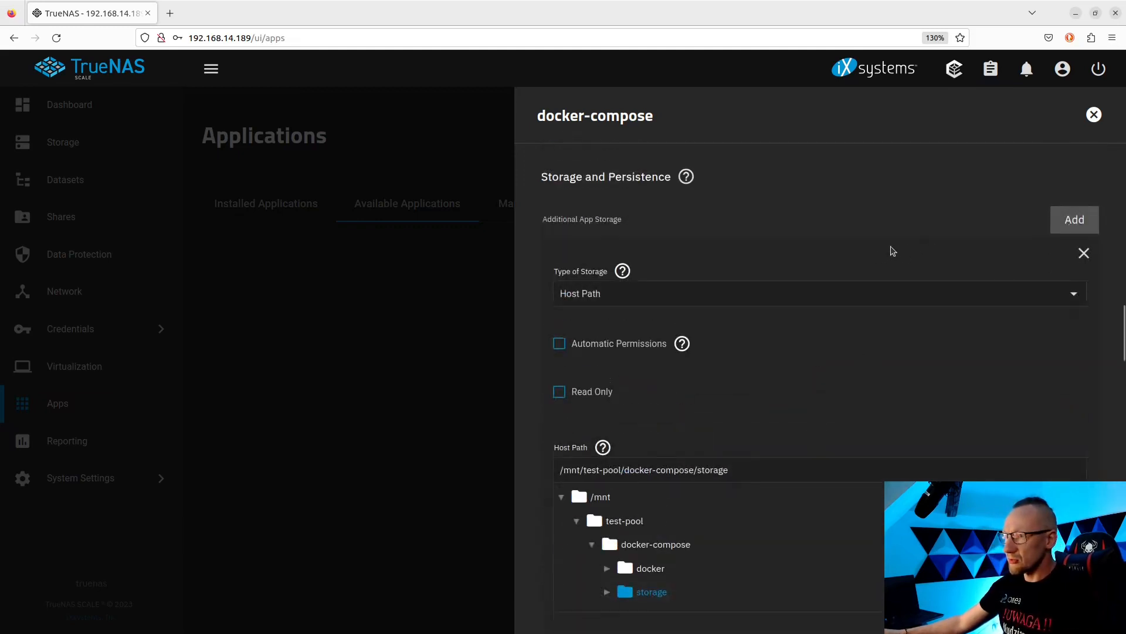
scroll(988, 413, "down", 6)
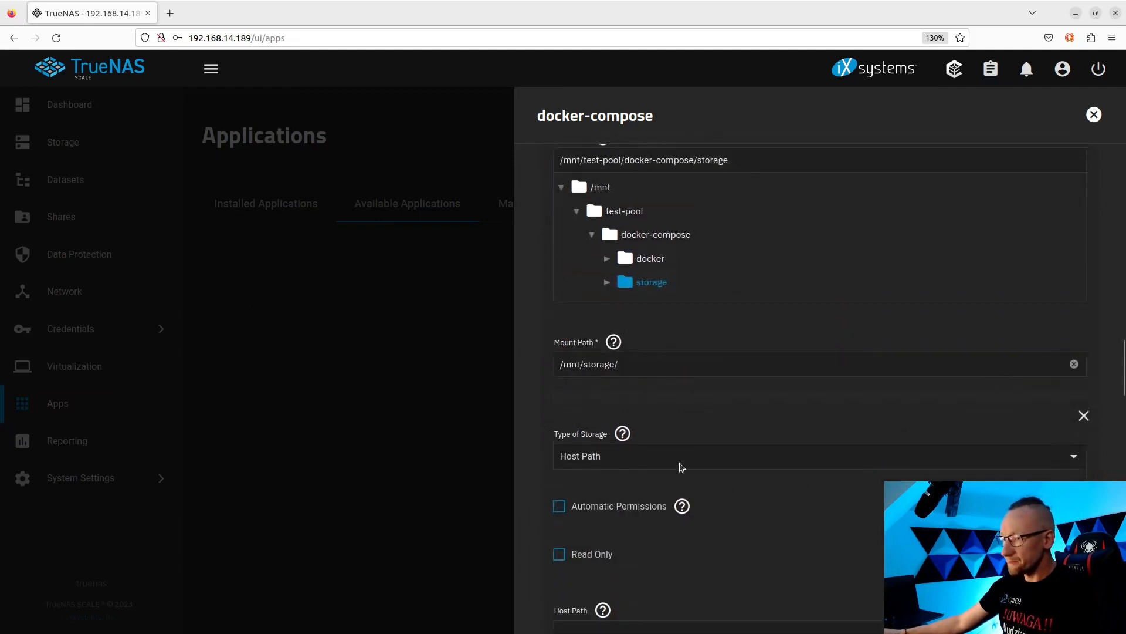
scroll(667, 470, "down", 2)
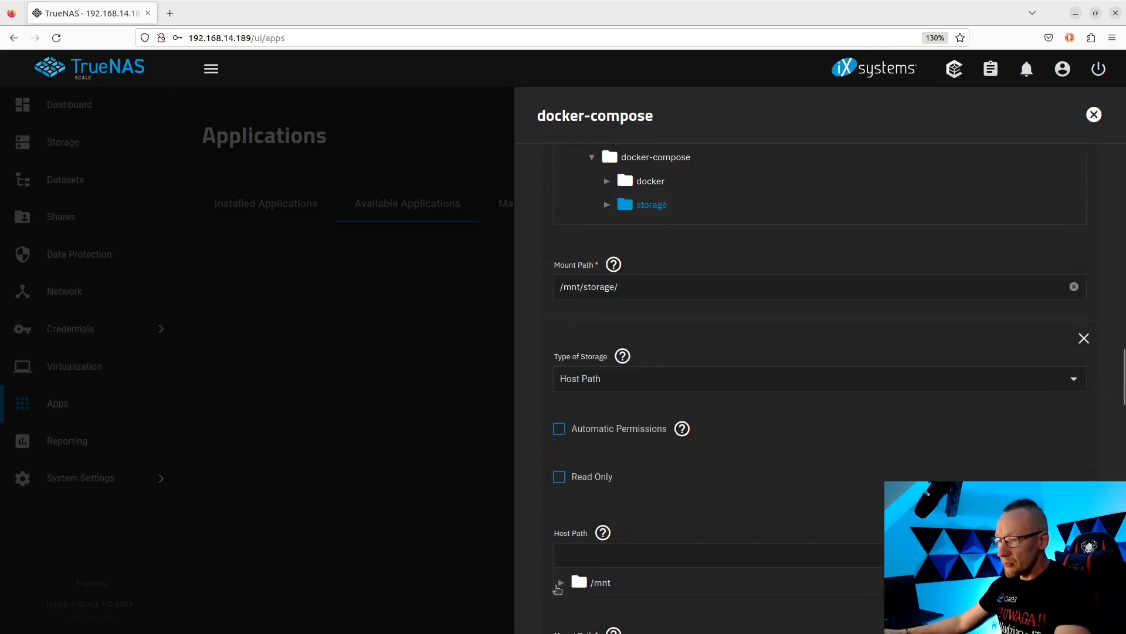
left_click(560, 582)
scroll(650, 505, "down", 4)
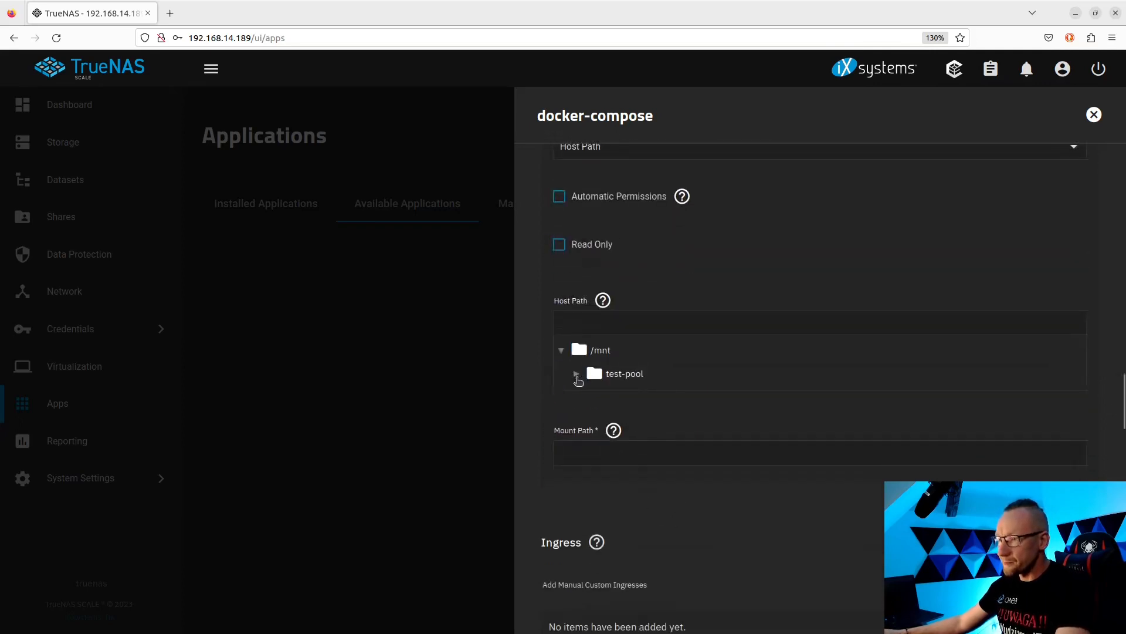
left_click(576, 373)
left_click(592, 397)
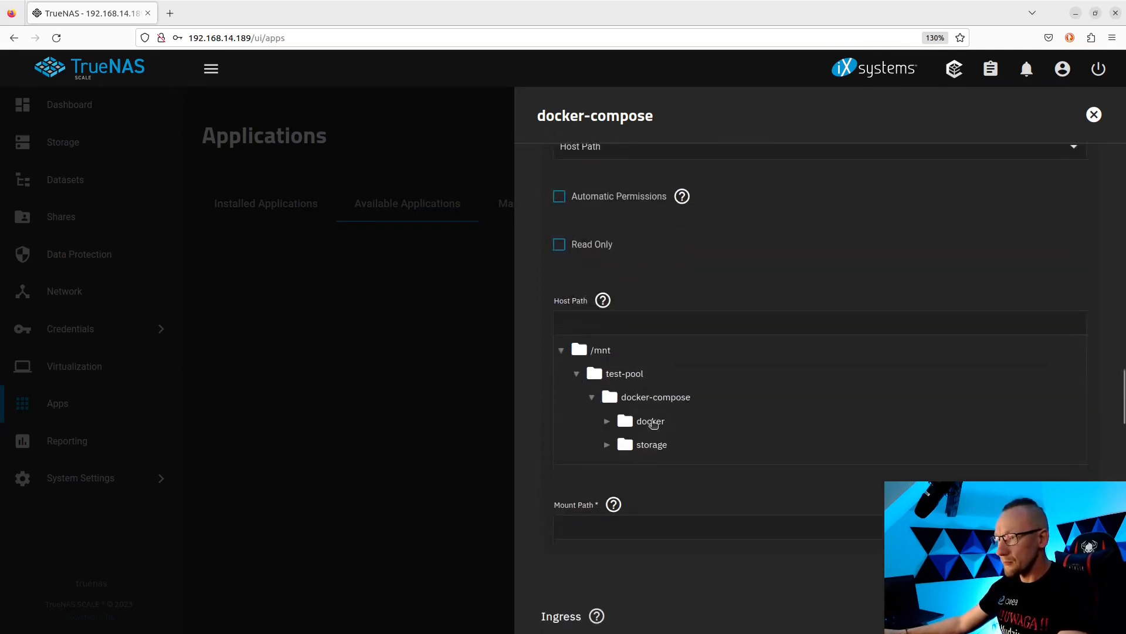
left_click(651, 424)
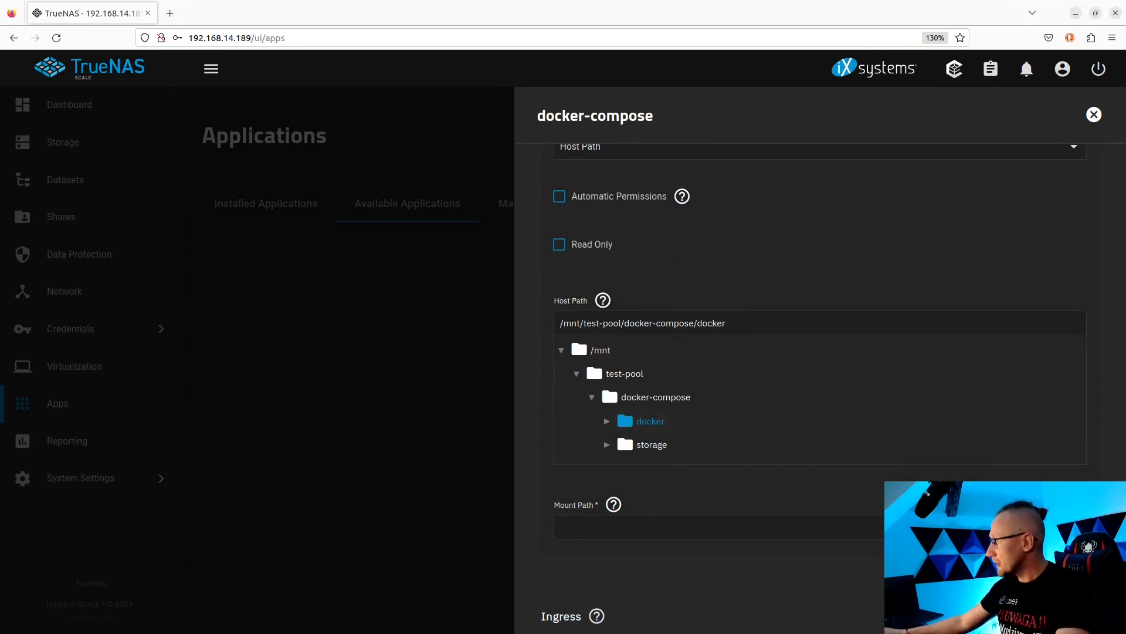
Set the mount path of the second app storage entry to /var/lib/docker
left_click(651, 526)
type("/var/lib/docker")
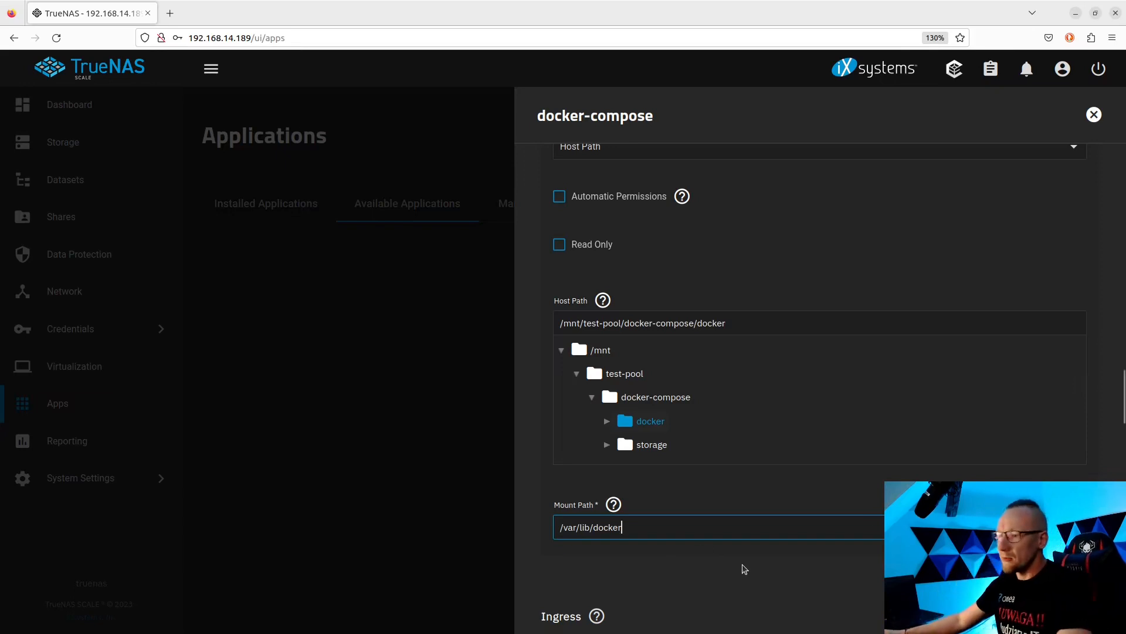
scroll(742, 566, "down", 3)
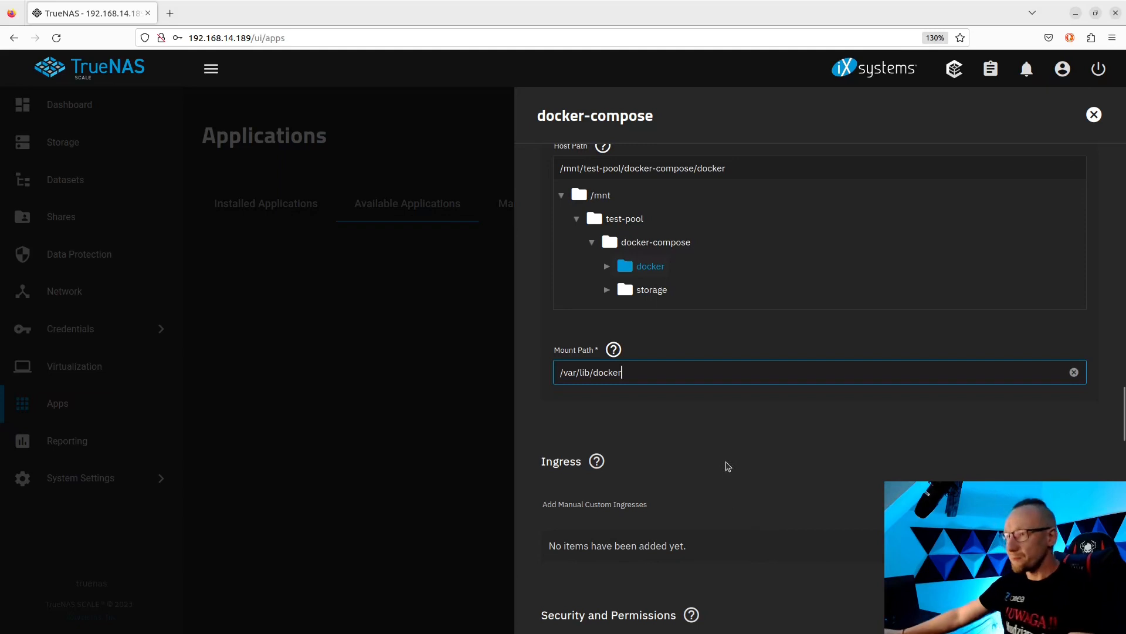
scroll(734, 444, "up", 6)
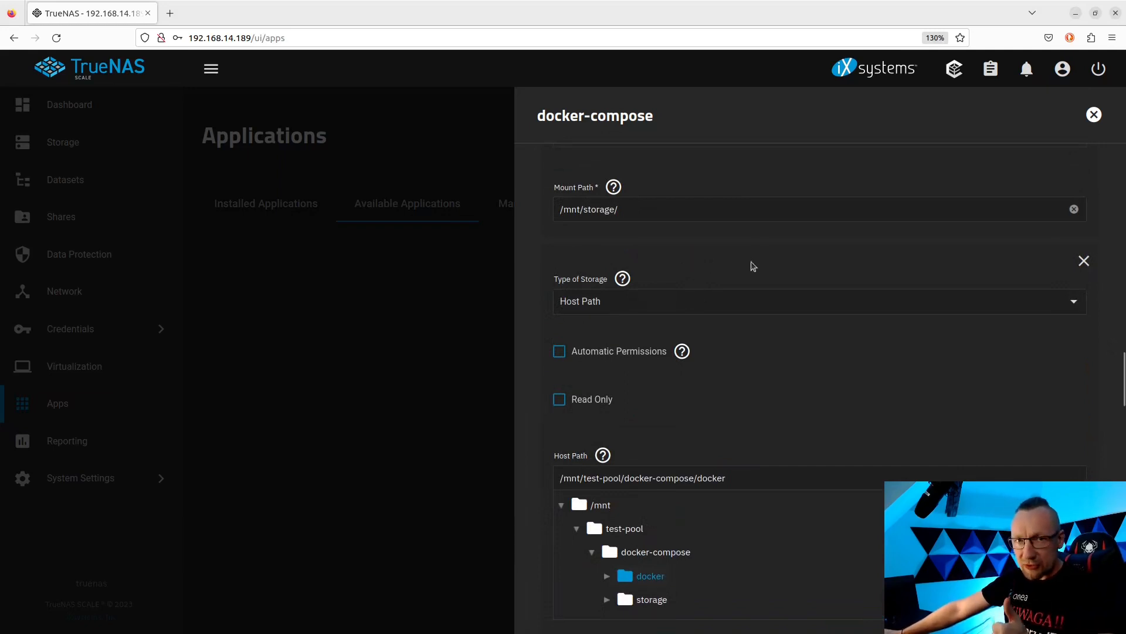
scroll(747, 296, "down", 1)
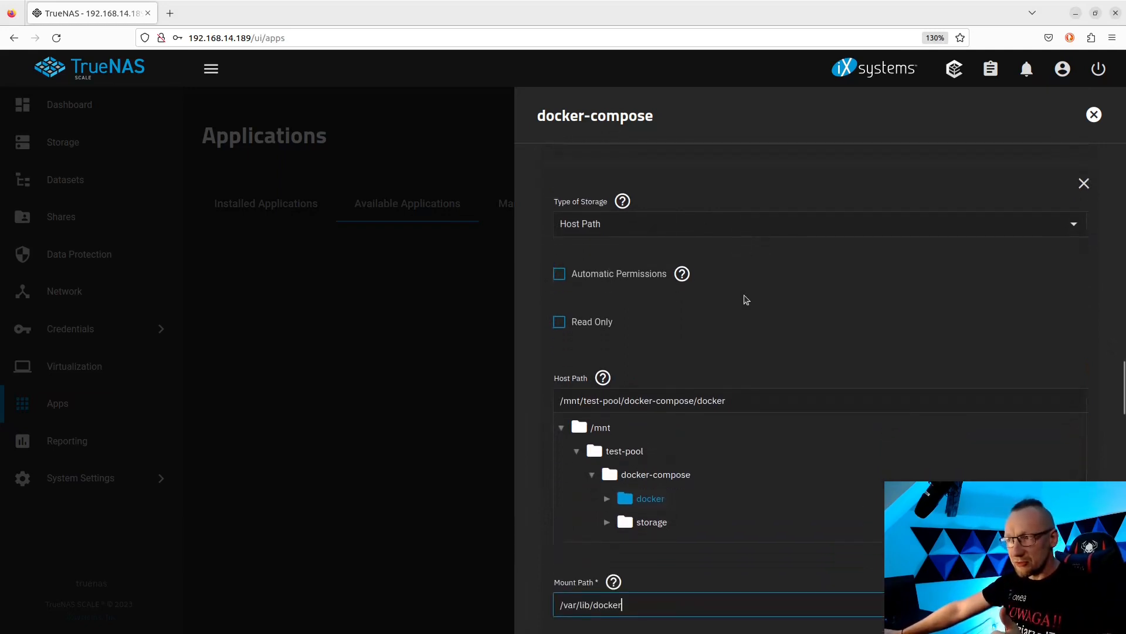
scroll(736, 355, "down", 1)
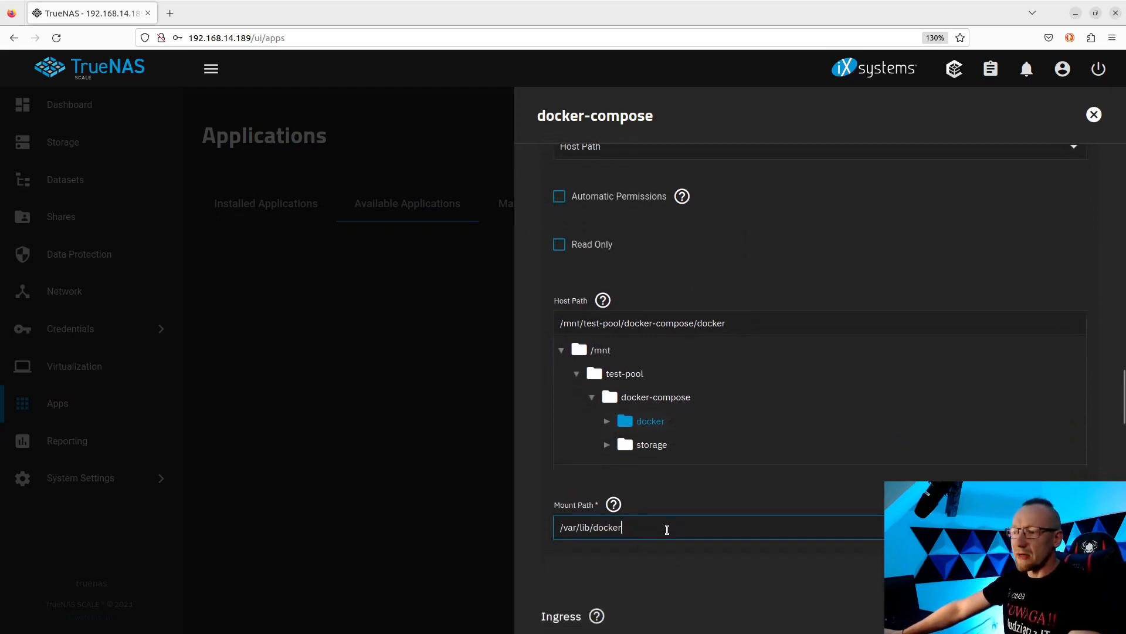
Leave the remaining security, resource and addon settings at their defaults and save the docker-compose configuration to install the app
scroll(667, 529, "down", 6)
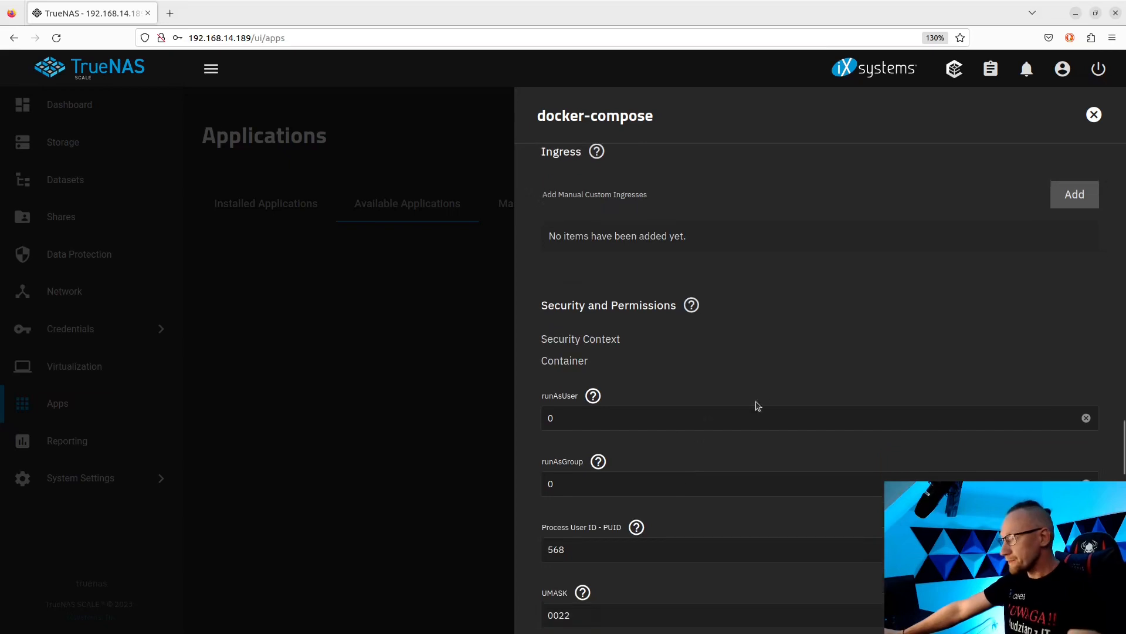
scroll(692, 360, "down", 10)
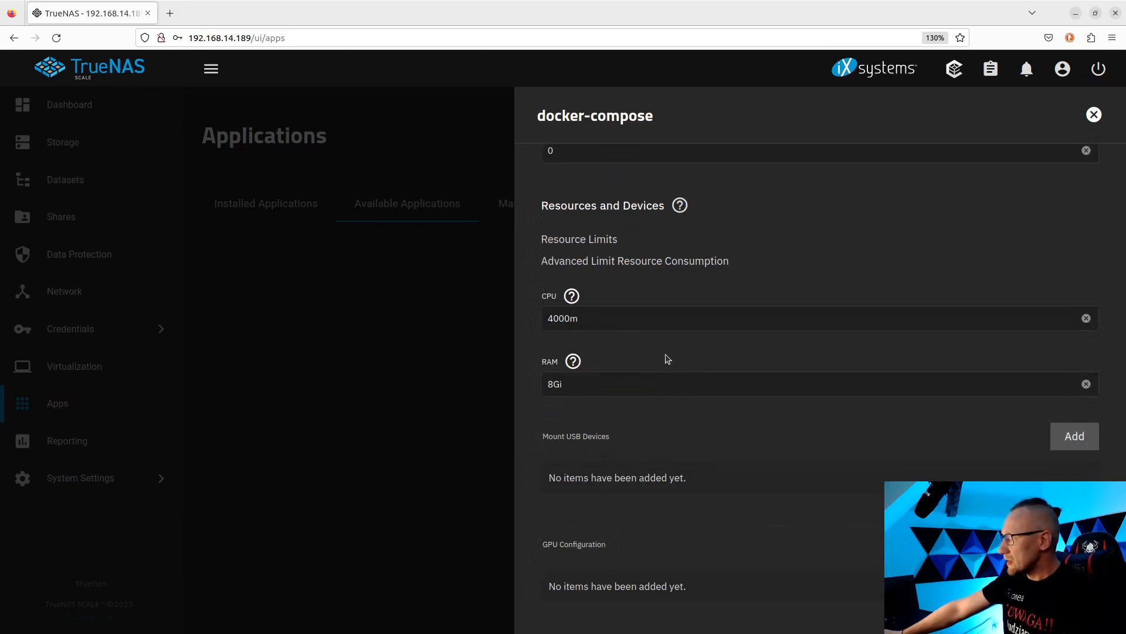
scroll(668, 359, "down", 5)
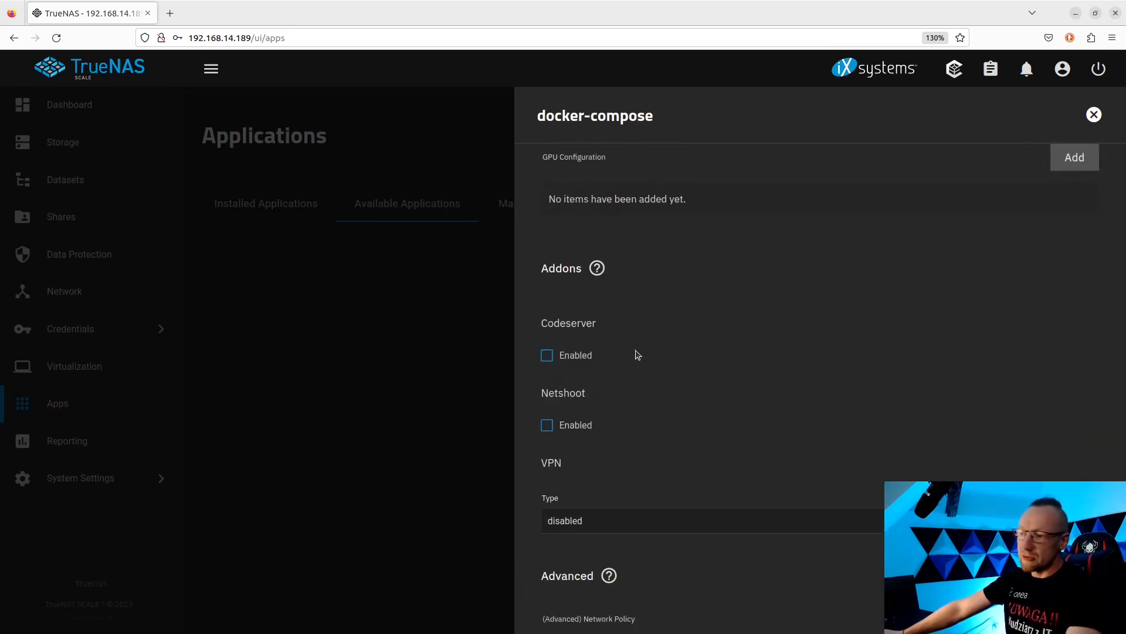
scroll(638, 355, "down", 5)
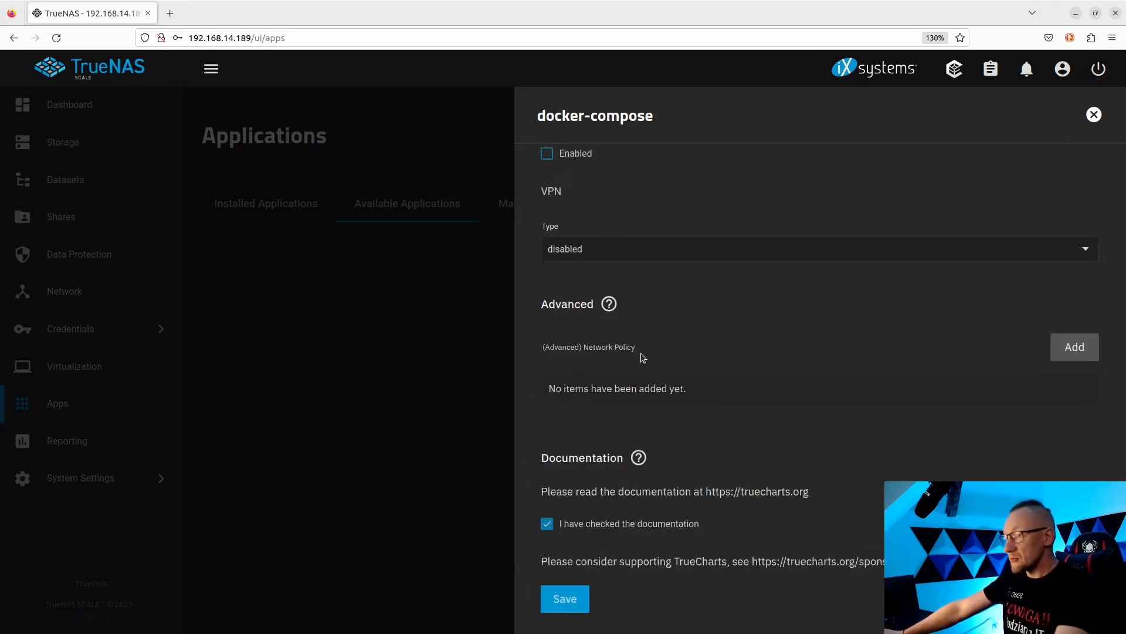
left_click(567, 605)
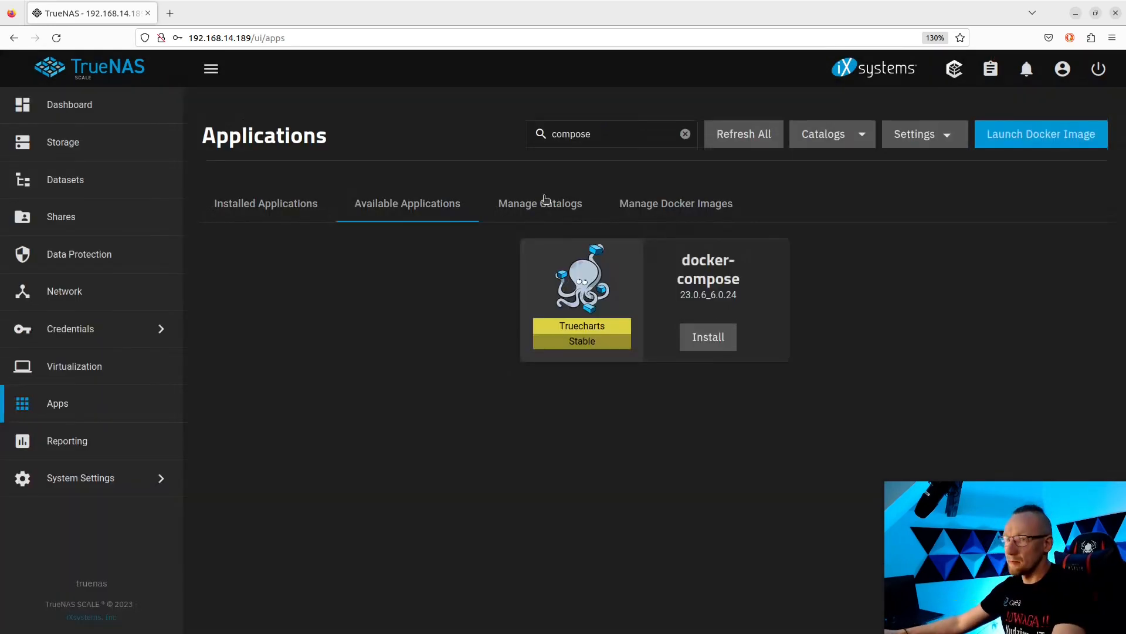
Open a /bin/sh shell in the docker-compose container of the installed docker-compose app
left_click(275, 204)
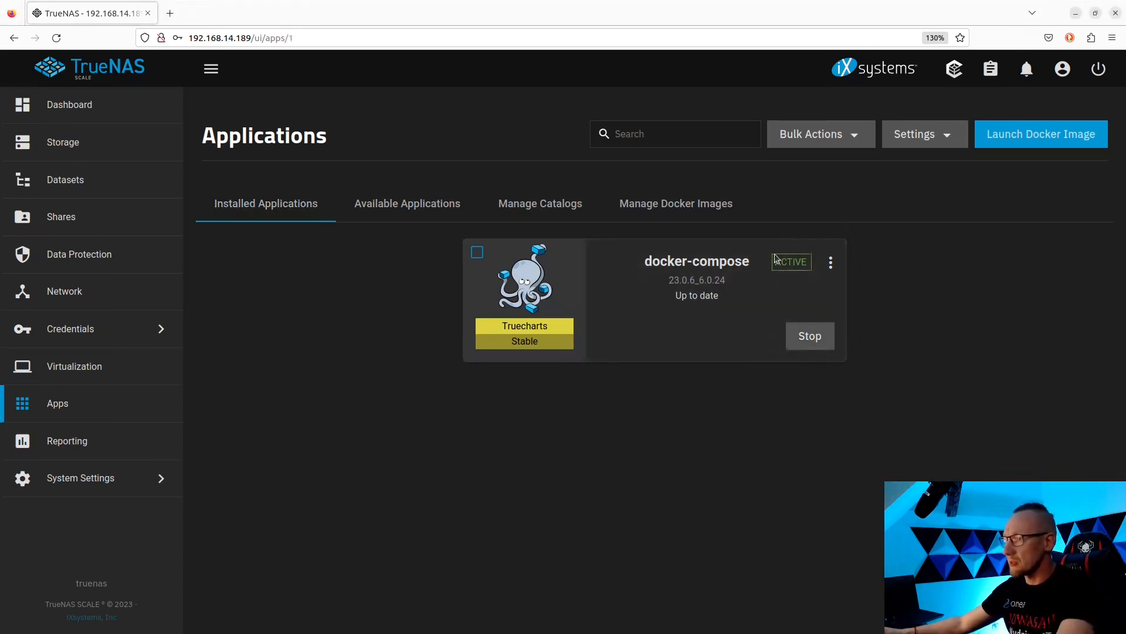
left_click(830, 263)
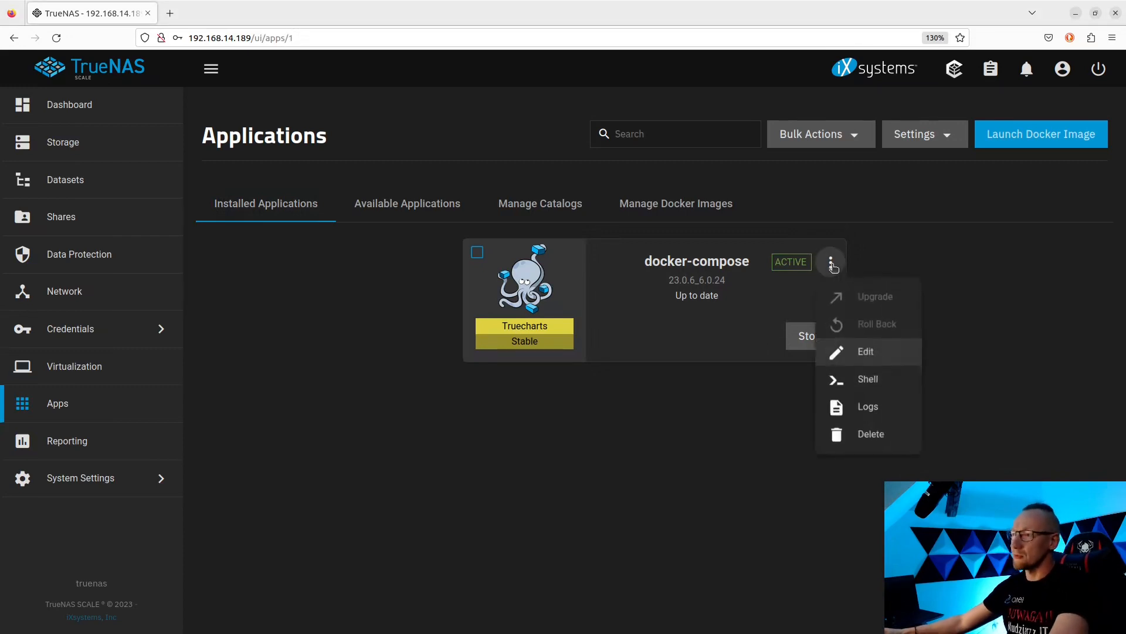
left_click(874, 379)
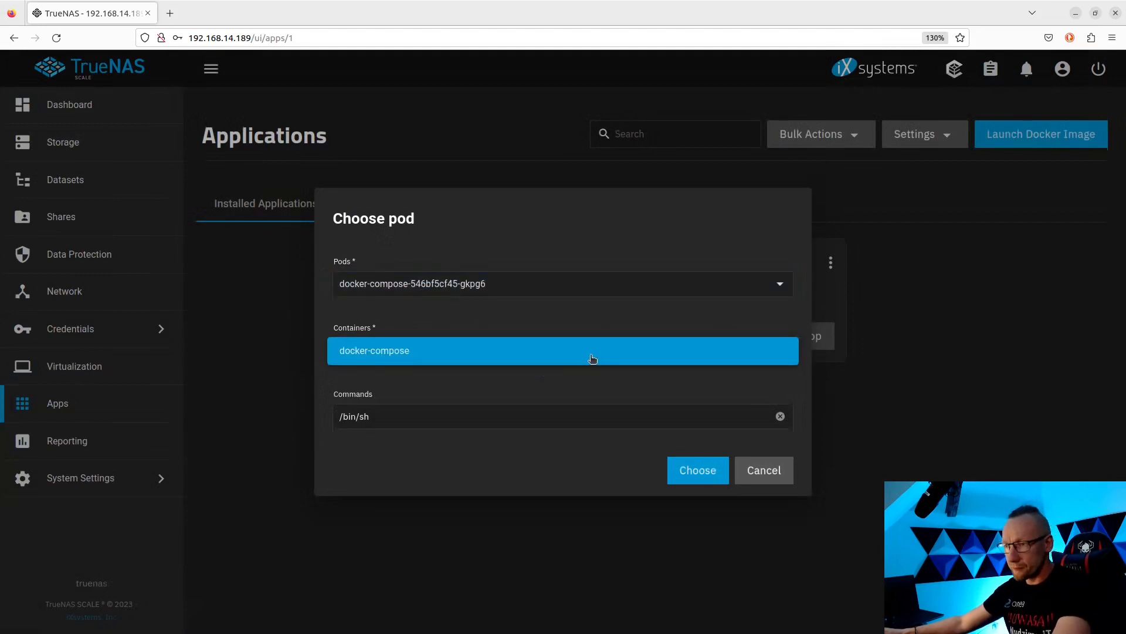
left_click(697, 484)
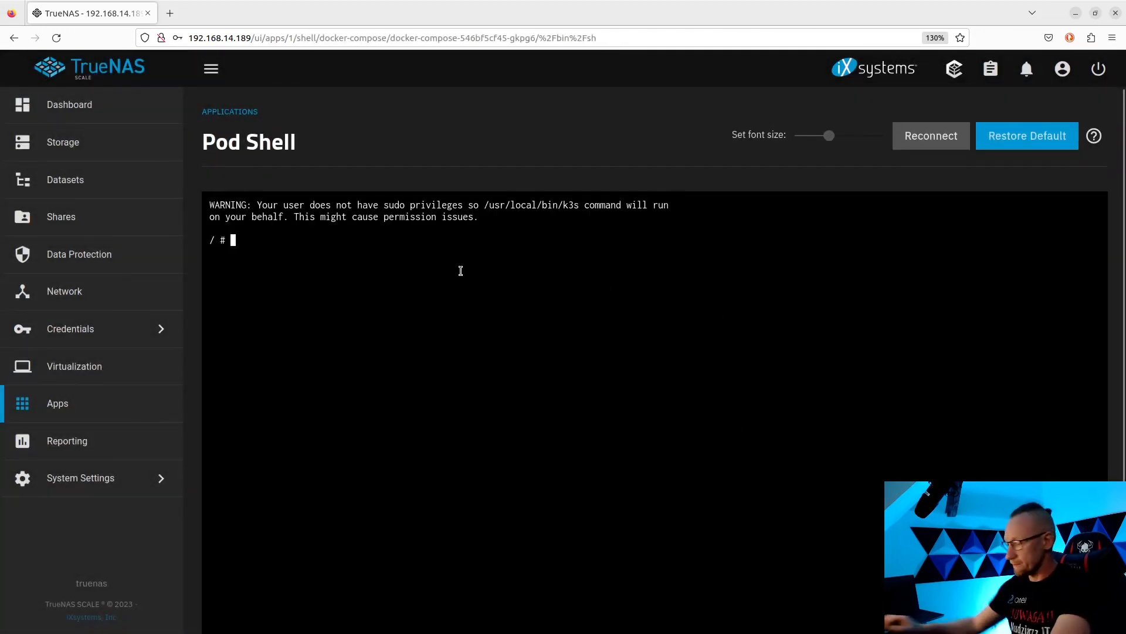
Run ip a in the pod shell and check the address of the net1 interface
type("ip a")
key("Return")
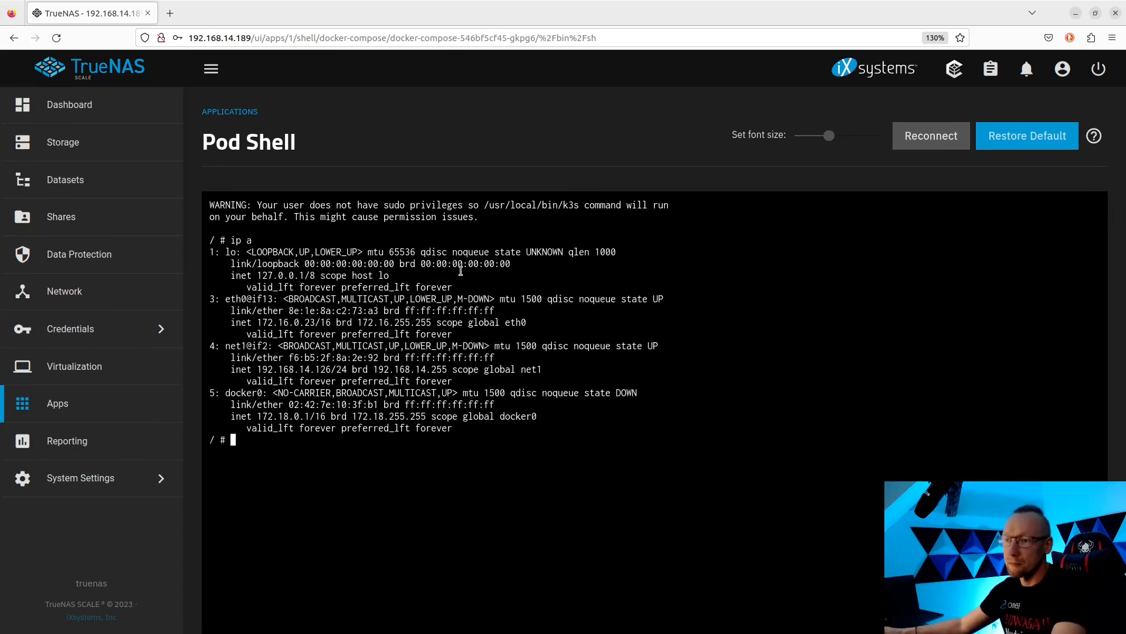
left_click_drag(261, 373, 333, 372)
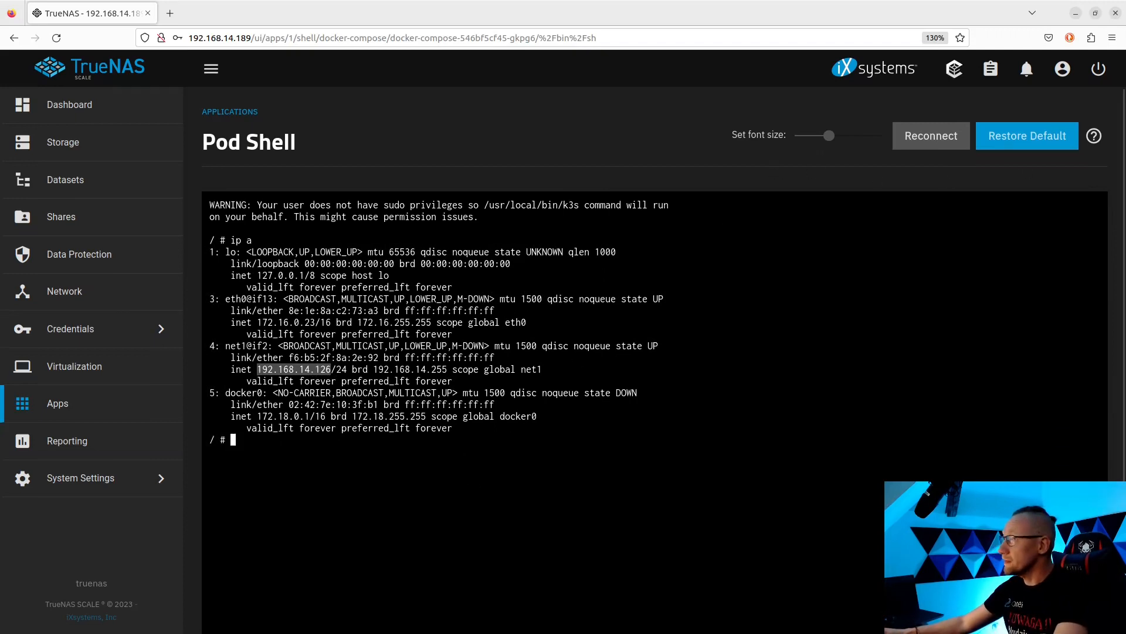
Switch to the terminal with the TrueNAS root session and list the app's running containers with docker ps | grep compo
left_click_drag(1125, 194, 514, 132)
left_click(540, 185)
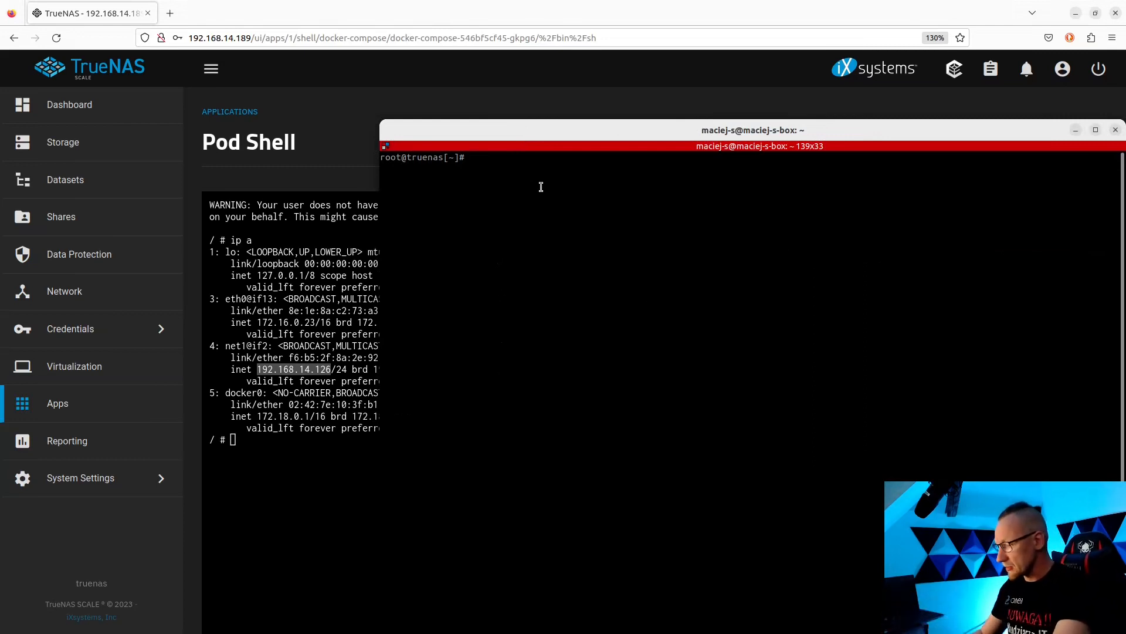
type("docker ps")
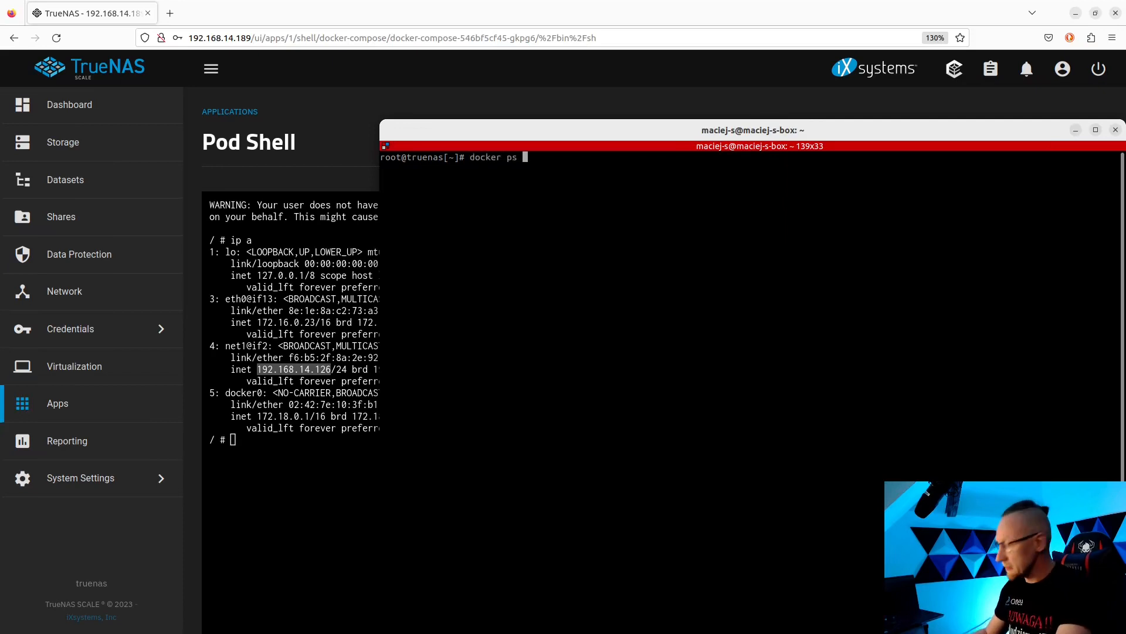
type(" | ")
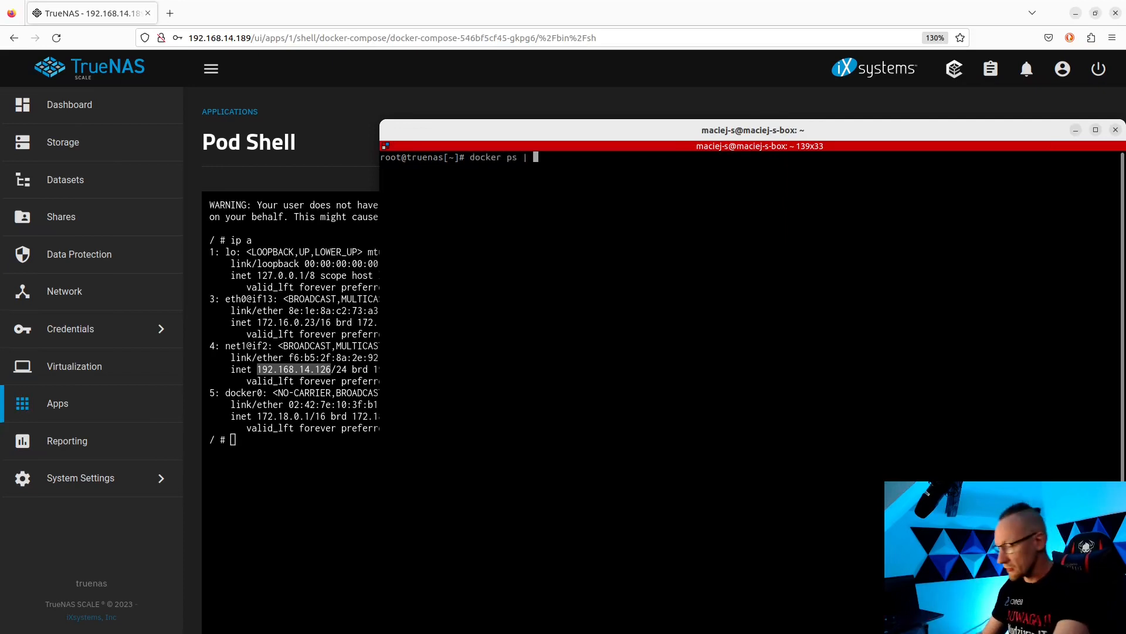
type("gre")
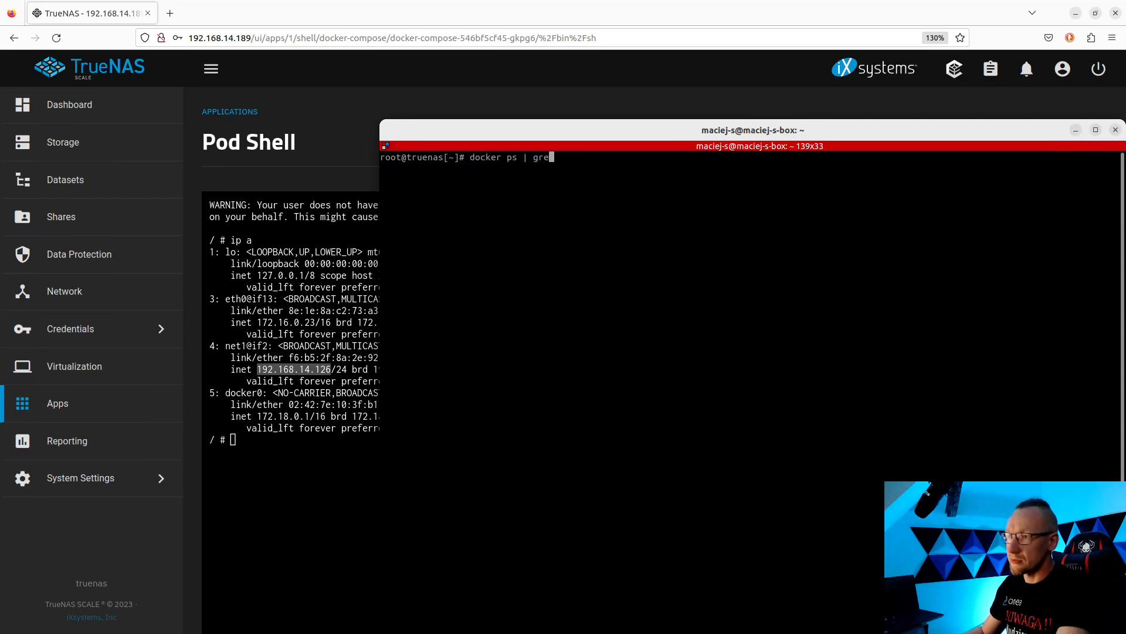
type("p")
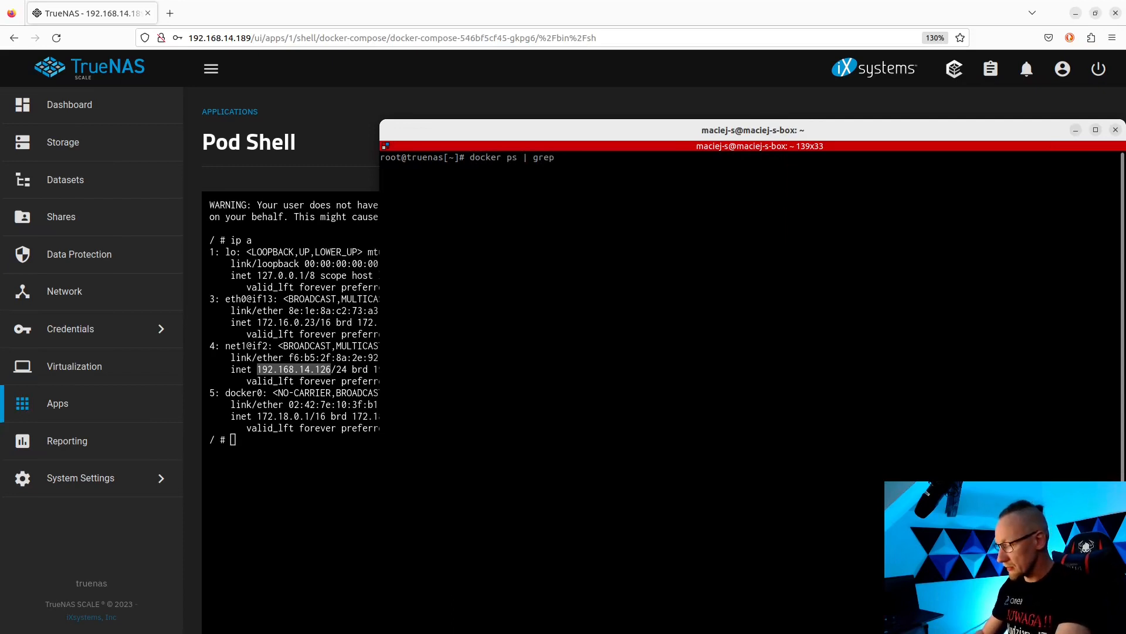
type(" compo")
key("Return")
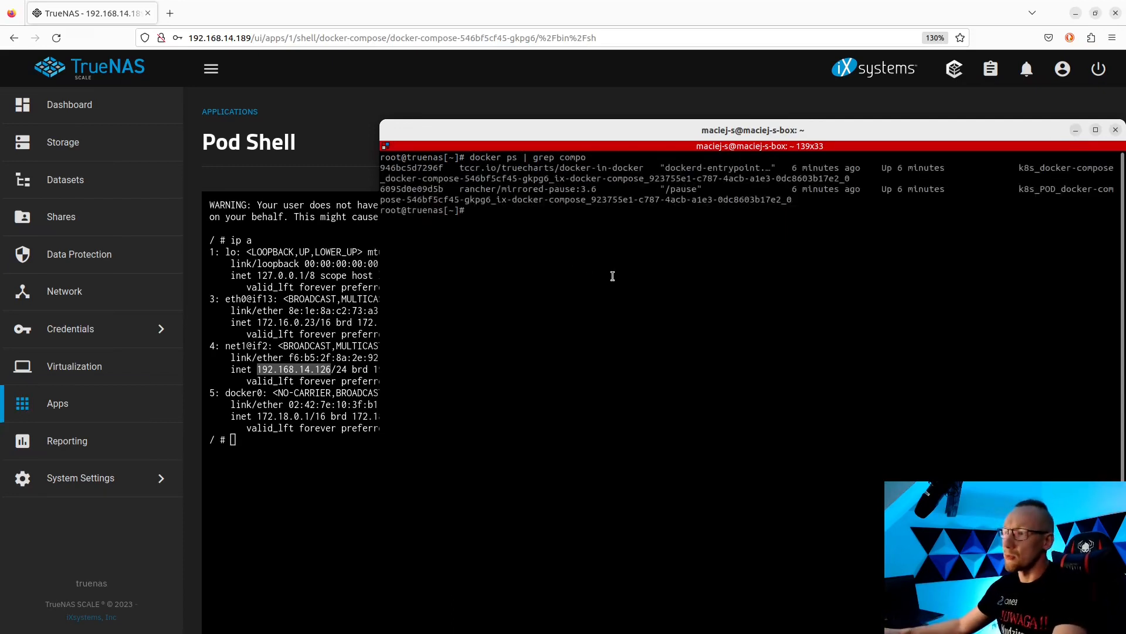
left_click_drag(533, 158, 583, 158)
left_click(573, 157)
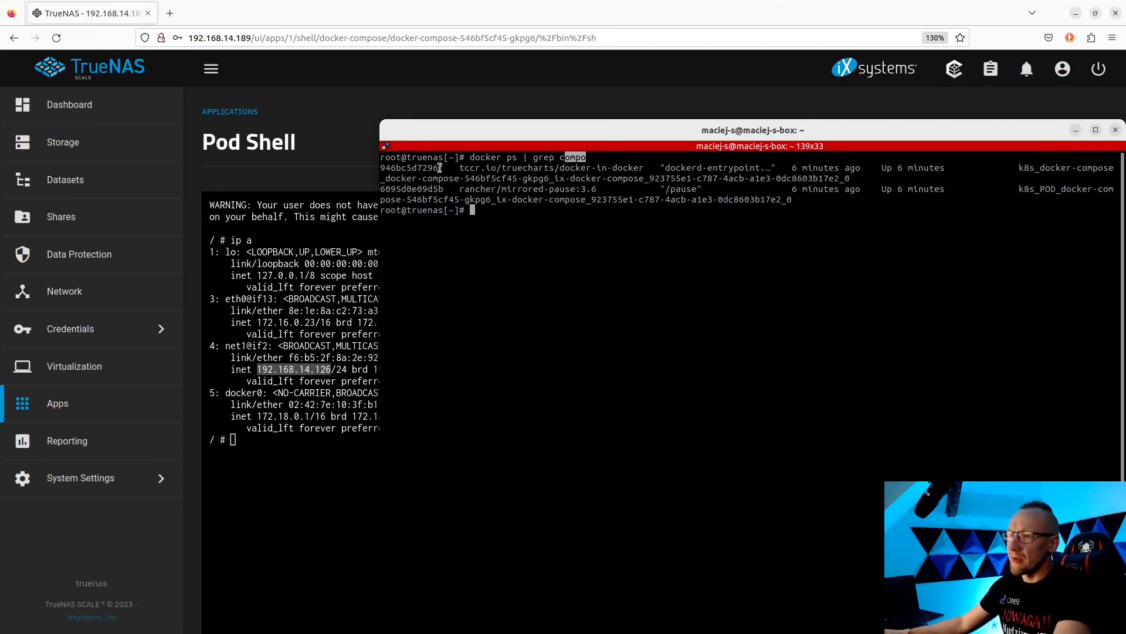
Open a shell in the docker-in-docker container by running docker exec -it 946bc5d7296f /bin/sh
left_click_drag(449, 168, 384, 169)
left_click_drag(453, 189, 386, 189)
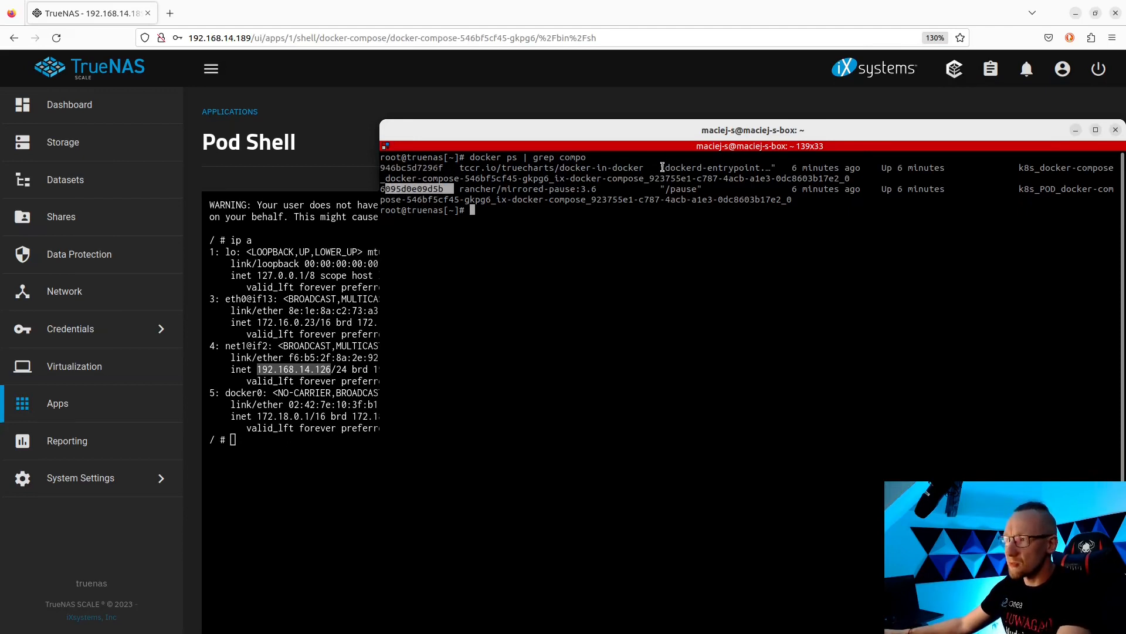
left_click_drag(665, 168, 660, 192)
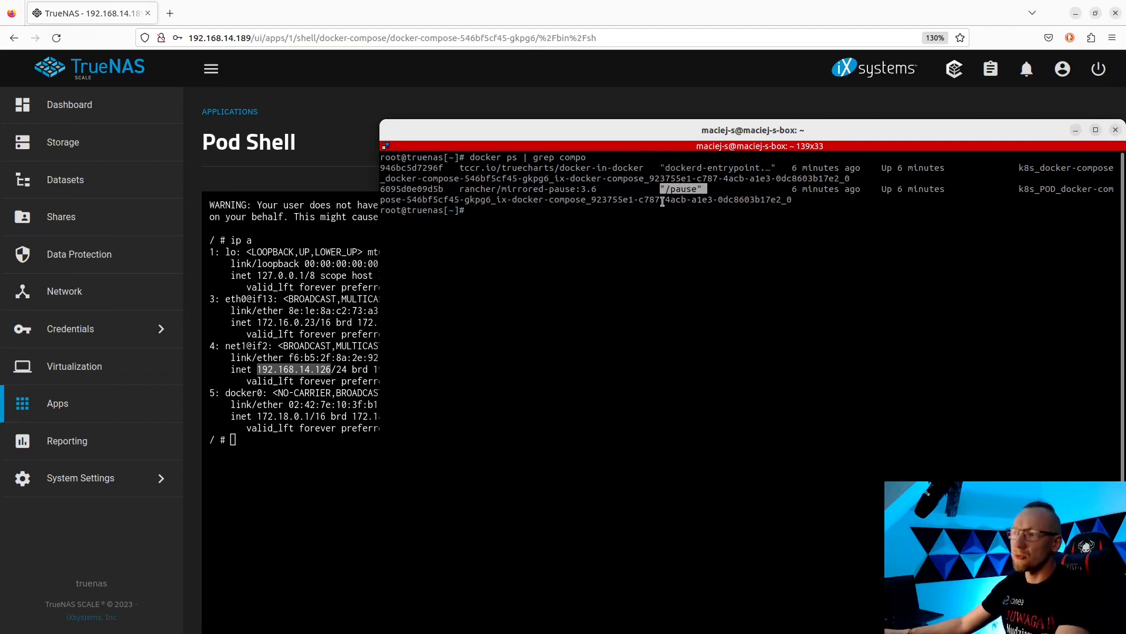
left_click(535, 229)
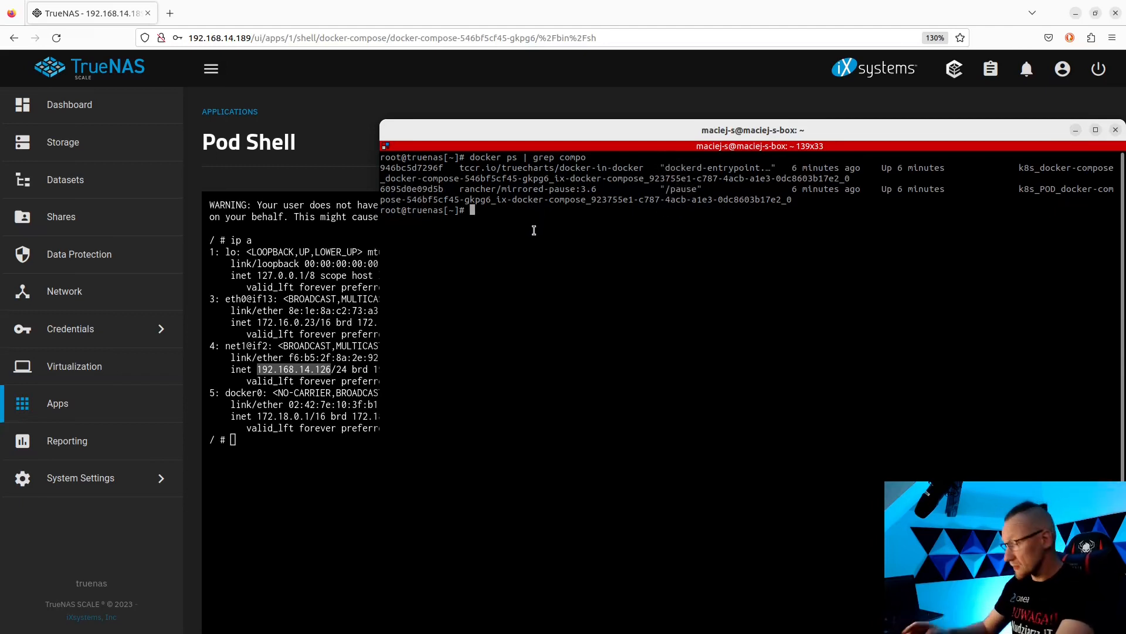
type("docke")
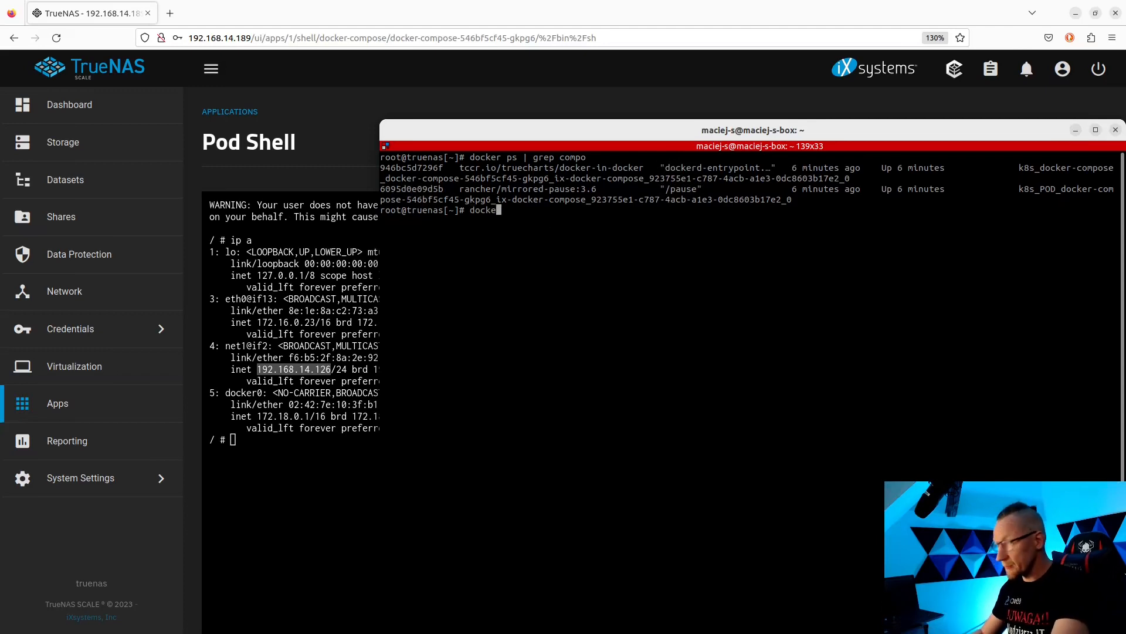
type("r exec ")
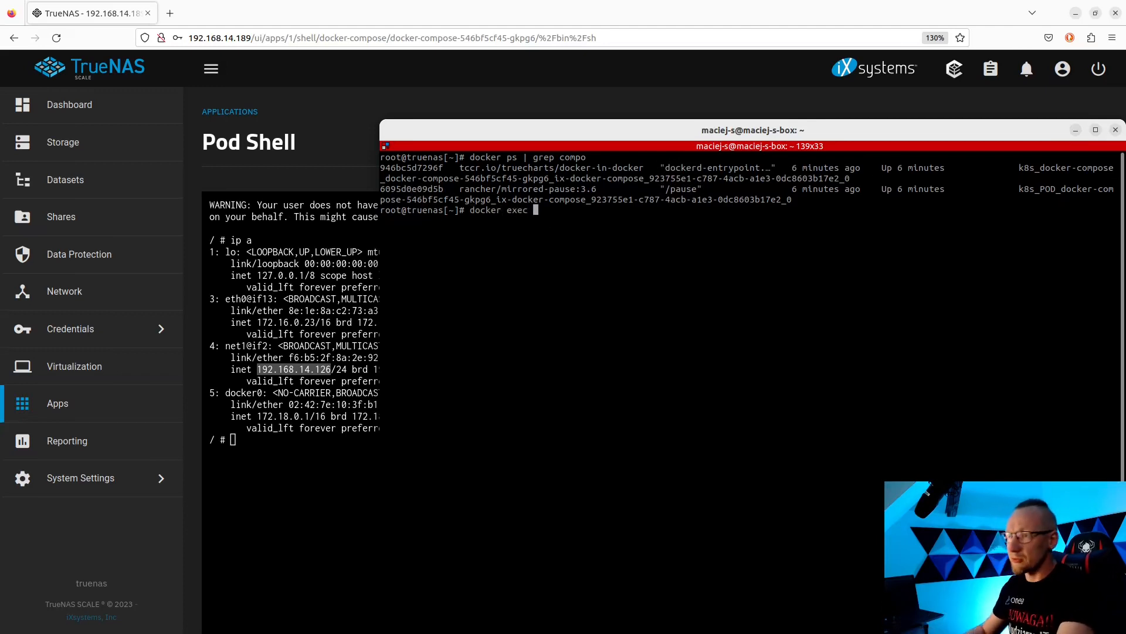
type("-it")
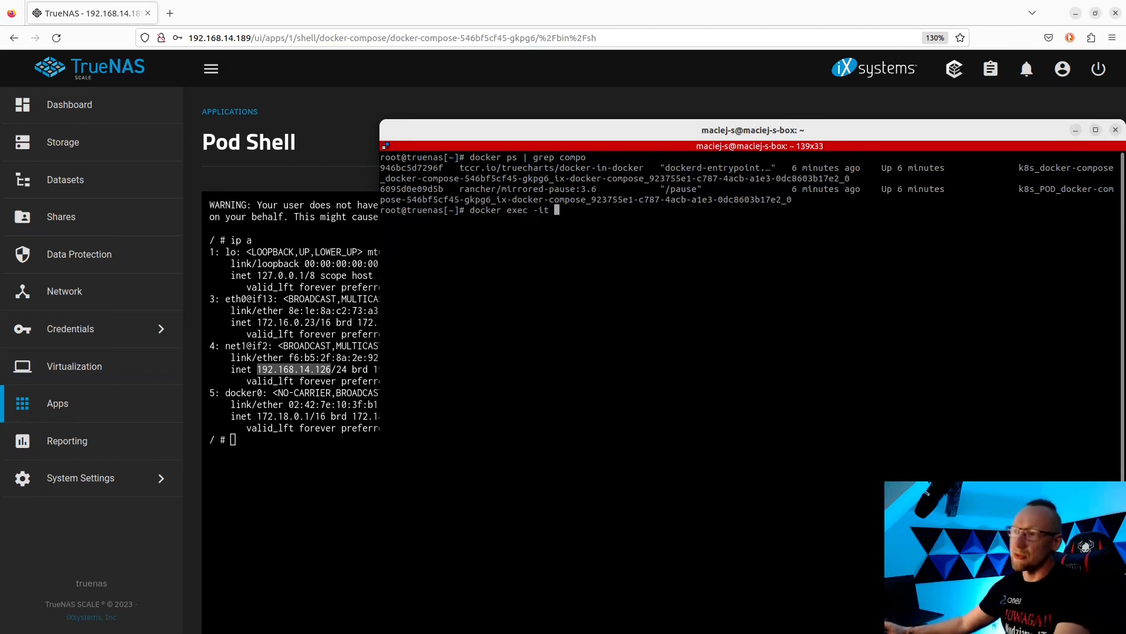
double_click(420, 168)
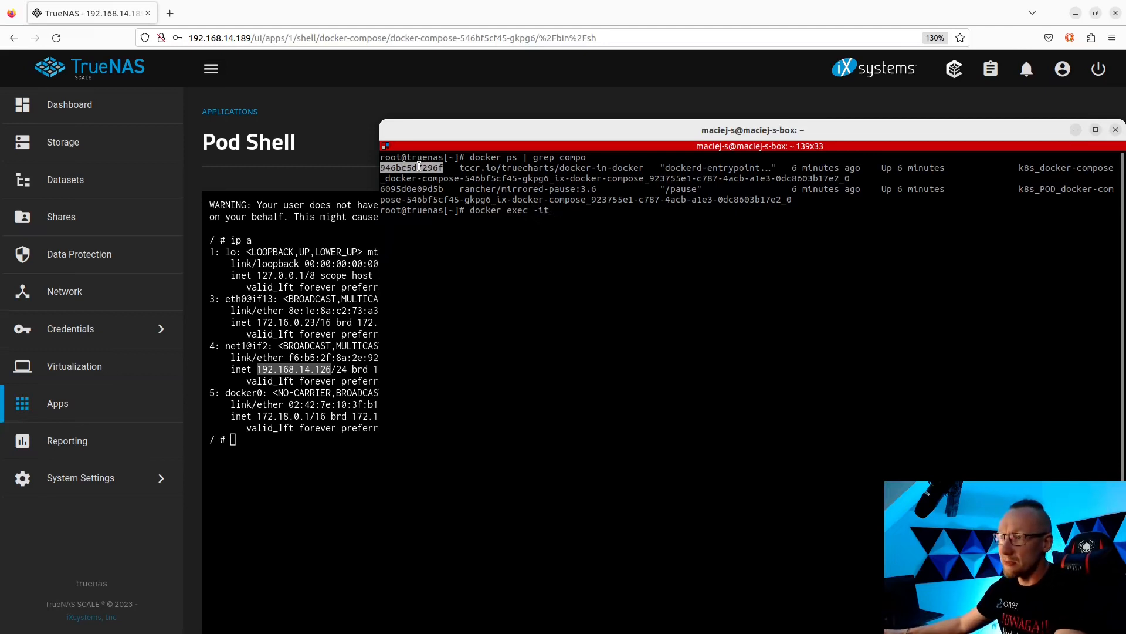
middle_click(596, 218)
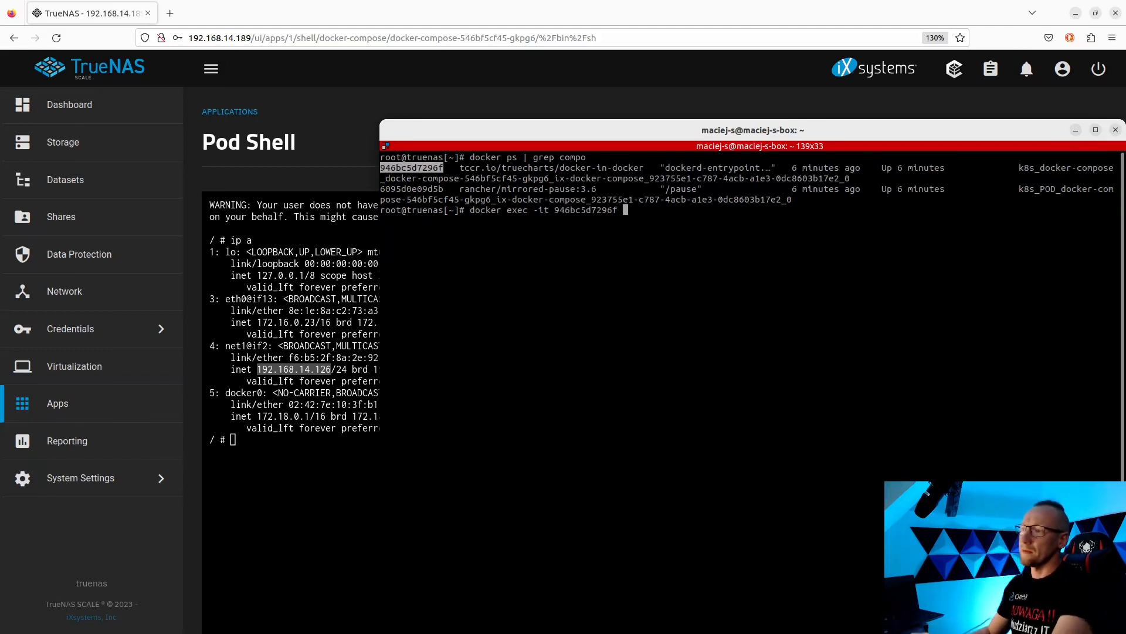
type("/")
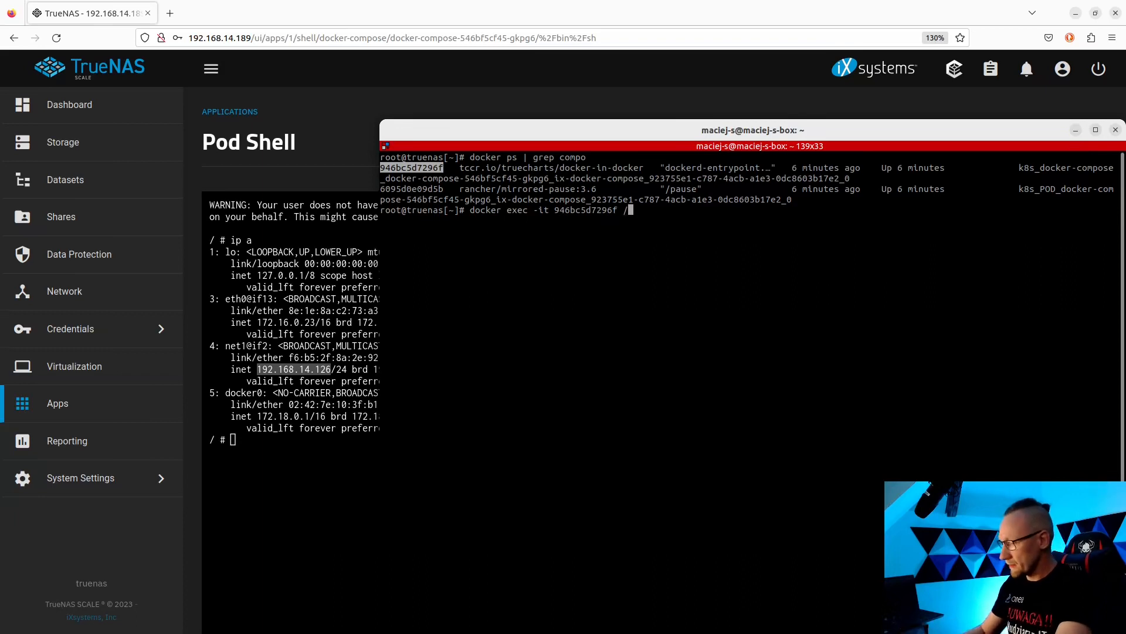
type("bin/sh")
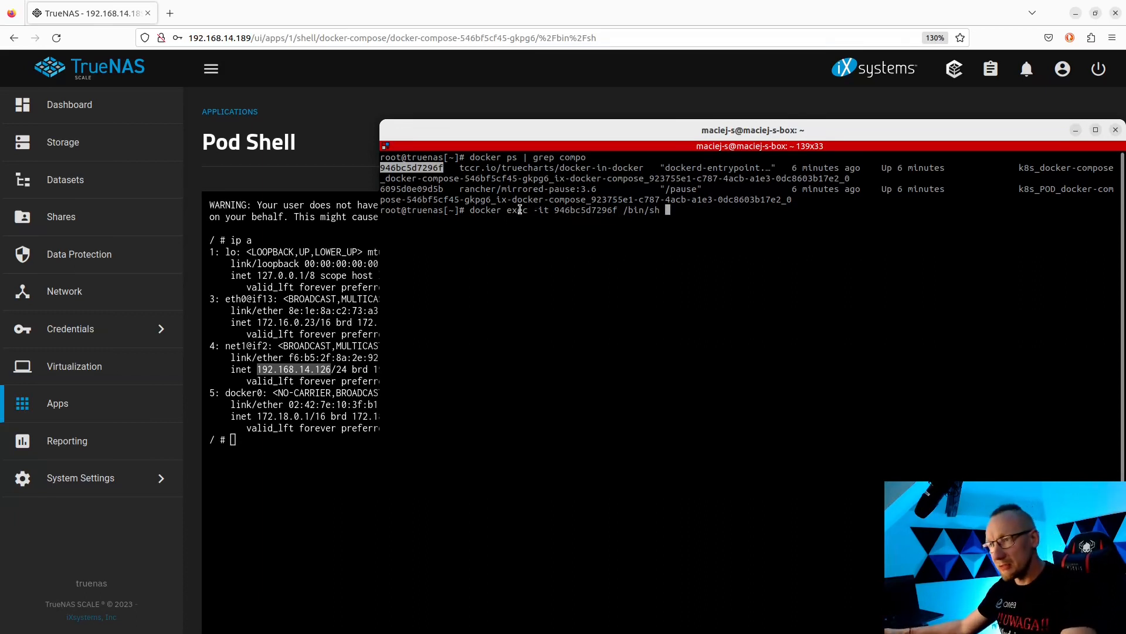
left_click(670, 209)
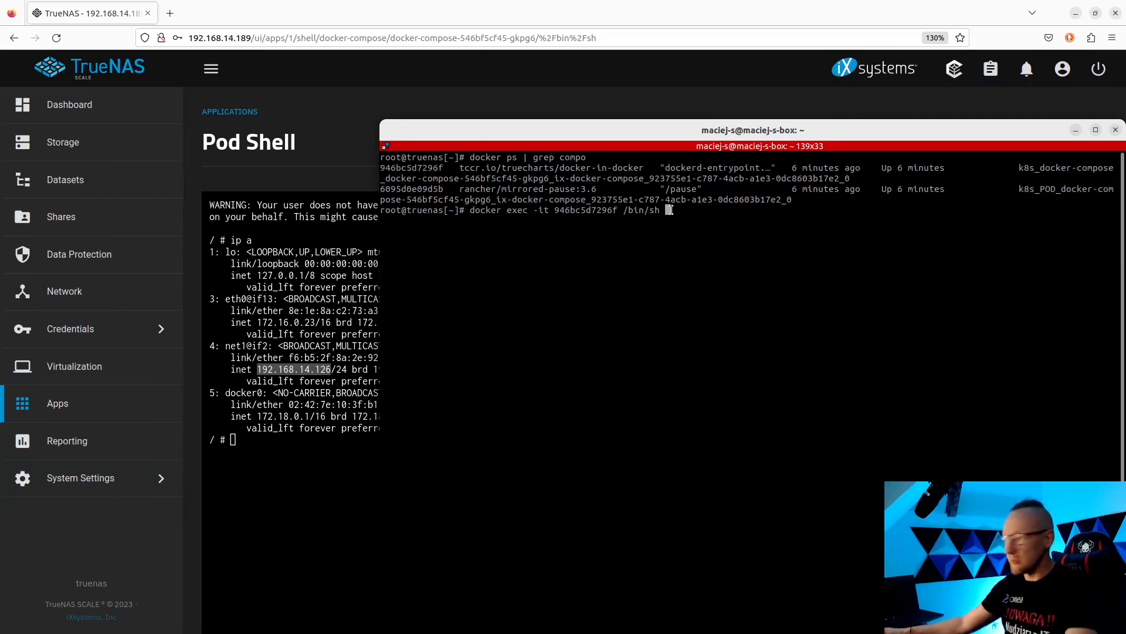
key("Return")
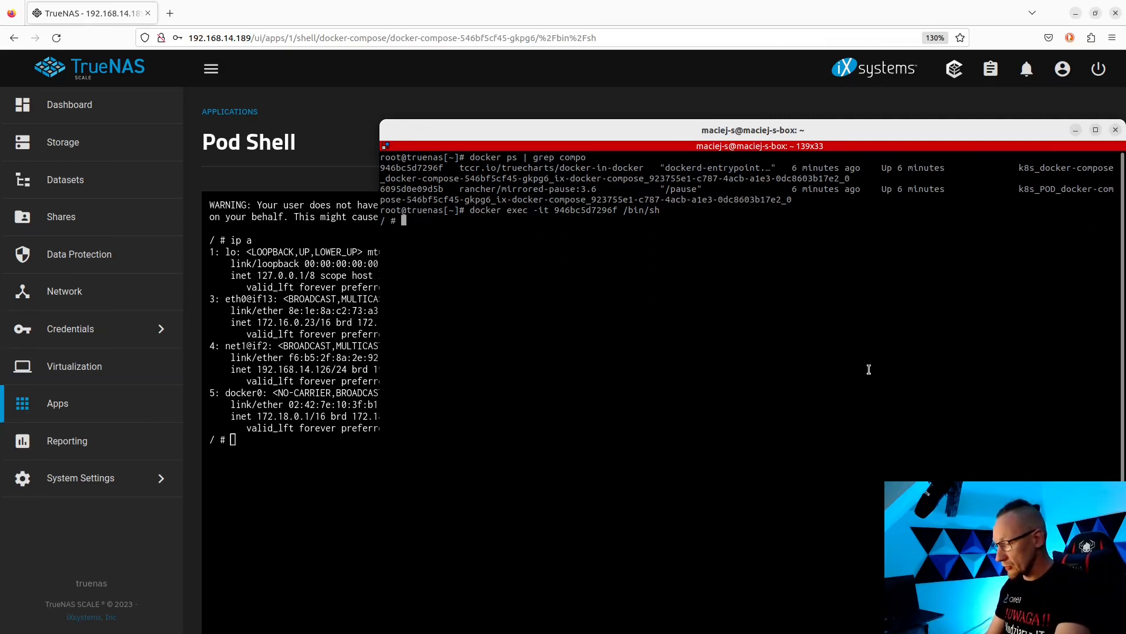
Run df -h in the container and check where the docker-compose/storage and docker-compose/docker datasets are mounted
type("df -h")
key("Return")
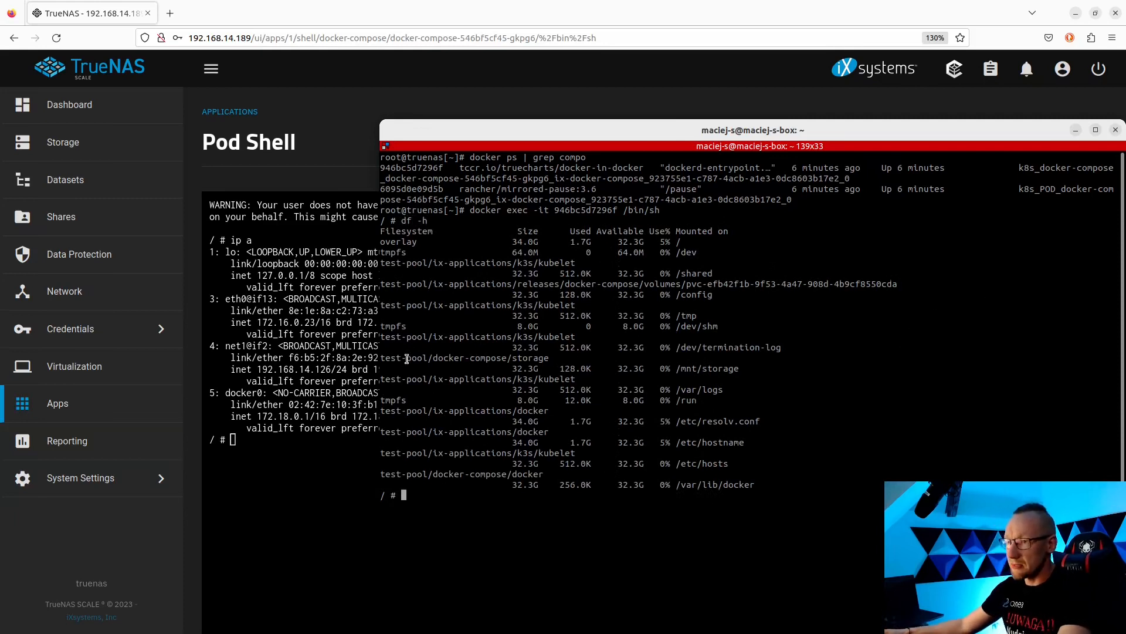
left_click_drag(380, 358, 549, 357)
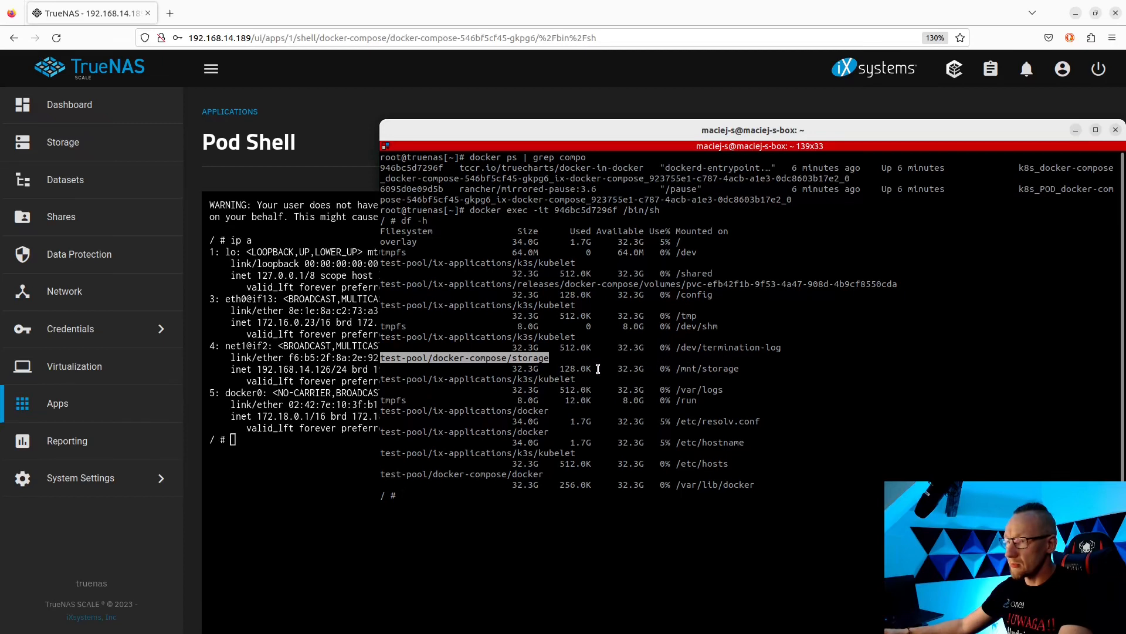
left_click(490, 357)
left_click_drag(429, 357, 543, 358)
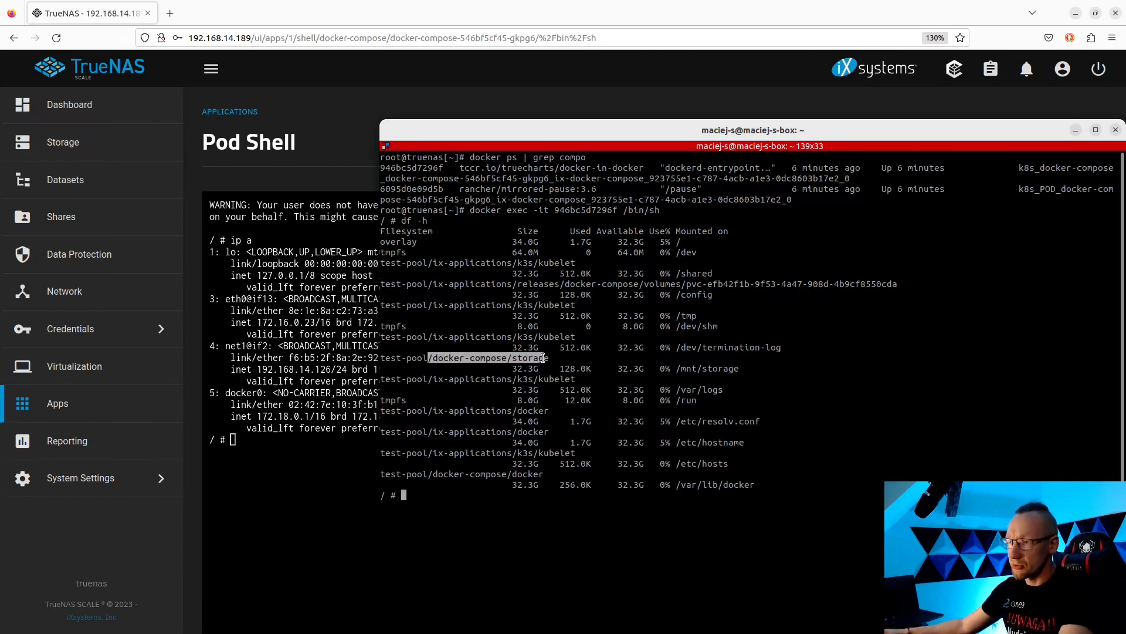
left_click_drag(744, 370, 678, 368)
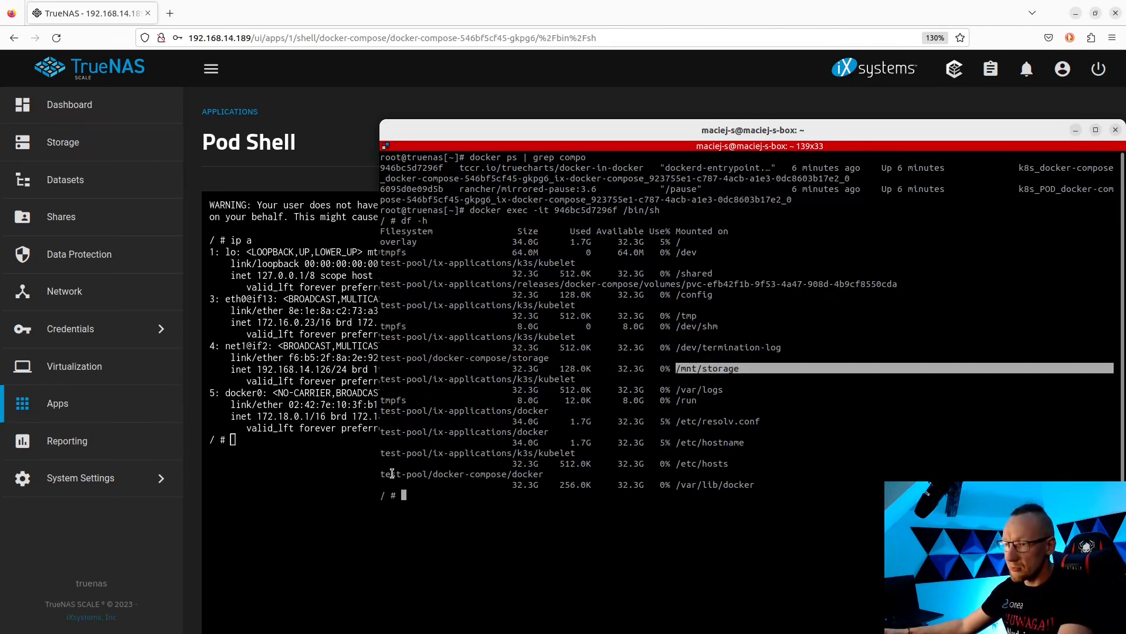
left_click_drag(391, 474, 540, 474)
left_click_drag(677, 485, 756, 483)
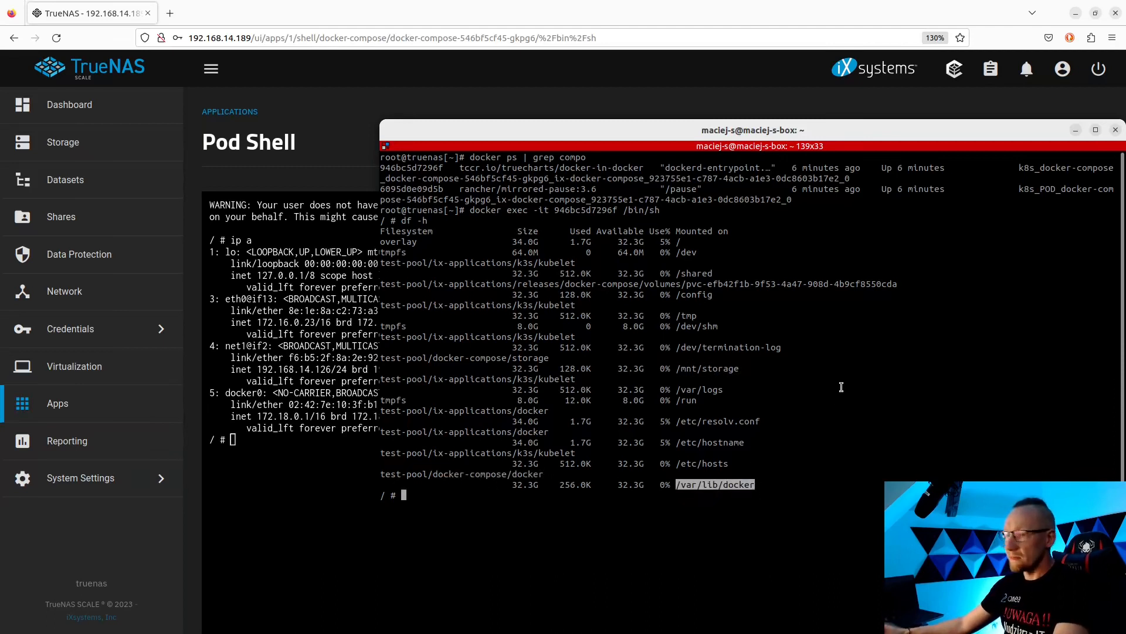
type("mced")
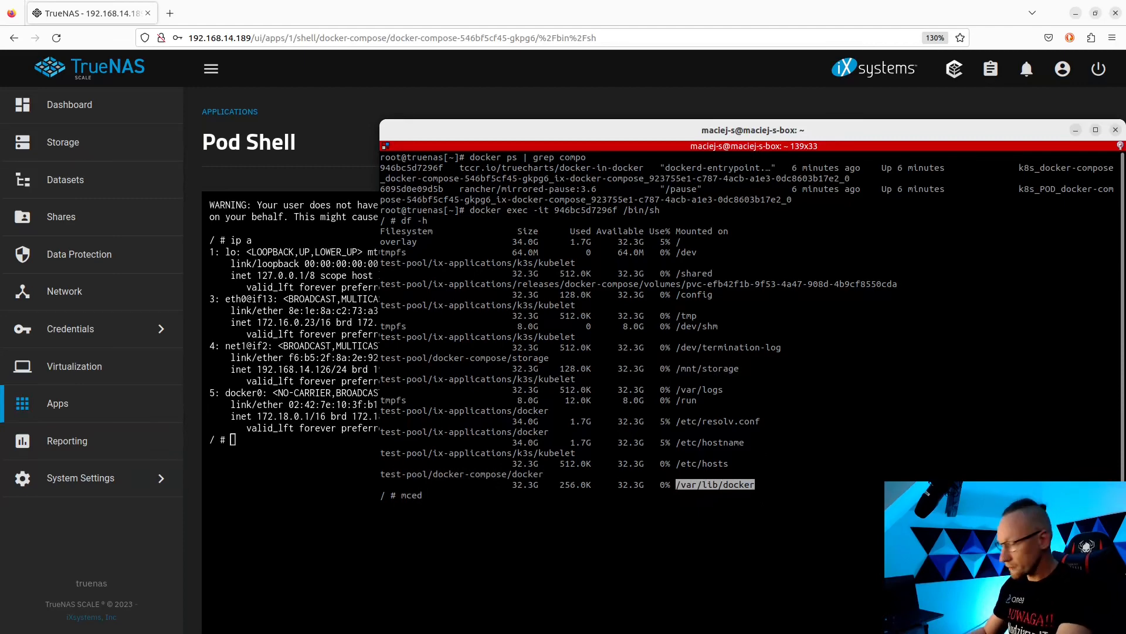
type("i")
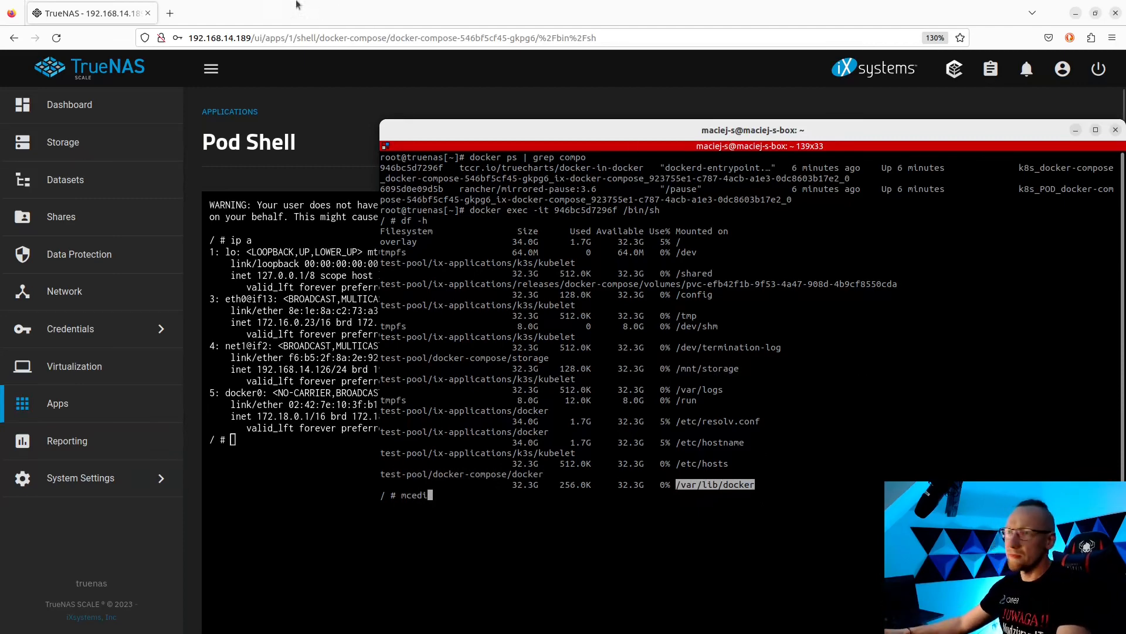
left_click(169, 12)
type("https://github.com/docker/awesome-compose/tree/master/official-documentation-samples/wordpress/")
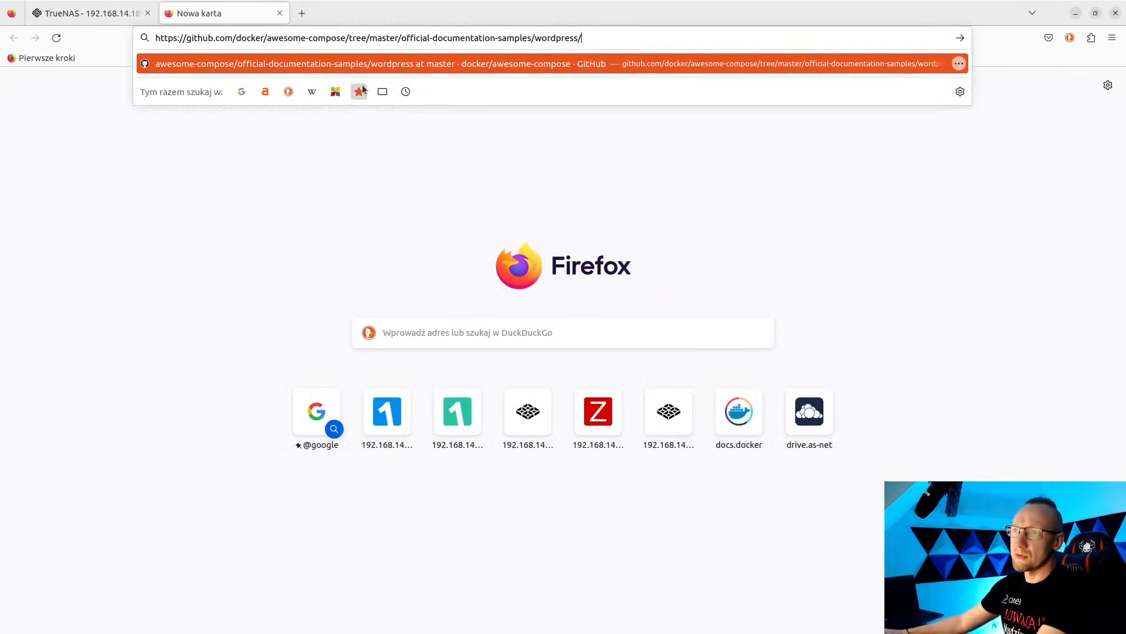
key("Return")
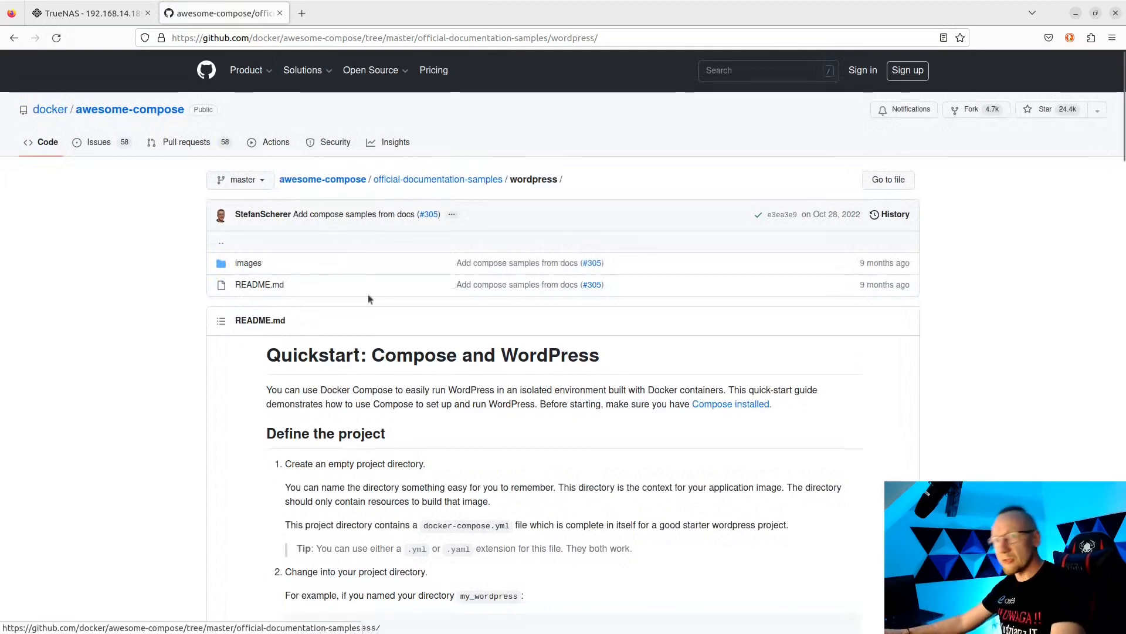
scroll(368, 294, "down", 5)
scroll(383, 400, "down", 3)
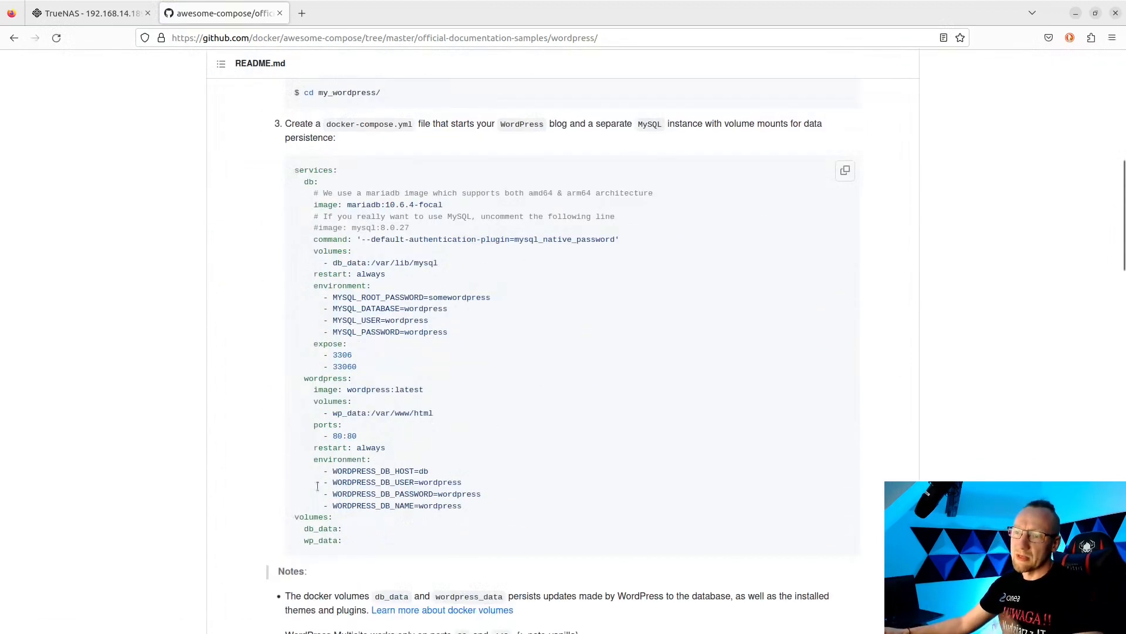
left_click_drag(356, 549, 283, 174)
key("ctrl+c")
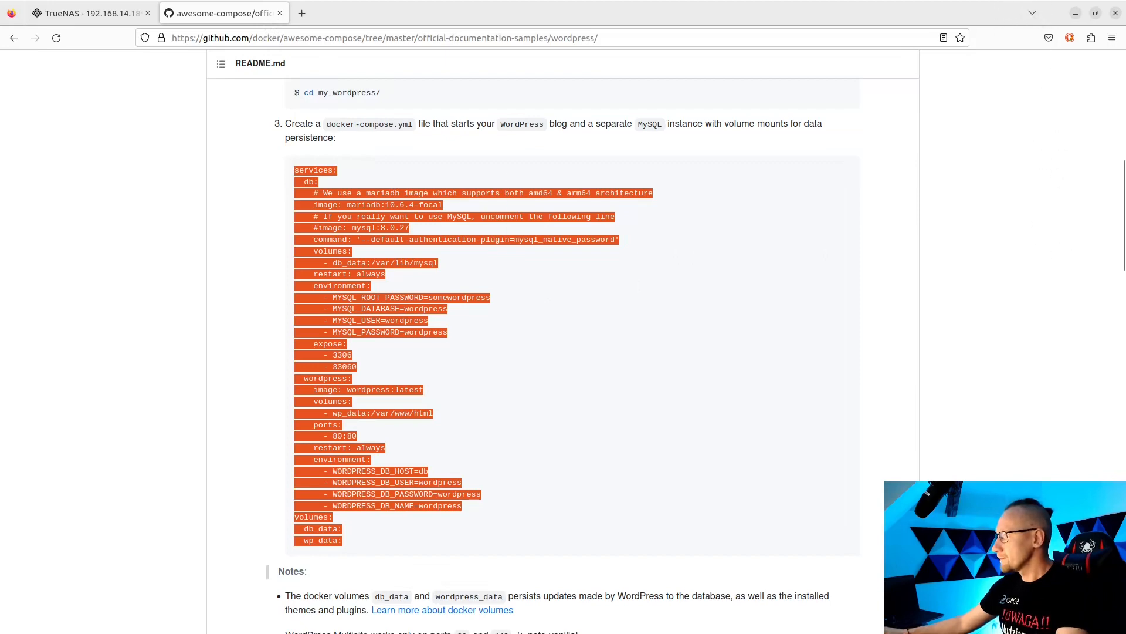
Switch back to the terminal, clear the partial command and exit the container shell to the TrueNAS root prompt
key("alt+Tab")
type("m")
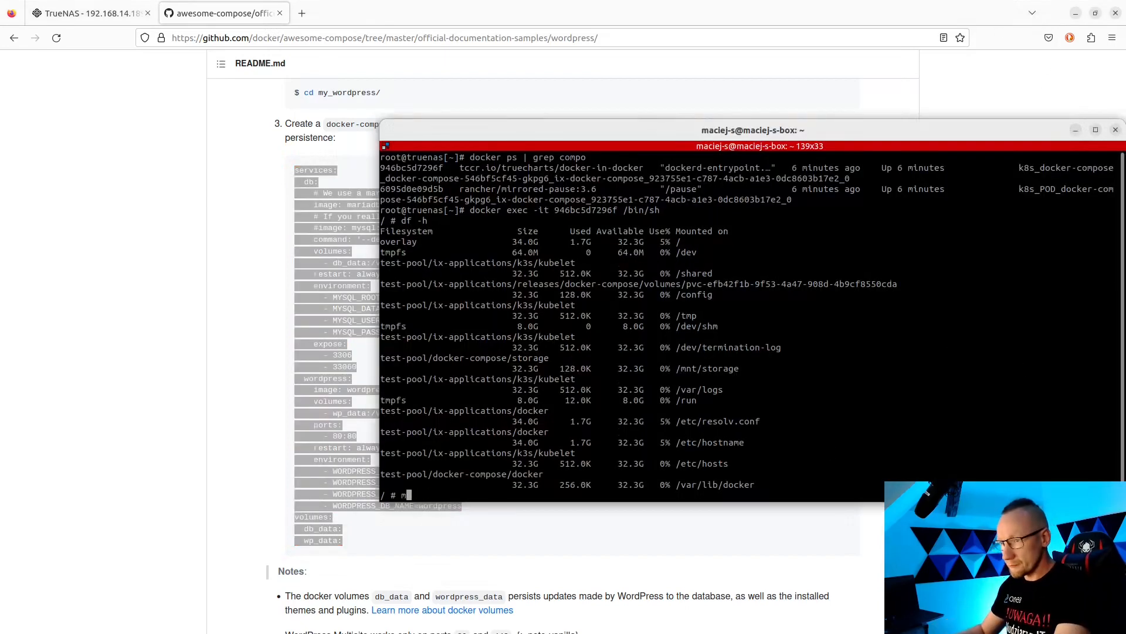
key("BackSpace")
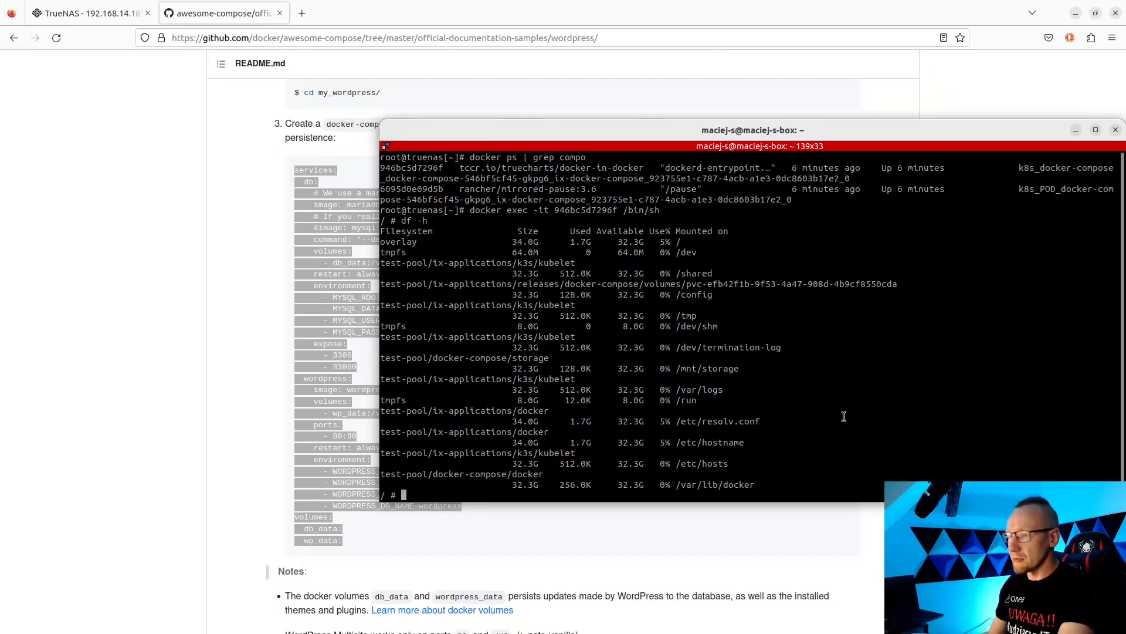
type("exi")
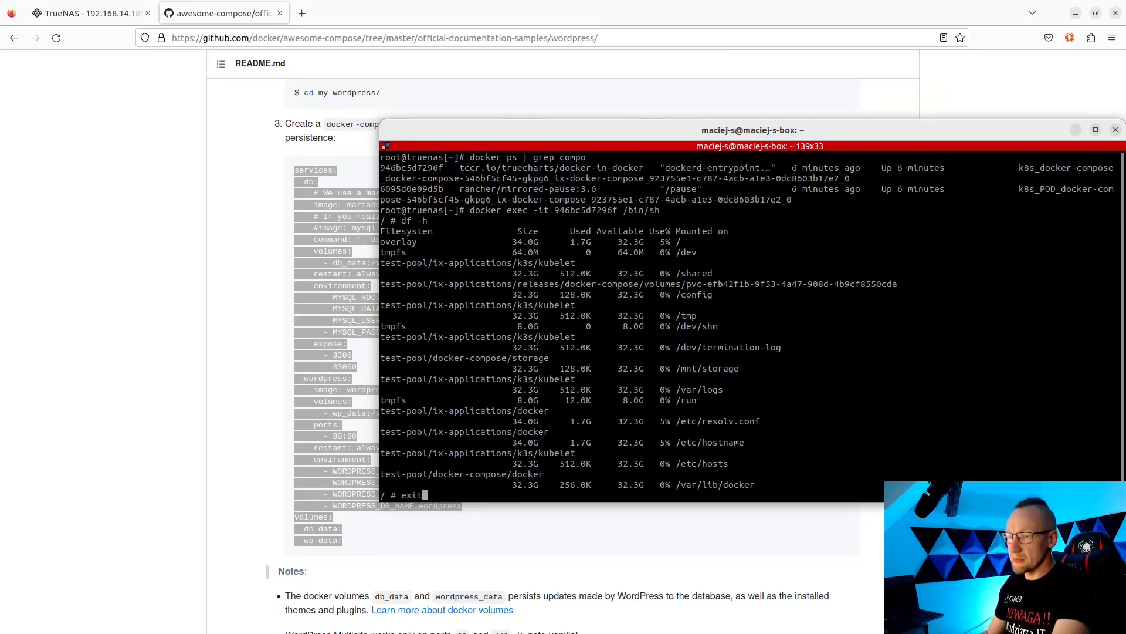
type("t")
key("Return")
Open a new file /mnt/test-pool/docker-compose/storage/docker-compose.yml in mcedit
type("mcedit /")
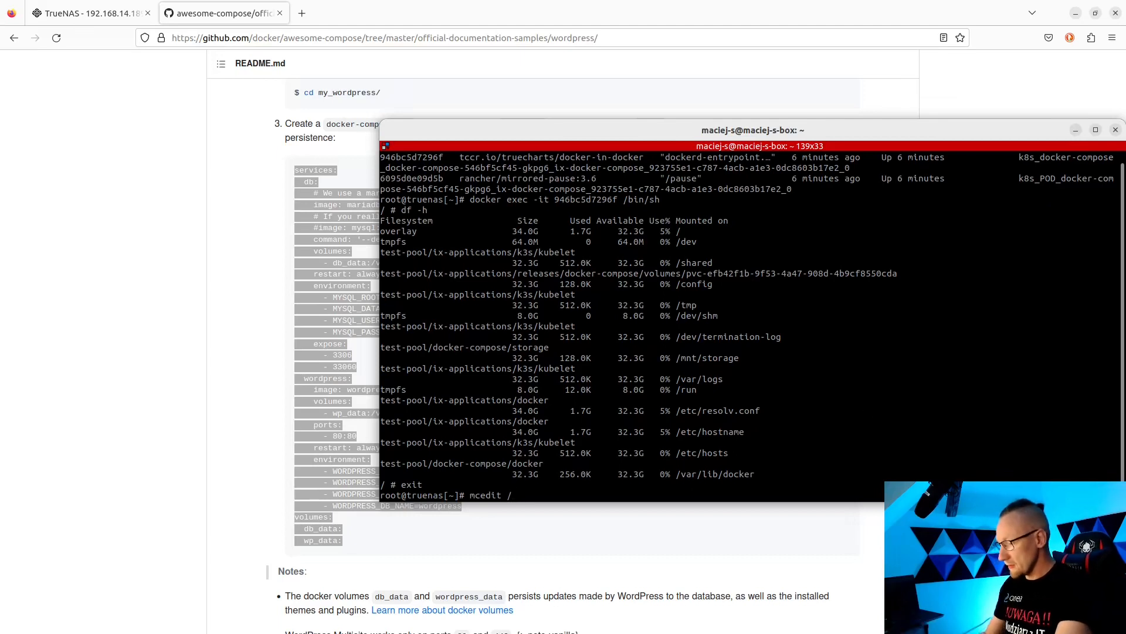
type("mnt/")
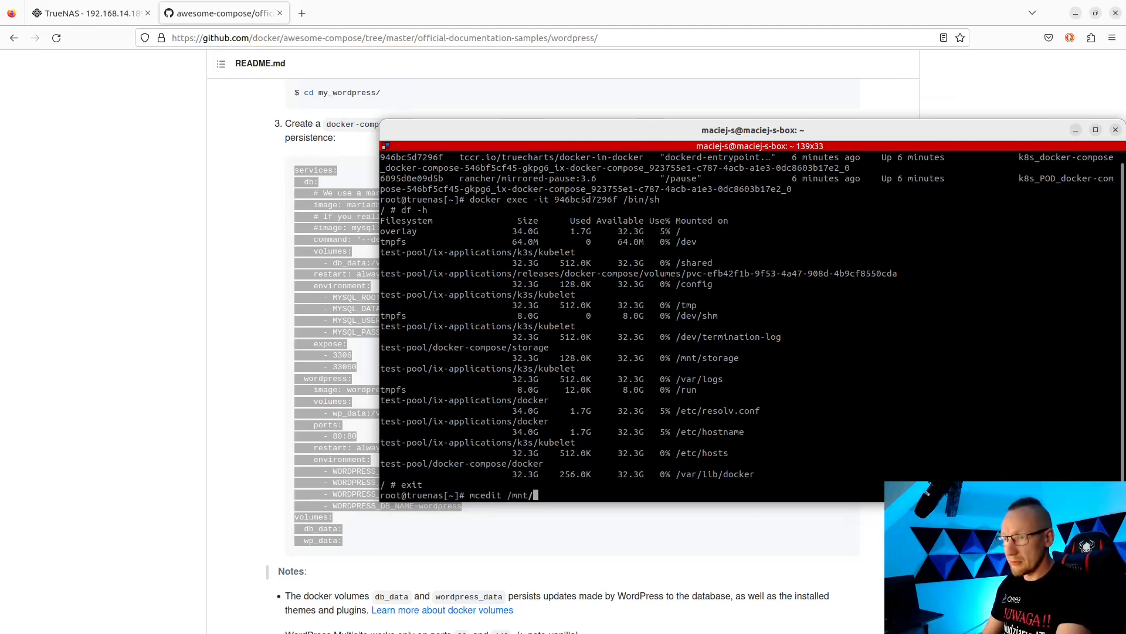
type("te")
key("Tab")
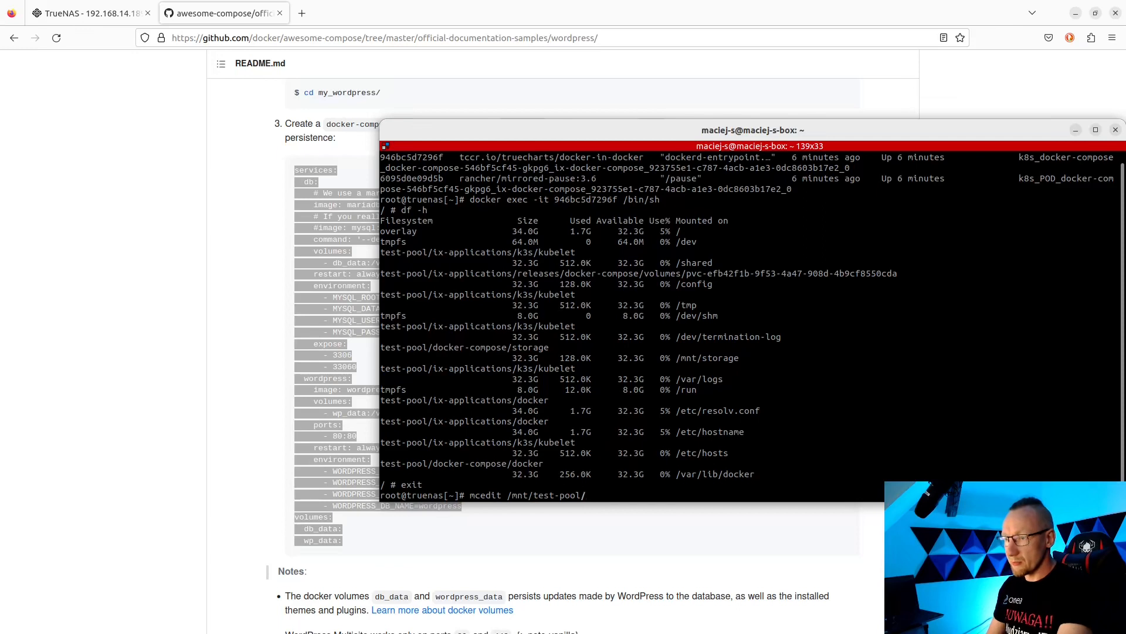
type("d")
key("Tab")
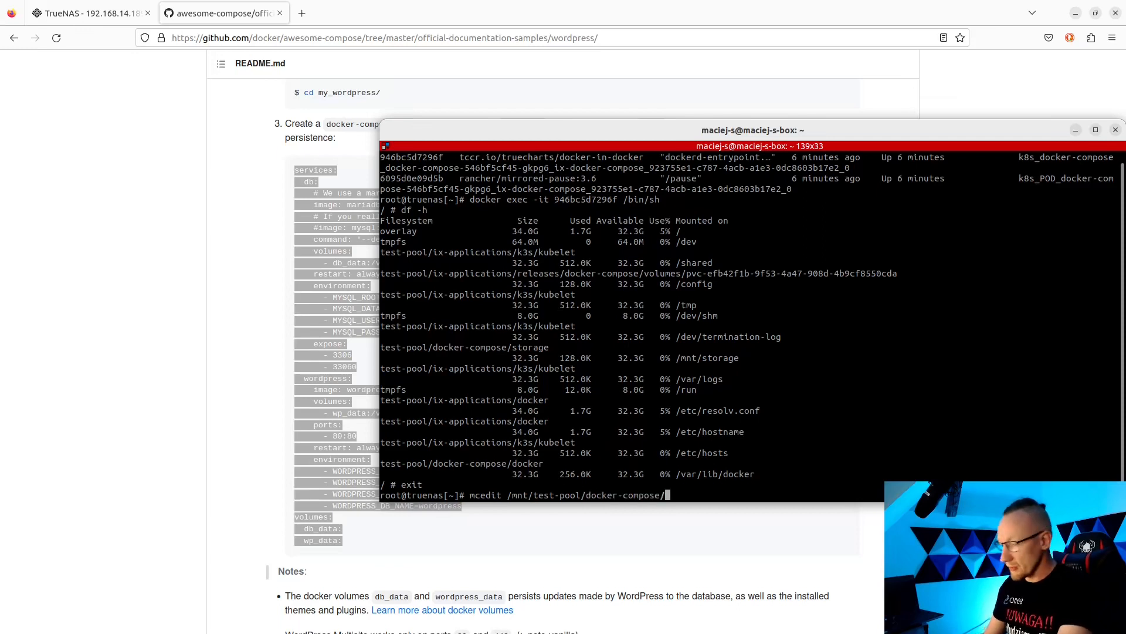
type("s")
key("Tab")
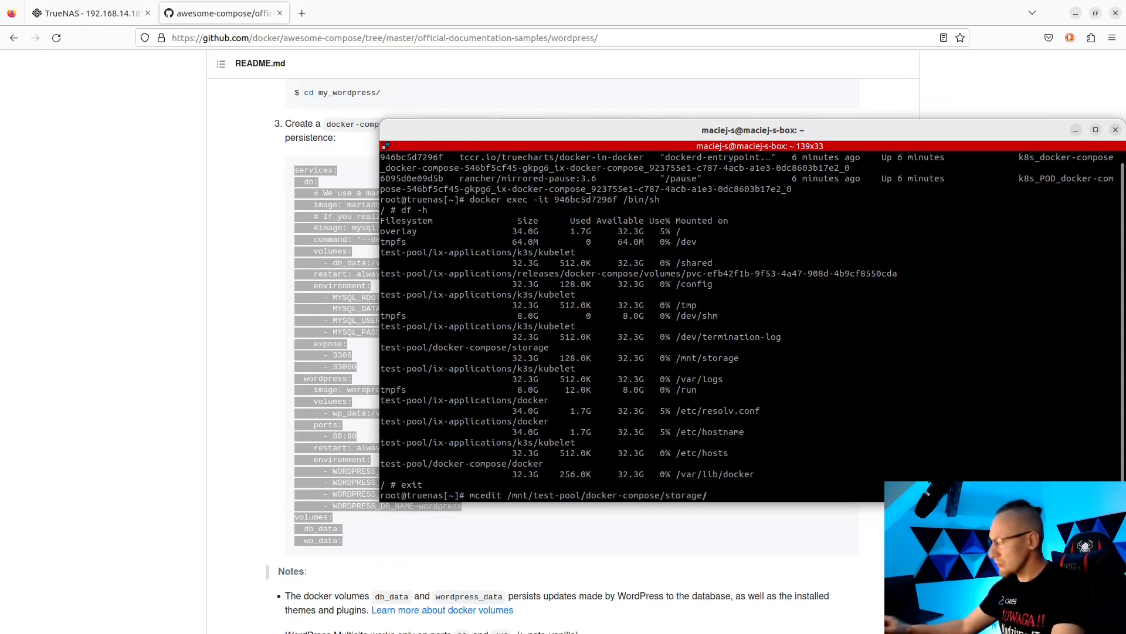
type("docker-c")
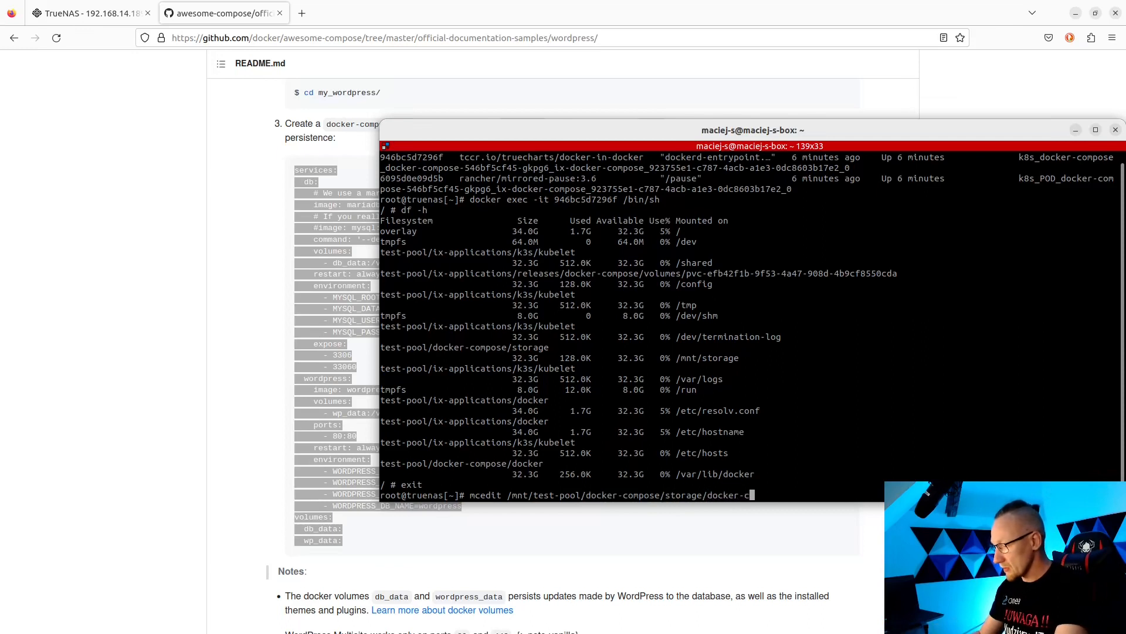
type("ompose.yml")
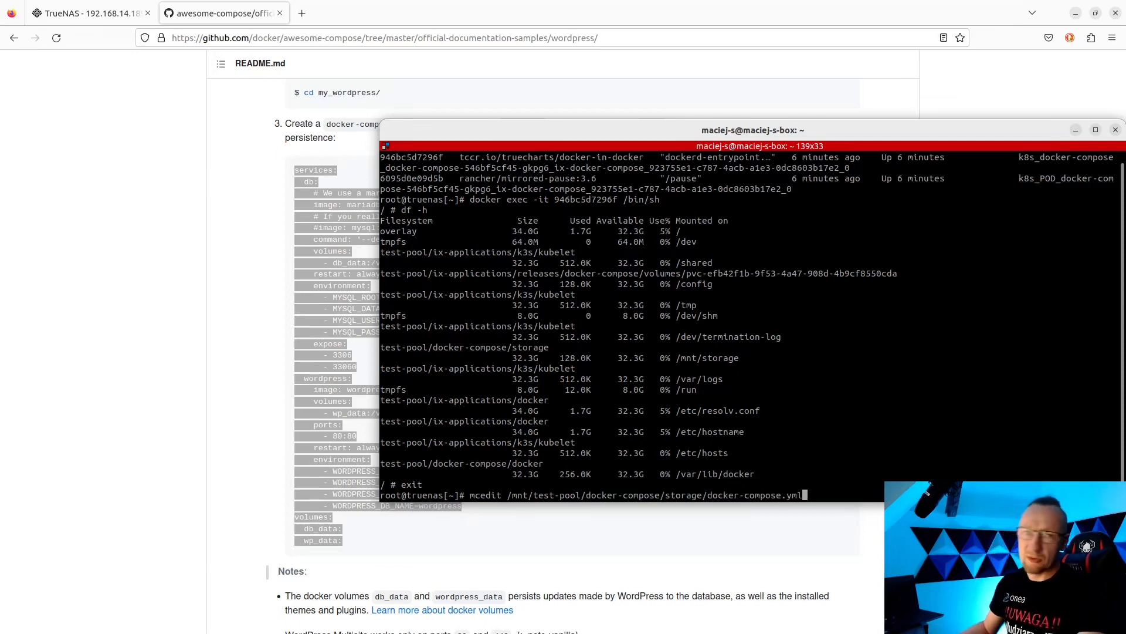
key("Return")
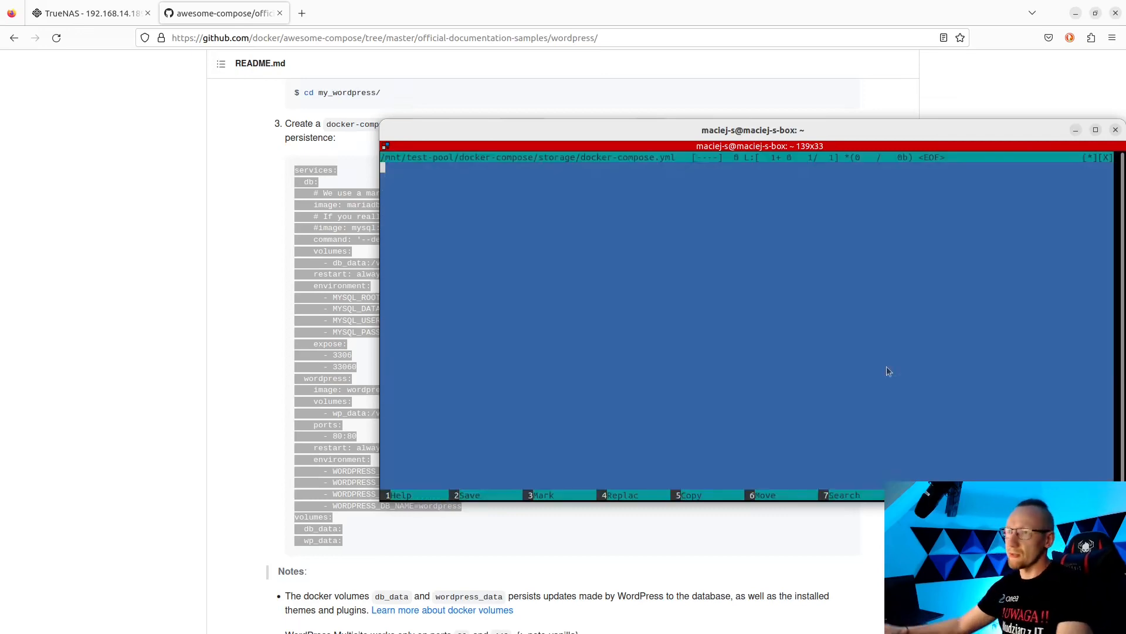
Paste the copied WordPress compose sample into docker-compose.yml, then save the file and quit the editor
right_click(643, 253)
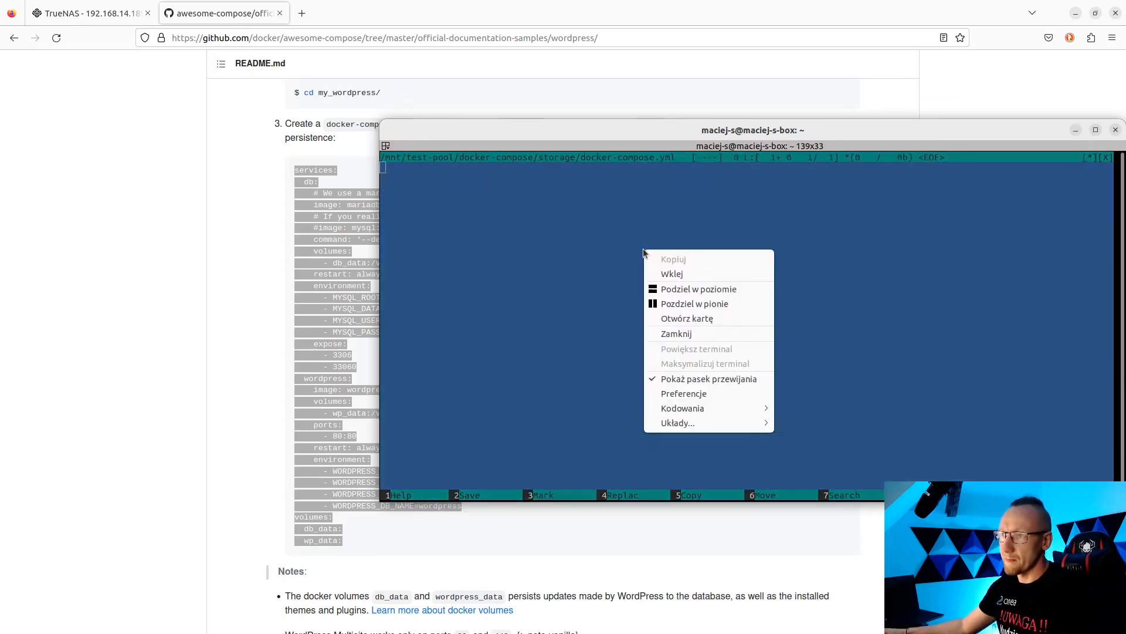
left_click(676, 278)
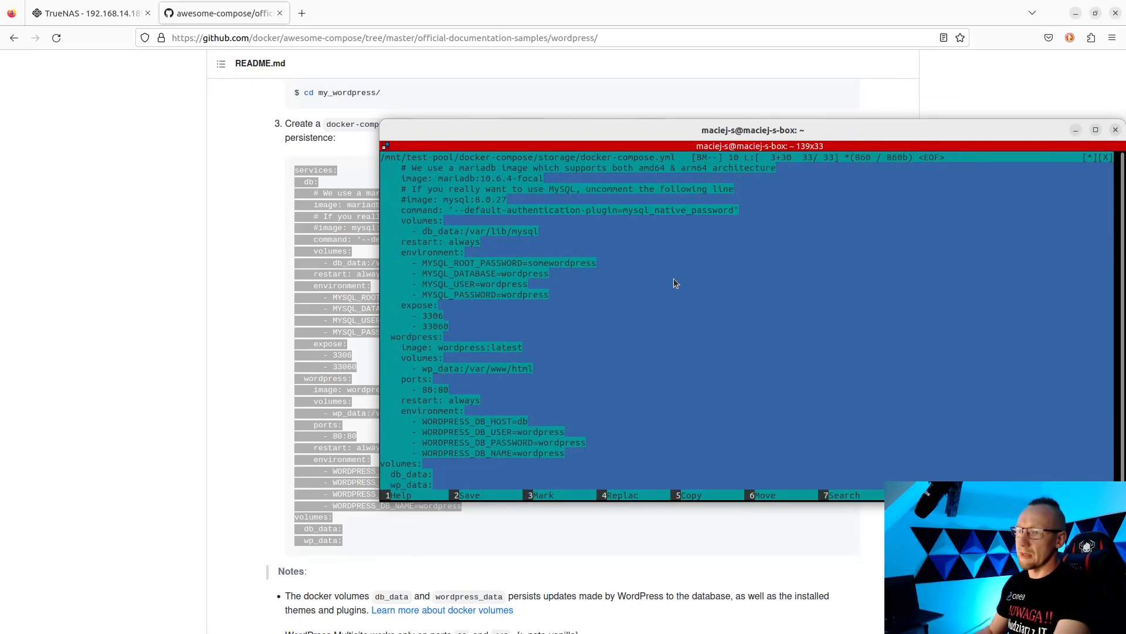
left_click(435, 474)
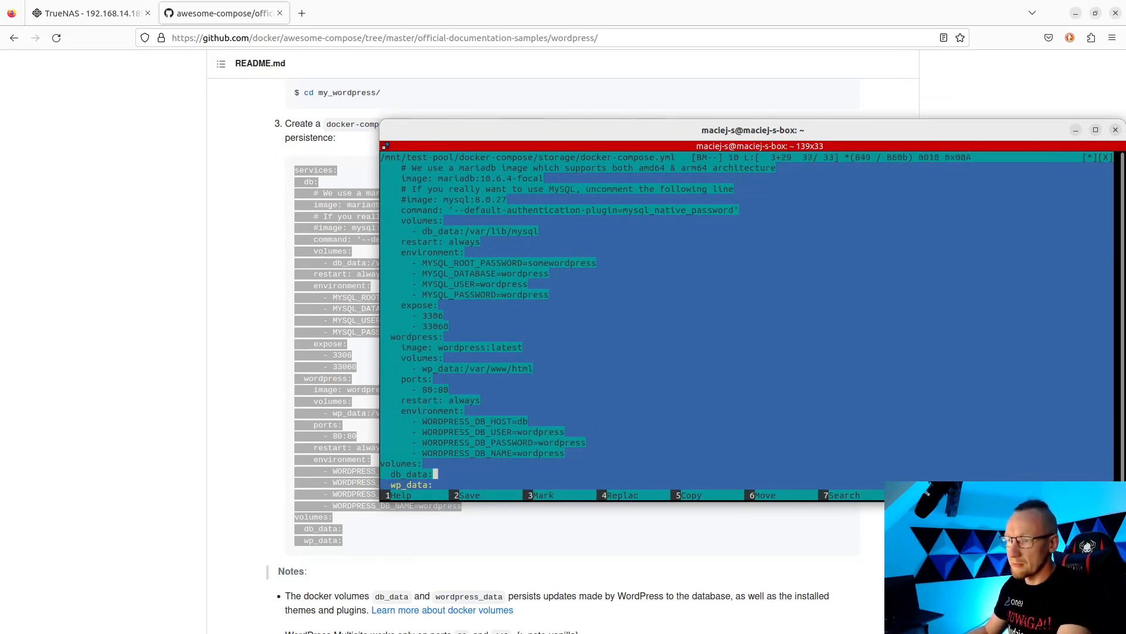
key("Up")
key("Up")
key("Up")
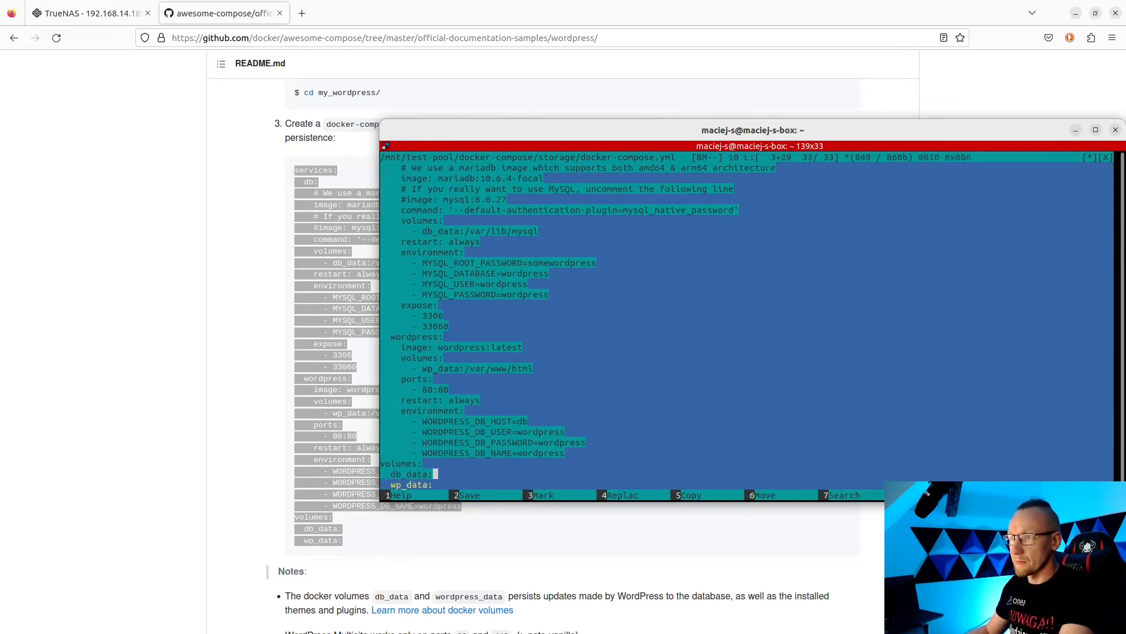
key("F10")
key("Return")
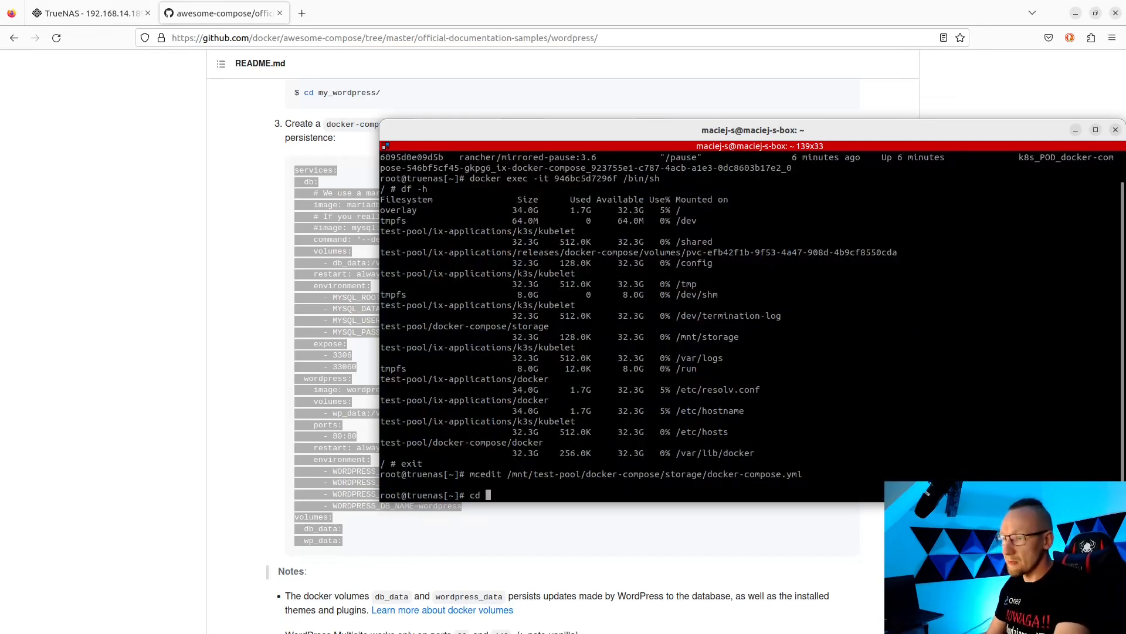
Discard the partial cd command and reopen the container shell with docker exec -it 946bc5d7296f /bin/sh
key("BackSpace")
key("BackSpace")
key("Up")
key("Up")
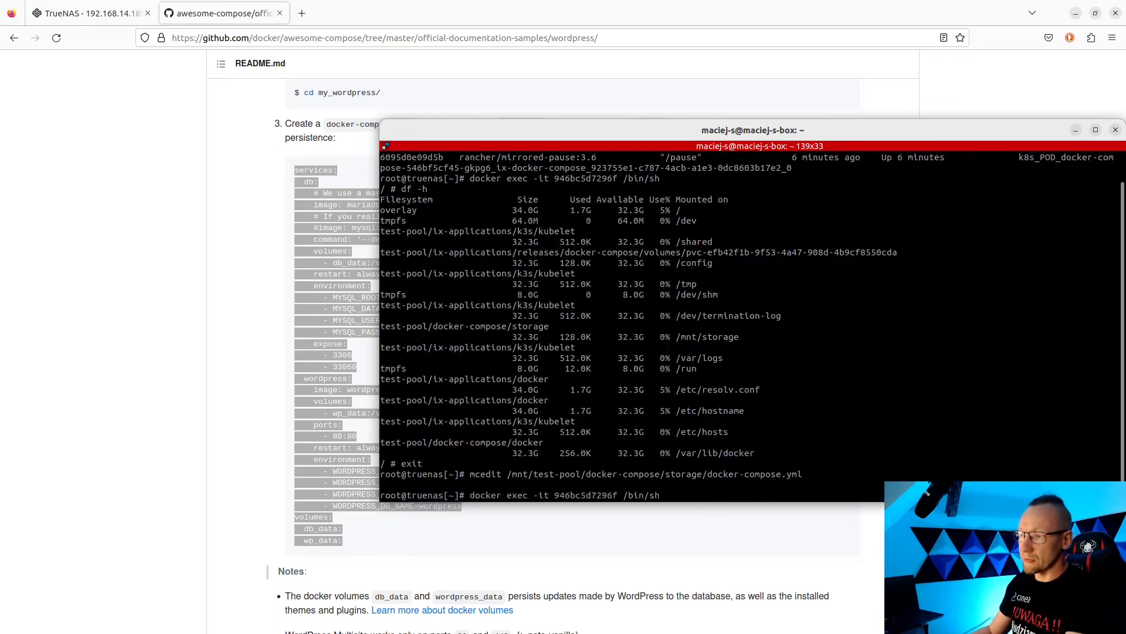
key("Return")
Print /mnt/storage/docker-compose.yml inside the container to check that the pasted file is readable there
type("cat")
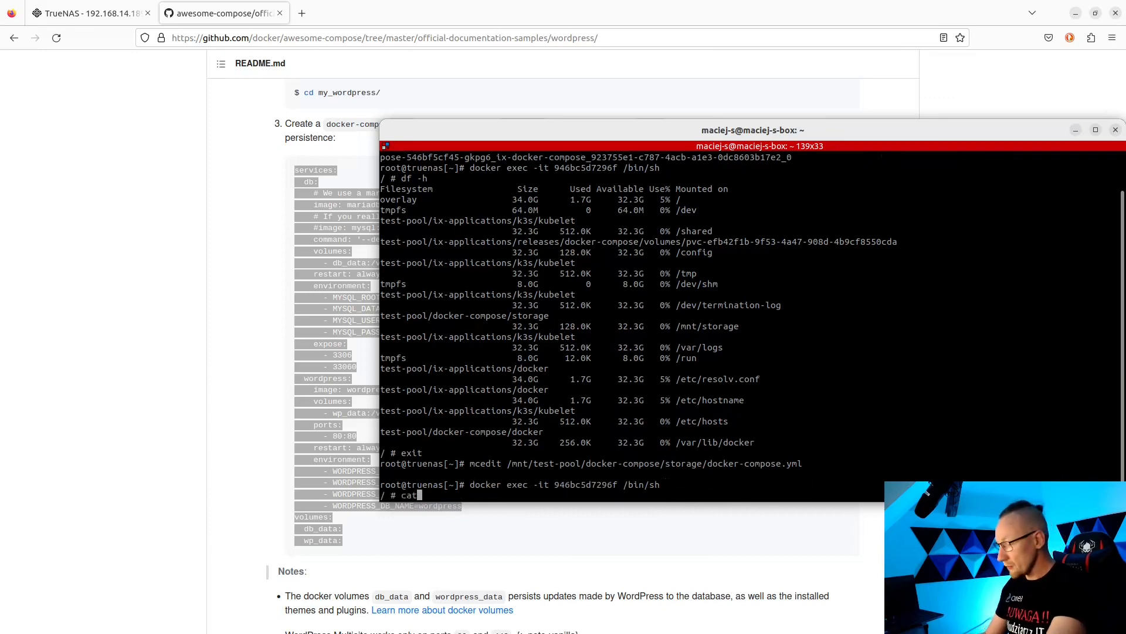
type(" /mnt/")
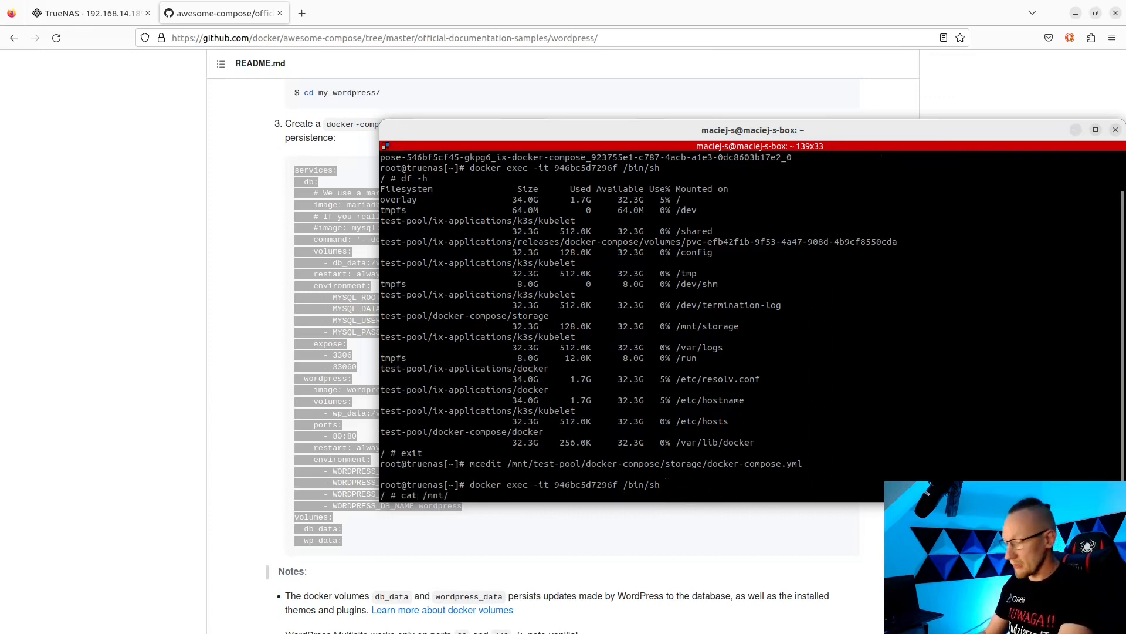
type("storage/")
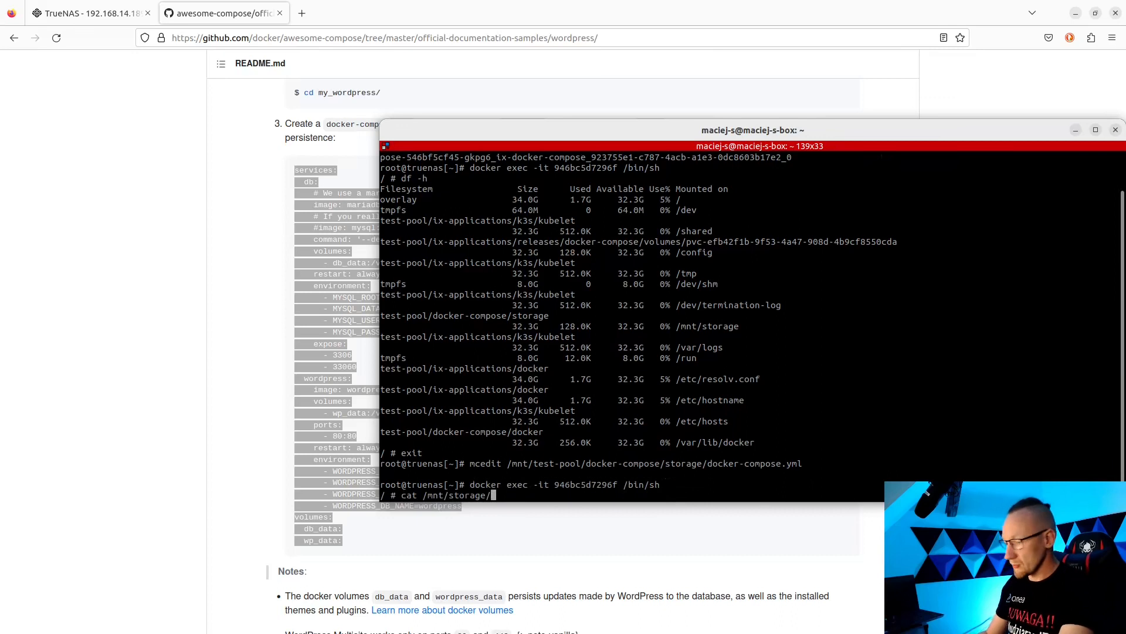
type("d")
key("Tab")
key("Return")
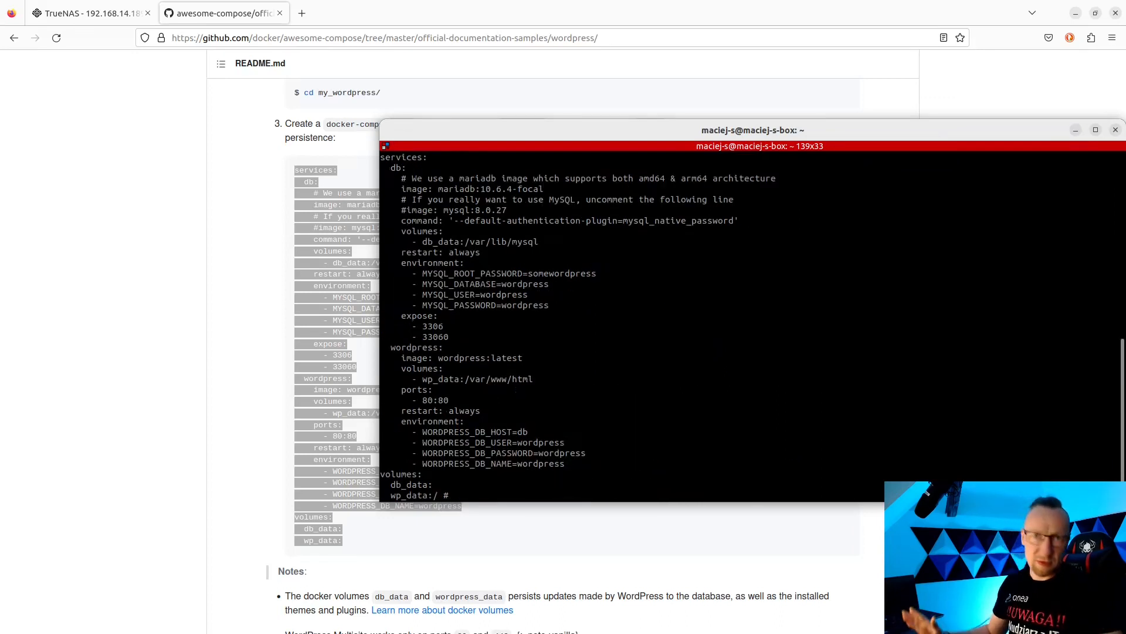
key("Return")
key("Return")
key("Return")
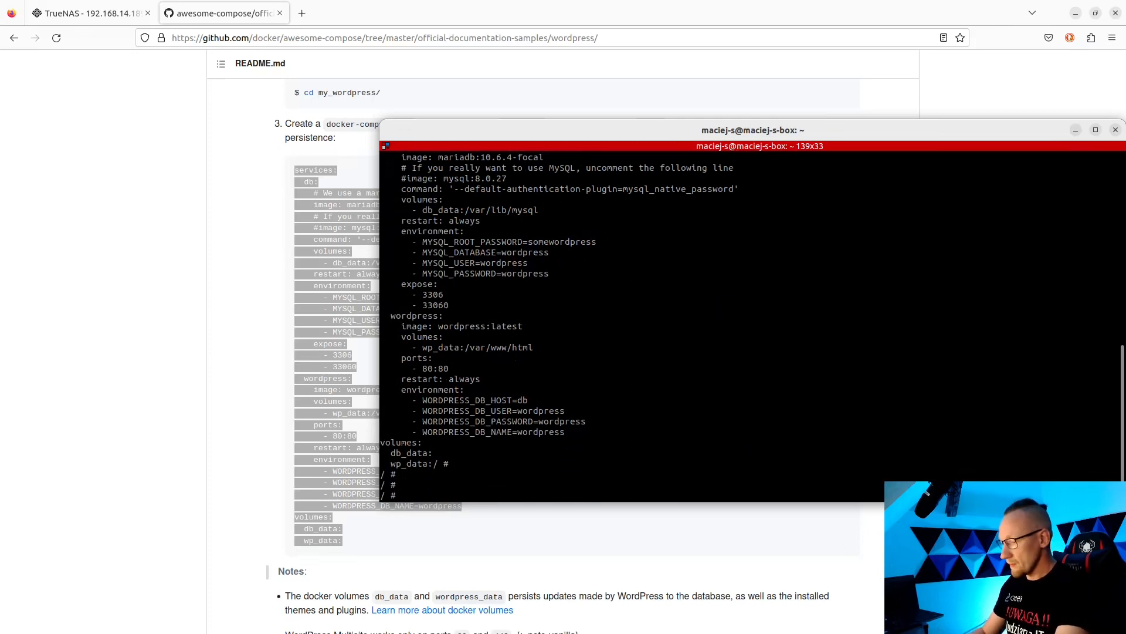
Run docker compose up in the container shell and reposition the terminal window while the images are pulled
type("dco")
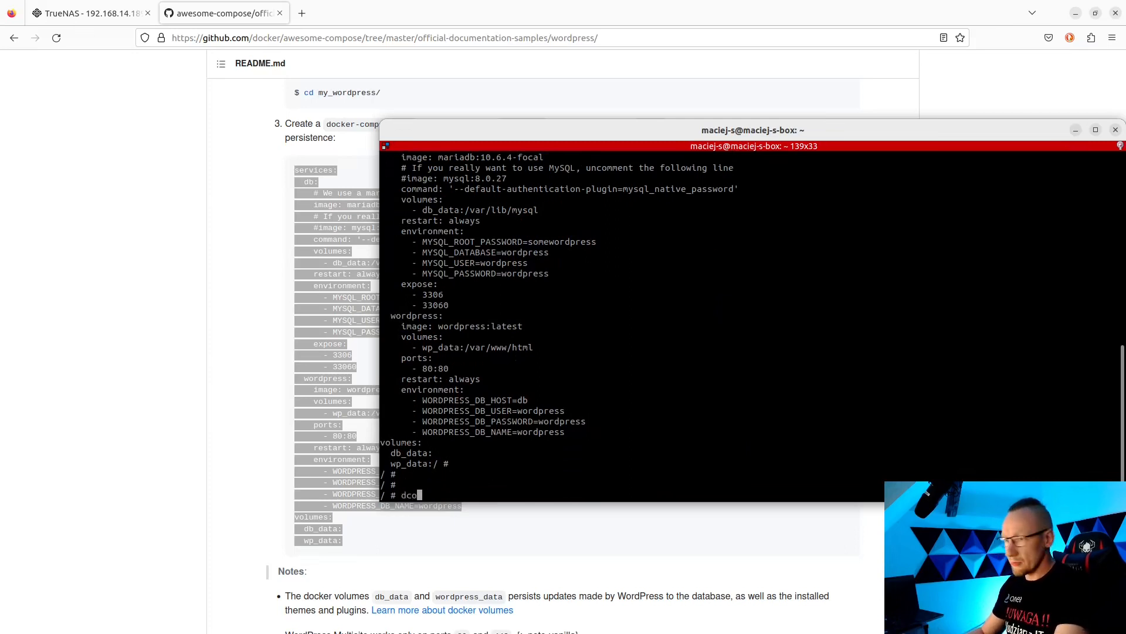
key("BackSpace")
type("oc")
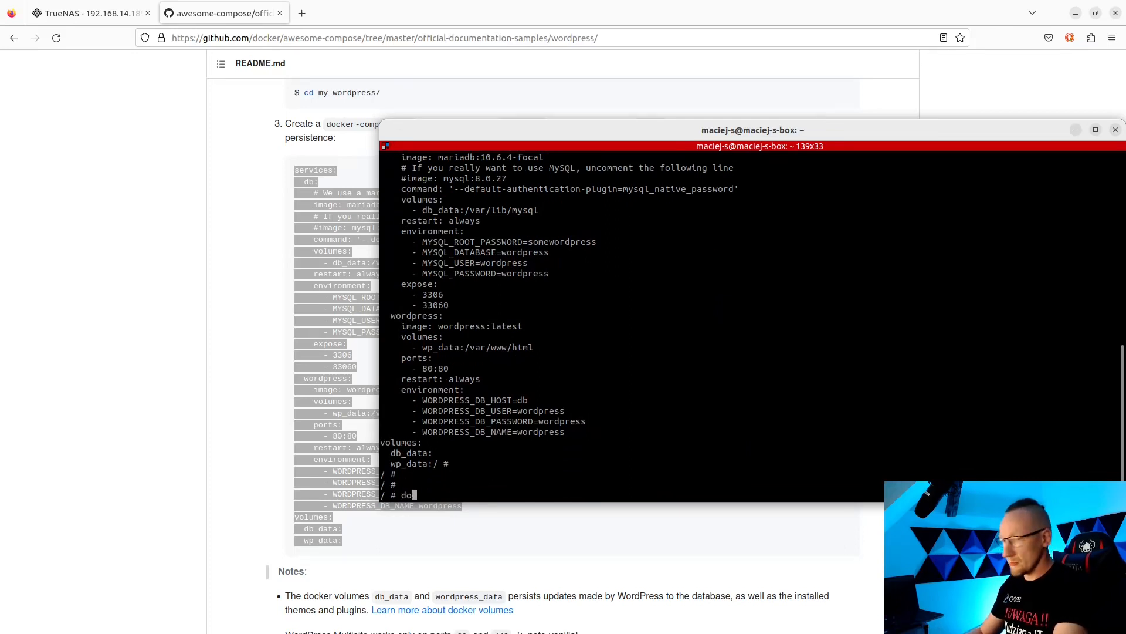
type("docker co")
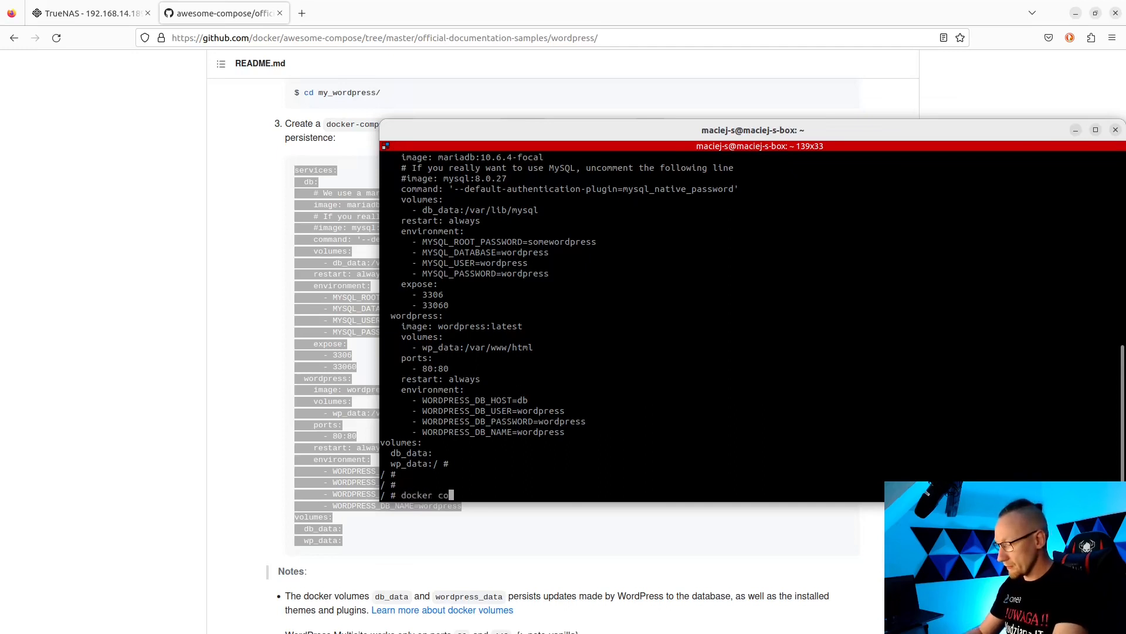
type("mpose up")
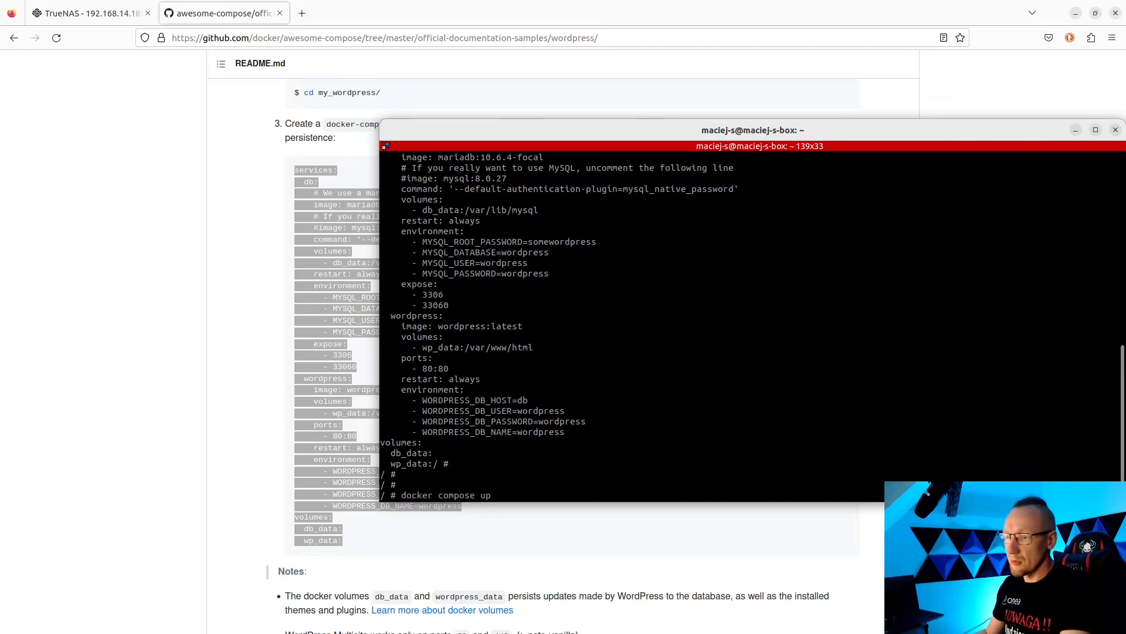
key("Return")
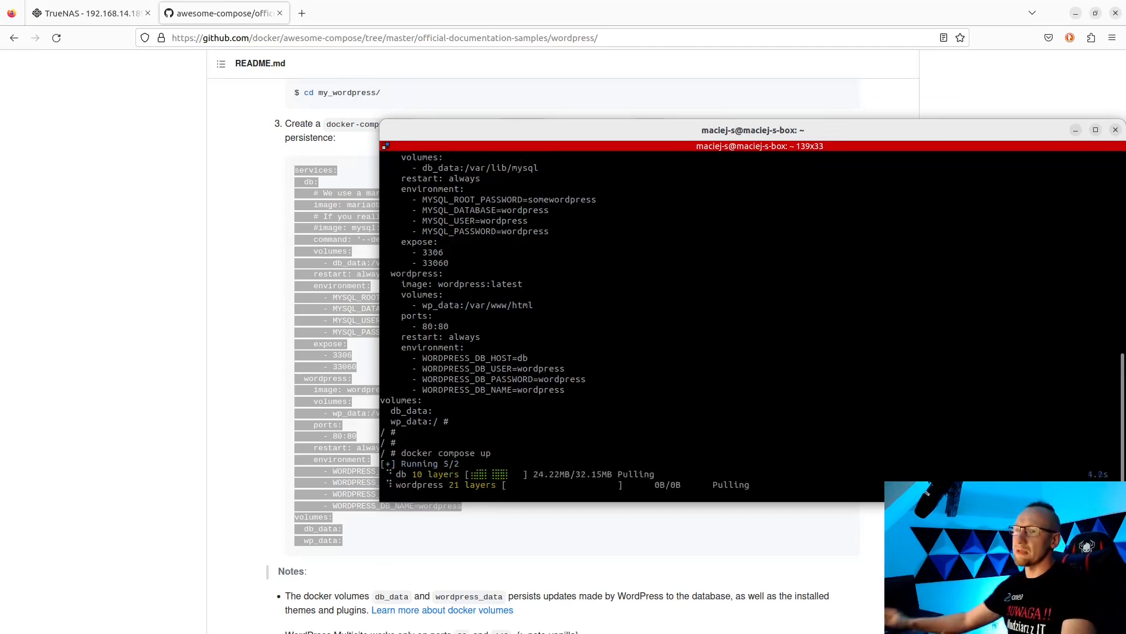
left_click_drag(636, 138, 795, 118)
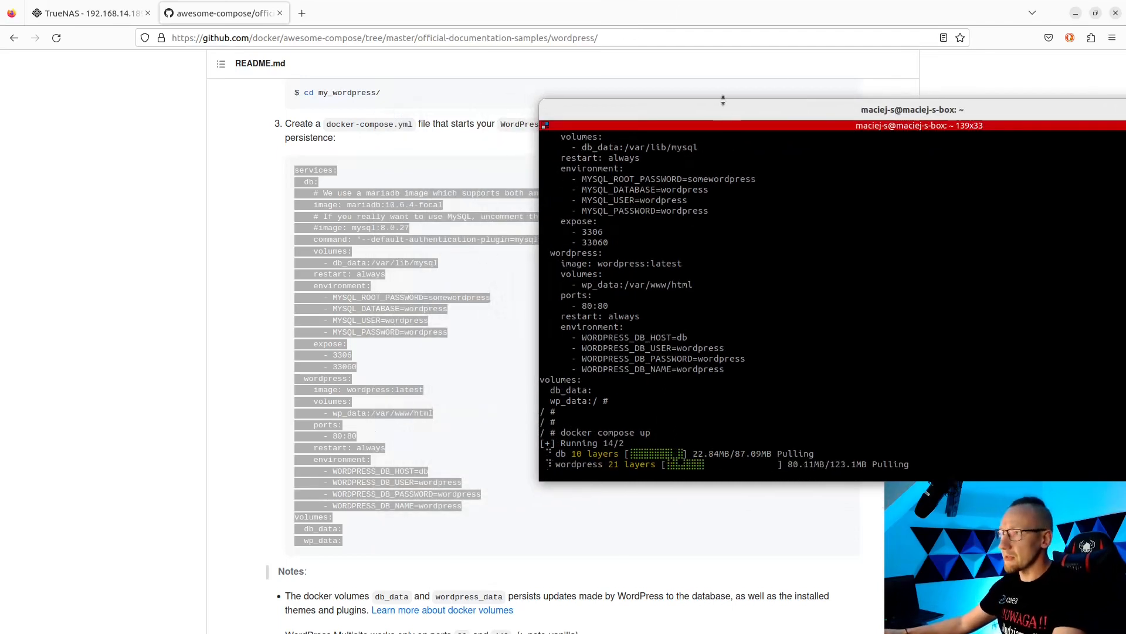
left_click_drag(721, 105, 510, 97)
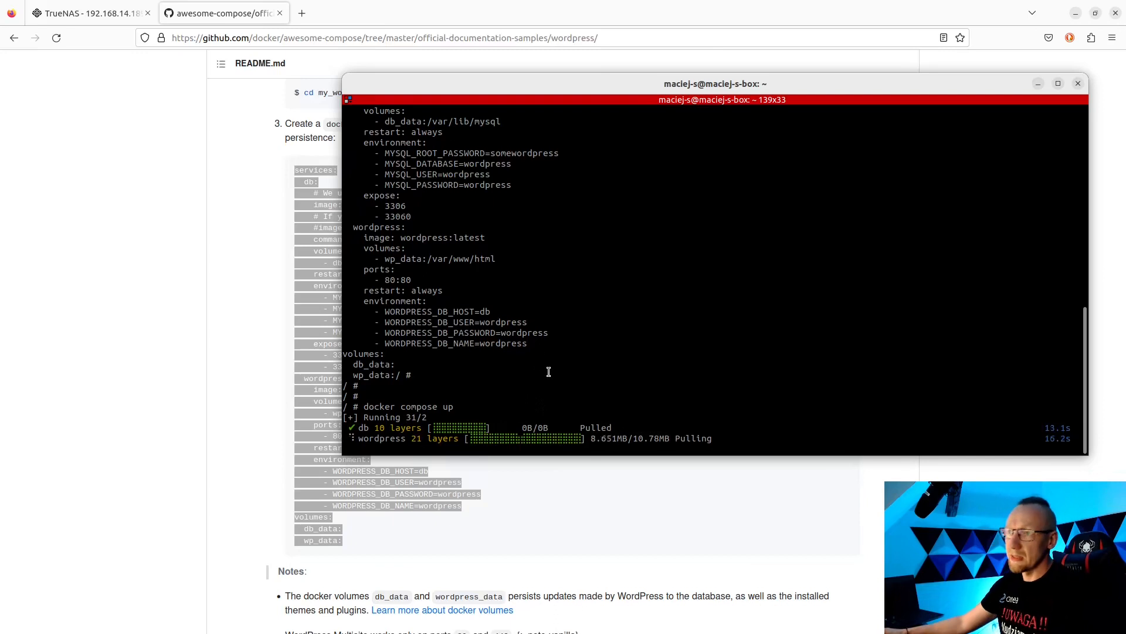
left_click_drag(549, 77, 597, 109)
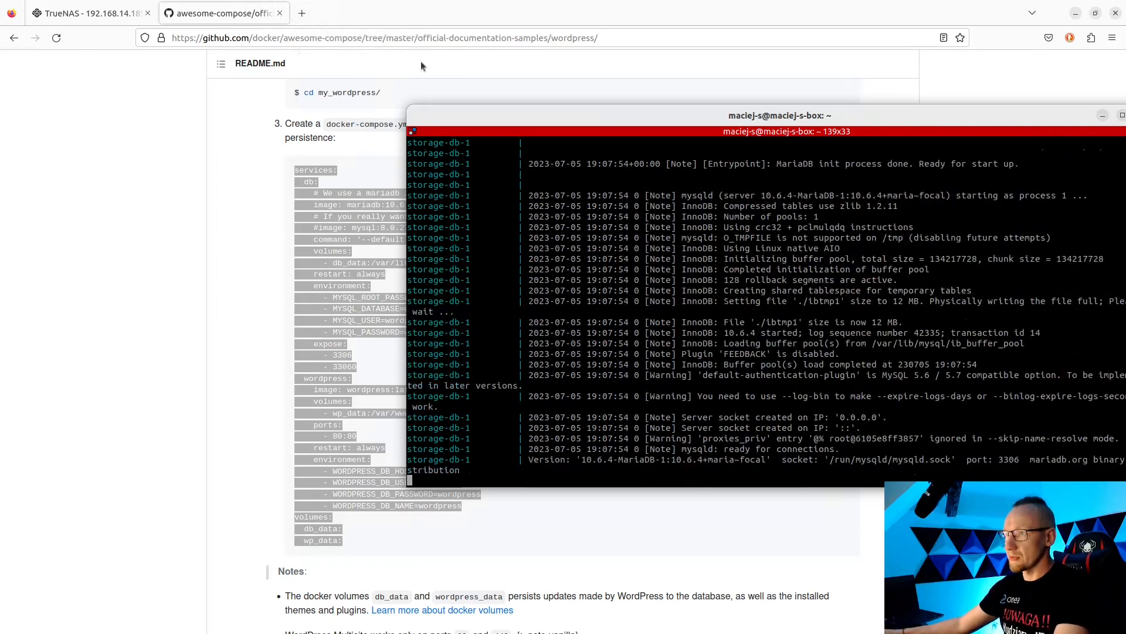
Open 192.168.14.126 in a new Firefox tab to check that the WordPress site responds
left_click(301, 14)
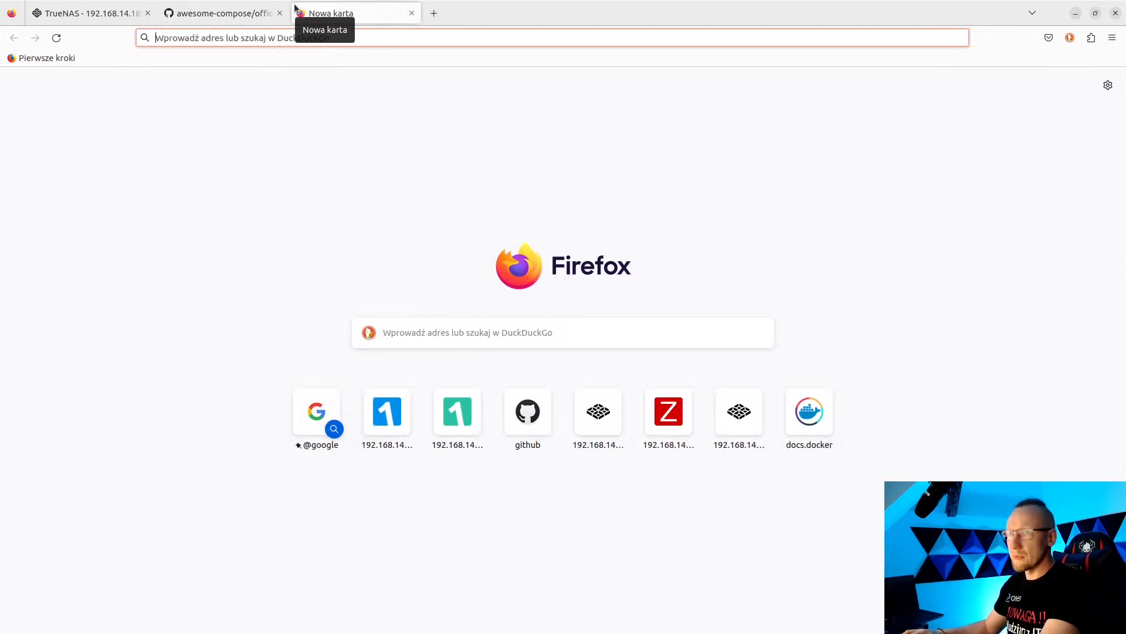
type("192.168.14.1")
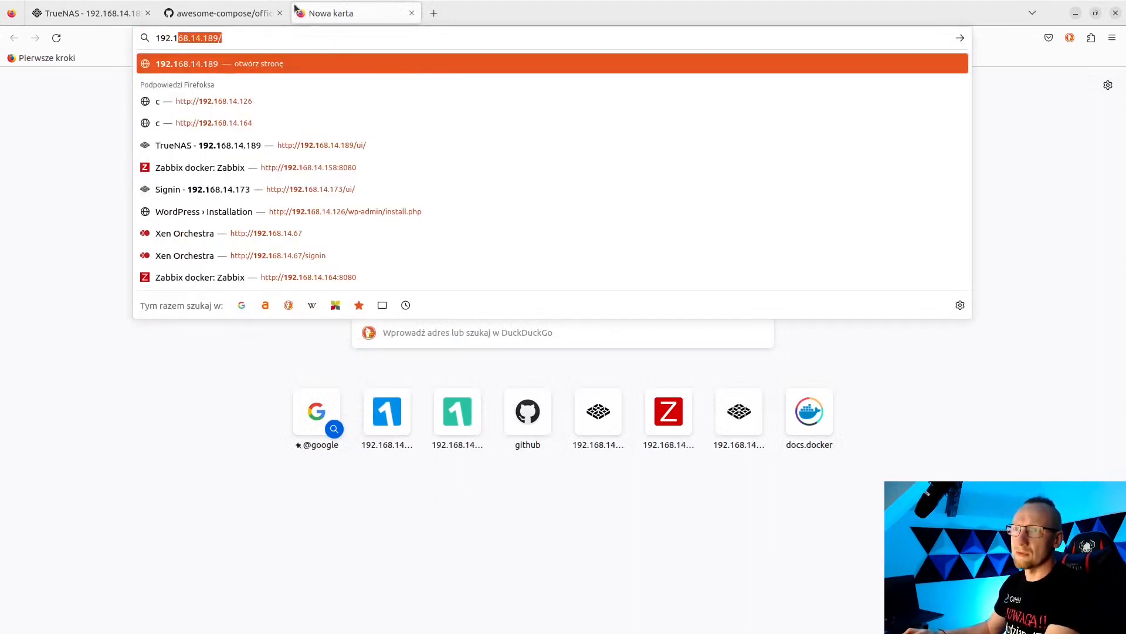
type("26")
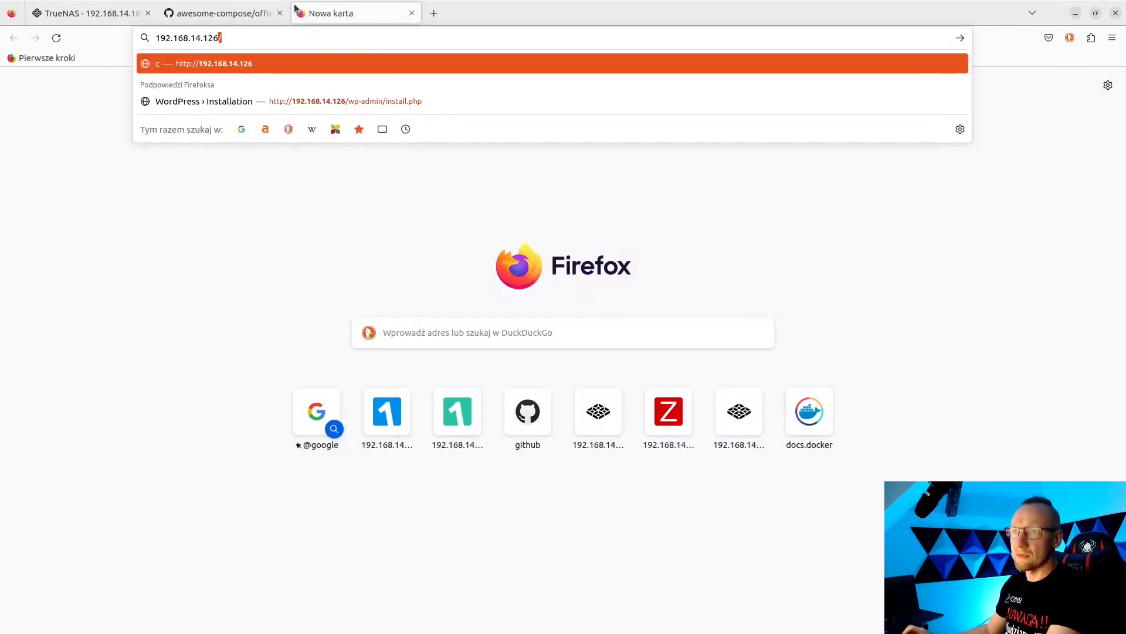
key("Return")
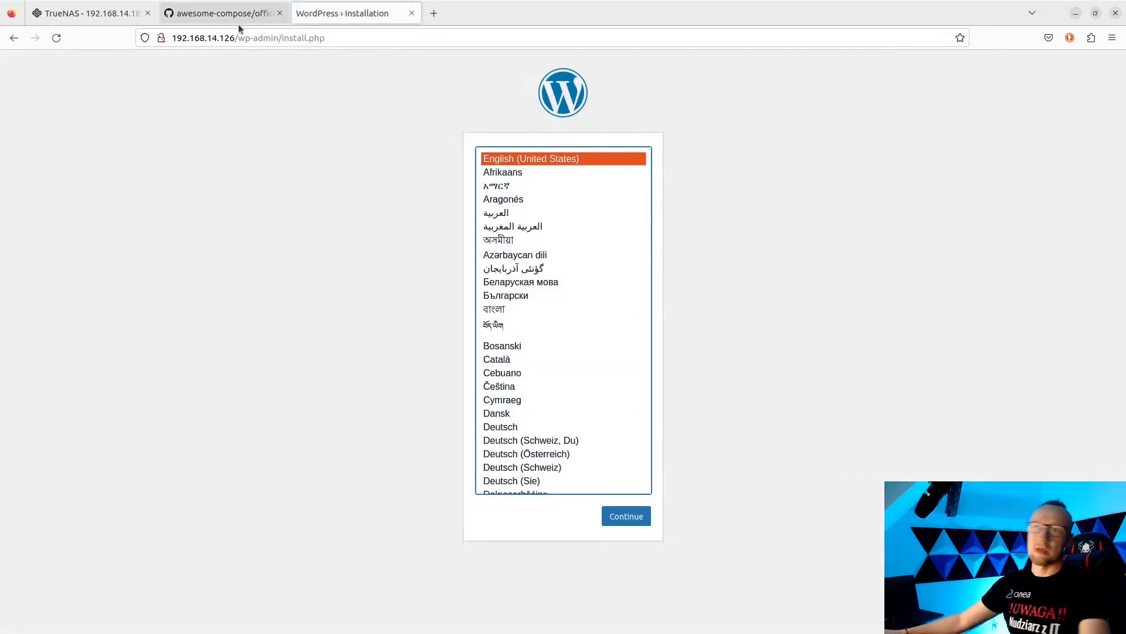
Return to the terminal, stop the foreground compose run and restart the containers detached with docker compose up -d
left_click(228, 20)
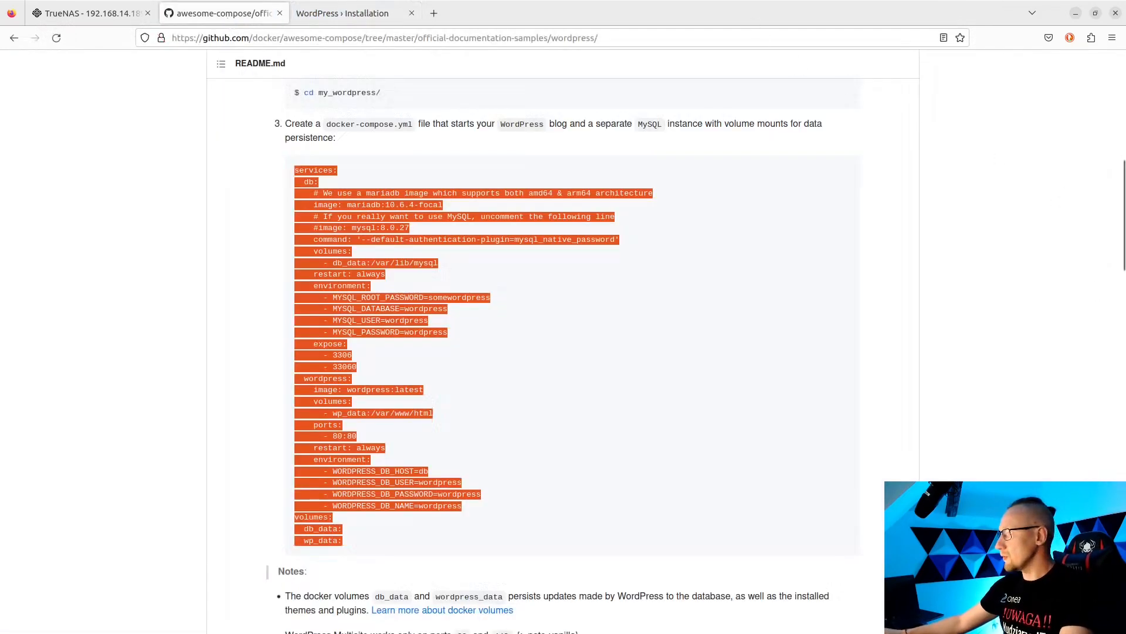
key("alt+Tab")
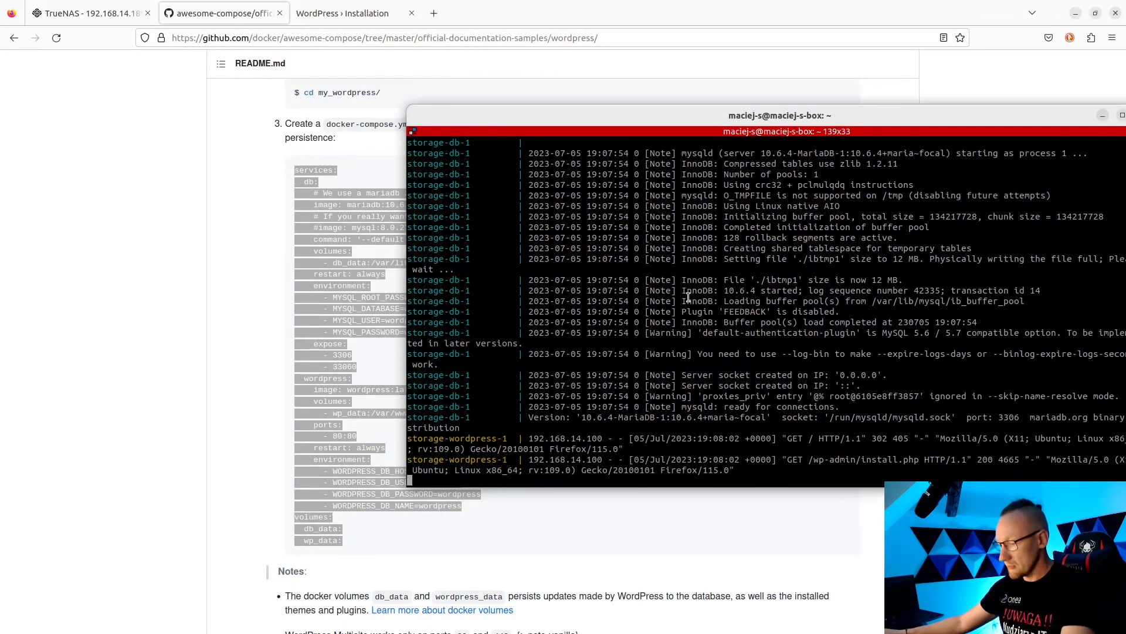
key("ctrl+c")
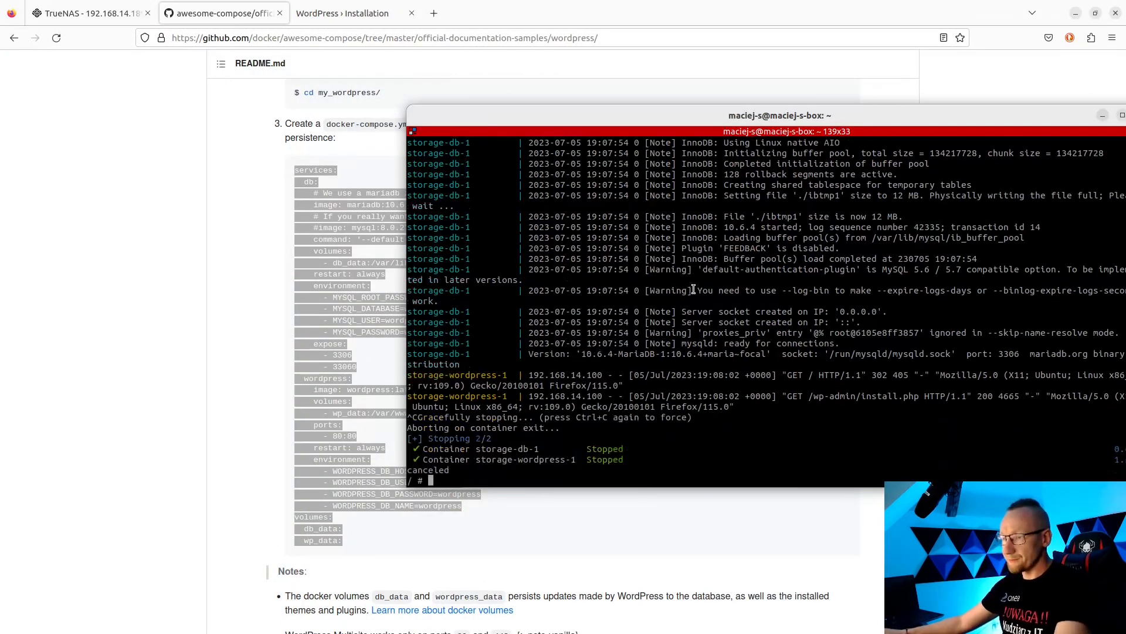
key("Up")
type("-d")
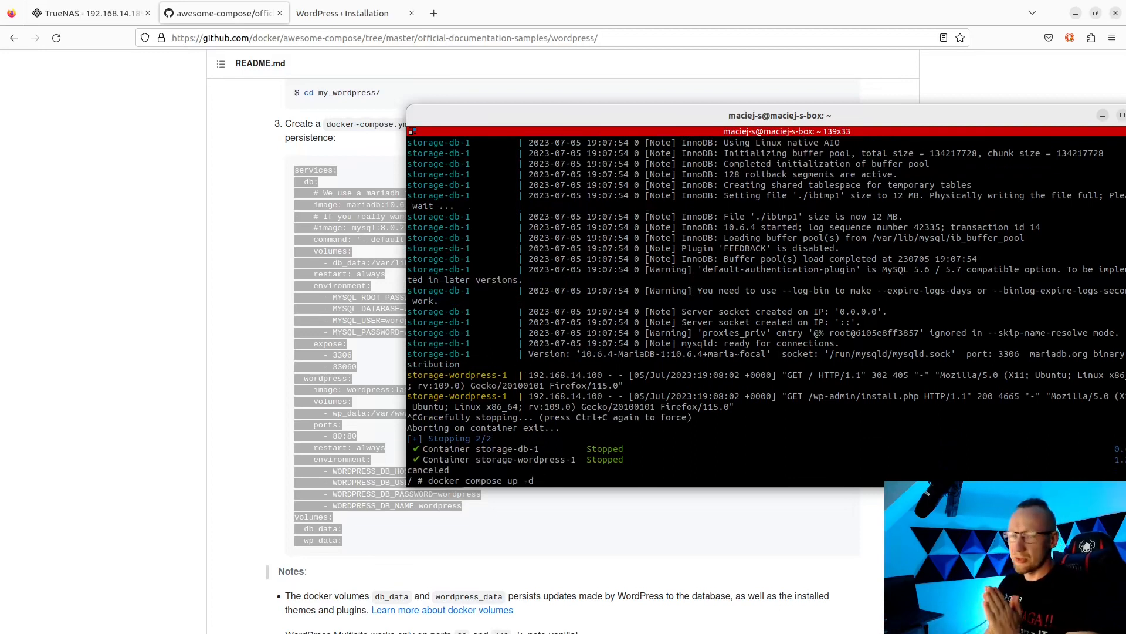
key("Return")
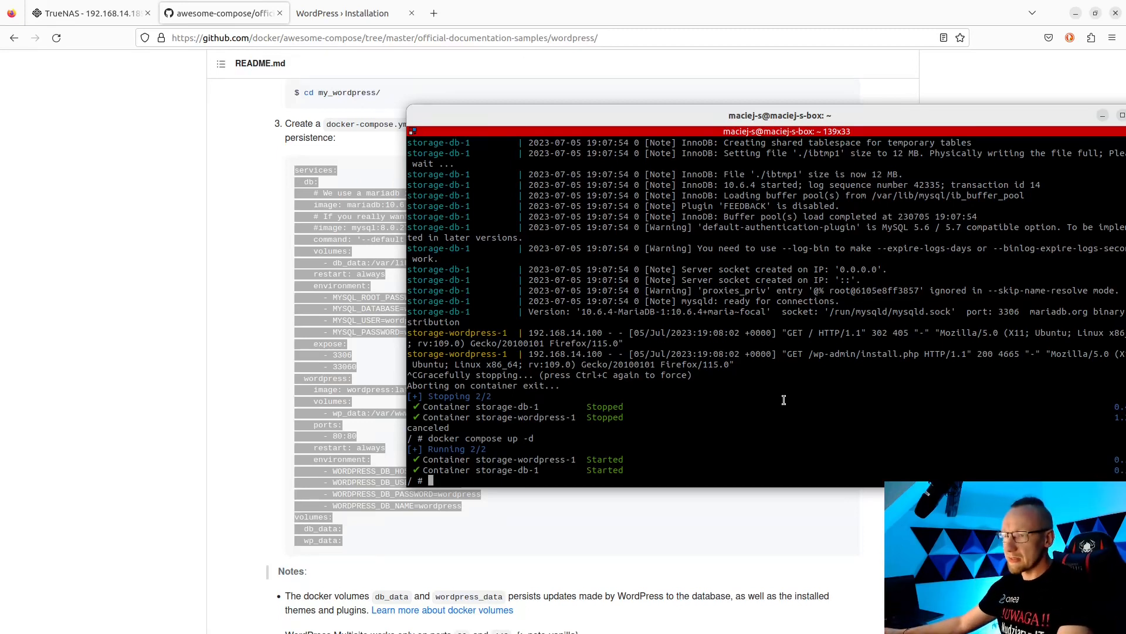
Exit the container shell and launch Midnight Commander with mc at the TrueNAS root prompt
type("exit")
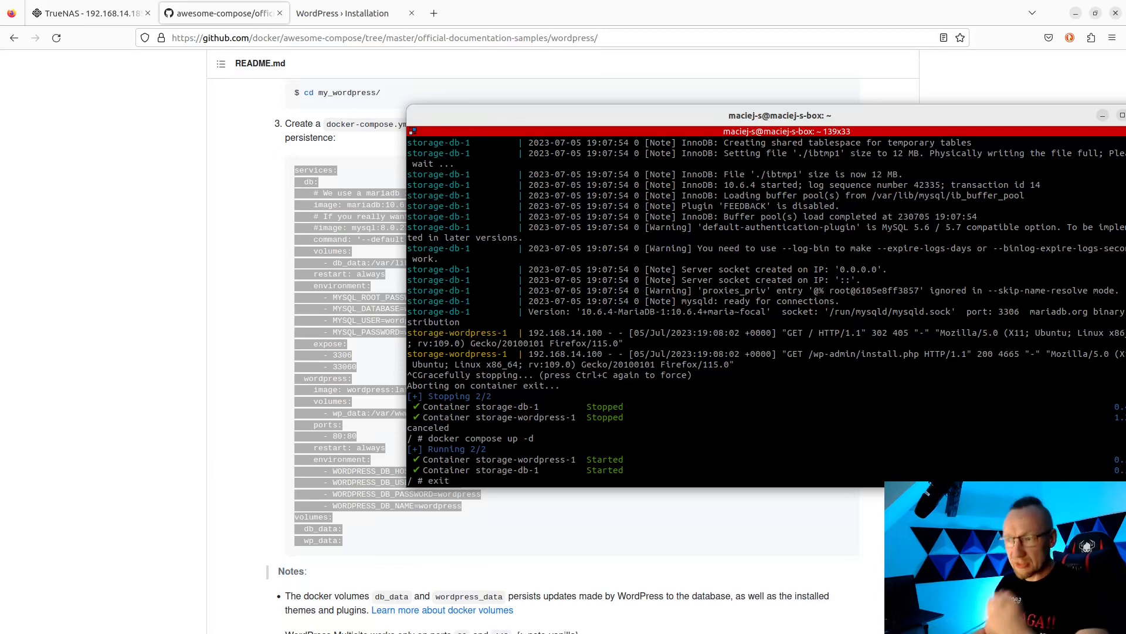
key("Return")
type("mc")
key("Return")
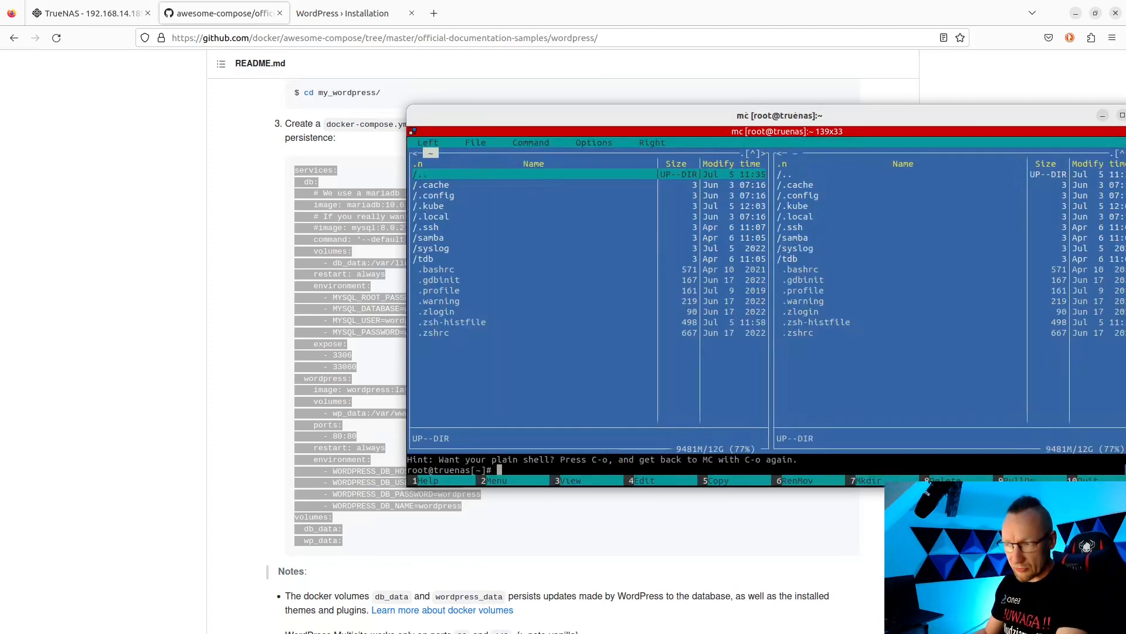
Browse to /mnt/test-pool/docker-compose/docker in the file manager and examine the Docker data folders
key("Return")
key("Down")
key("Down")
key("Down")
key("Down")
key("Down")
key("Down")
key("Down")
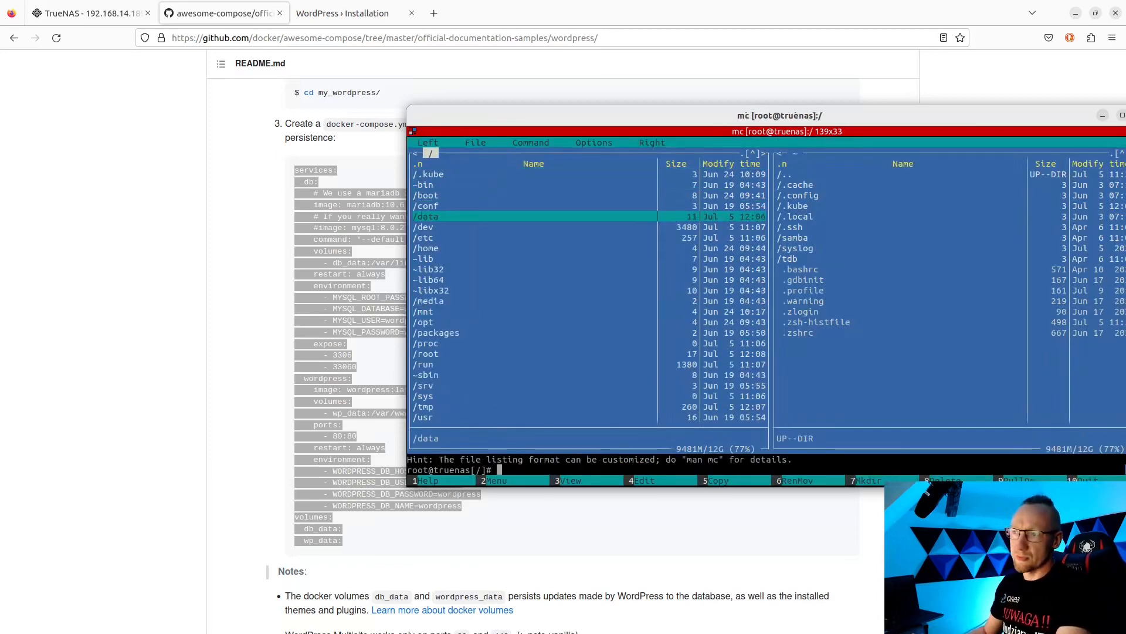
key("Down")
key("Down")
key("Down")
key("Down")
key("Down")
key("Down")
key("Return")
key("Down")
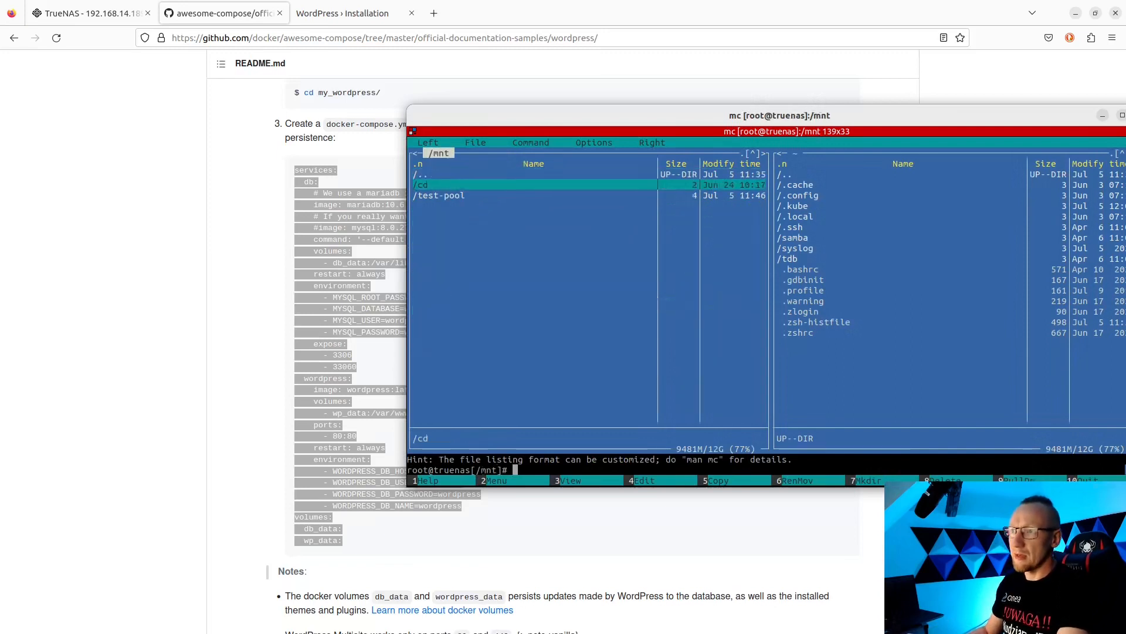
key("Return")
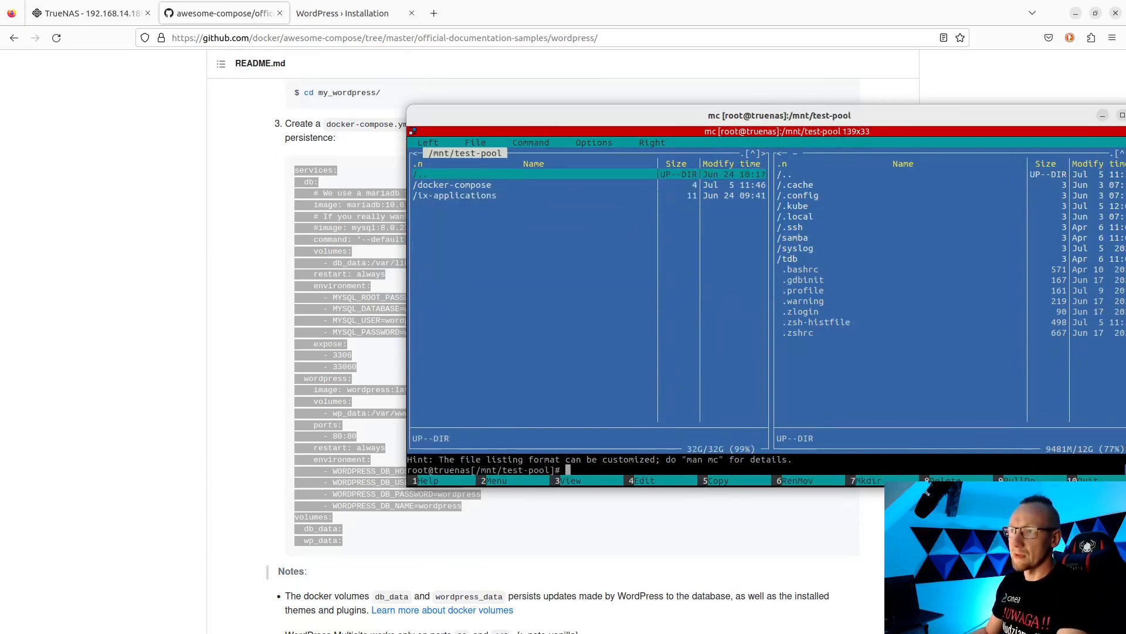
key("Down")
key("Return")
key("Down")
key("Return")
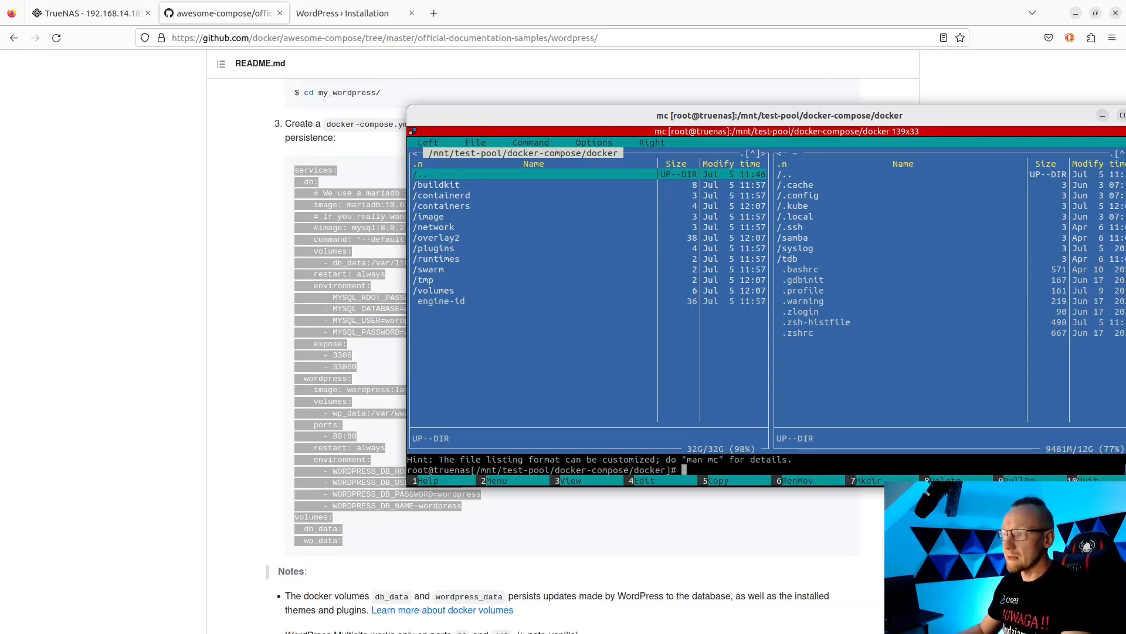
Go back up to the parent folder, open the storage dataset folder and highlight docker-compose.yml
key("Return")
key("Down")
key("Return")
key("Down")
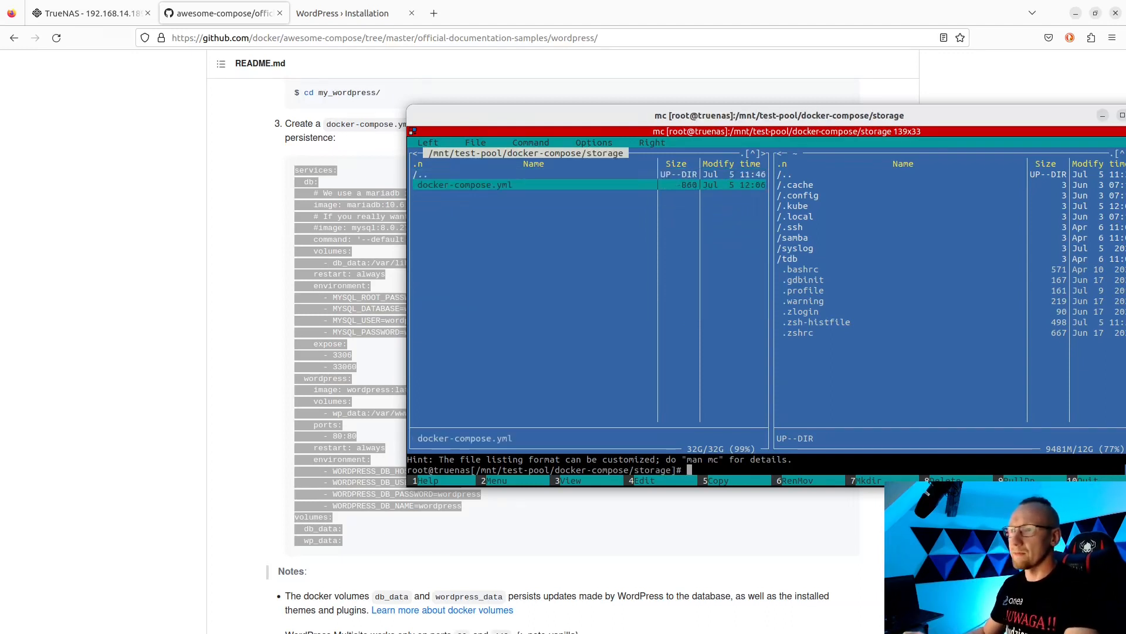
Return from the storage folder to its docker-compose parent folder and quit Midnight Commander
key("Up")
key("Return")
key("Return")
key("Down")
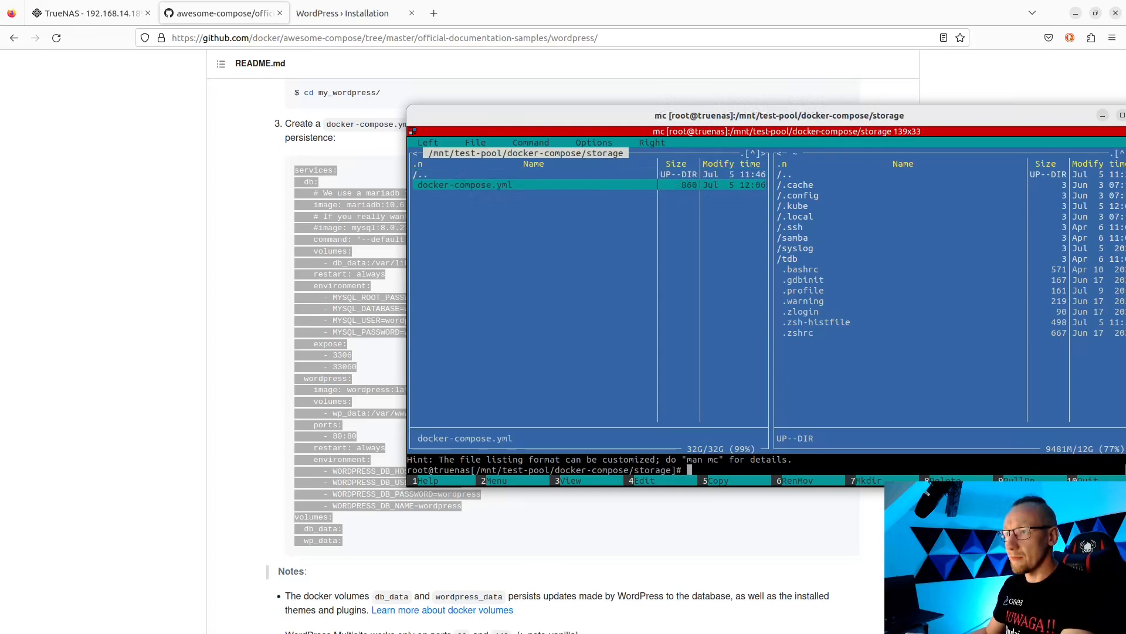
key("Up")
key("Down")
key("Up")
key("Return")
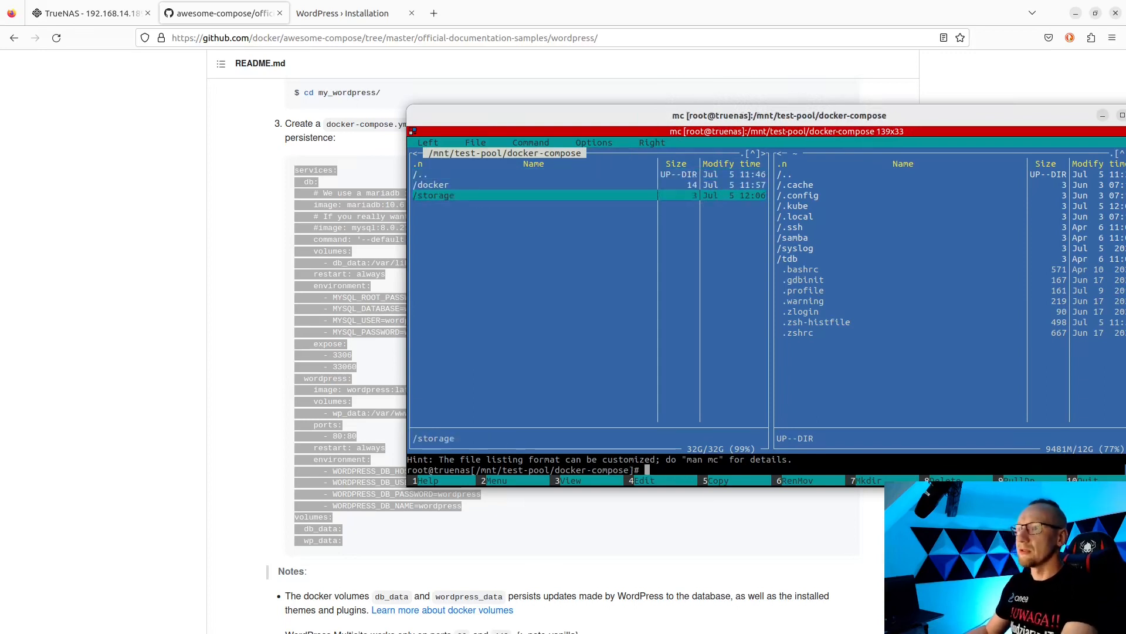
key("Up")
key("Down")
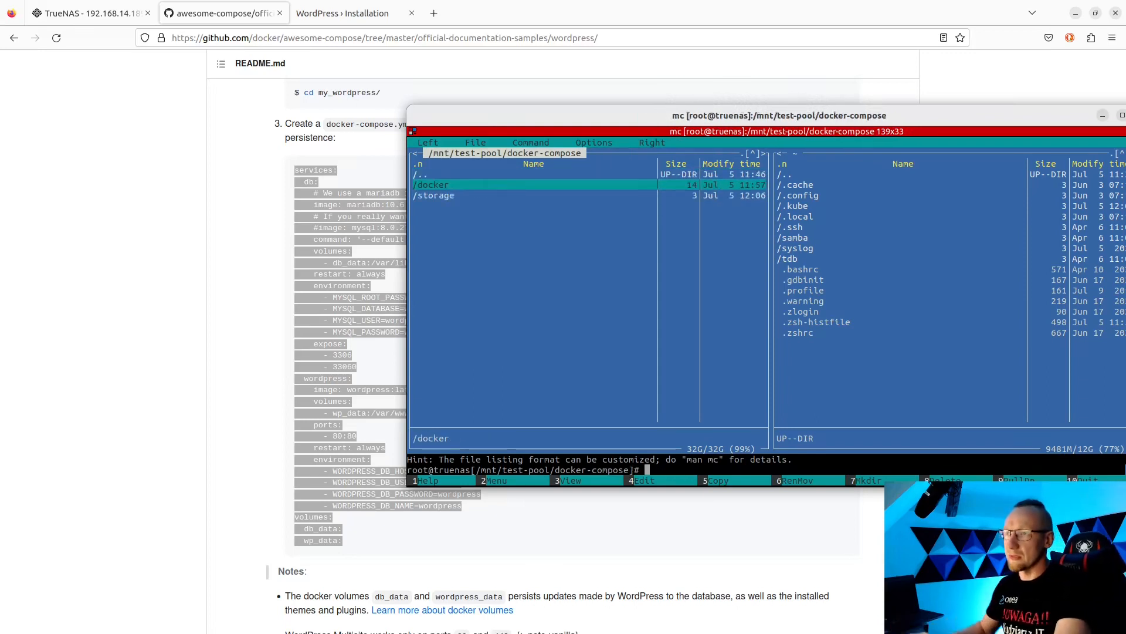
key("Up")
key("Up")
key("Return")
key("F10")
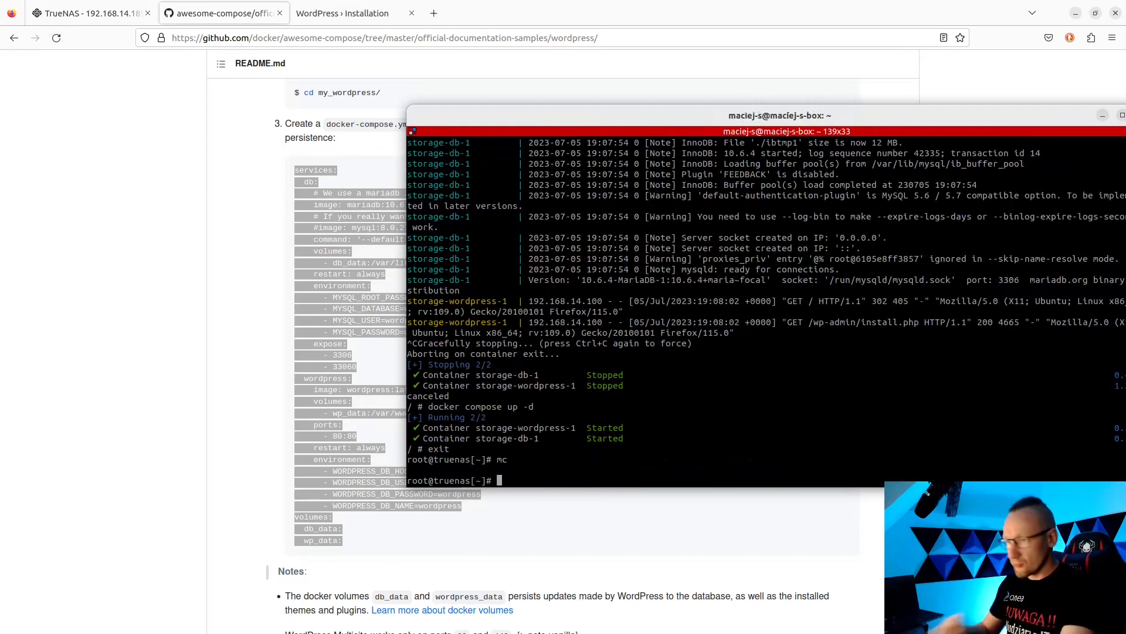
key("Up")
key("Up")
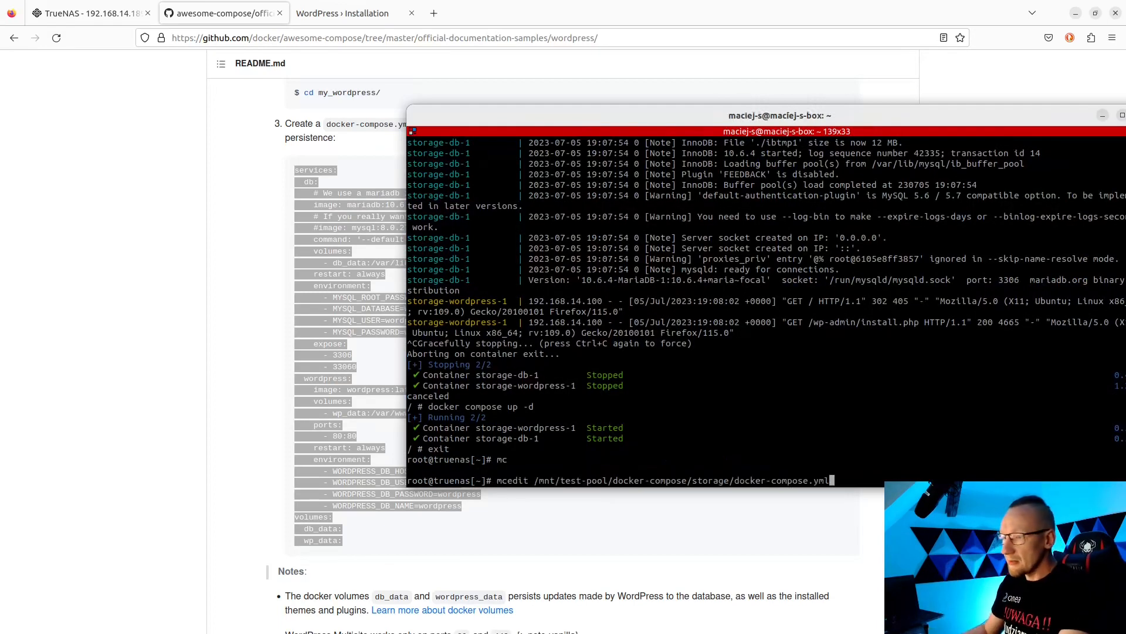
key("Down")
key("BackSpace")
key("BackSpace")
key("BackSpace")
key("BackSpace")
key("BackSpace")
key("BackSpace")
key("BackSpace")
key("BackSpace")
key("BackSpace")
key("BackSpace")
key("BackSpace")
key("BackSpace")
key("BackSpace")
key("BackSpace")
key("BackSpace")
key("Up")
key("Up")
key("Down")
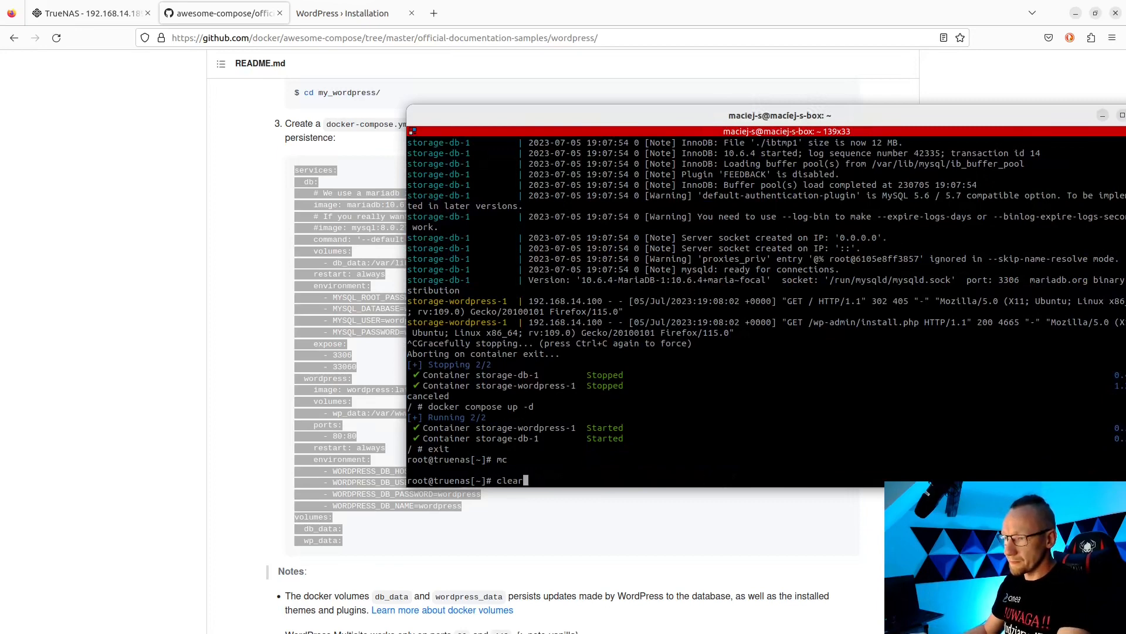
key("Down")
key("Up")
key("ctrl+u")
Launch Midnight Commander with mc and browse to the /mnt/test-pool/docker-compose folder
type("m")
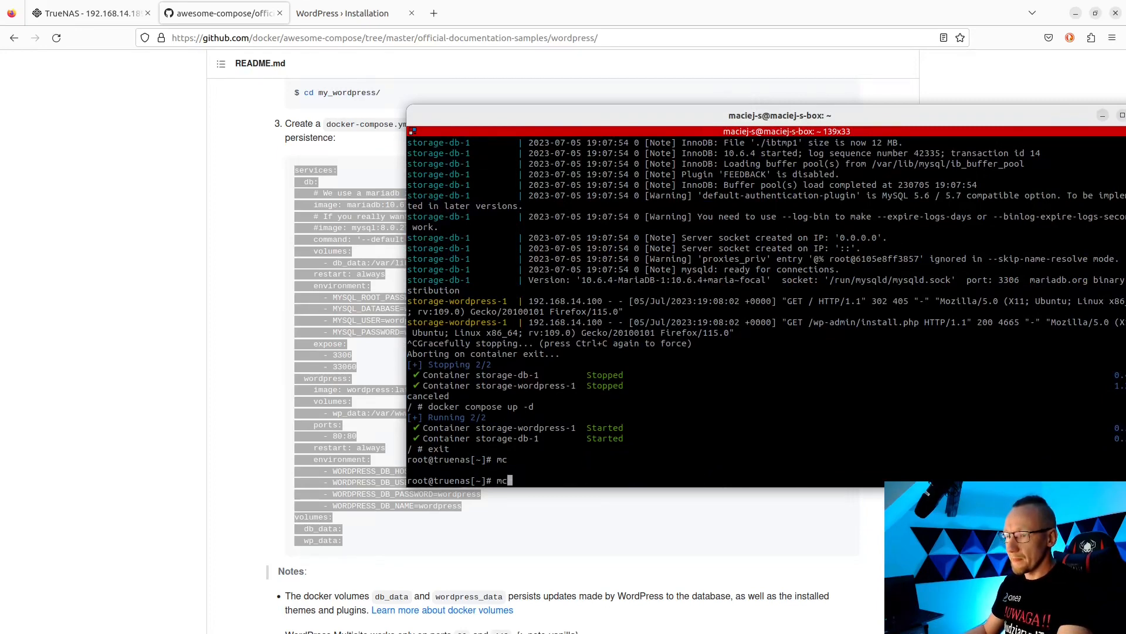
type("c")
key("Return")
key("Up")
key("Up")
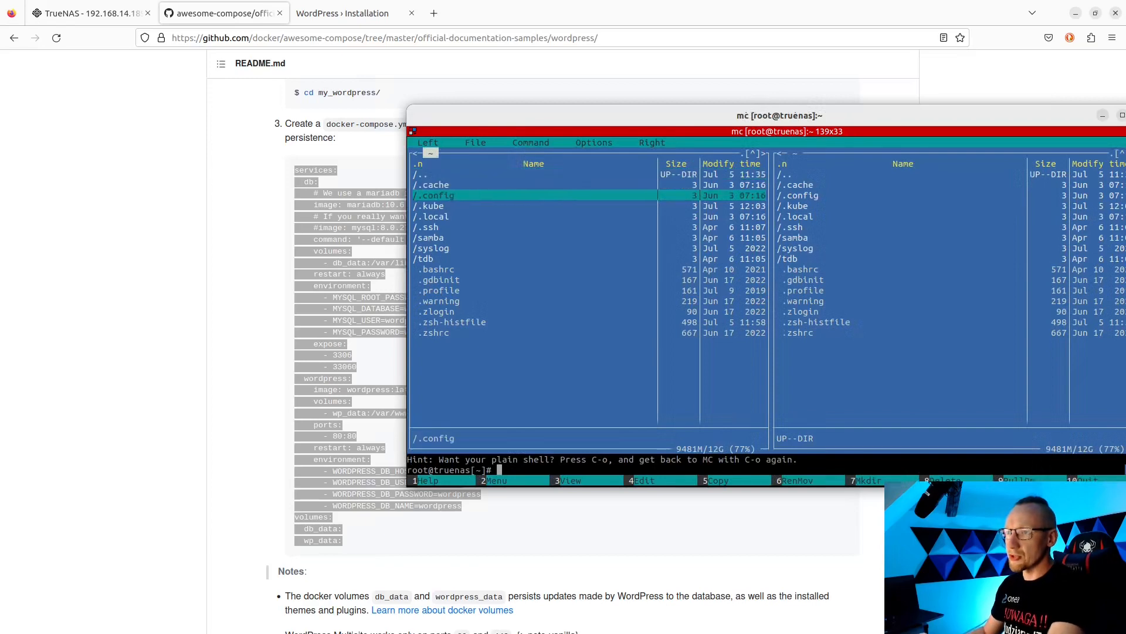
key("Return")
key("Down")
key("Up")
key("Up")
key("Up")
key("Up")
key("Up")
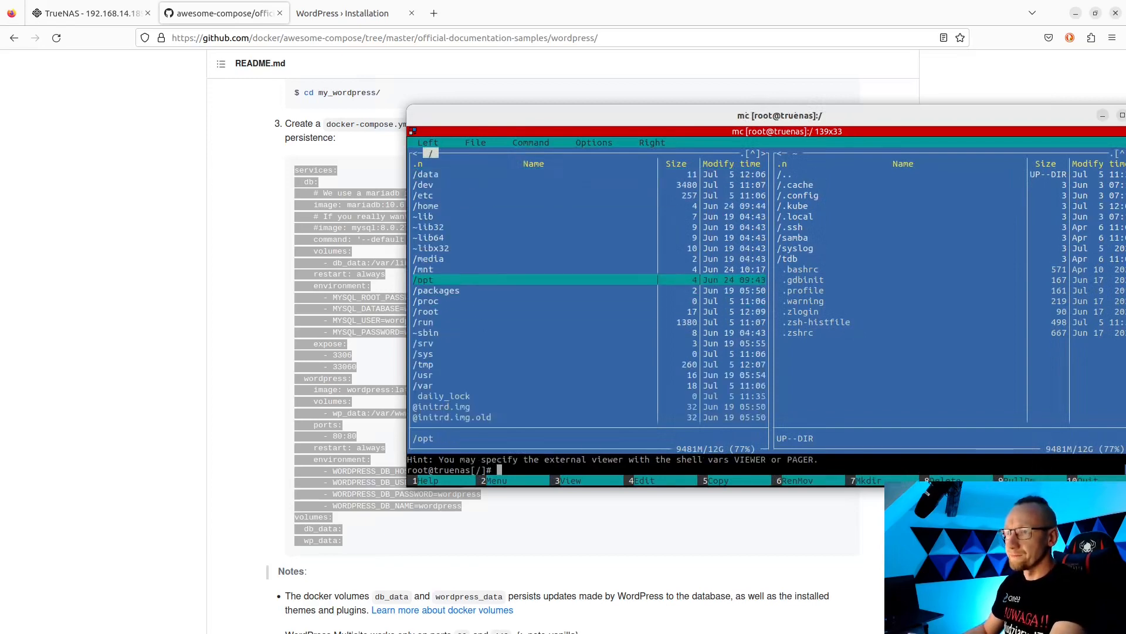
key("Return")
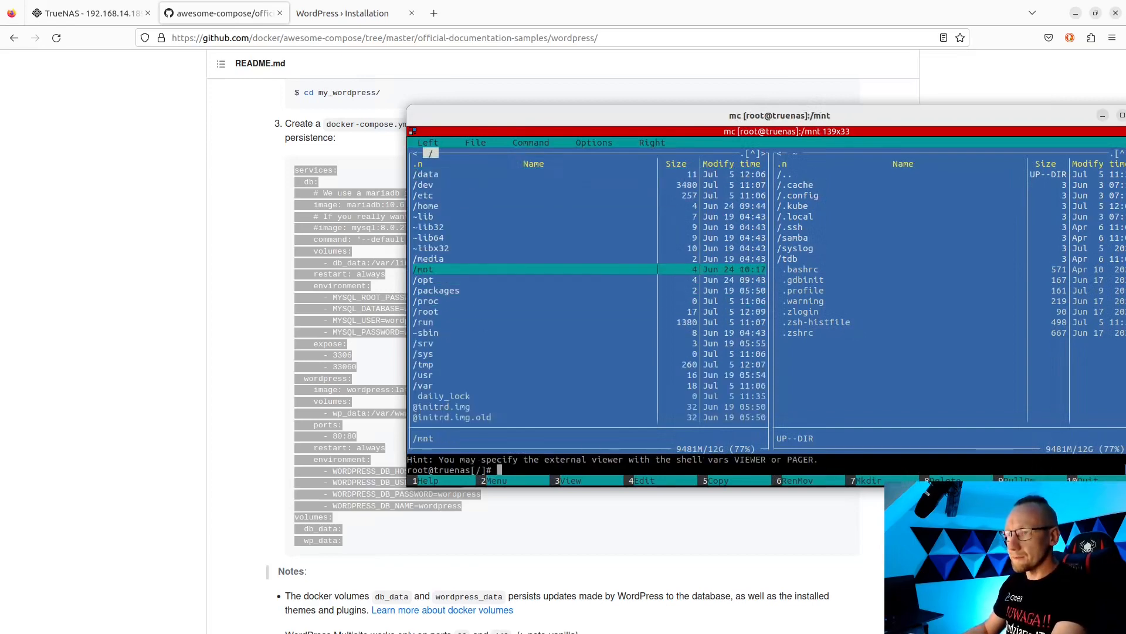
key("Down")
key("Return")
key("Down")
key("Return")
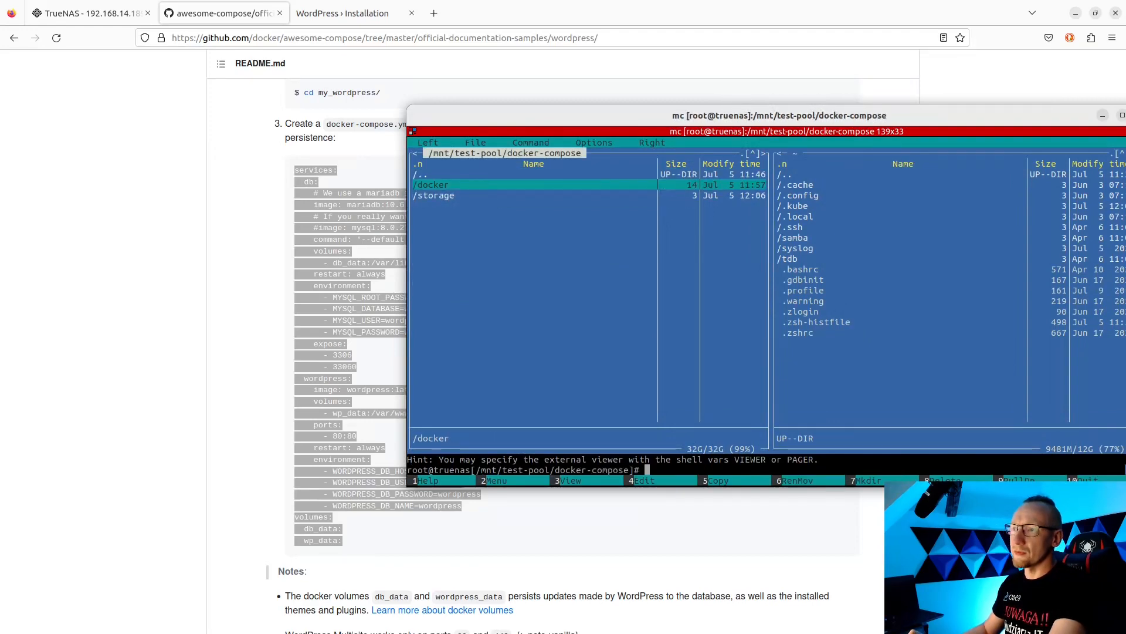
Open docker-compose.yml from the storage folder for editing, choosing option 2, /usr/bin/mcedit, as the editor
key("Down")
key("Return")
key("Down")
key("F4")
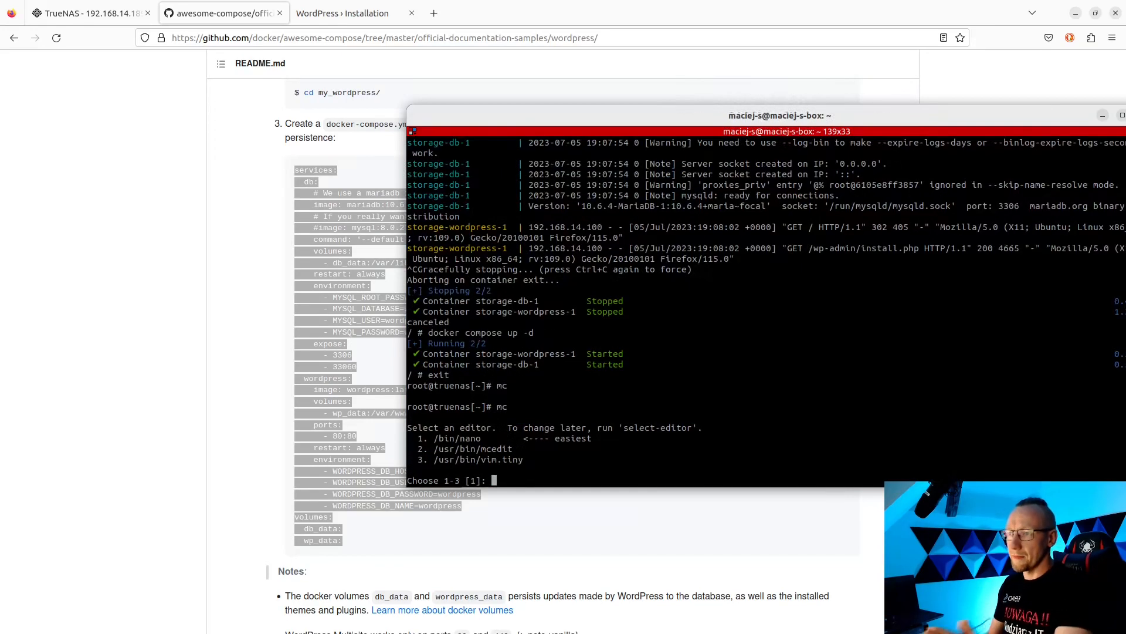
type("2")
key("Return")
Look through docker-compose.yml from the db service to the volumes section at the end of the file
key("Down")
key("Down")
key("Down")
key("Down")
key("Down")
key("Down")
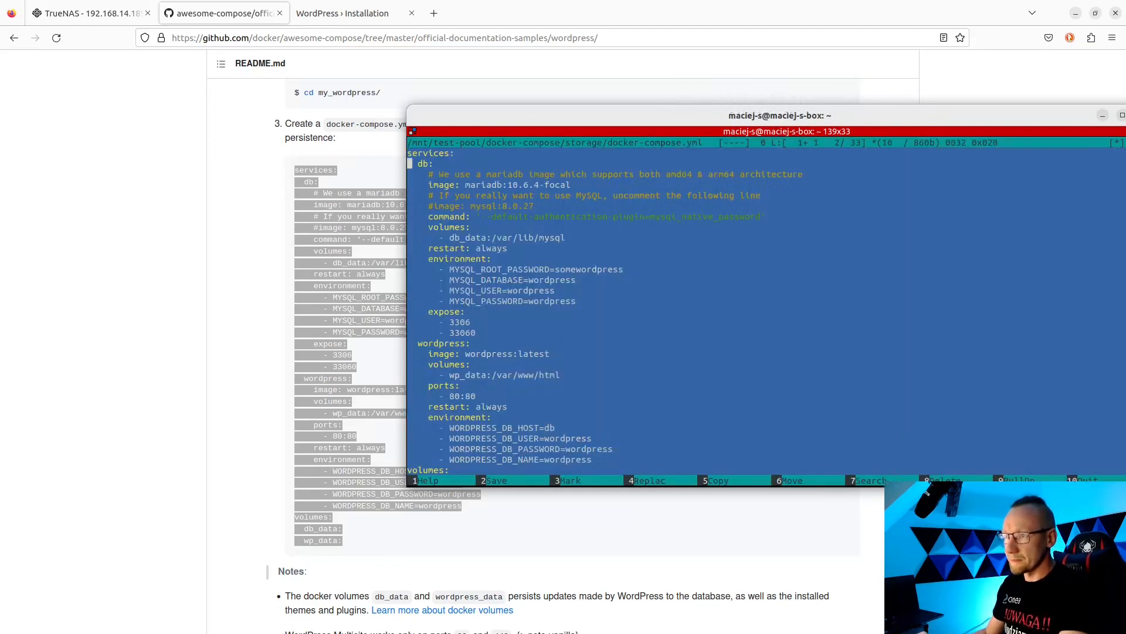
key("Down")
key("Down")
key("Down")
key("Down")
key("Down")
key("Down")
key("Down")
key("Down")
key("Down")
key("Down")
key("Down")
key("Down")
key("Down")
key("Down")
key("Down")
key("Down")
key("Down")
key("Down")
key("Down")
key("Down")
key("Up")
key("Up")
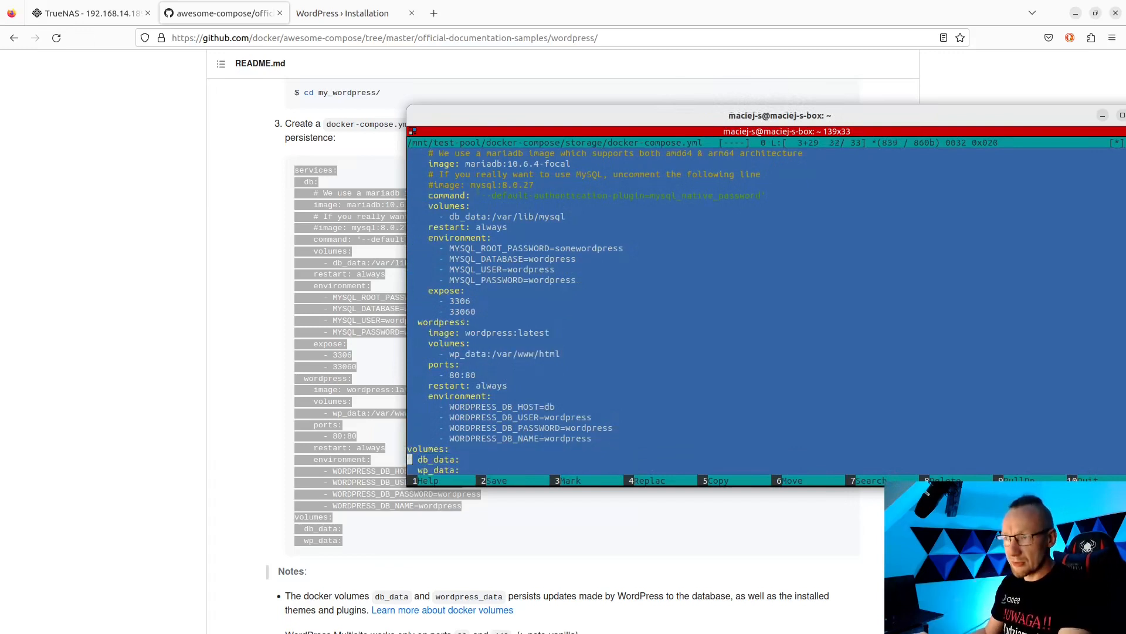
key("Down")
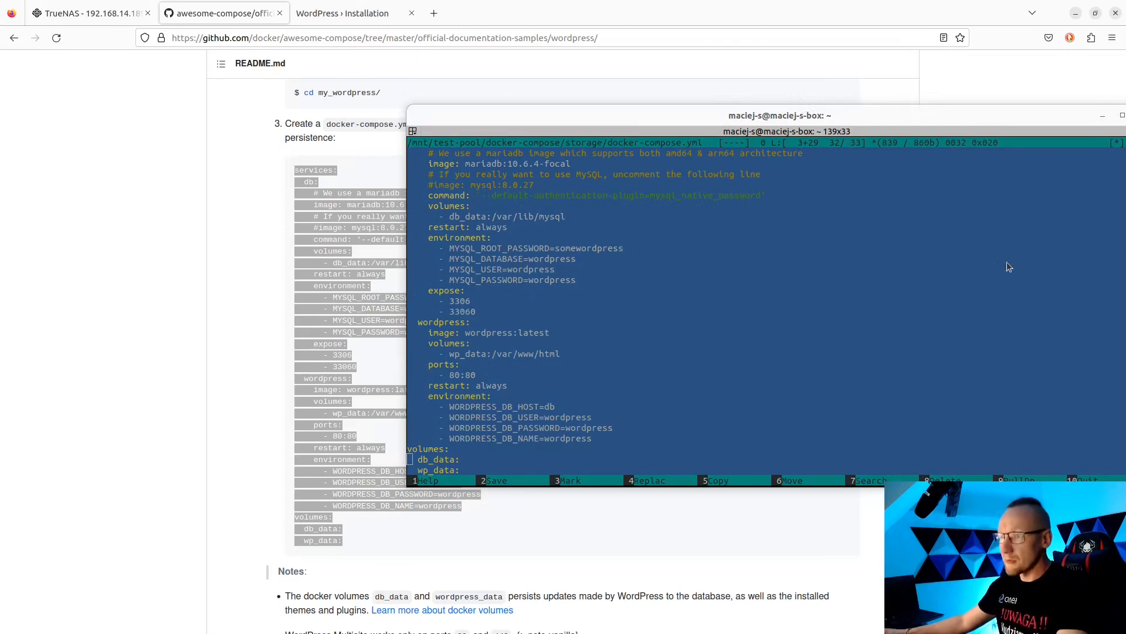
Replace the db service's volume source db_data with the path /mnt/storage/mysql, keeping the target /var/lib/mysql
left_click(485, 218)
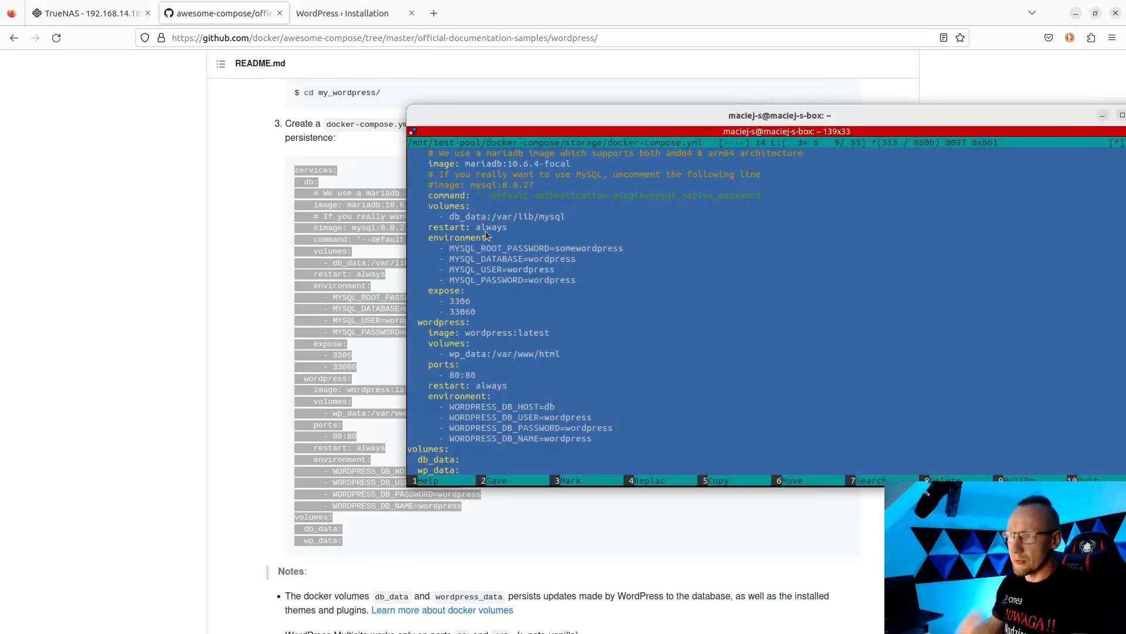
key("Delete")
key("BackSpace")
key("BackSpace")
key("BackSpace")
key("BackSpace")
key("BackSpace")
key("BackSpace")
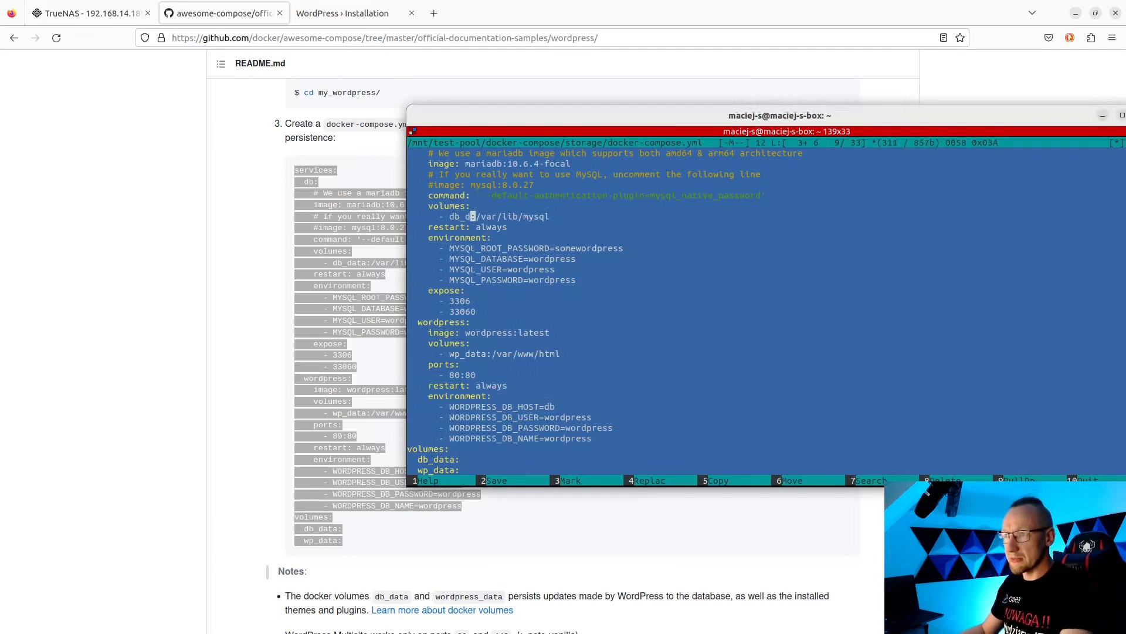
type("/mnt")
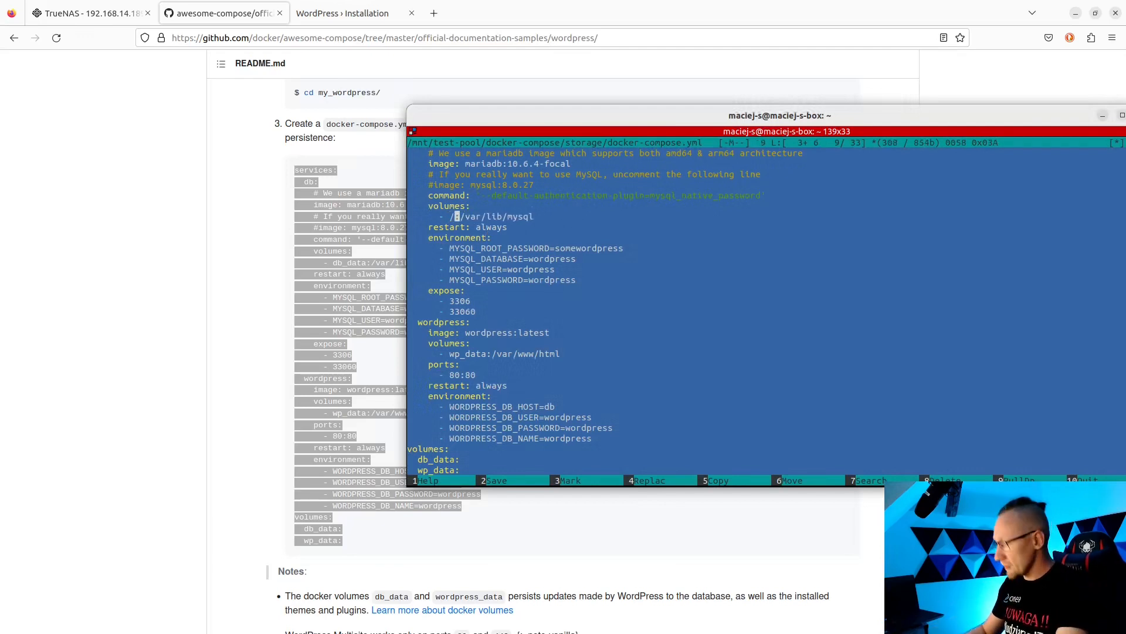
type("/storag")
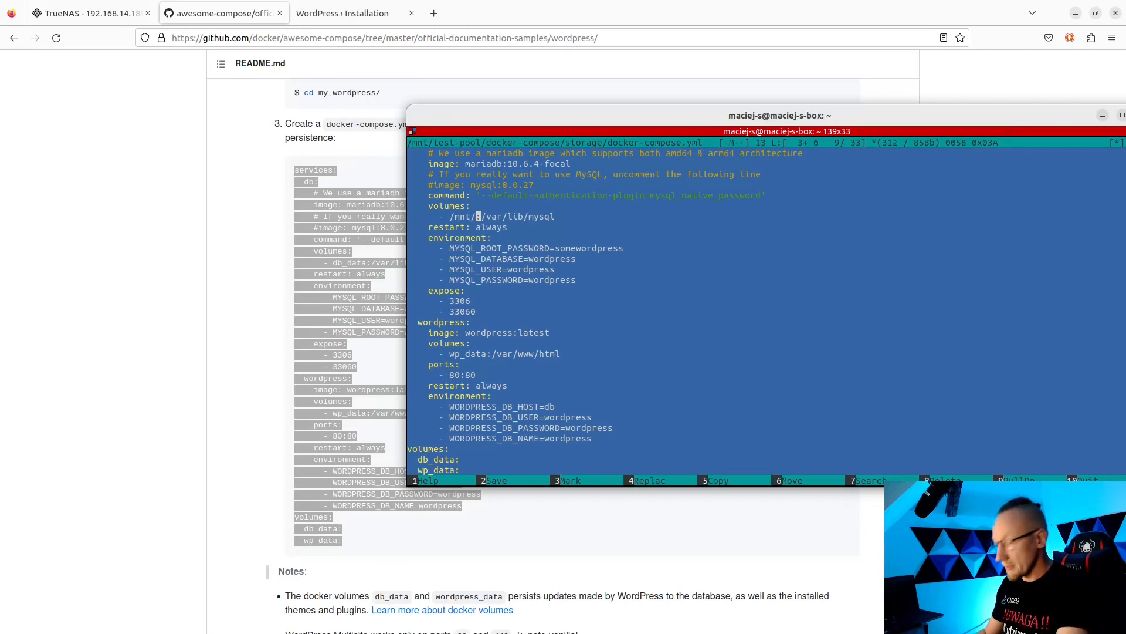
type("e")
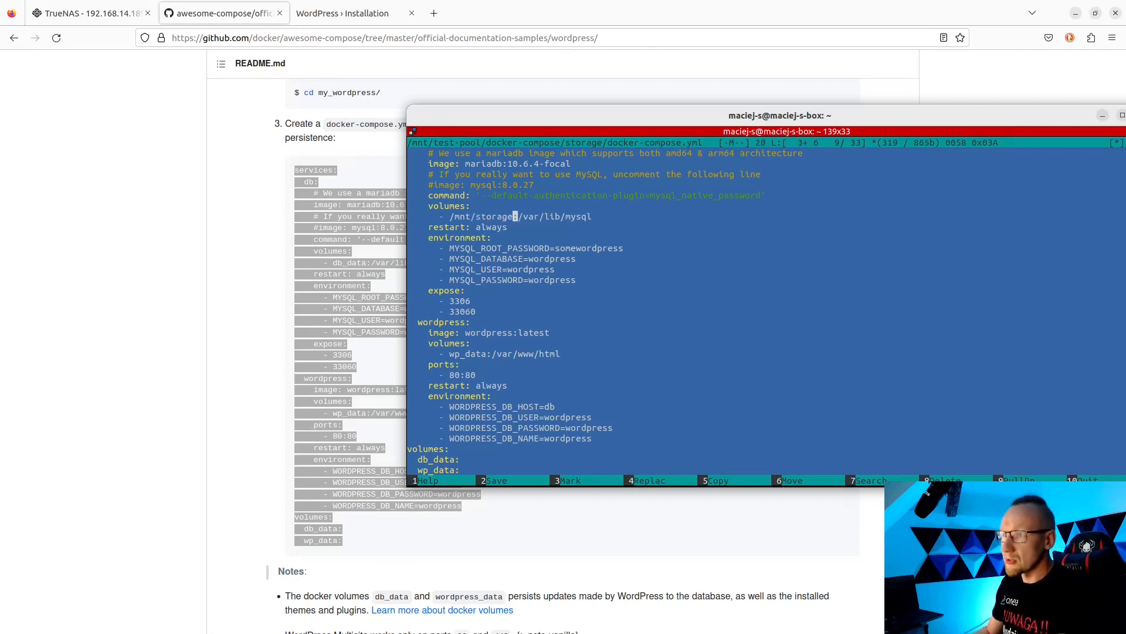
type("/")
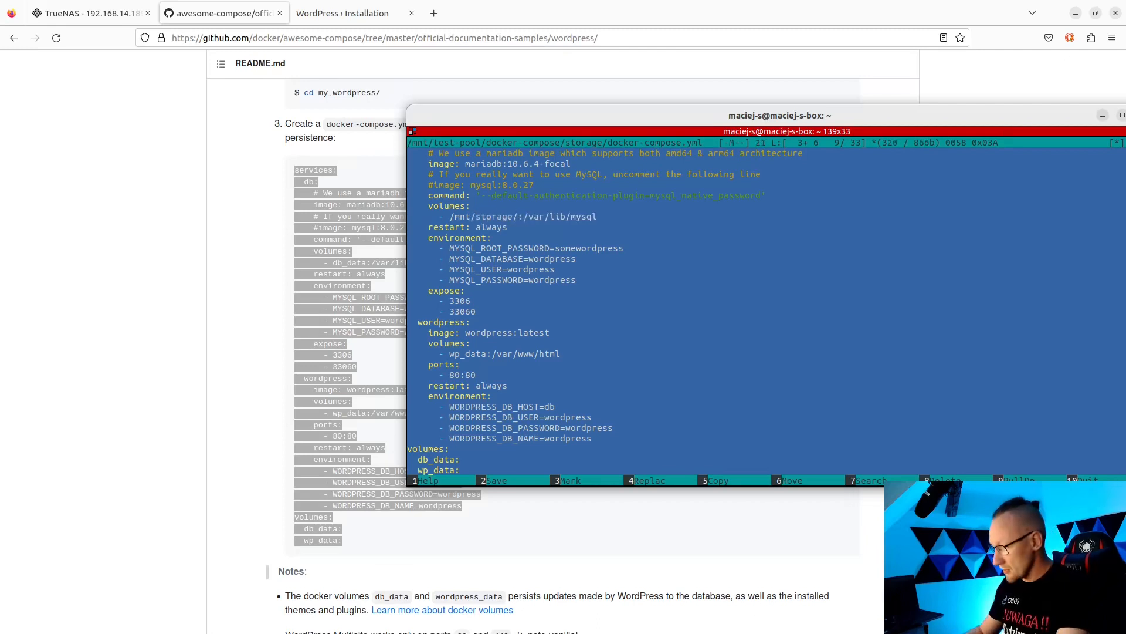
type("mysql")
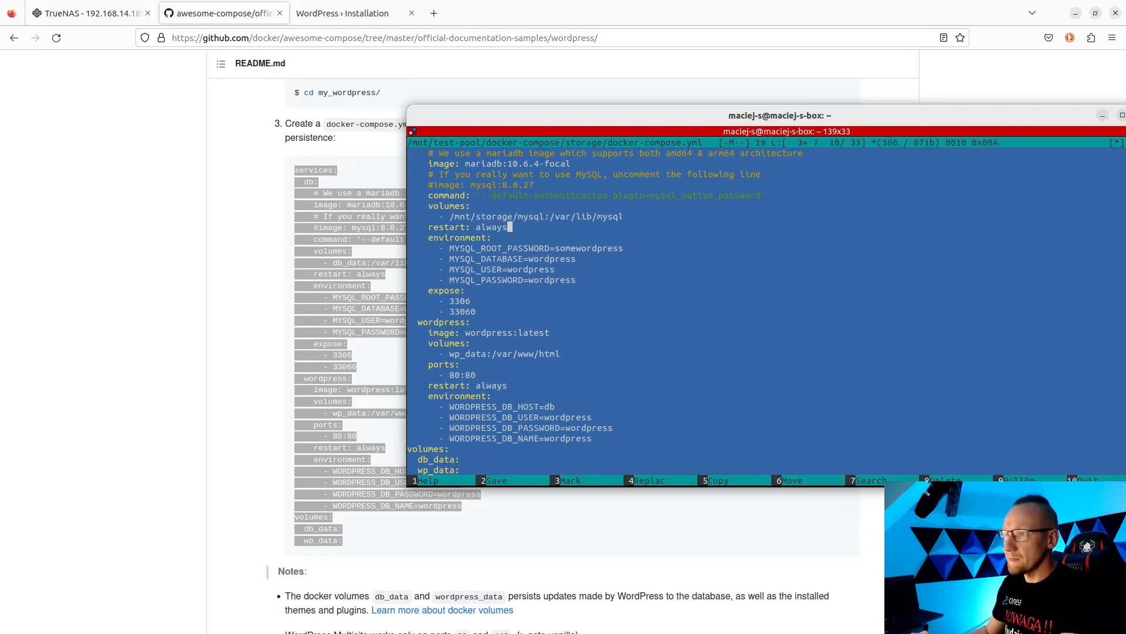
Replace the wordpress service's volume source wp_data with the path /mnt/storage/data, keeping the target /var/www/html
key("Down")
key("Down")
key("Down")
key("Down")
key("Down")
key("Down")
key("Down")
key("Down")
key("Down")
key("Down")
key("Down")
key("Down")
key("Down")
key("Down")
key("Down")
key("Up")
key("Up")
key("Left")
key("Left")
key("Left")
key("Left")
key("Left")
key("Left")
key("Left")
key("Left")
key("Left")
key("Left")
key("Left")
key("Left")
key("Left")
key("Left")
key("Left")
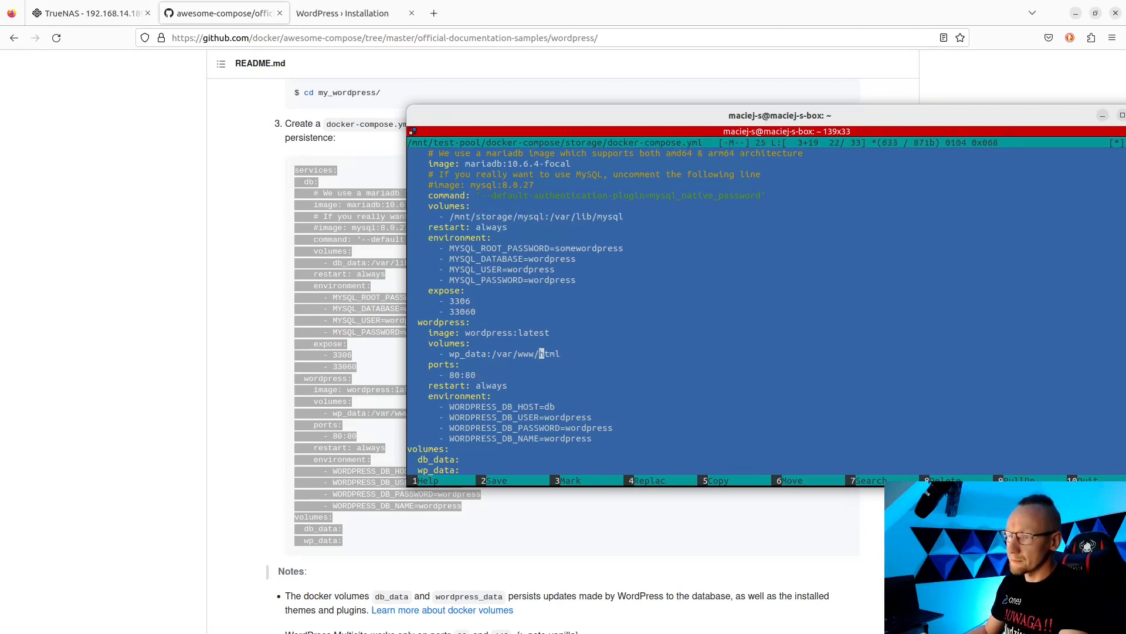
key("Right")
key("Right")
key("Right")
key("Right")
key("BackSpace")
key("BackSpace")
key("BackSpace")
key("BackSpace")
key("BackSpace")
key("BackSpace")
key("BackSpace")
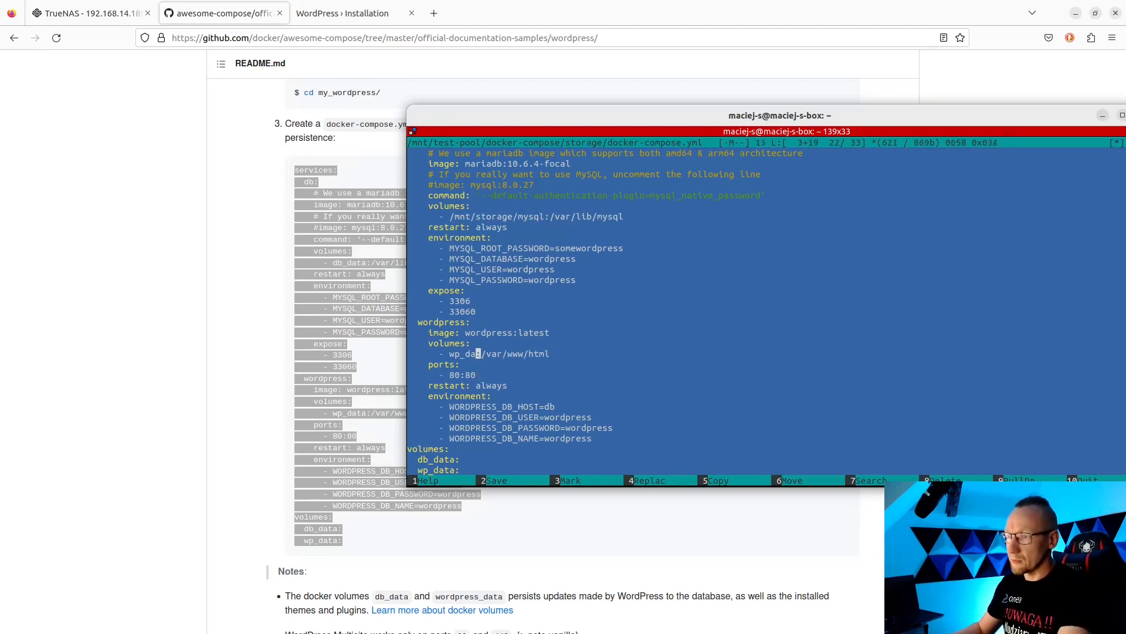
type("/mnt/")
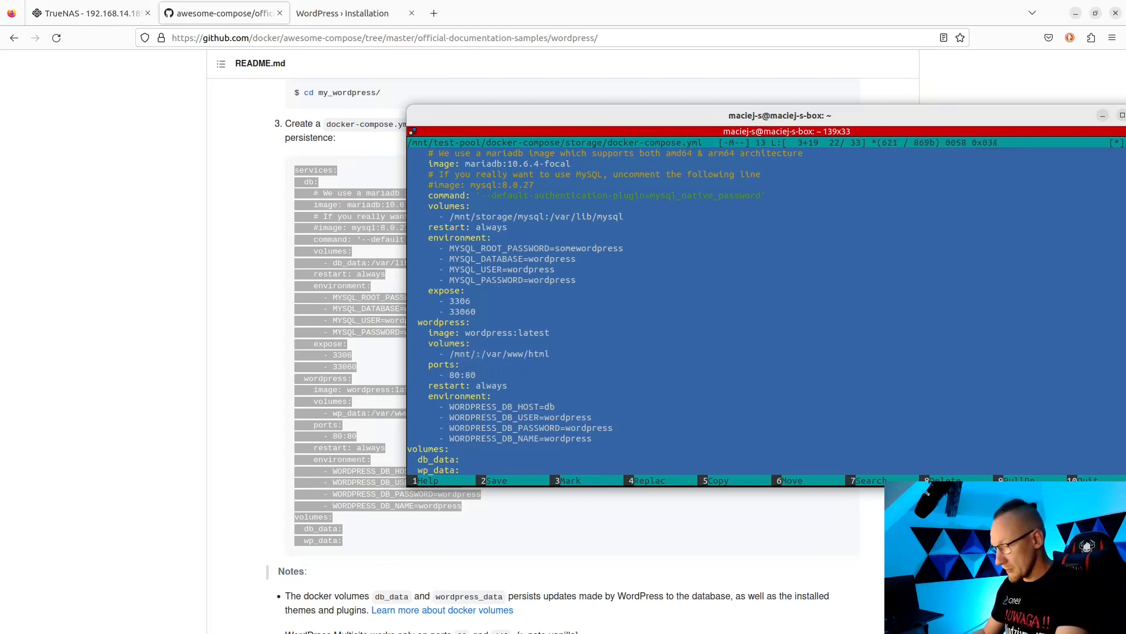
type("storage/")
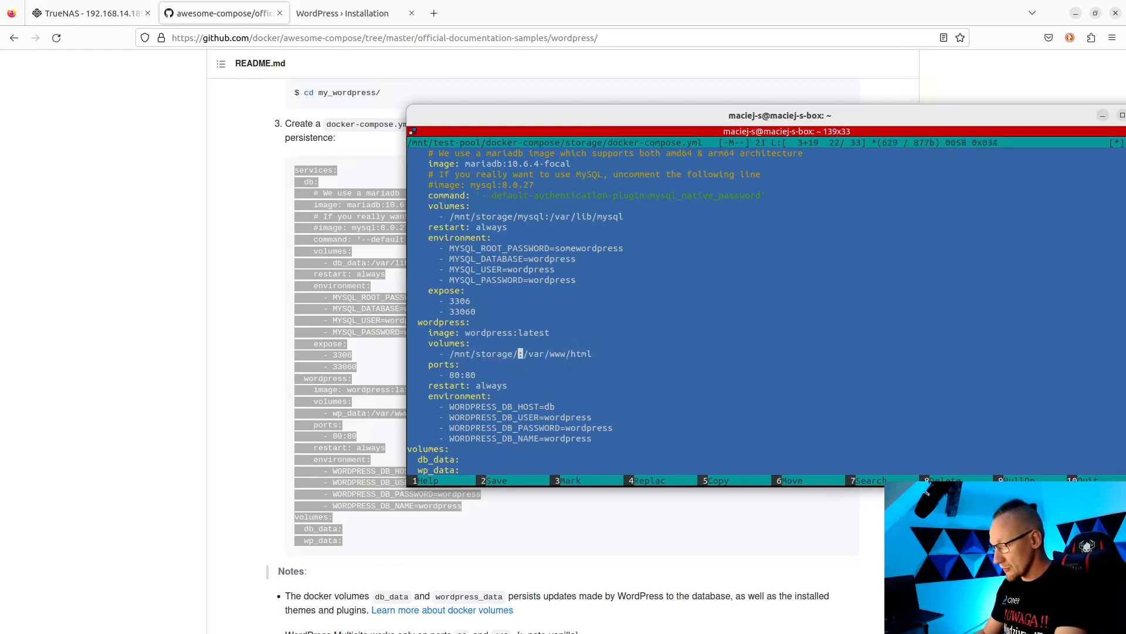
type("data")
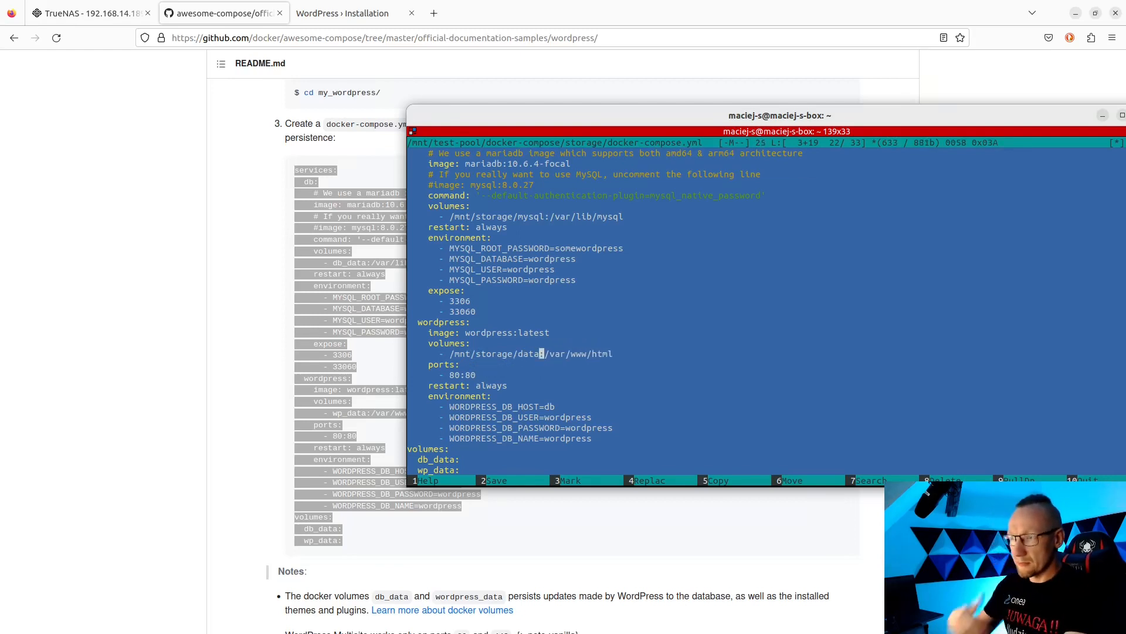
Comment out the top-level volumes section of docker-compose.yml, including its db_data and wp_data entries, with a # before each line
key("Down")
key("Down")
key("Down")
key("Down")
key("Down")
key("Down")
key("Down")
key("Down")
key("Down")
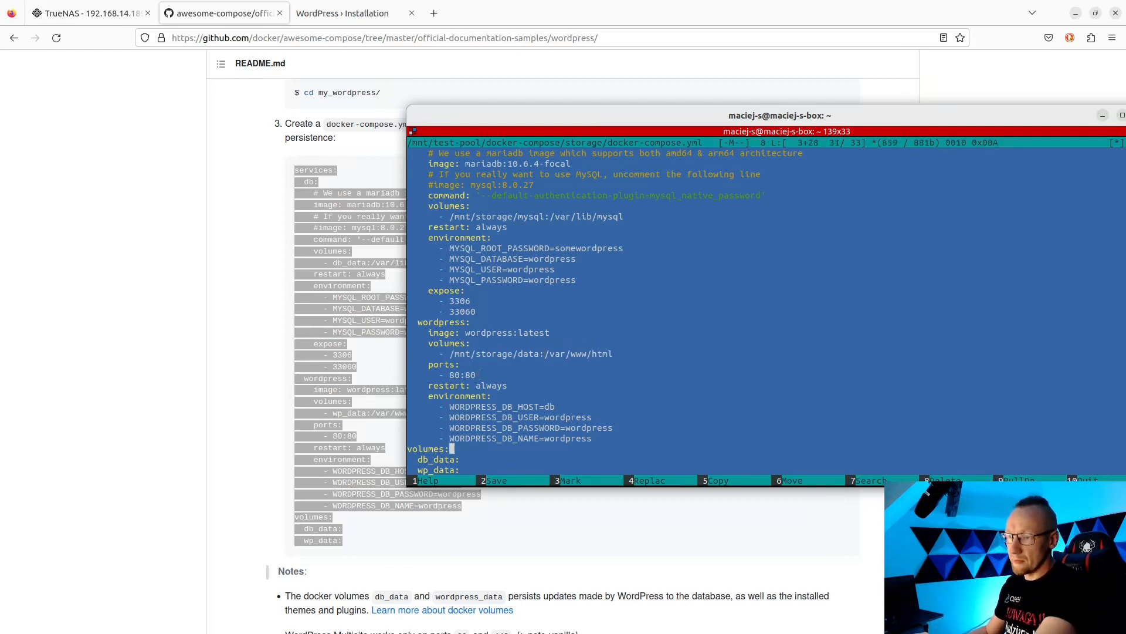
key("Down")
key("Home")
key("Up")
type("#")
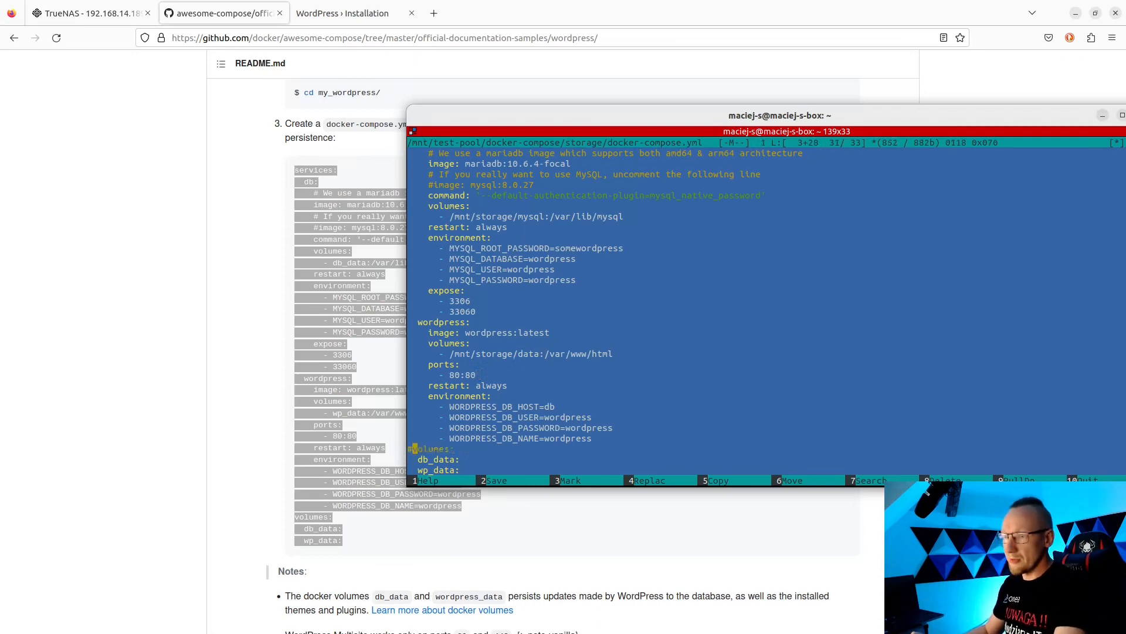
key("Down")
key("Home")
type("#")
key("Down")
key("Home")
type("#")
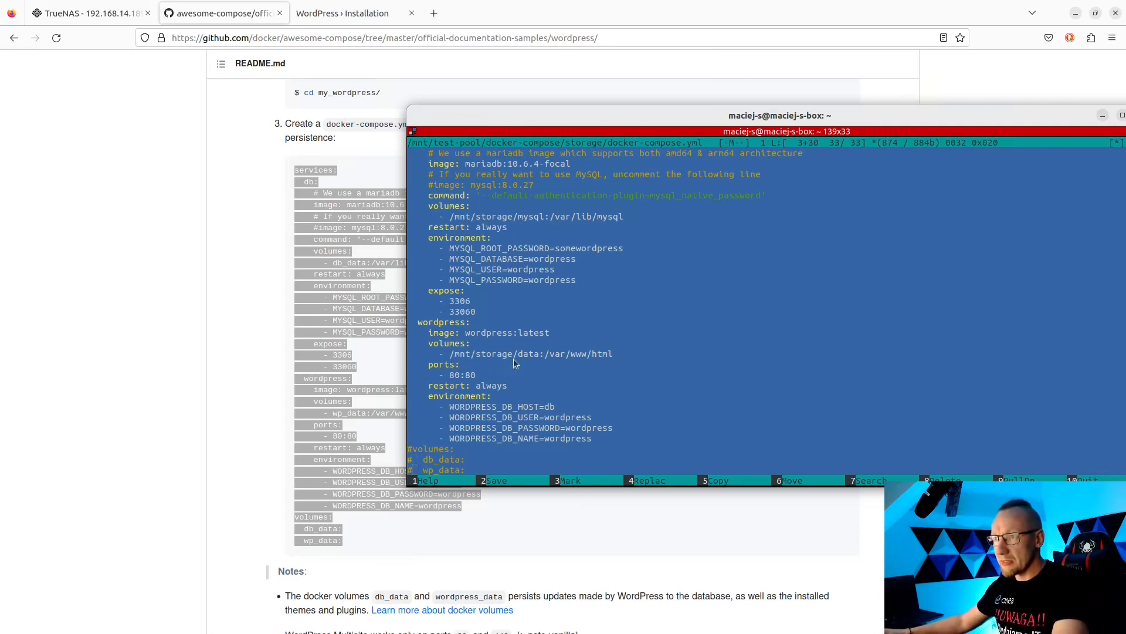
Save the modified docker-compose.yml, close the editor and re-enter the storage folder in the file manager
key("F10")
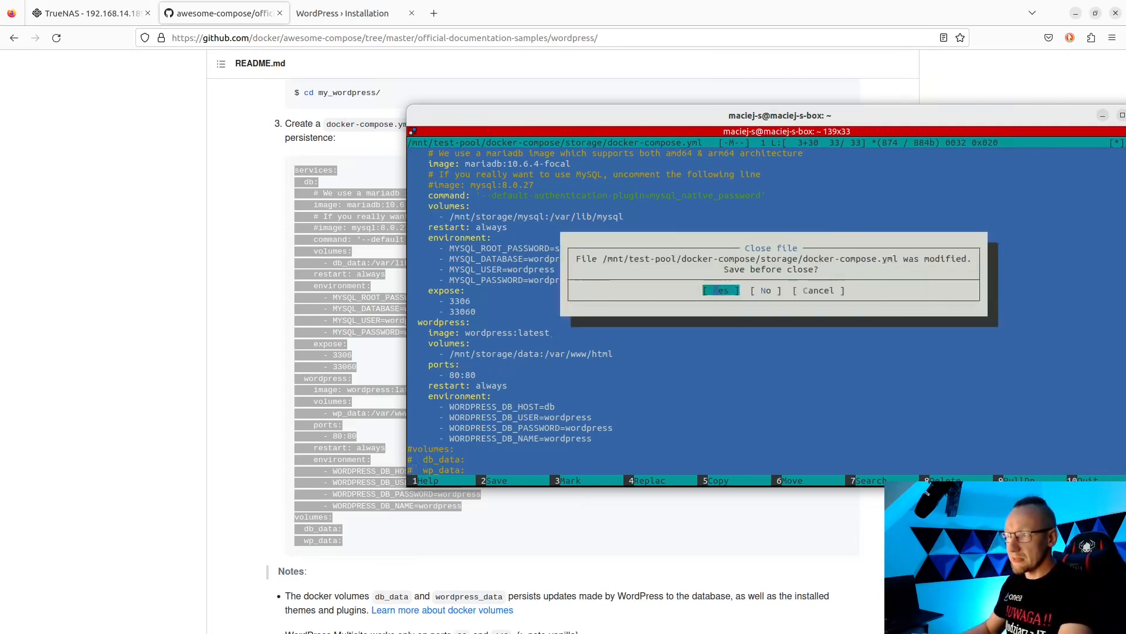
key("Return")
key("Up")
key("Return")
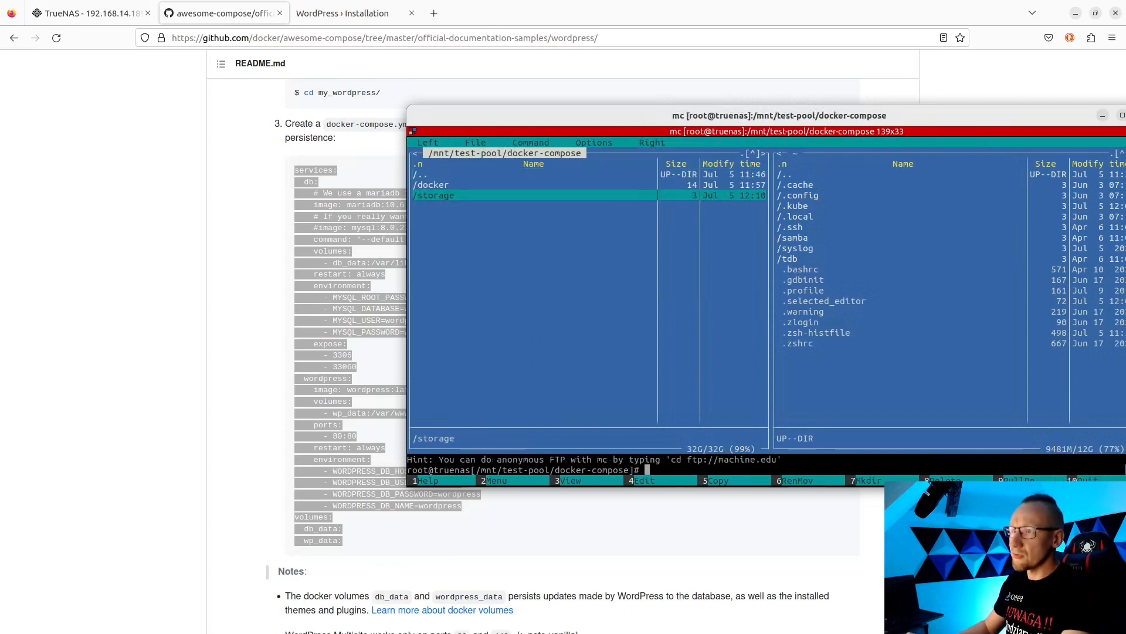
key("Return")
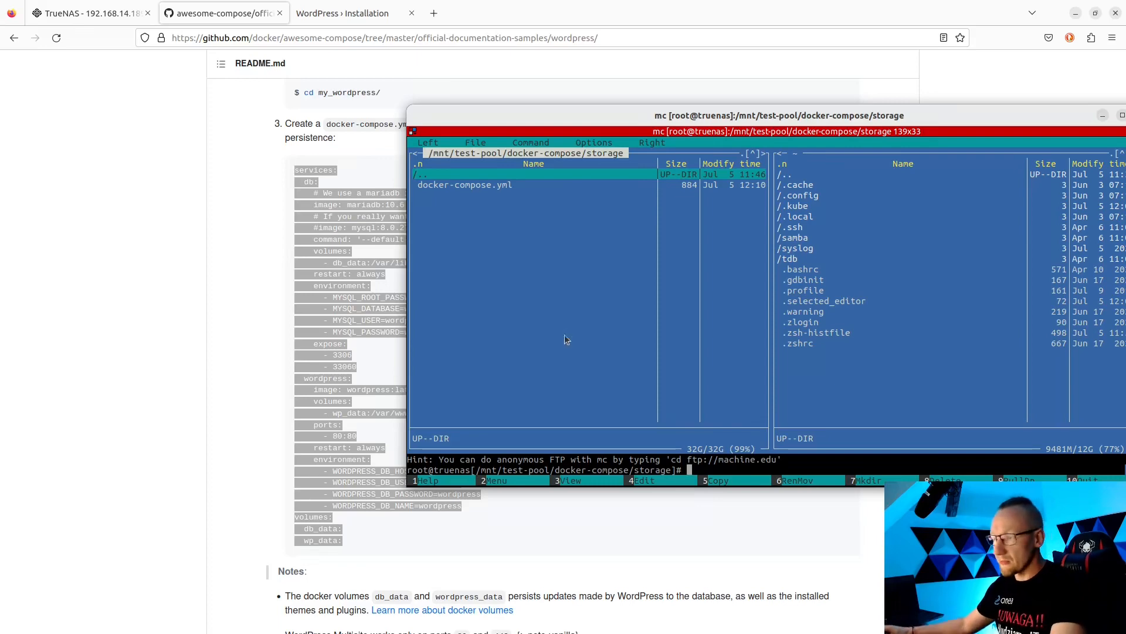
Leave the file manager view and open a /bin/sh shell in container 946bc5d7296f with docker exec -it
key("ctrl+o")
type("docker exec -it 946bc5d7296f /bin/sh")
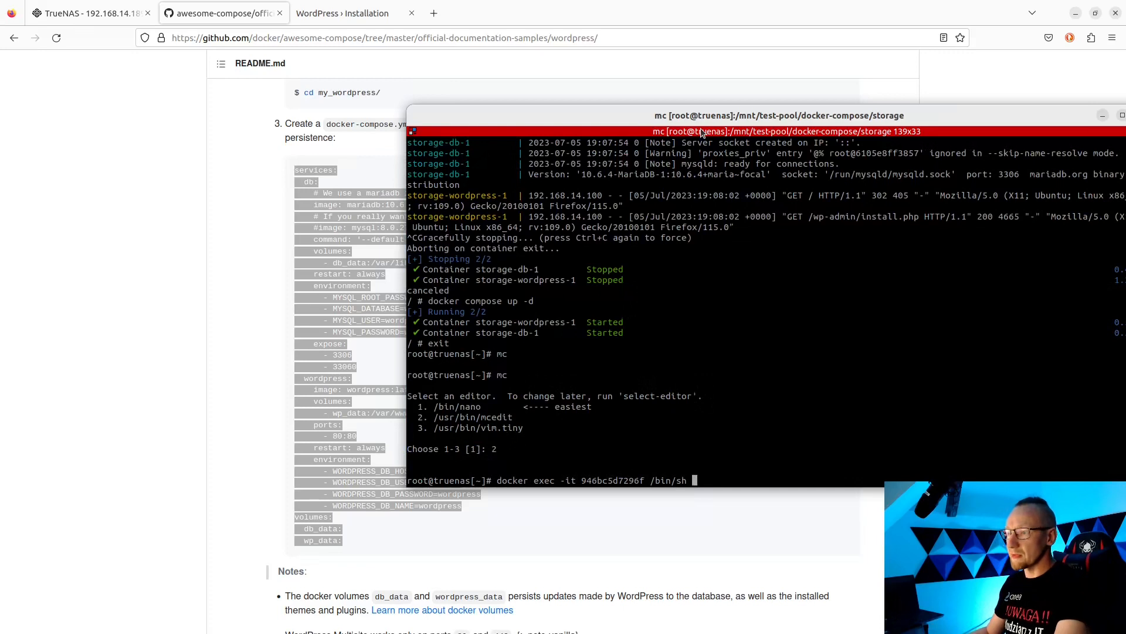
key("Return")
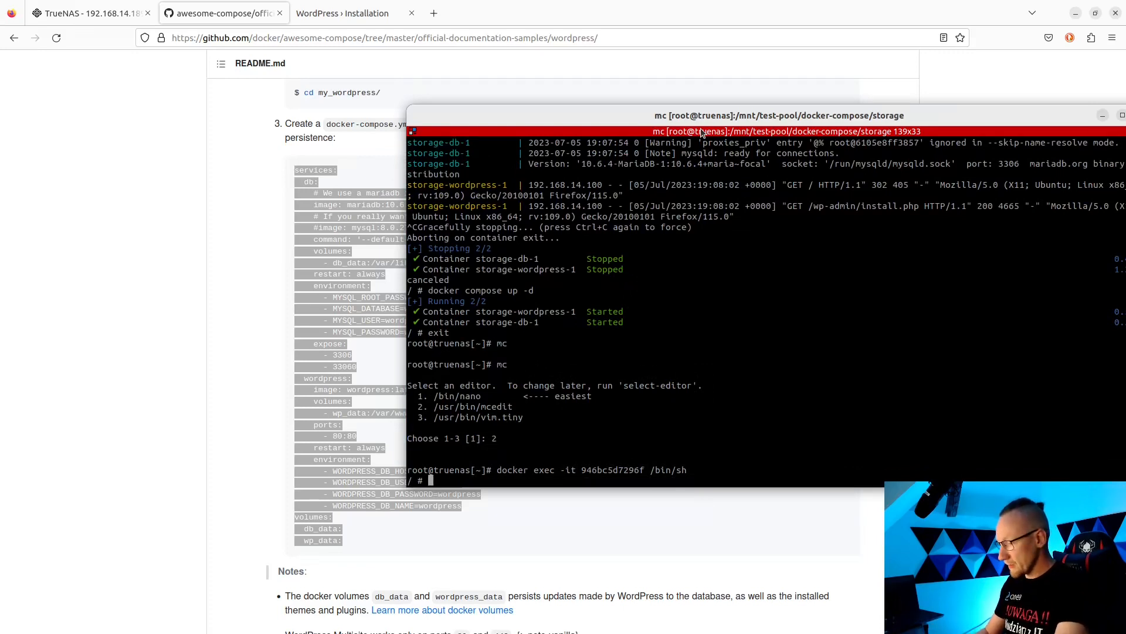
Create the directories /mnt/storage/mysql and /mnt/storage/data inside the container with mkdir
type("mkdir ")
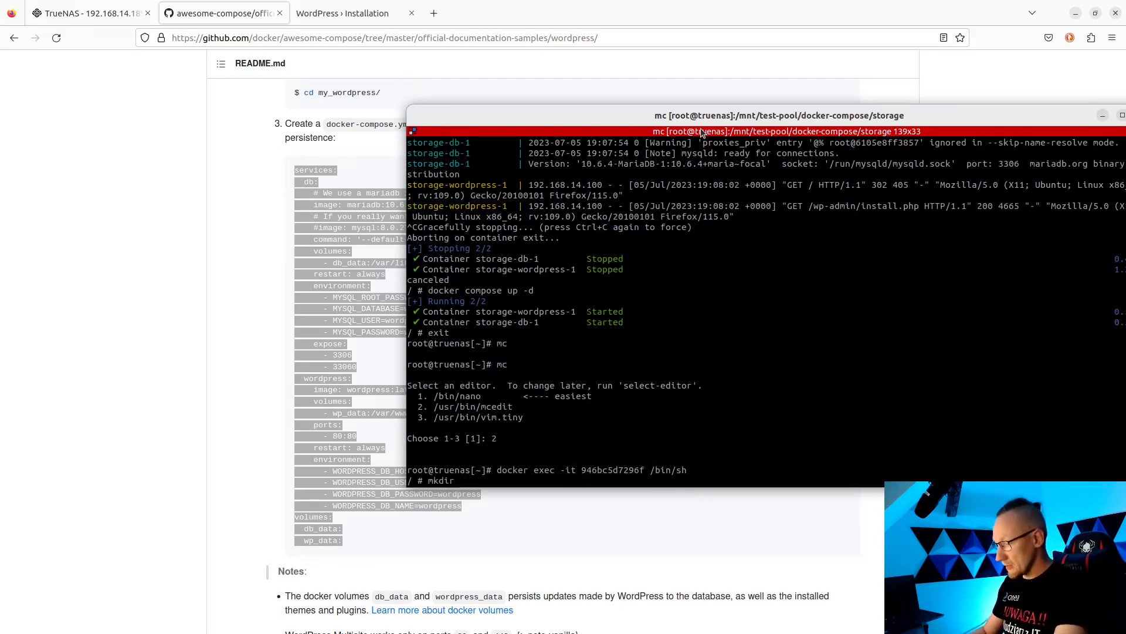
type("/mnt/")
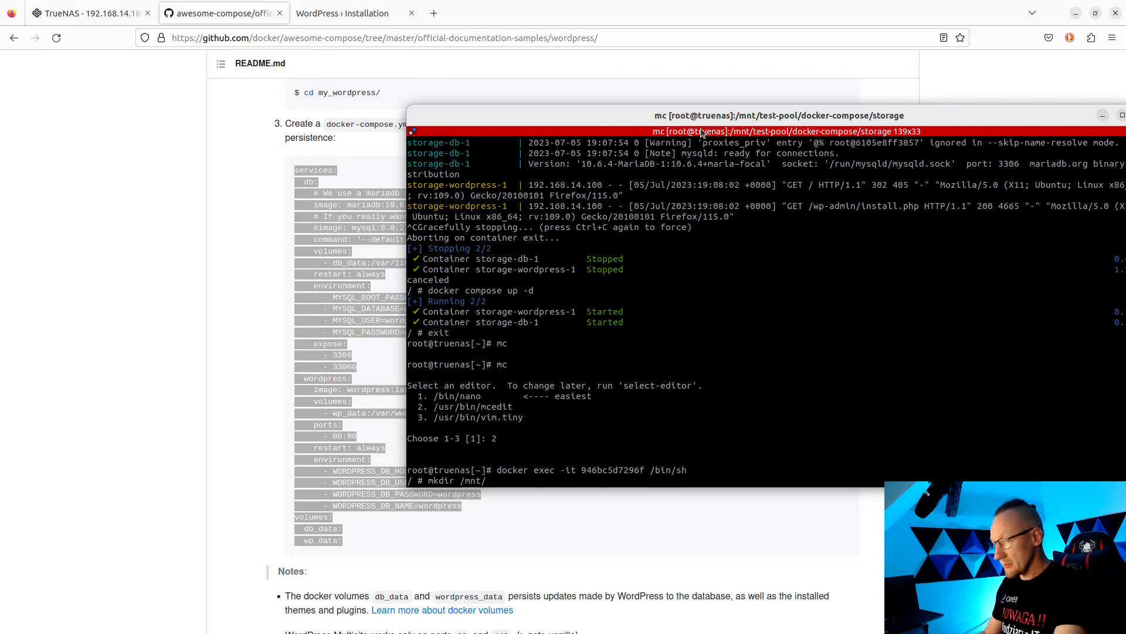
type("storage/")
type("mysql")
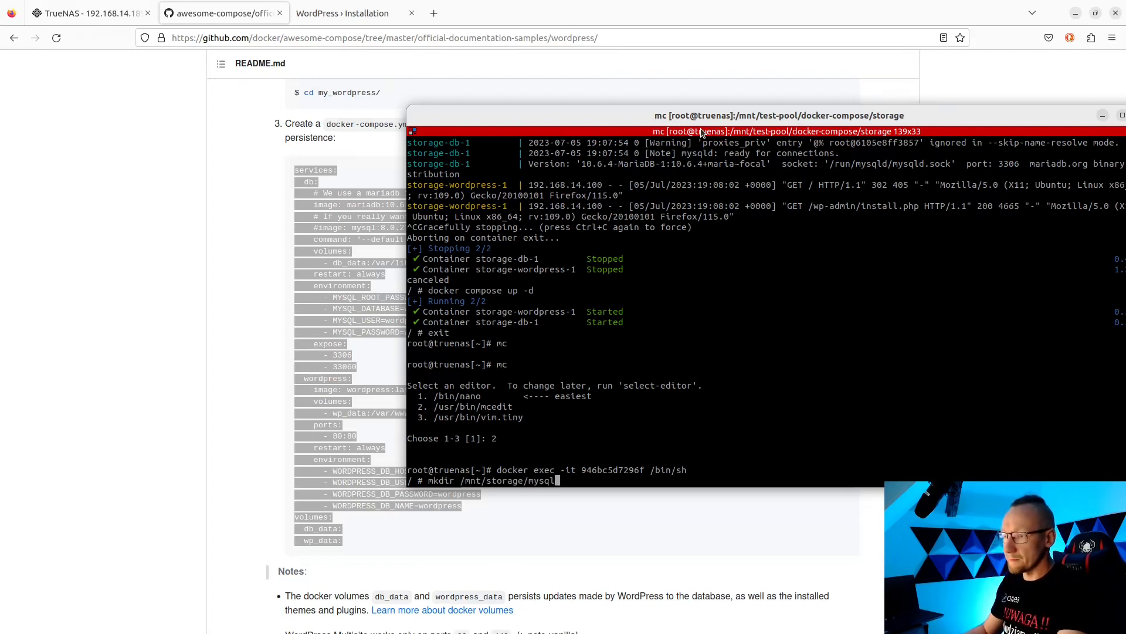
key("Return")
key("Up")
key("BackSpace")
key("BackSpace")
key("BackSpace")
key("BackSpace")
key("BackSpace")
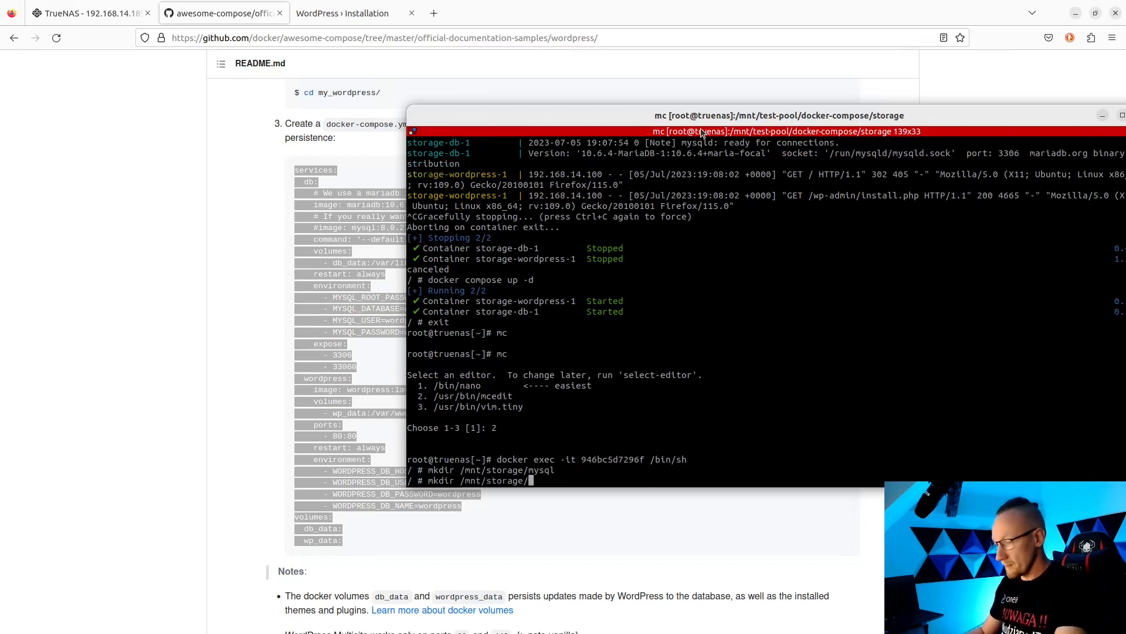
type("data")
key("Return")
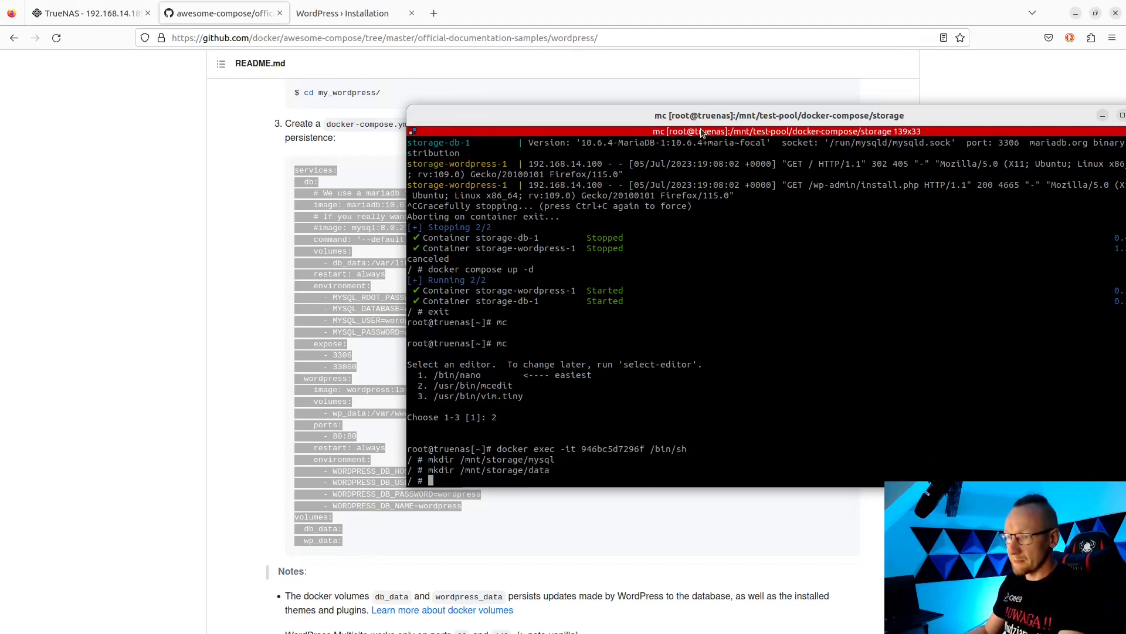
Stop and remove the running WordPress stack with docker compose down
key("Up")
key("Up")
key("Up")
key("Up")
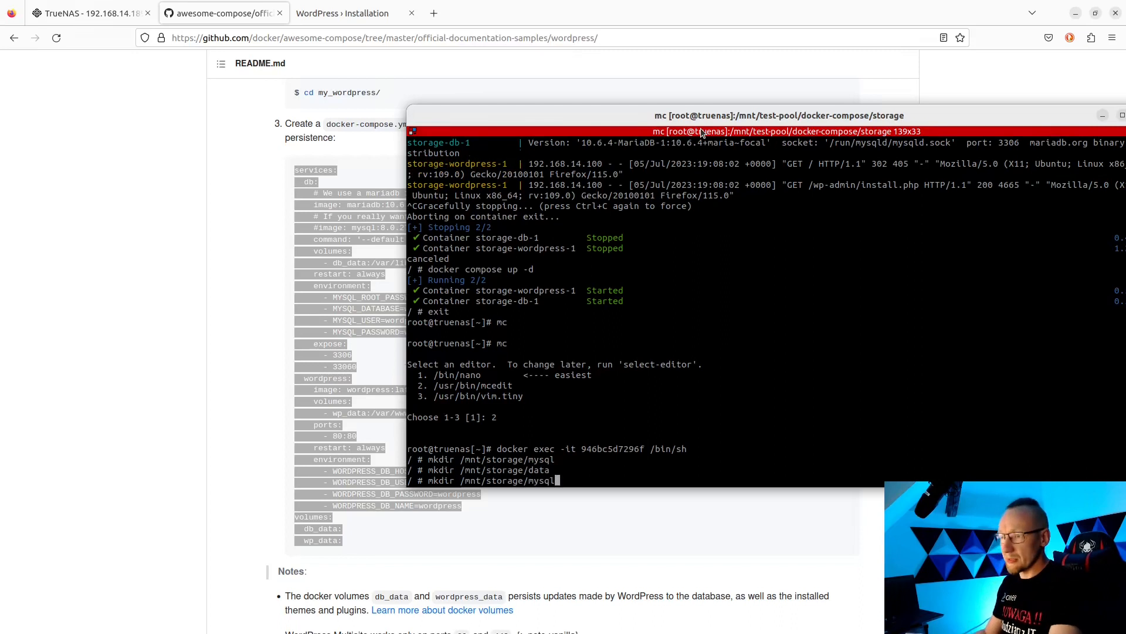
key("BackSpace")
key("BackSpace")
key("BackSpace")
key("BackSpace")
key("BackSpace")
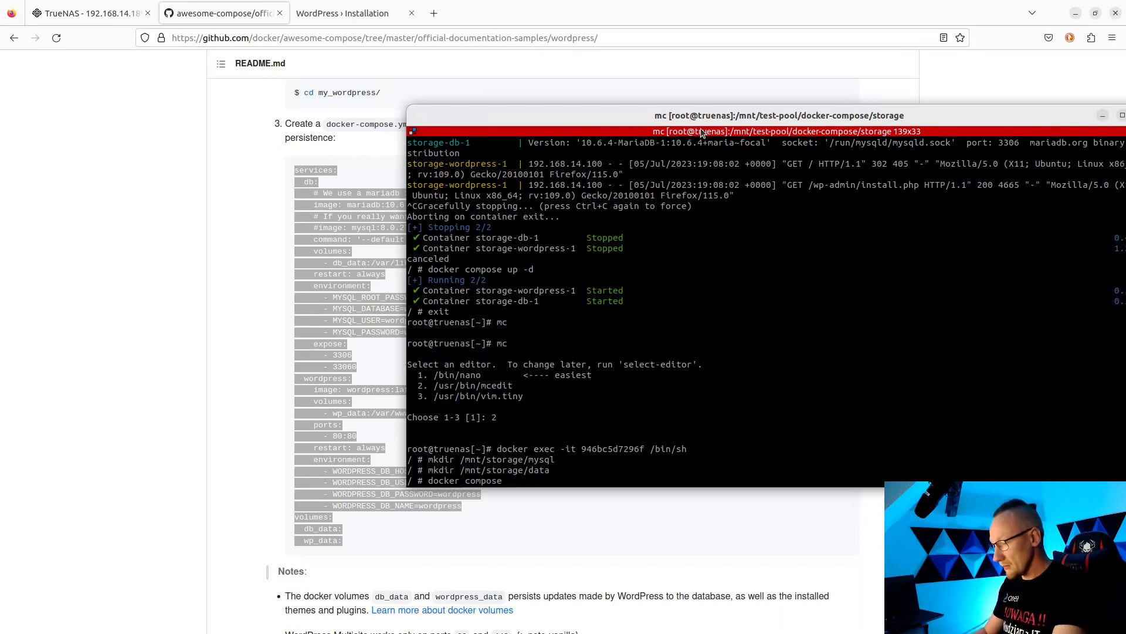
type("do")
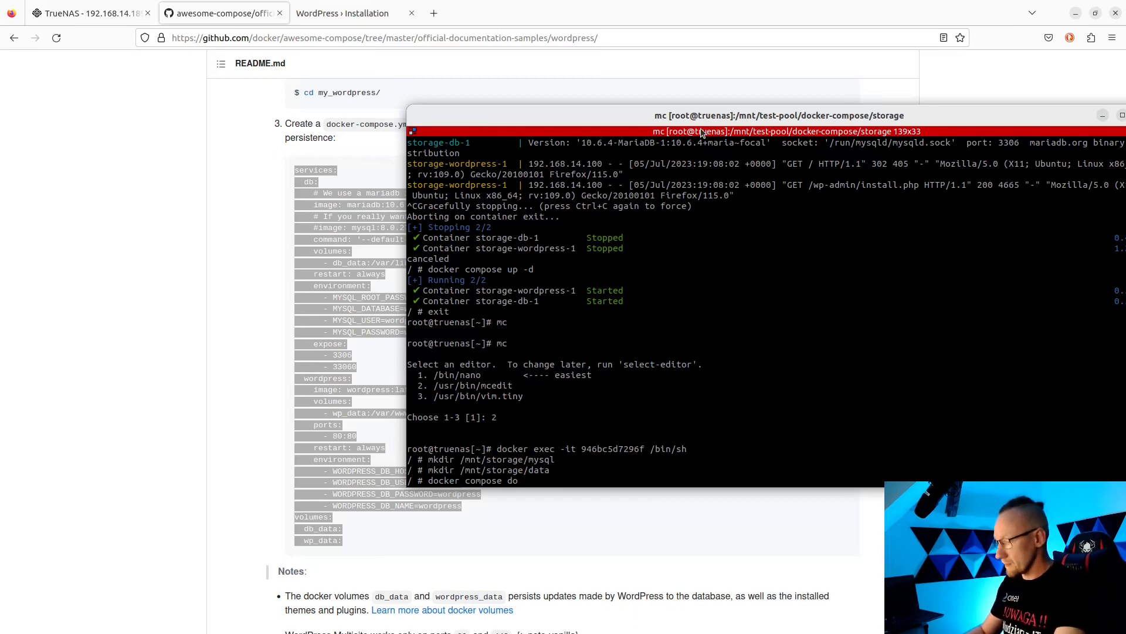
type("wn")
key("Return")
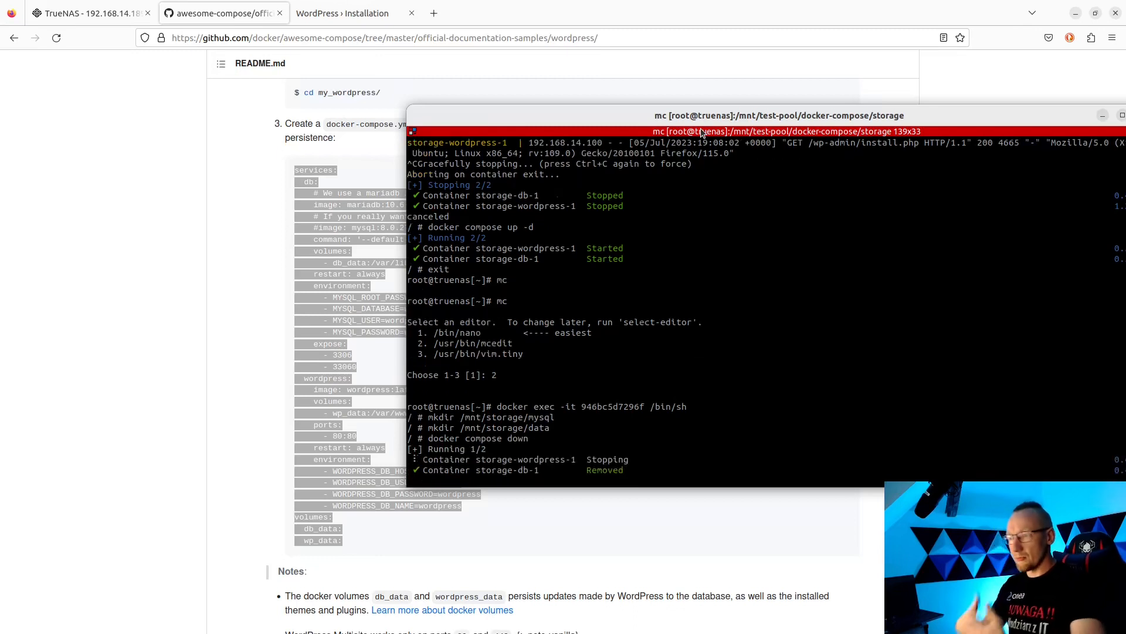
Start the WordPress stack in the background with docker compose up -d
key("Up")
key("Up")
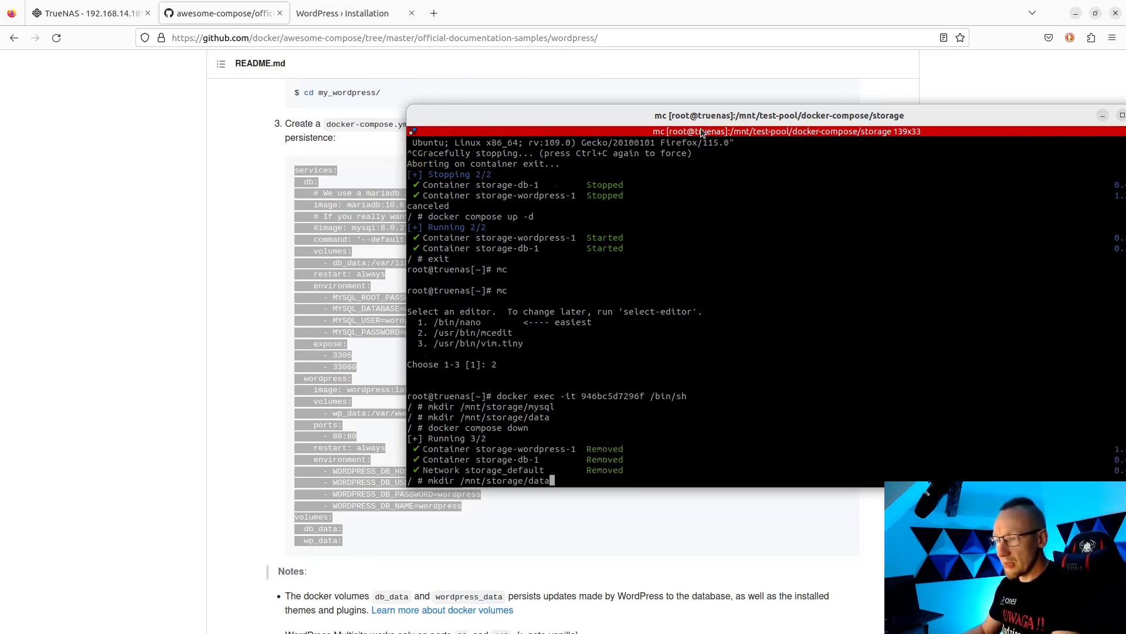
key("Up")
key("Up")
key("Up")
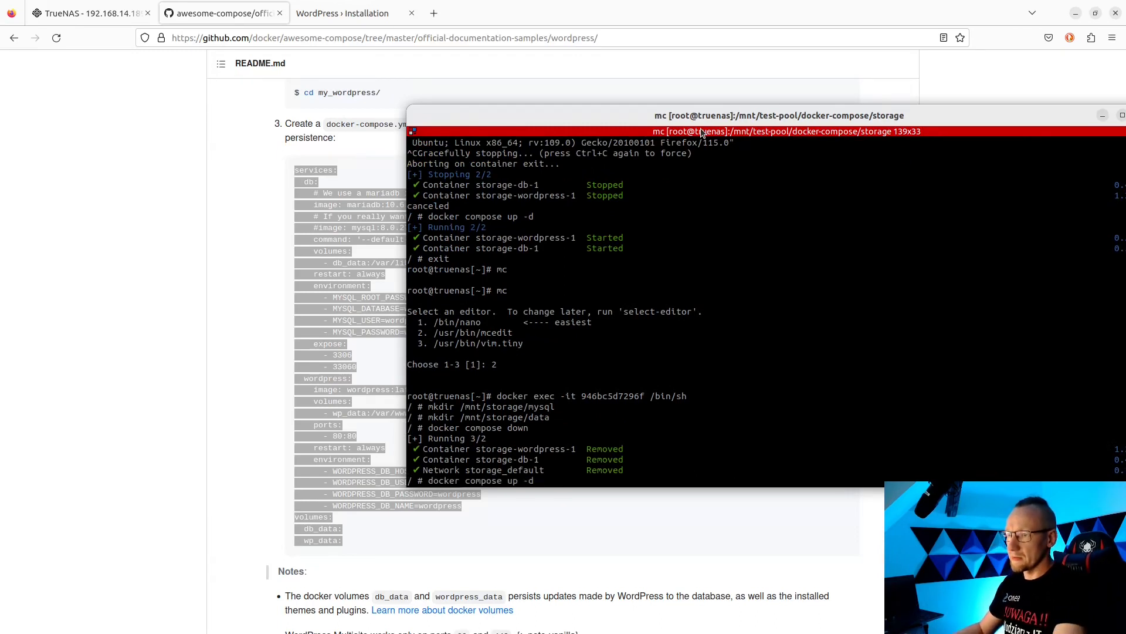
key("Return")
Try to start mc inside the container, and exit the container's shell to the TrueNAS host
type("mc")
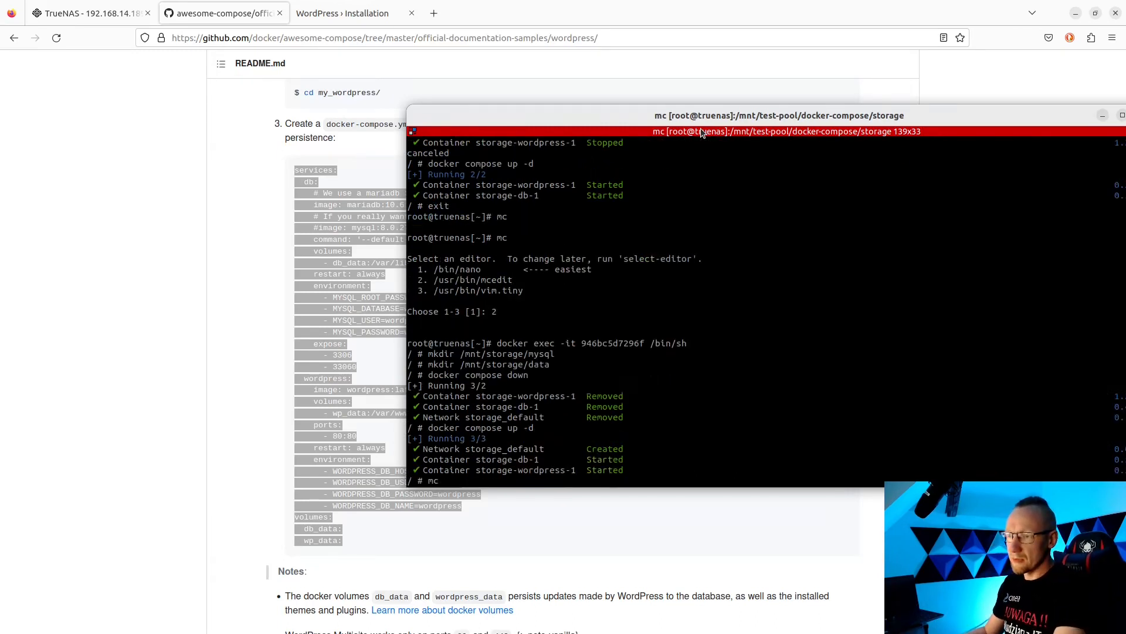
key("Return")
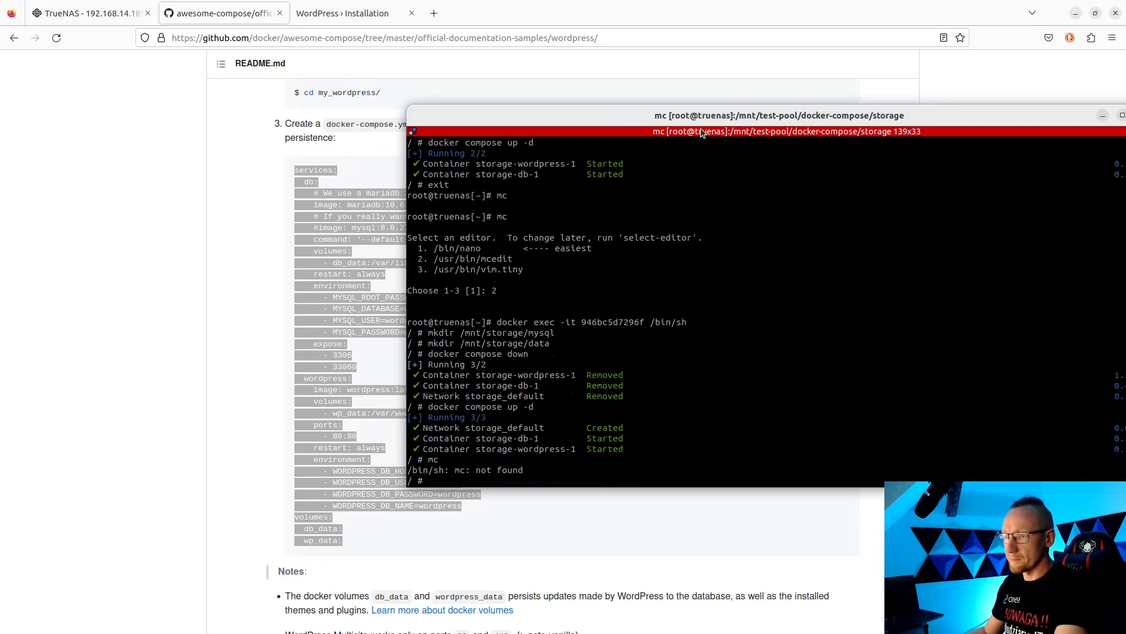
type("exit")
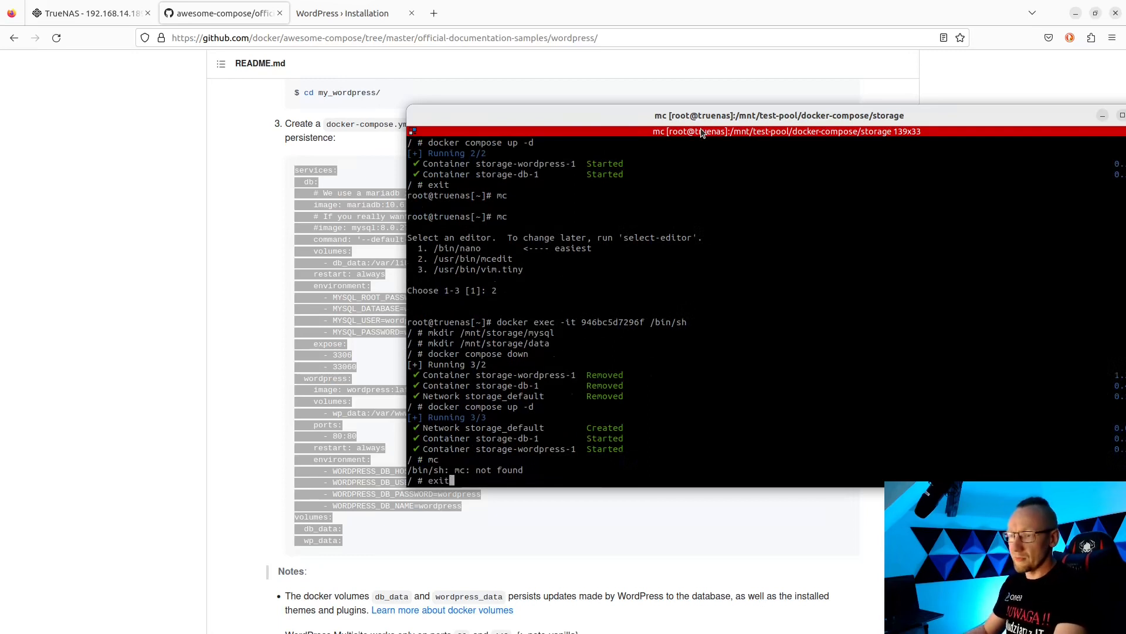
key("Return")
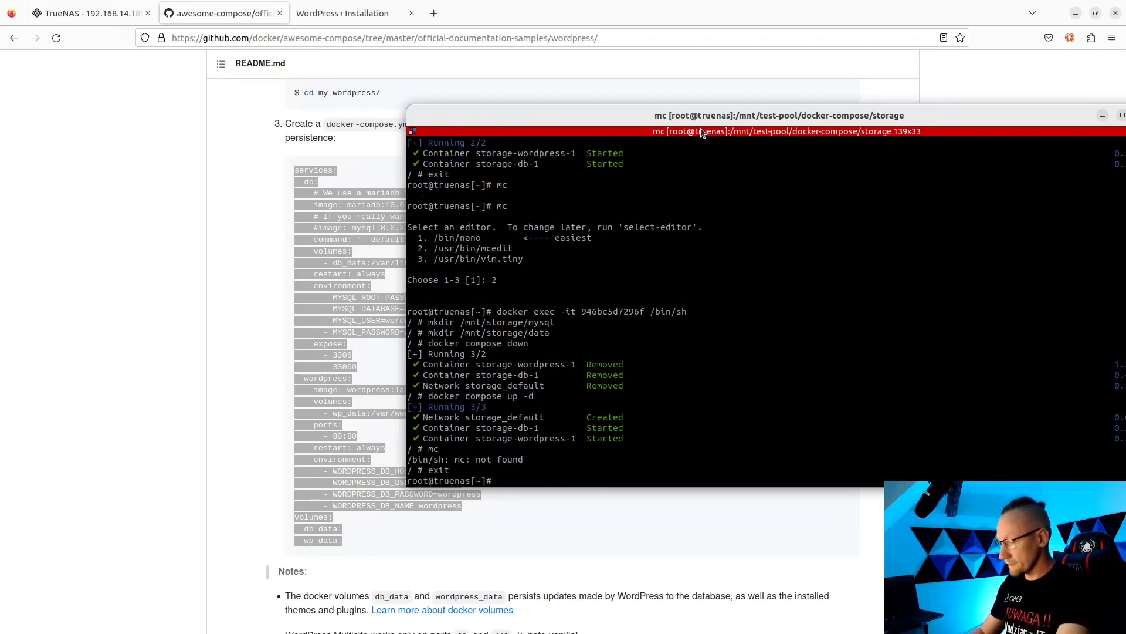
Start mc on the TrueNAS host and browse to /mnt/test-pool/docker-compose/storage
type("mc")
key("Return")
key("Down")
key("Up")
key("Return")
key("Down")
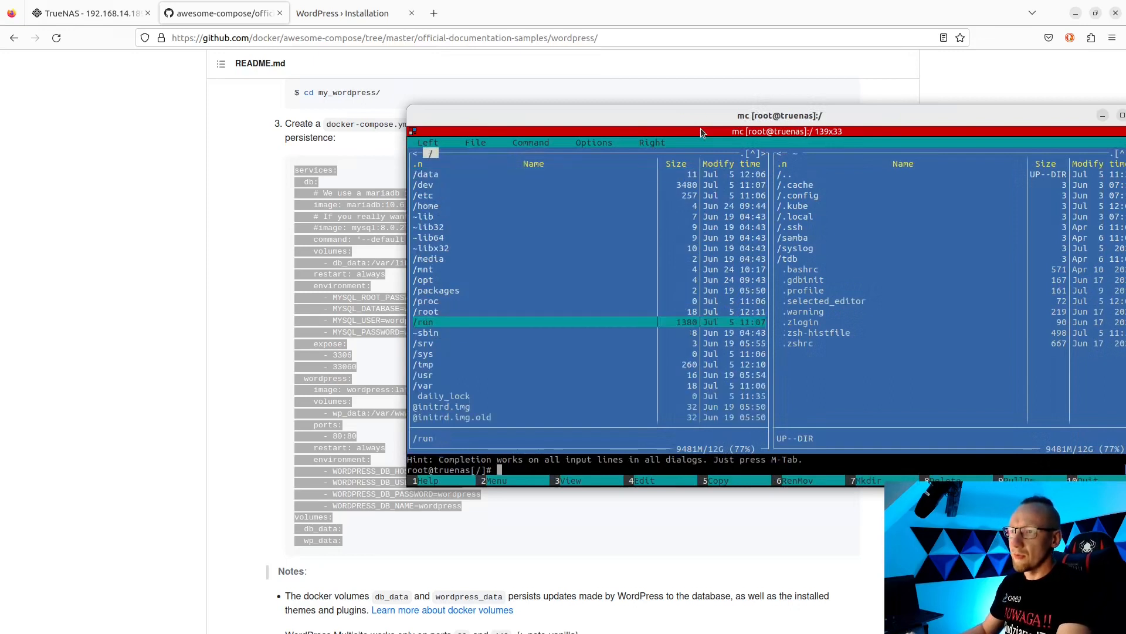
key("Up")
key("Up")
key("Up")
key("Up")
key("Up")
key("Return")
key("Down")
key("Down")
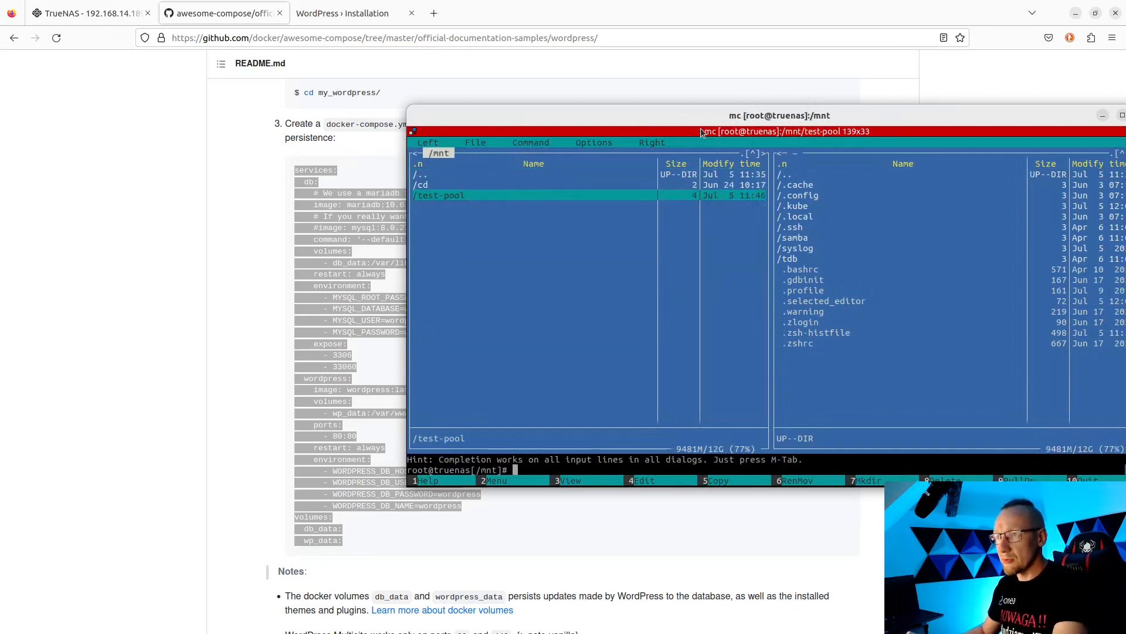
key("Return")
key("Down")
key("Return")
key("Down")
key("Down")
key("Return")
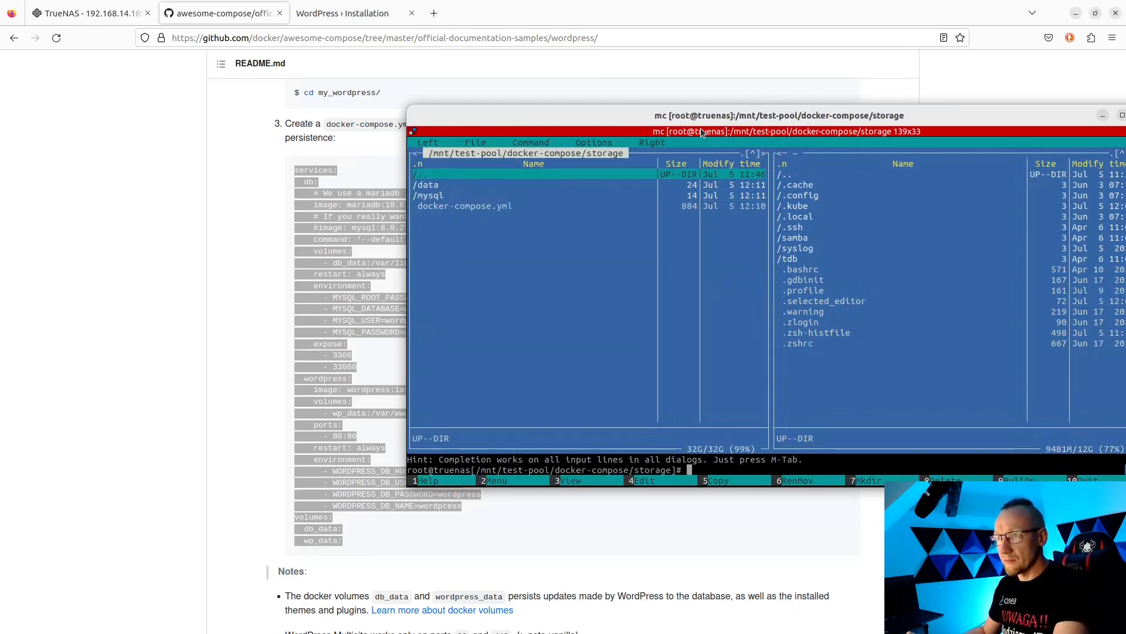
Check the contents of the data and mysql folders in the storage dataset, returning to the storage folder
key("Down")
key("Return")
key("Return")
key("Down")
key("Return")
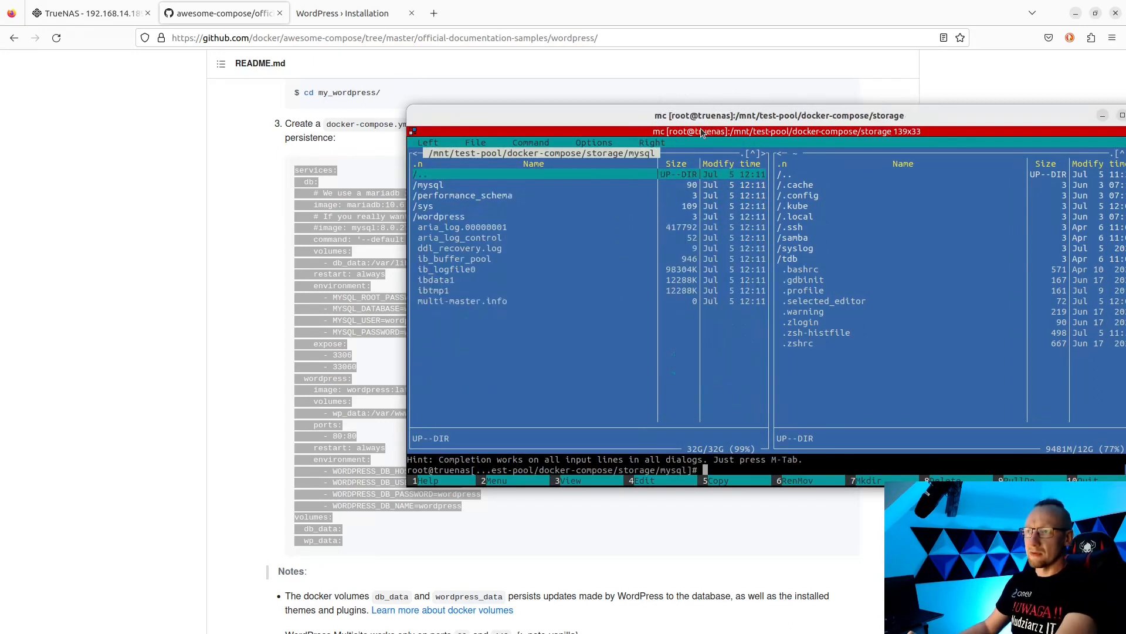
key("Return")
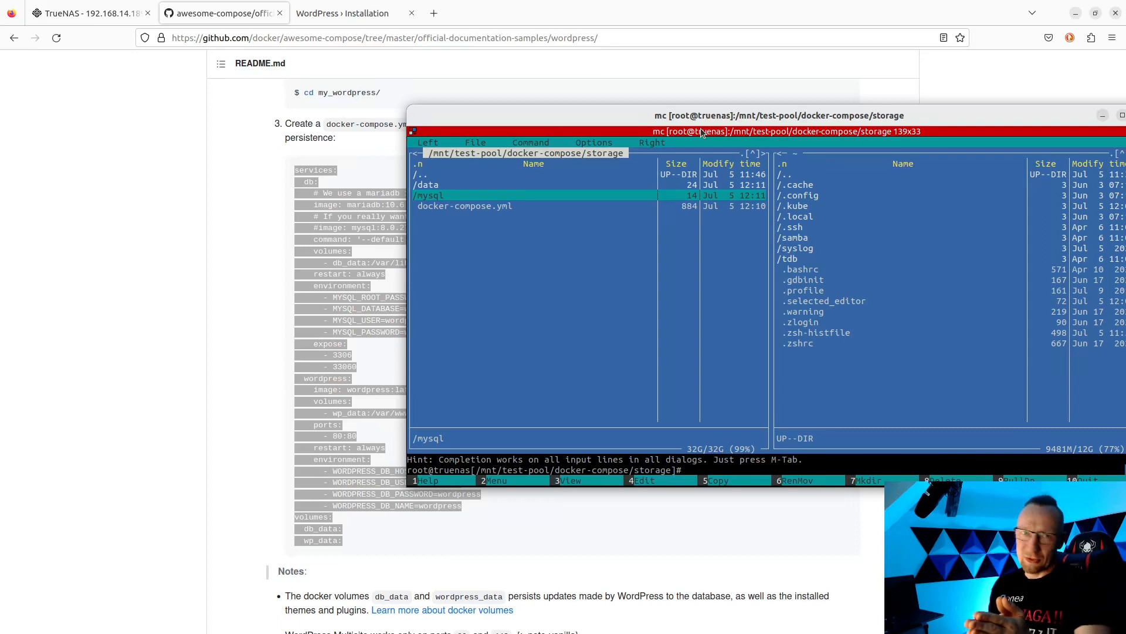
Quit mc, list the host's running containers with docker ps and highlight the docker-compose entries
left_click_drag(841, 117, 779, 117)
key("F10")
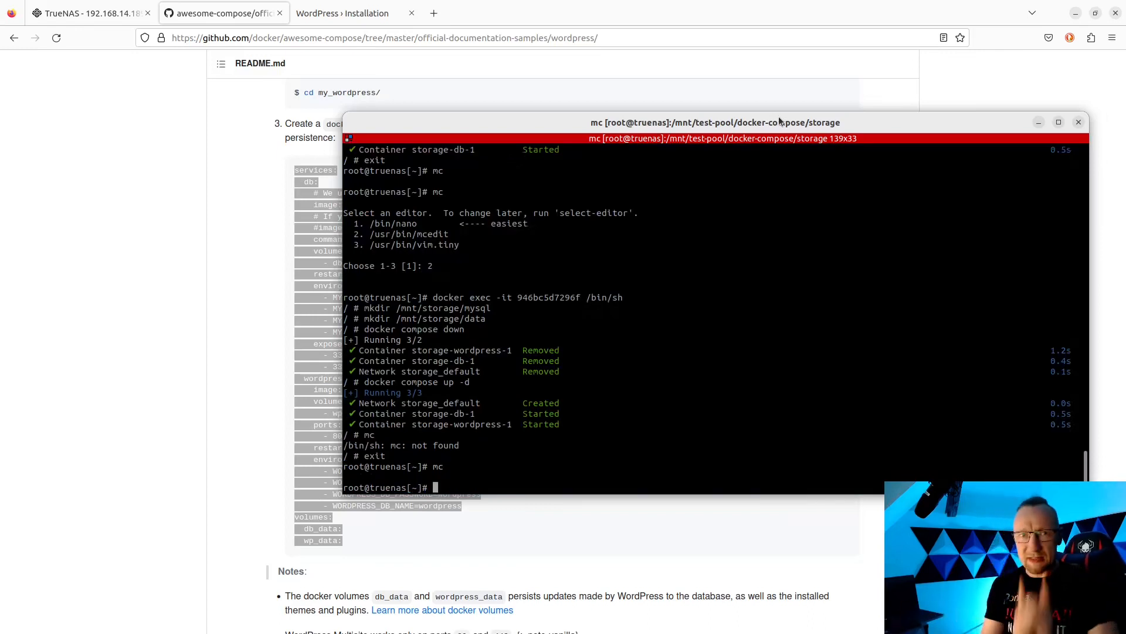
type("docker ps")
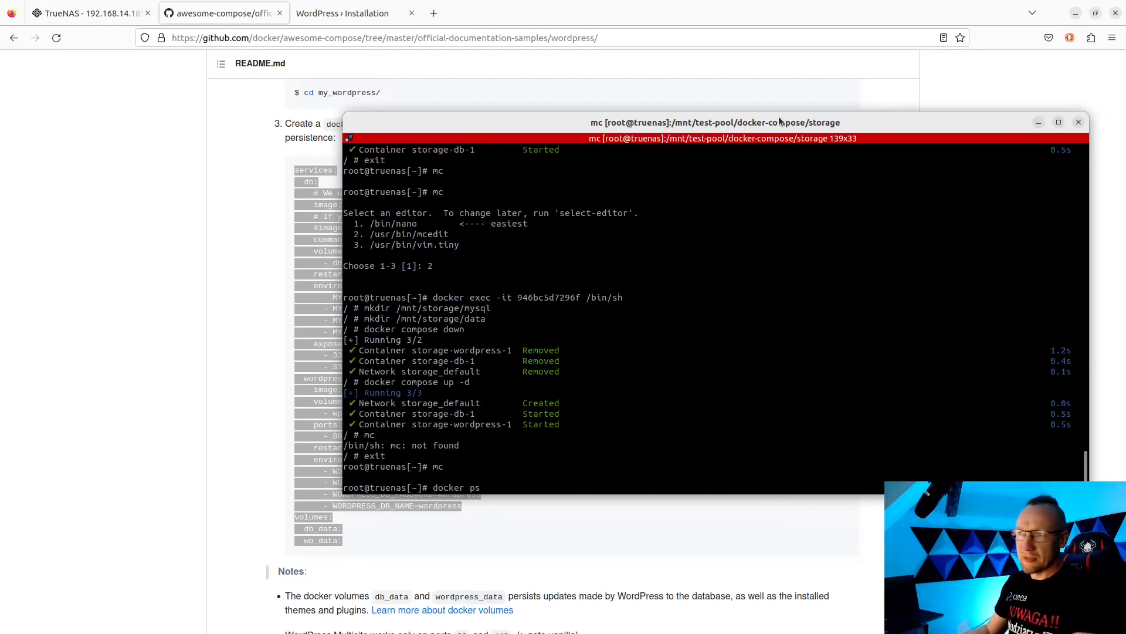
key("Return")
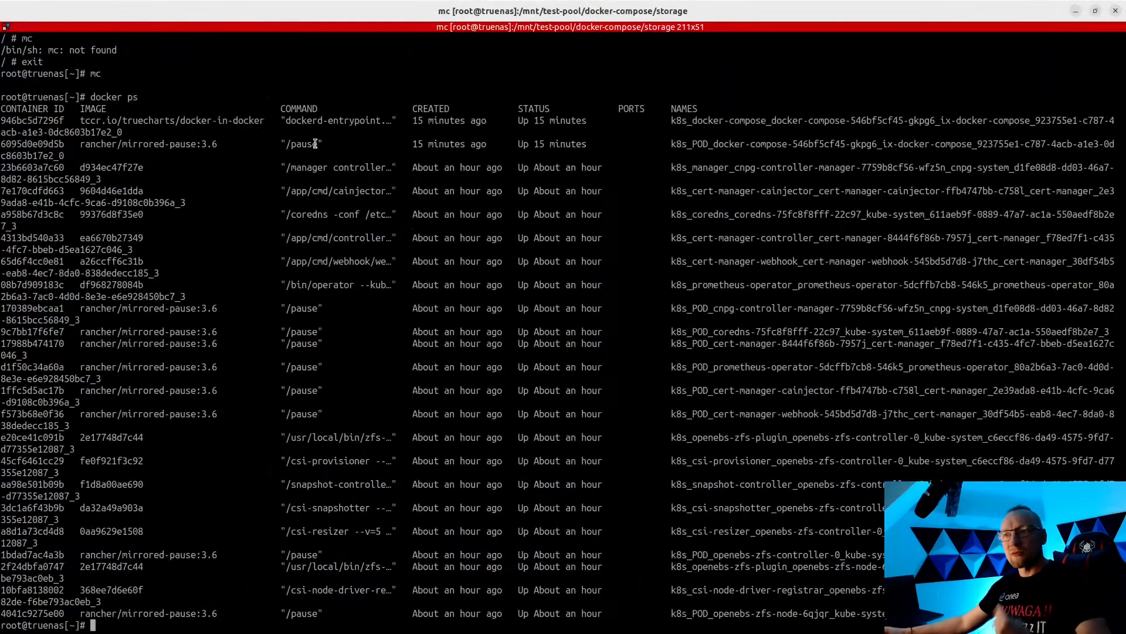
left_click_drag(248, 144, 2, 120)
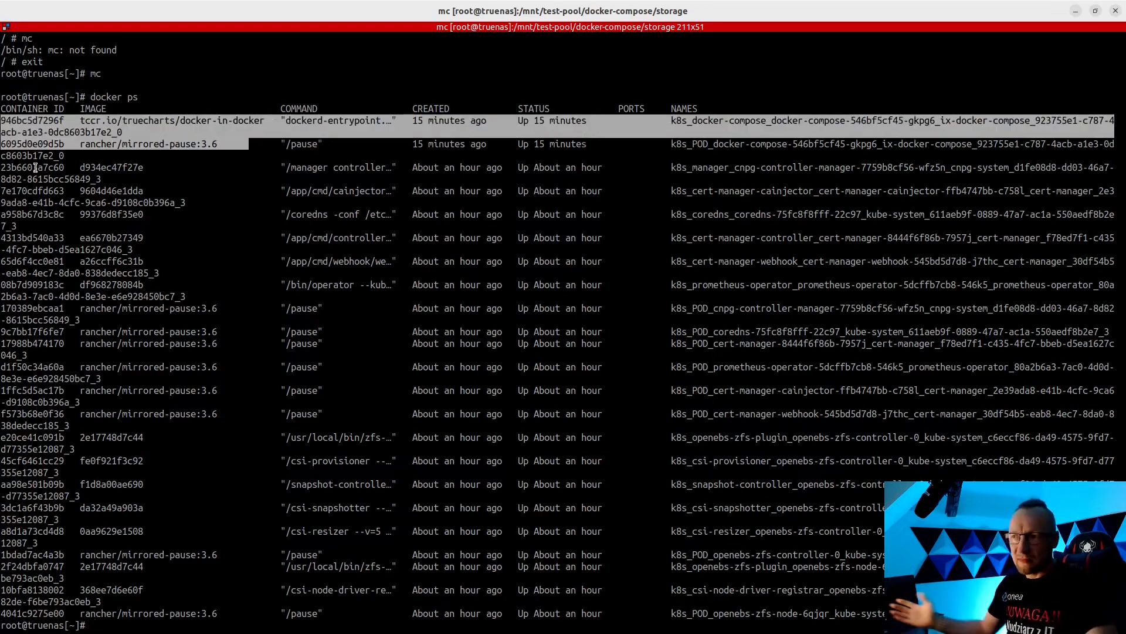
Open a /bin/sh shell in container 946bc5d7296f again and list the containers running inside it with docker ps
key("Up")
key("Up")
key("Up")
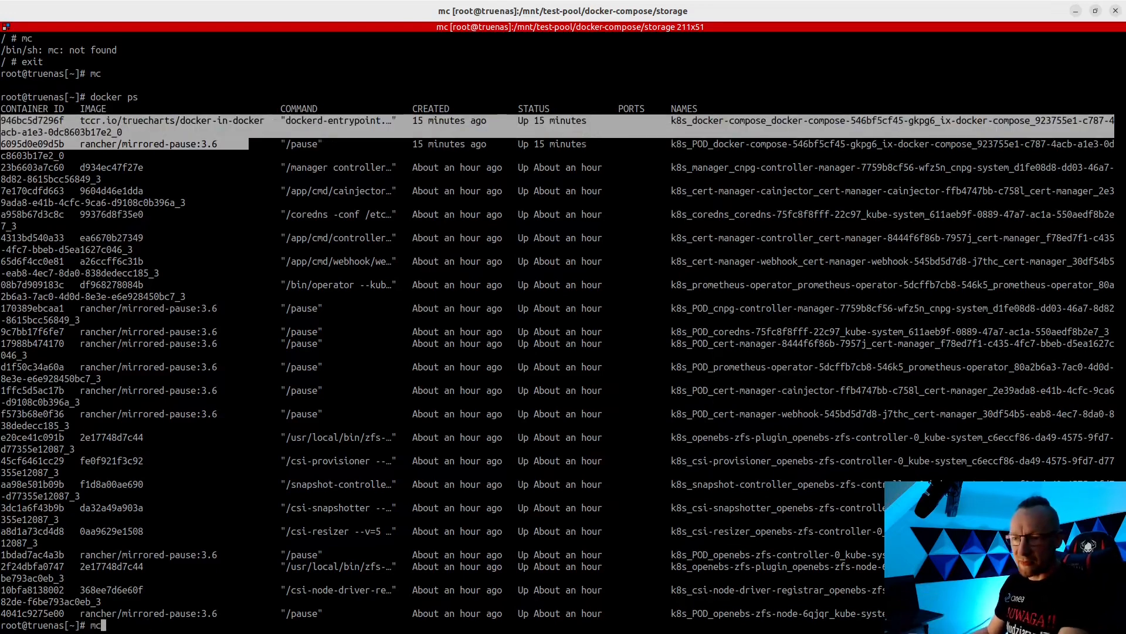
key("Return")
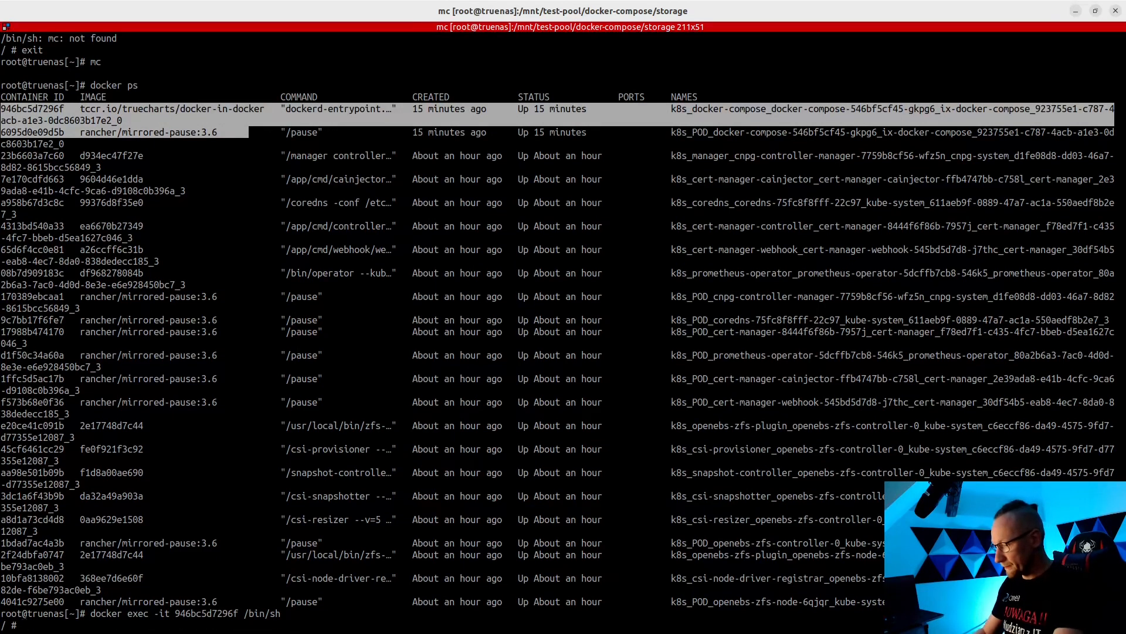
type("docker ps")
key("Return")
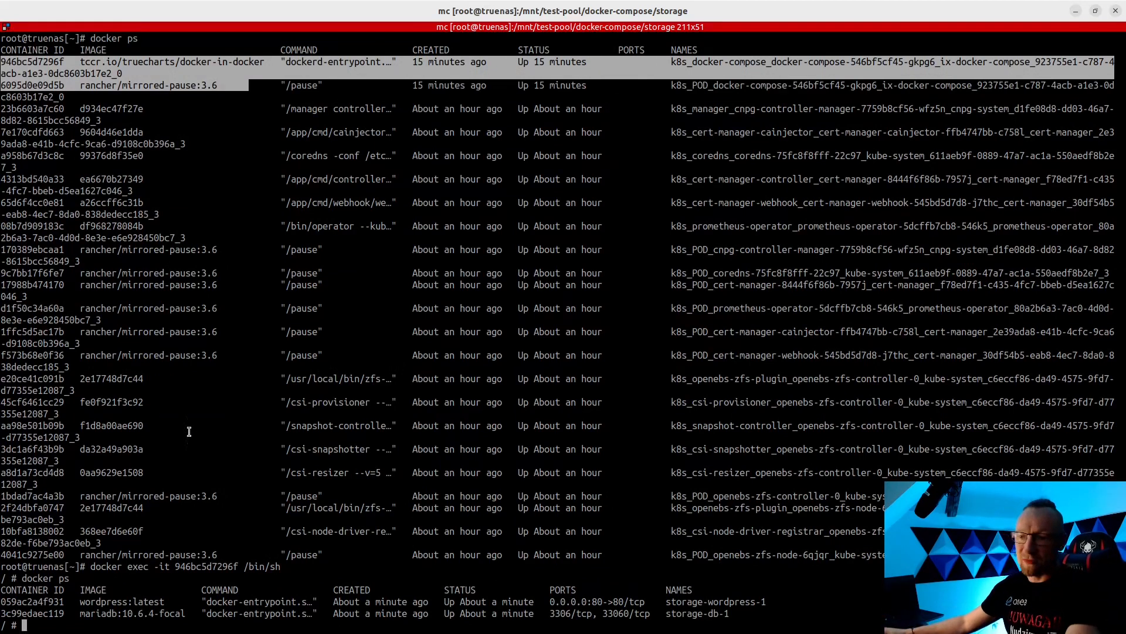
Enlarge the terminal text and highlight the wordpress:latest and mariadb:10.6.4-focal entries in the container list
key("ctrl+plus")
key("ctrl+plus")
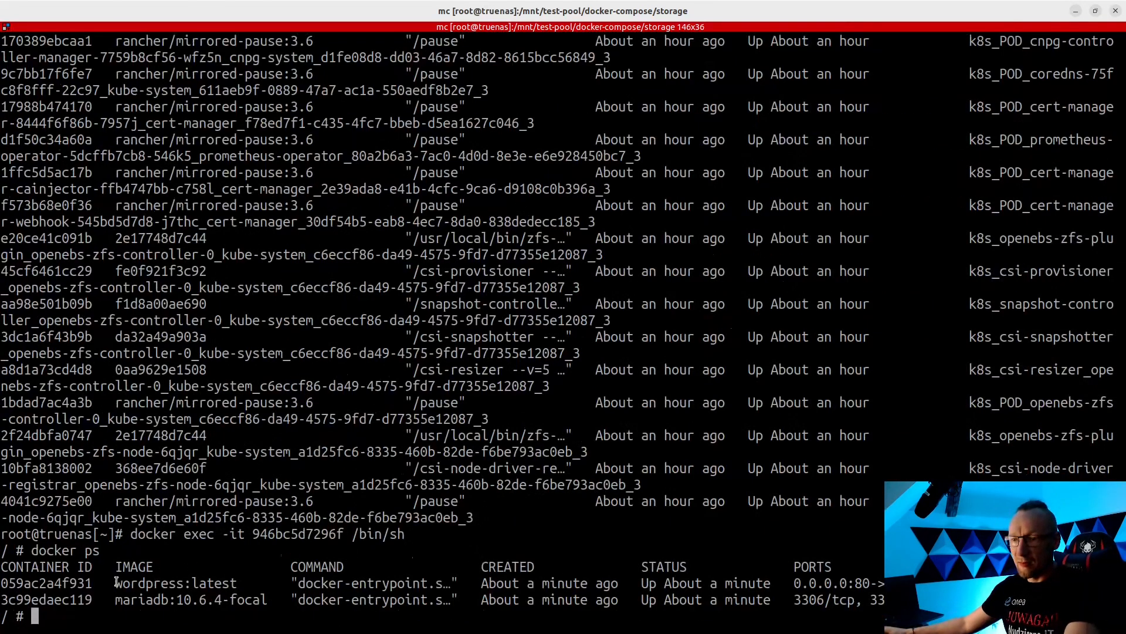
left_click_drag(9, 583, 238, 582)
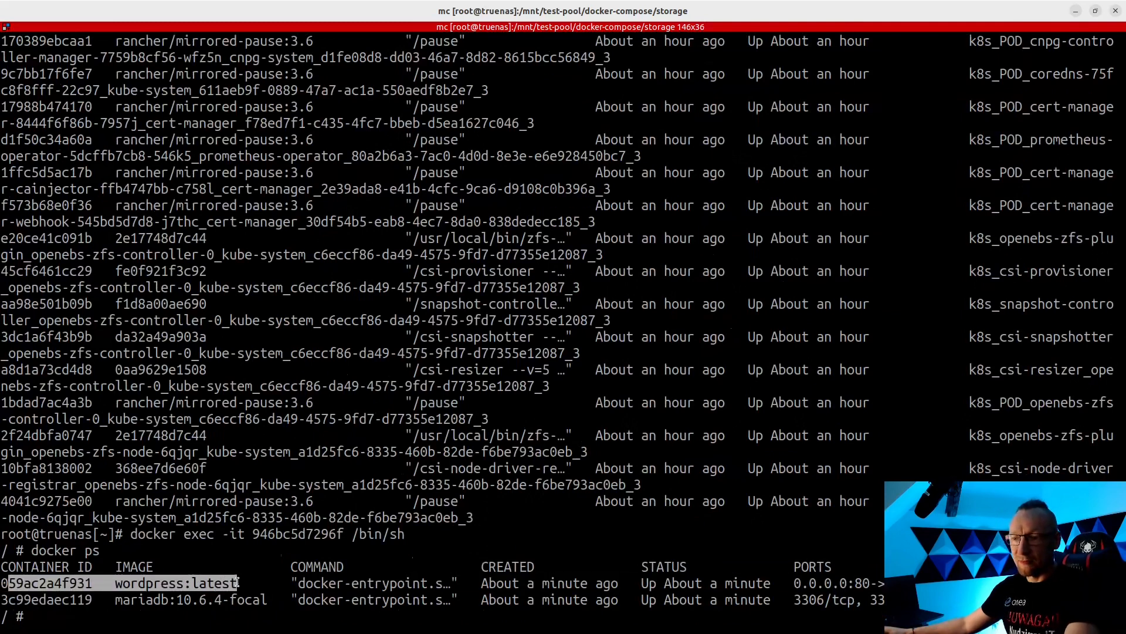
left_click_drag(23, 599, 251, 599)
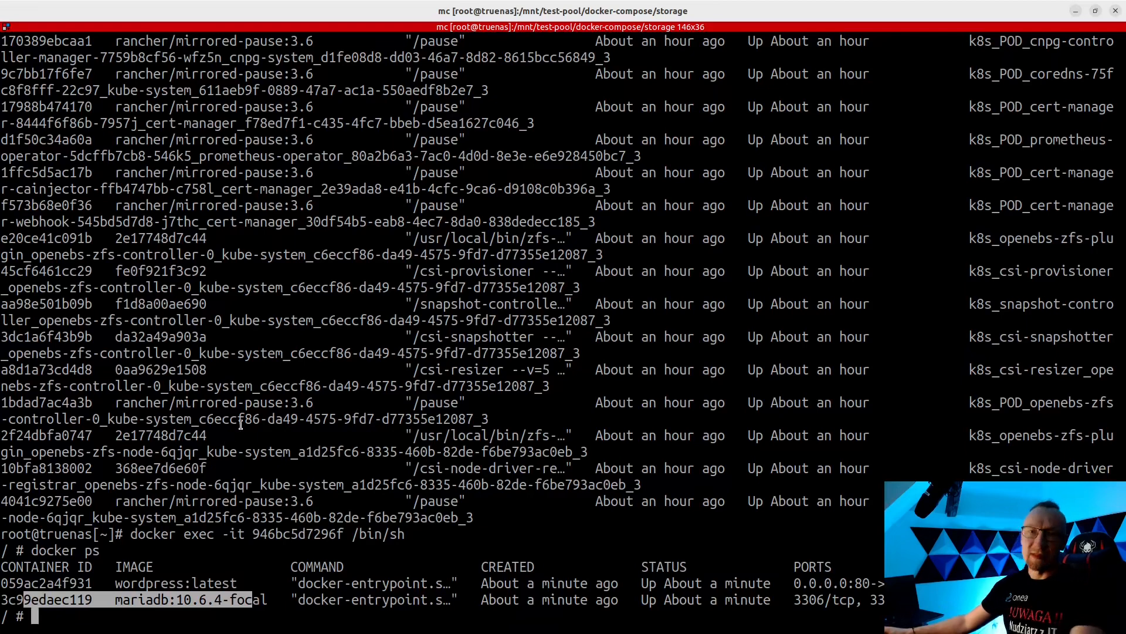
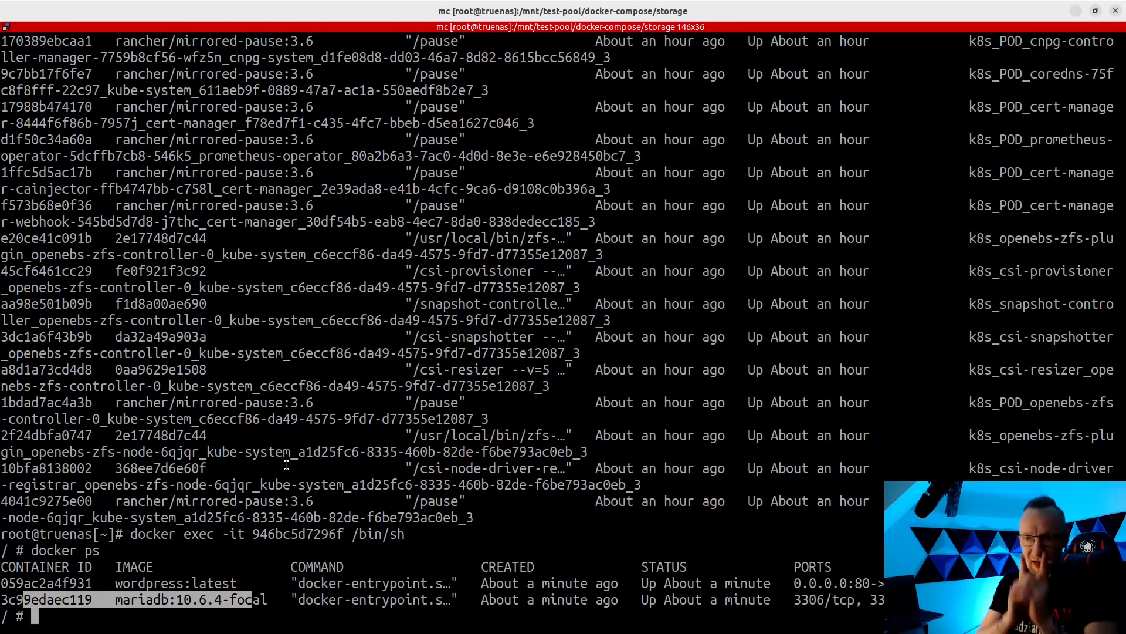
Exit the container shell and start htop on the TrueNAS host with processes shown as a tree
type("exit")
key("Return")
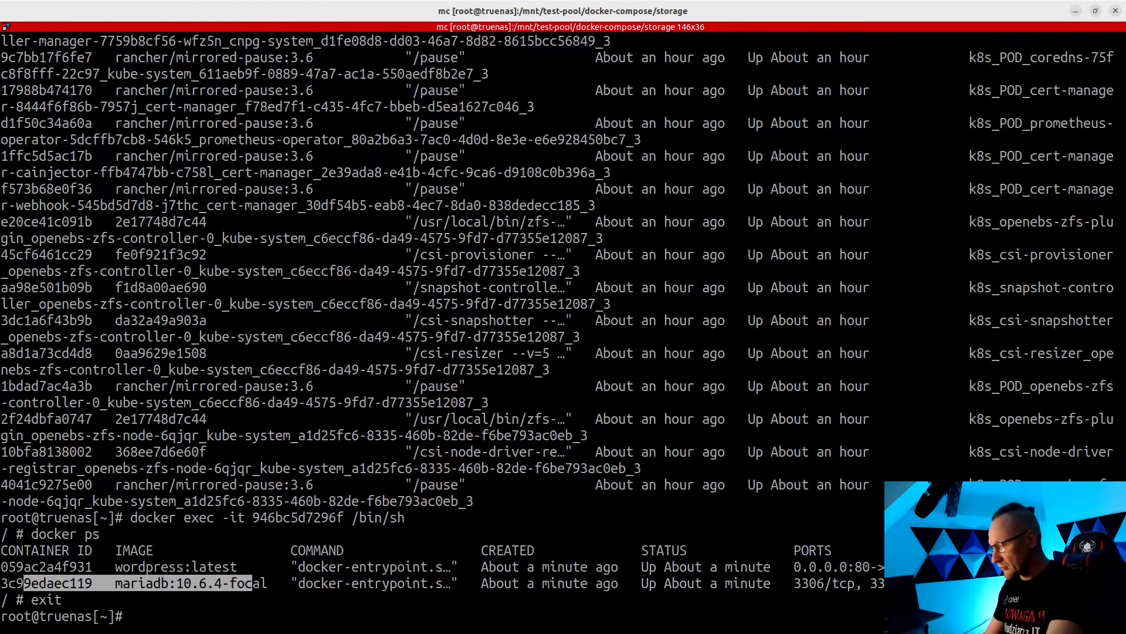
type("htop")
key("Return")
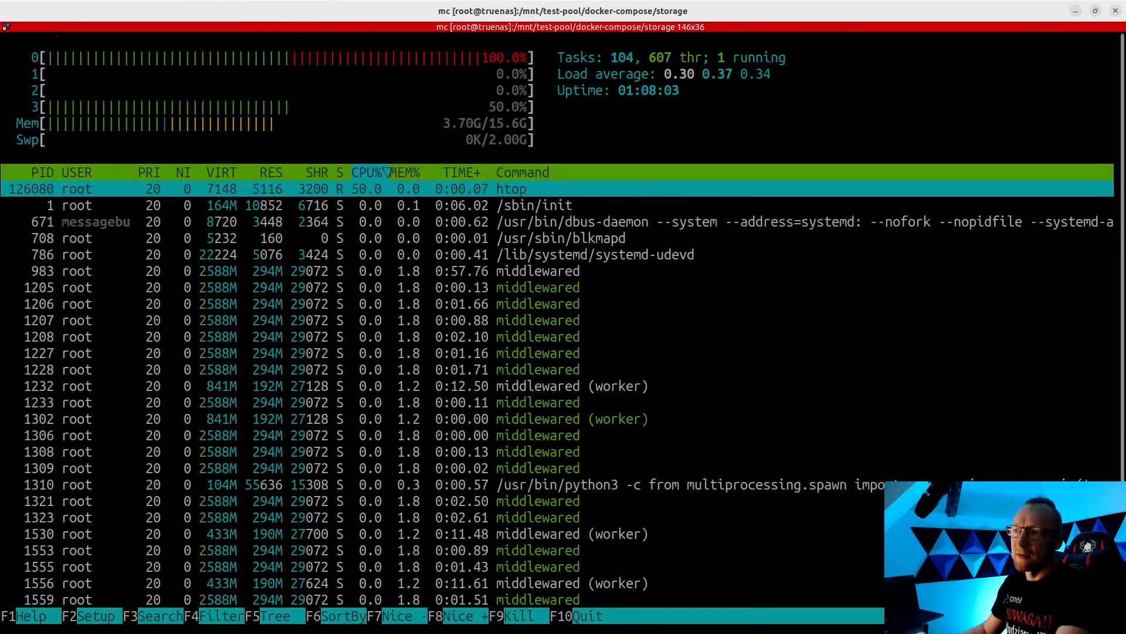
key("F5")
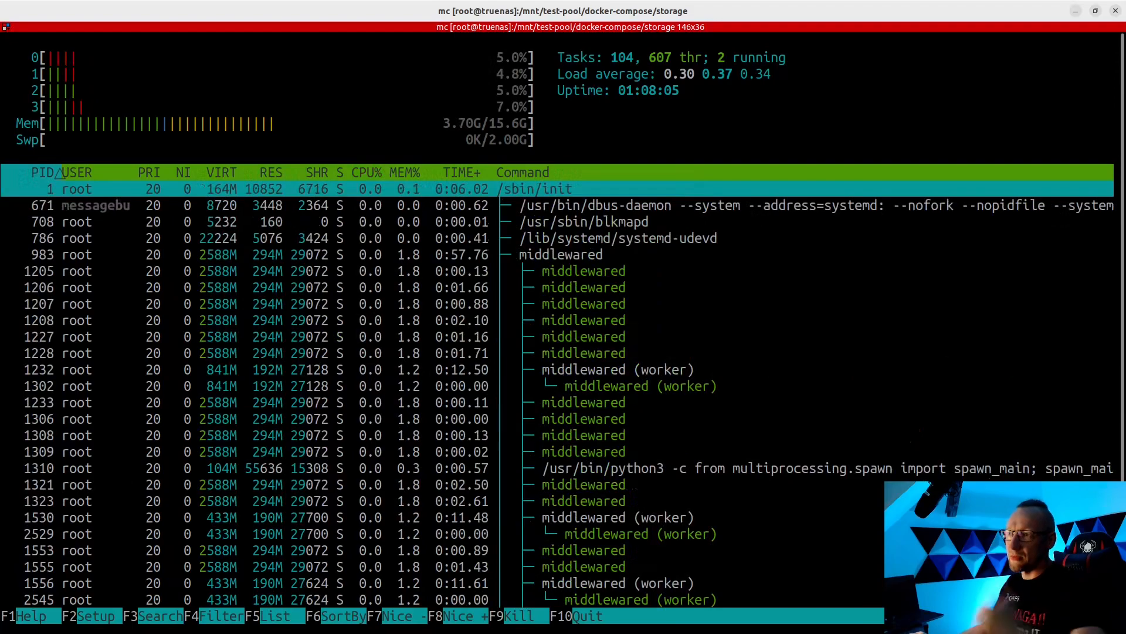
Look through the host's process tree down to the apache2 processes of the WordPress container
key("Down")
key("Down")
key("Down")
key("Down")
key("Down")
key("Down")
key("Down")
key("Down")
key("Down")
key("Down")
key("Down")
key("Down")
key("Down")
key("Down")
key("Down")
key("Down")
key("Down")
key("Down")
key("Down")
key("Down")
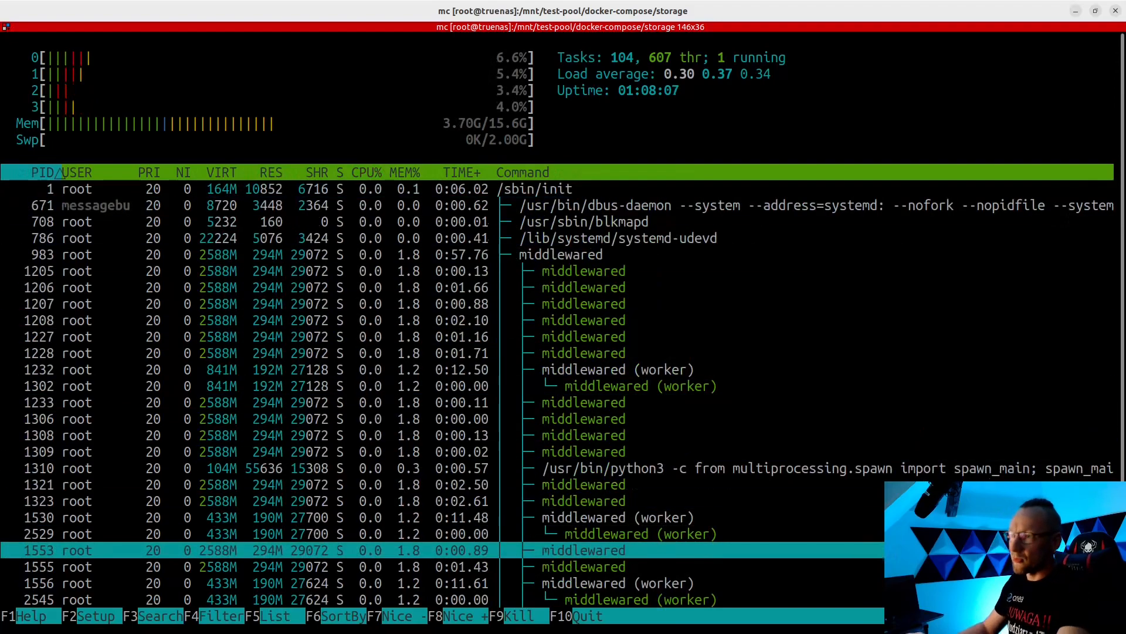
key("Page_Down")
key("Page_Down")
key("Page_Down")
key("Page_Down")
key("Page_Down")
key("Page_Down")
key("Page_Down")
key("Page_Down")
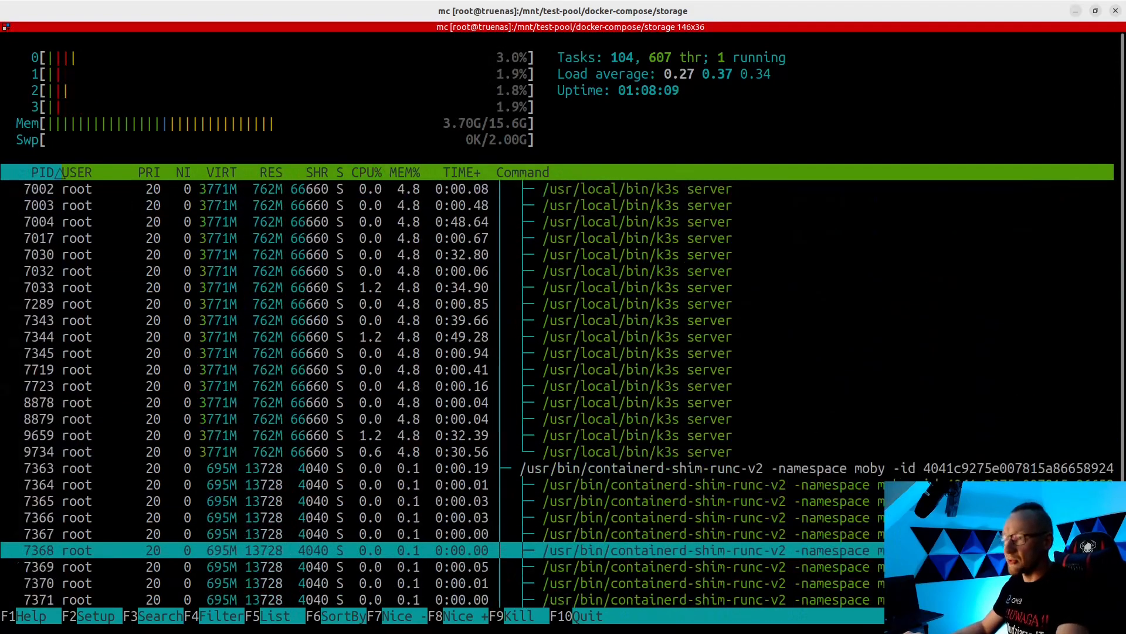
key("Page_Down")
key("Page_Down")
key("Page_Down")
key("Page_Down")
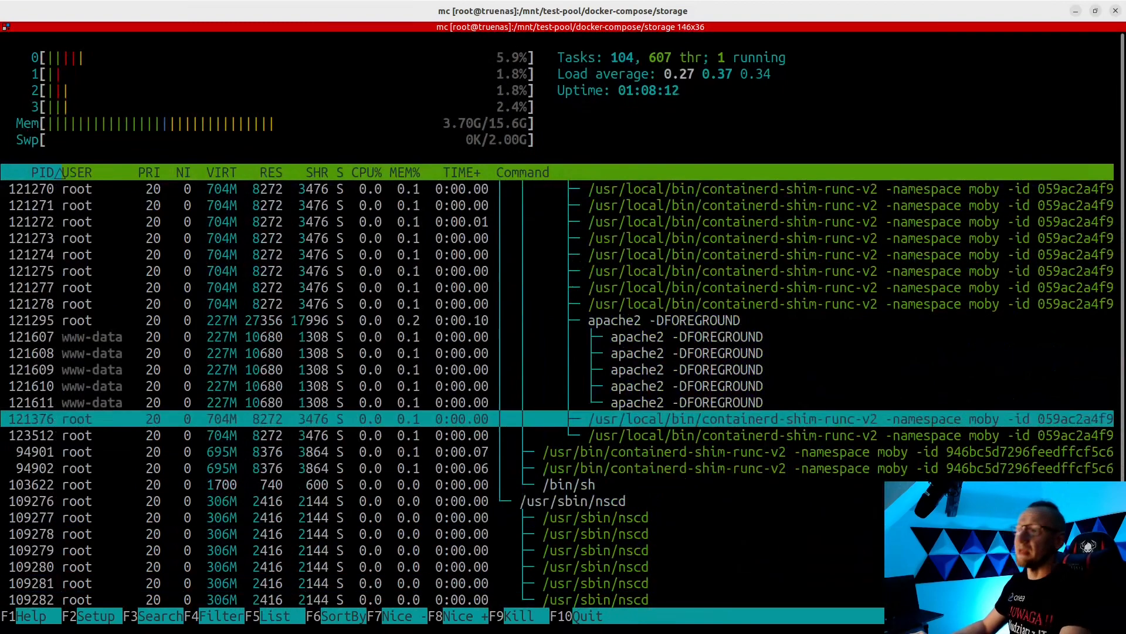
Examine the mysqld processes of the MariaDB container, just above the apache2 branch in the process tree
key("Up")
key("Up")
key("Up")
key("Up")
key("Up")
key("Up")
key("Up")
key("Up")
key("Up")
key("Up")
key("Up")
key("Up")
key("Up")
key("Up")
key("Up")
key("Up")
key("Up")
key("Up")
key("Up")
key("Up")
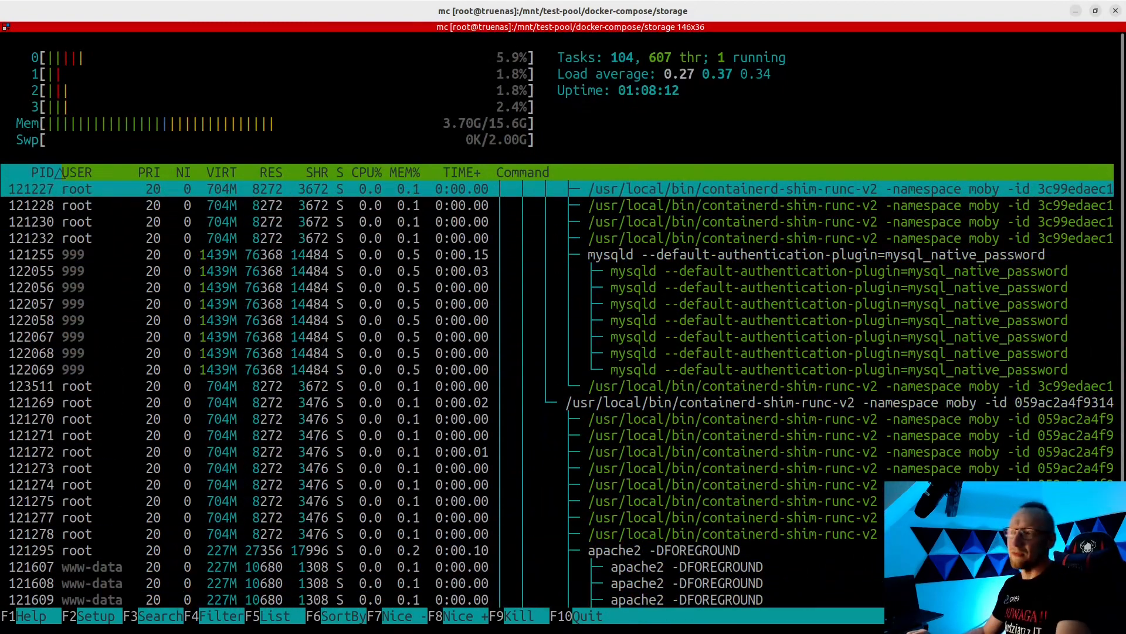
Trace the database container's branch up through docker-proxy and dockerd to the parent docker-init process
key("Down")
key("Down")
key("Up")
key("Up")
key("Up")
key("Up")
key("Up")
key("Up")
key("Up")
key("Up")
key("Up")
key("Up")
key("Up")
key("Up")
key("Up")
key("Up")
key("Up")
key("Up")
key("Up")
key("Up")
key("Up")
key("Up")
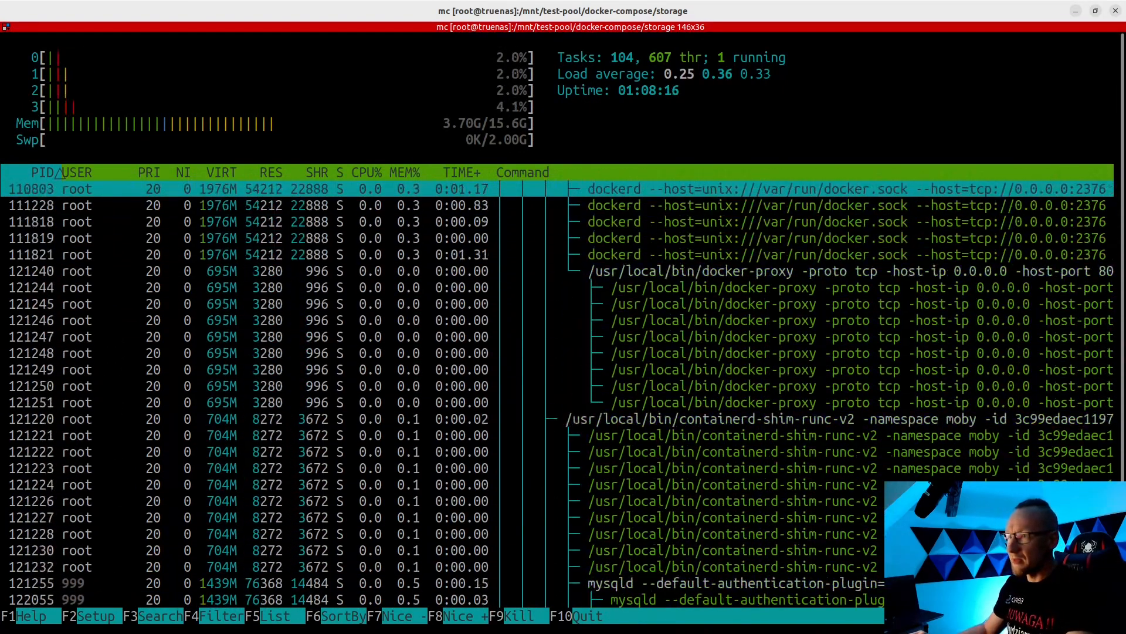
key("Up")
key("Up")
key("Up")
key("Up")
key("Up")
key("Up")
key("Up")
key("Up")
key("Up")
key("Up")
key("Up")
key("Up")
key("Up")
key("Up")
key("Up")
key("Up")
key("Up")
key("Up")
key("Up")
key("Up")
key("Up")
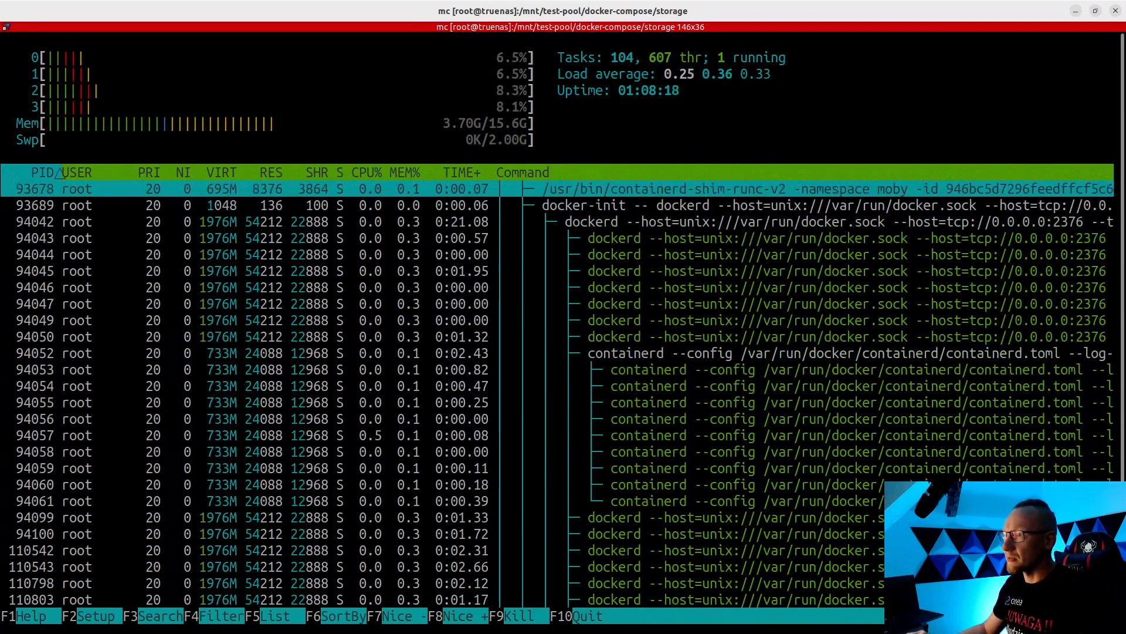
key("Up")
key("Down")
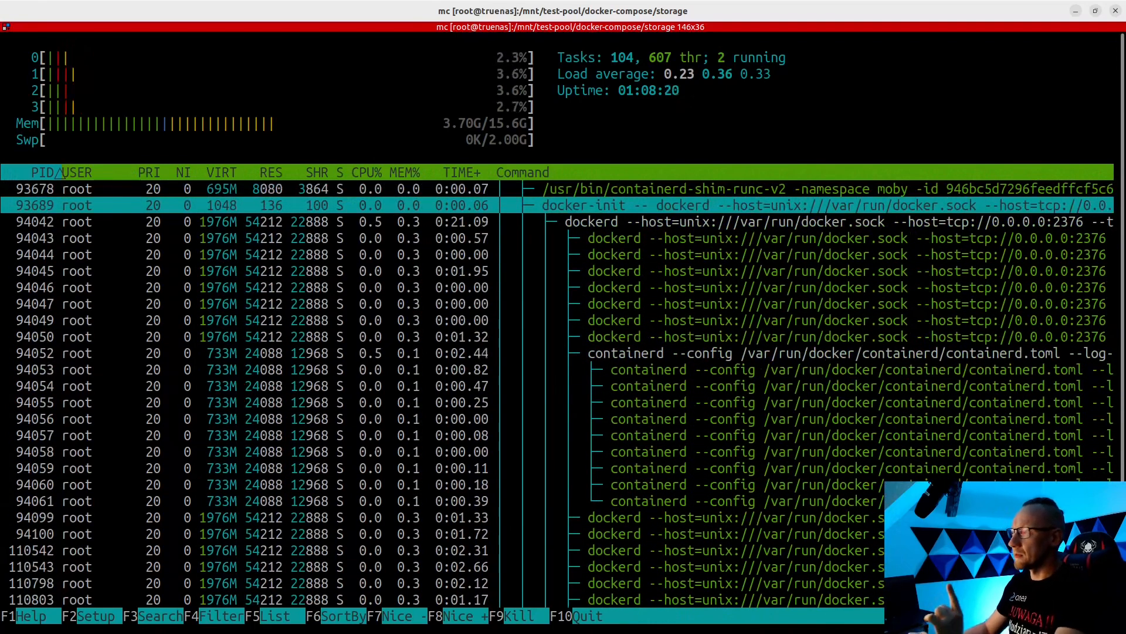
Follow the docker-init branch down through dockerd, docker-proxy and containerd-shim to the nested mysqld and apache2 processes, with the command column shifted into view
key("Right")
key("Right")
key("Right")
key("Left")
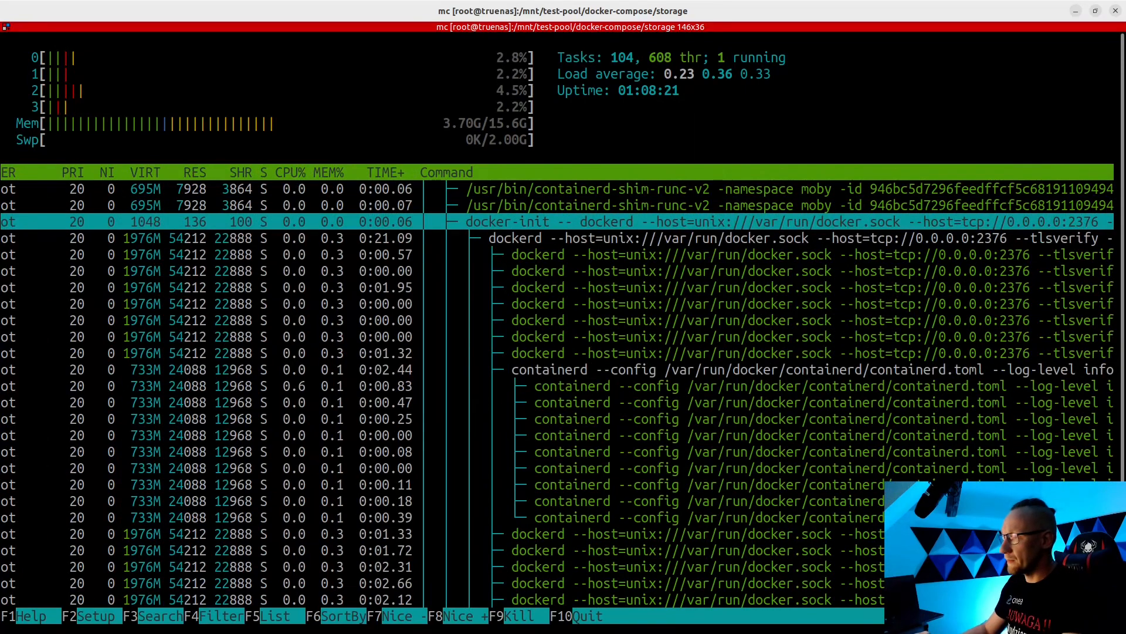
key("Down")
key("Down")
key("Down")
key("Down")
key("Down")
key("Down")
key("Down")
key("Down")
key("Down")
key("Down")
key("Down")
key("Down")
key("Down")
key("Down")
key("Down")
key("Down")
key("Down")
key("Down")
key("Down")
key("Down")
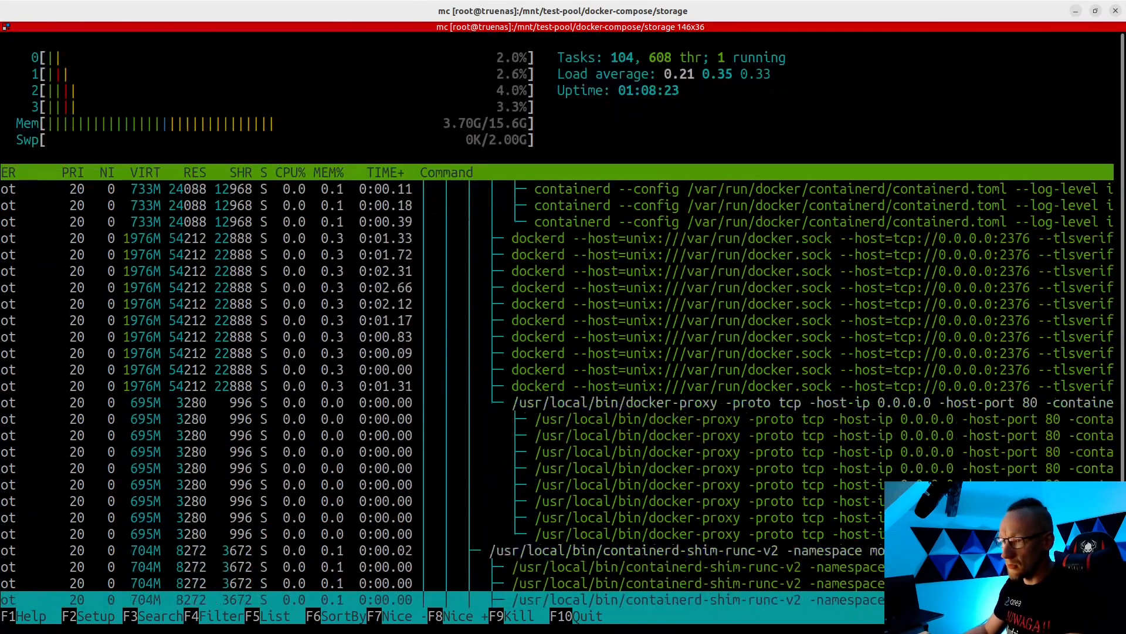
key("Down")
key("Down")
key("Down")
key("Down")
key("Down")
key("Down")
key("Down")
key("Down")
key("Down")
key("Down")
key("Down")
key("Down")
key("Down")
key("Down")
key("Down")
key("Down")
key("Down")
key("Down")
key("Down")
key("Down")
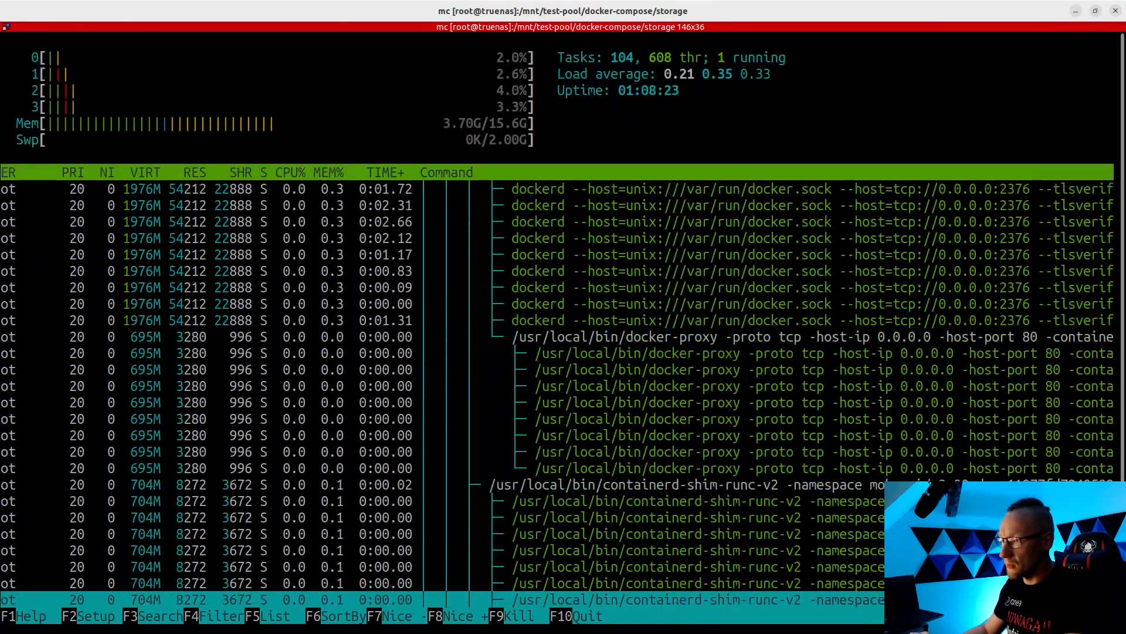
key("Down")
key("Down")
key("Down")
key("Down")
key("Down")
key("Down")
key("Down")
key("Down")
key("Down")
key("Down")
key("Down")
key("Down")
key("Down")
key("Down")
key("Down")
key("Down")
key("Down")
key("Down")
key("Down")
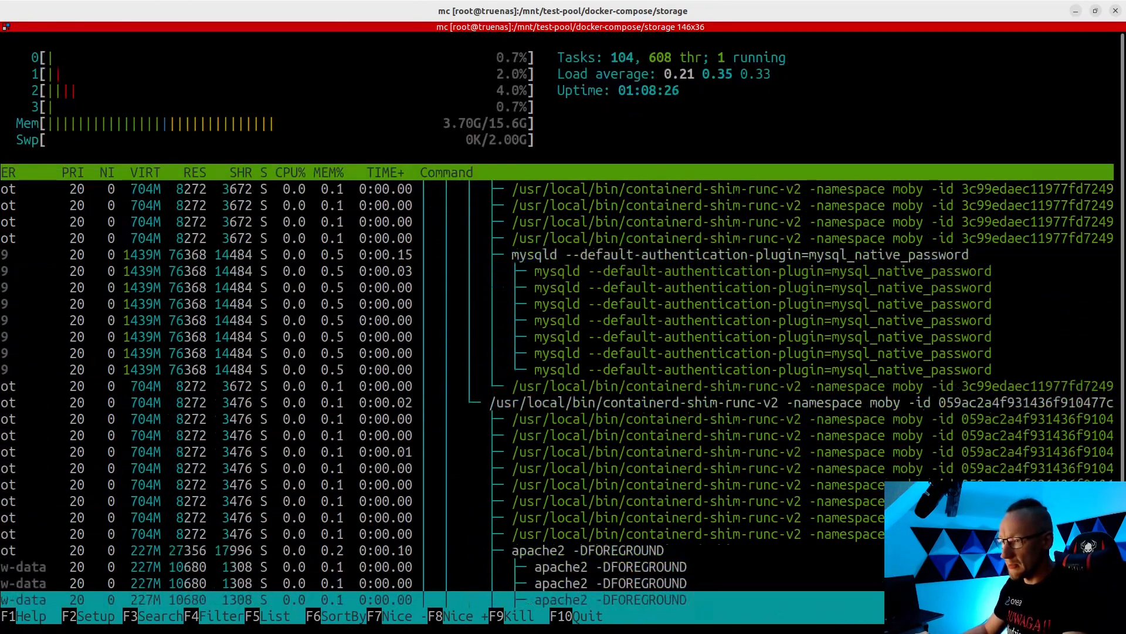
Compare the mysqld and apache2 branches and the containerd-shim-runc-v2 parent process of each nested container
key("Up")
key("Up")
key("Up")
key("Up")
key("Up")
key("Up")
key("Up")
key("Up")
key("Up")
key("Up")
key("Up")
key("Up")
key("Up")
key("Up")
key("Up")
key("Up")
key("Up")
key("Up")
key("Up")
key("Up")
key("Up")
key("Up")
key("Up")
key("Up")
key("Up")
key("Up")
key("Up")
key("Up")
key("Up")
key("Up")
key("Up")
key("Up")
key("Up")
key("Up")
key("Up")
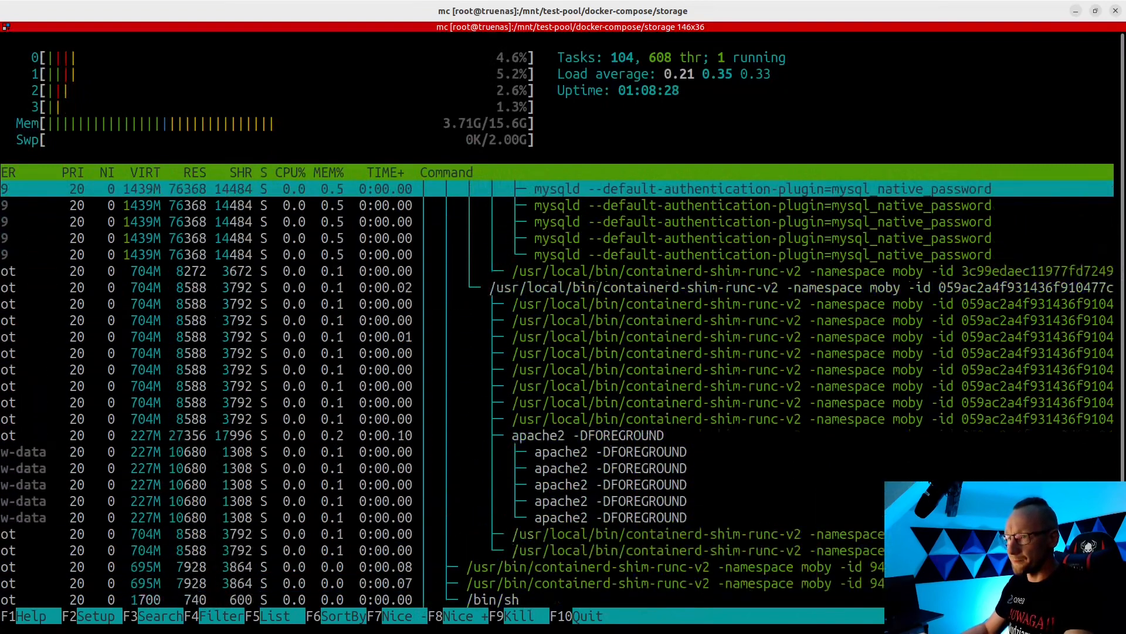
key("Down")
key("Down")
key("Down")
key("Down")
key("Down")
key("Down")
key("Down")
key("Down")
key("Down")
key("Down")
key("Down")
key("Down")
key("Down")
key("Down")
key("Down")
key("Down")
key("Down")
key("Down")
key("Down")
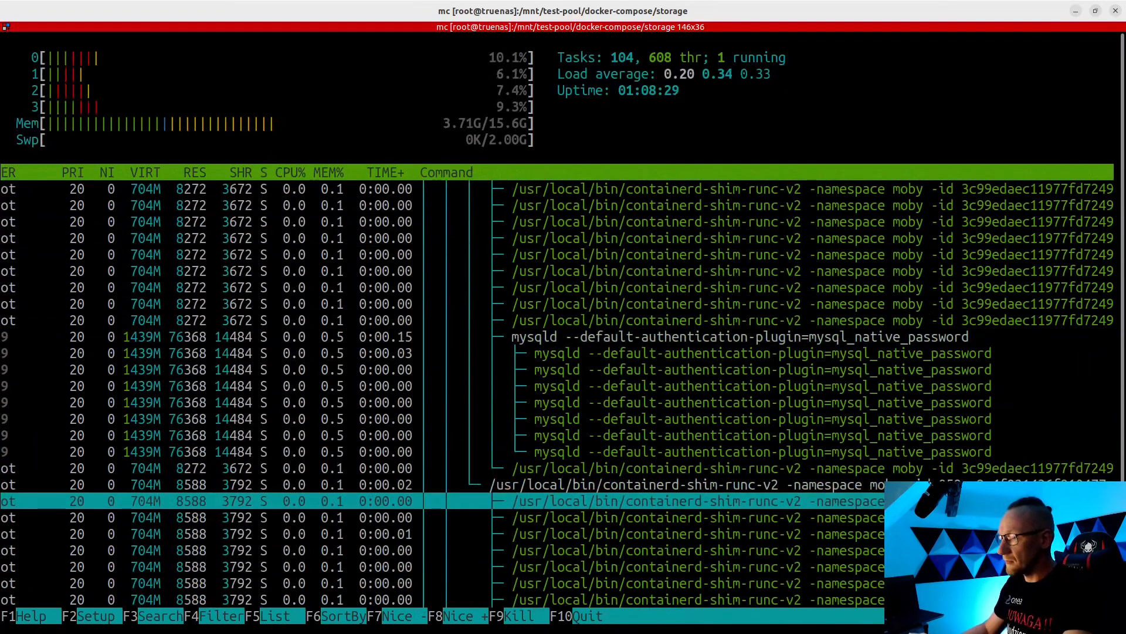
Trace the tree from the apache2 container's containerd-shim back up past mysqld and docker-proxy to the dockerd processes
key("Up")
key("Up")
key("Up")
key("Up")
key("Up")
key("Up")
key("Up")
key("Up")
key("Up")
key("Up")
key("Up")
key("Up")
key("Up")
key("Up")
key("Up")
key("Up")
key("Up")
key("Up")
key("Up")
key("Up")
key("Up")
key("Up")
key("Up")
key("Up")
key("Up")
key("Up")
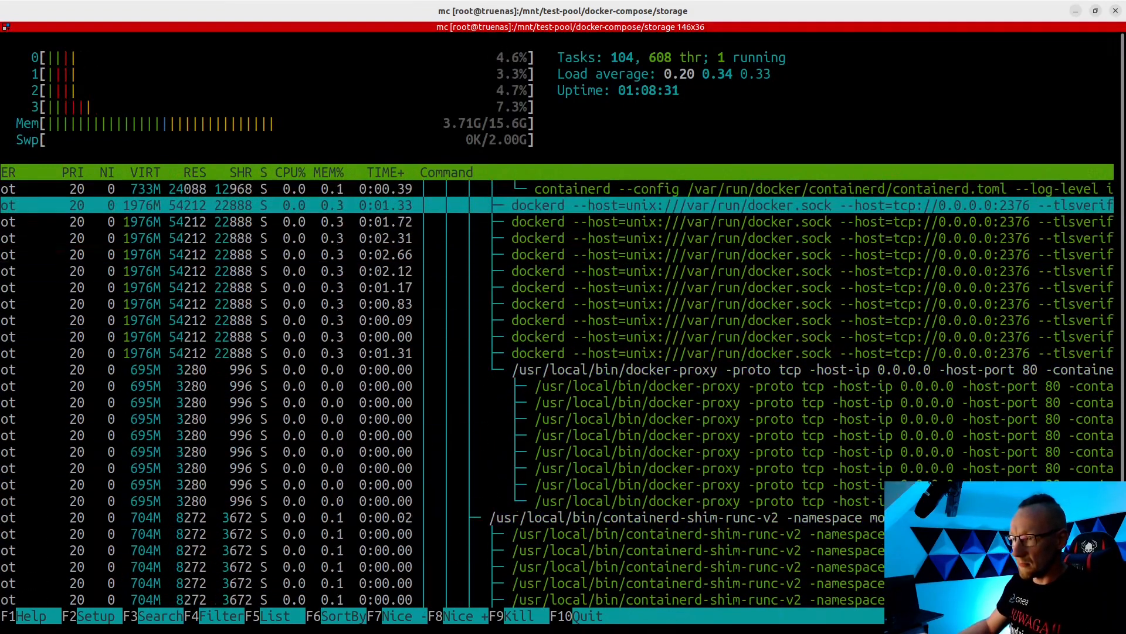
Follow the process tree from the dockerd threads down past docker-proxy and mysqld to the second nested containerd-shim-runc-v2
key("Down")
key("Down")
key("Down")
key("Down")
key("Down")
key("Down")
key("Down")
key("Down")
key("Down")
key("Down")
key("Down")
key("Down")
key("Down")
key("Down")
key("Down")
key("Down")
key("Down")
key("Down")
key("Down")
key("Down")
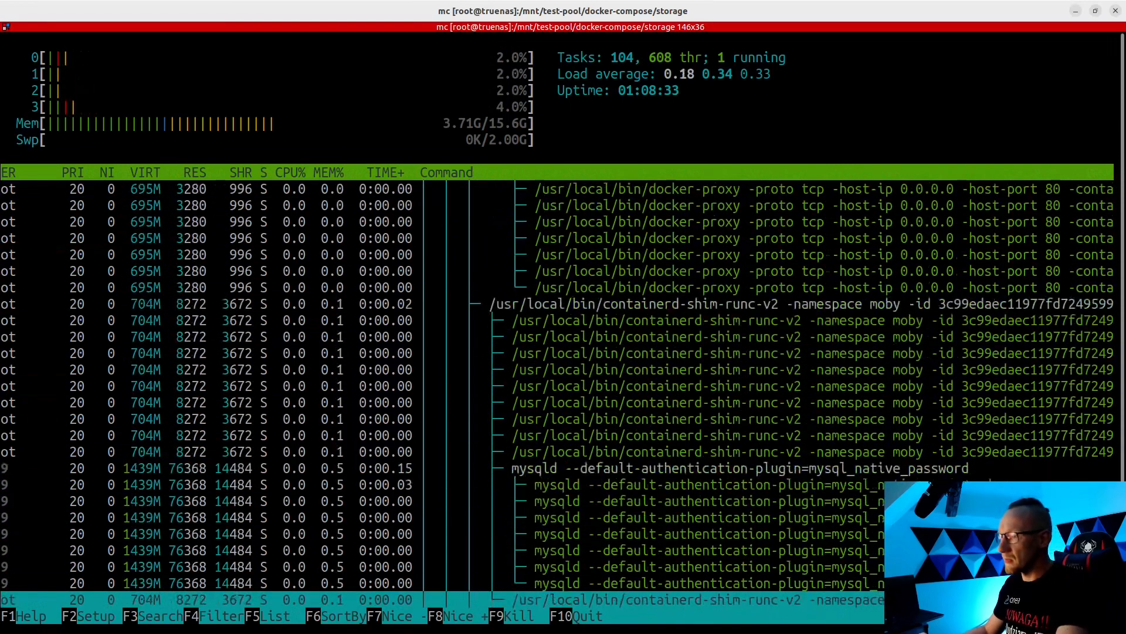
key("Down")
key("Down")
key("Down")
key("Down")
key("Down")
key("Down")
key("Down")
key("Down")
key("Down")
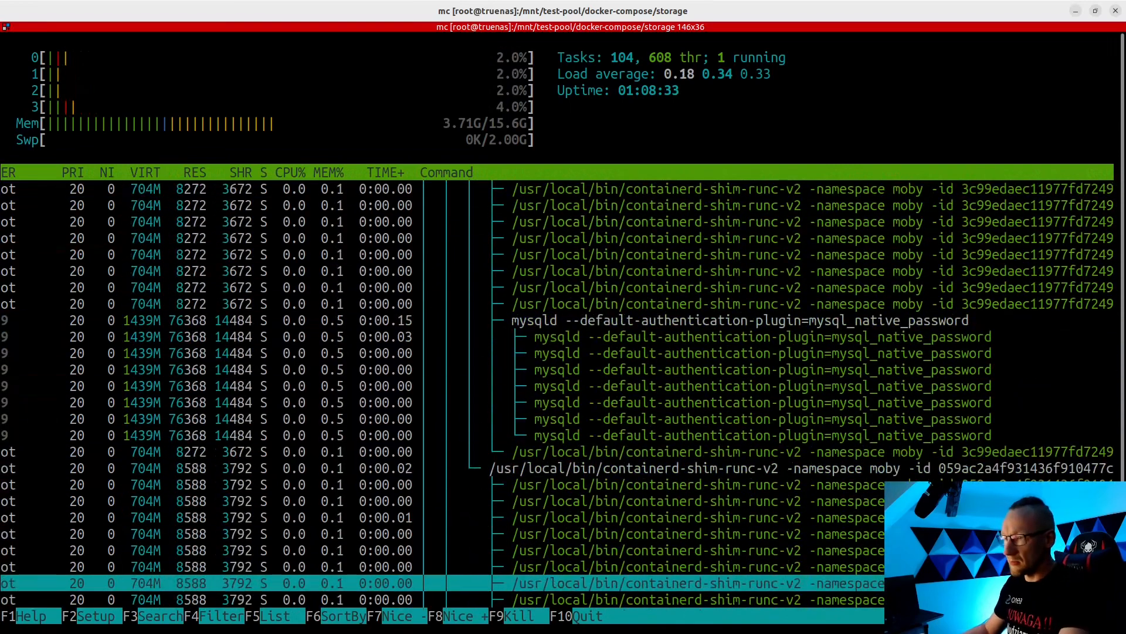
Examine the second nested containerd-shim-runc-v2 branch from its first thread down to the apache2 processes it starts
key("Up")
key("Up")
key("Up")
key("Up")
key("Up")
key("Up")
key("Up")
key("Up")
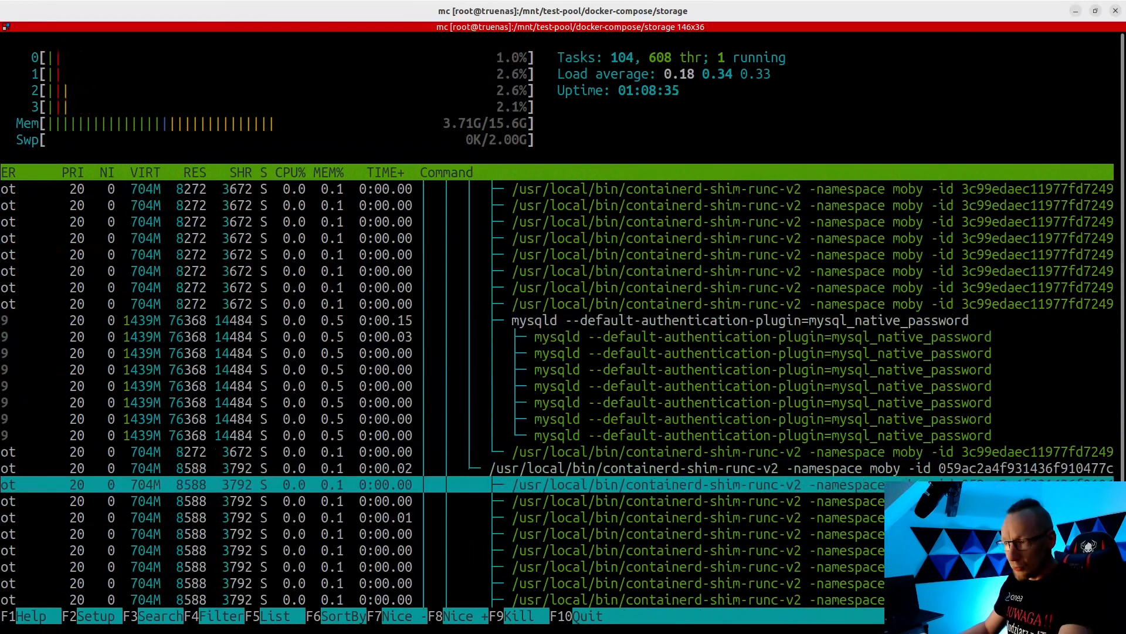
key("Down")
key("Down")
key("Down")
key("Down")
key("Down")
key("Down")
key("Down")
key("Down")
key("Down")
key("Down")
key("Down")
key("Down")
key("Down")
key("Up")
key("Up")
key("Up")
key("Up")
key("Up")
key("Up")
key("Up")
key("Up")
key("Up")
key("Up")
key("Up")
key("Up")
key("Up")
key("Down")
key("Down")
key("Down")
key("Down")
key("Down")
key("Down")
key("Down")
key("Down")
key("Down")
key("Down")
key("Down")
key("Down")
key("Down")
key("Up")
key("Up")
key("Up")
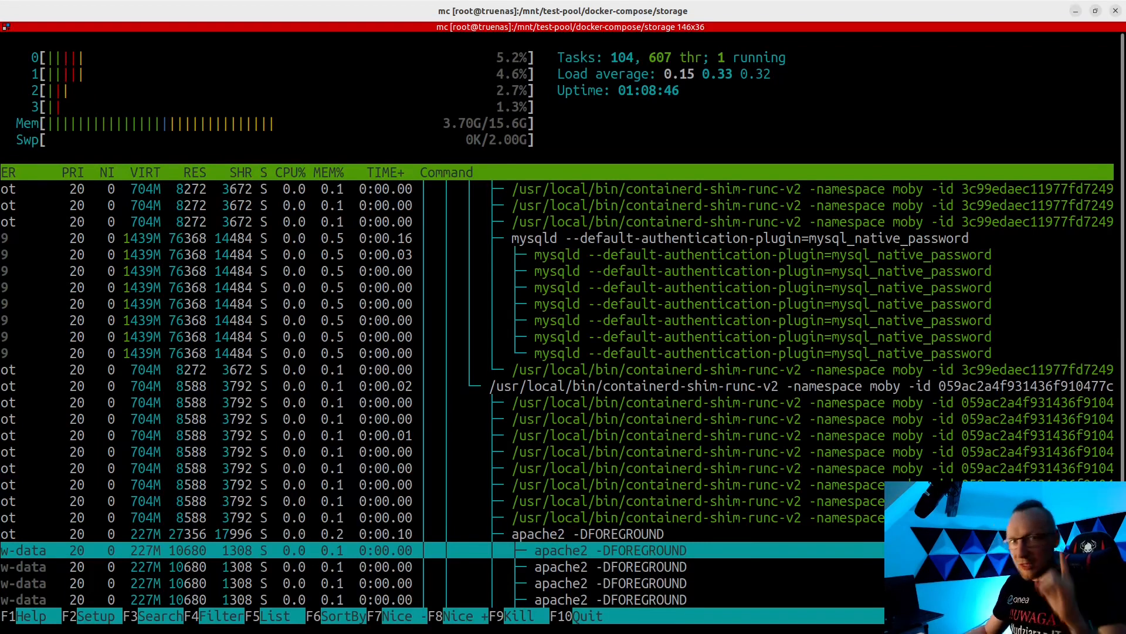
Follow the tree past the apache2 workers and the outer containerd-shim threads to the /bin/sh process
key("Down")
key("Down")
key("Down")
key("Down")
key("Down")
key("Down")
key("Down")
key("Down")
key("Down")
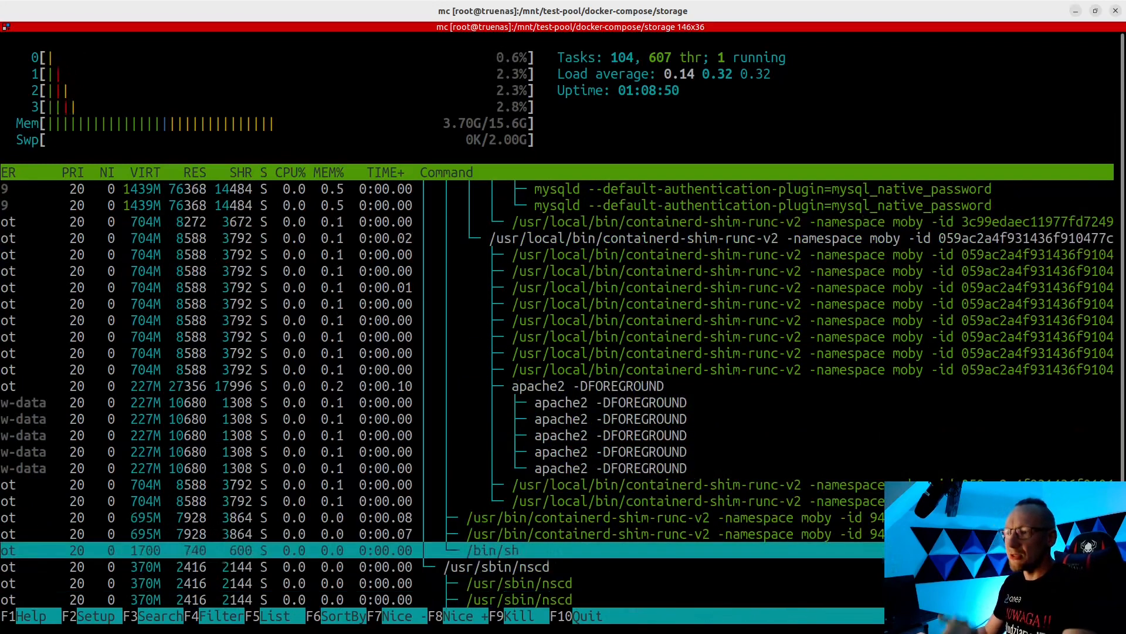
Return to the apache2 workers and bring the user column into view to check which accounts own them
key("Up")
key("Up")
key("Up")
key("Up")
key("Up")
key("Up")
key("Up")
key("Up")
key("Up")
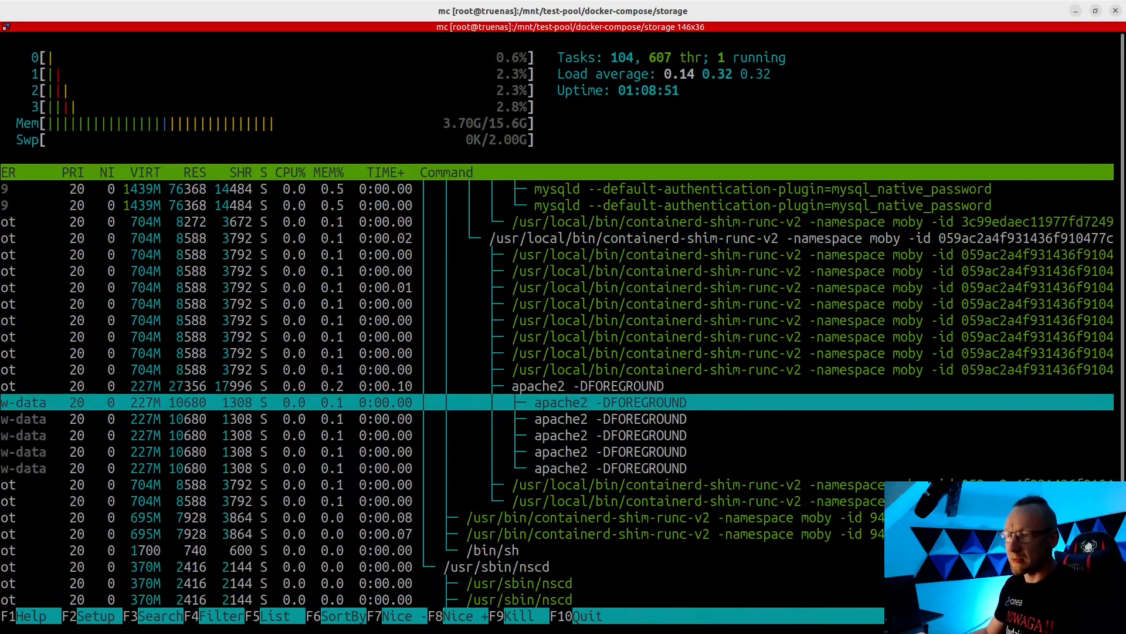
key("Left")
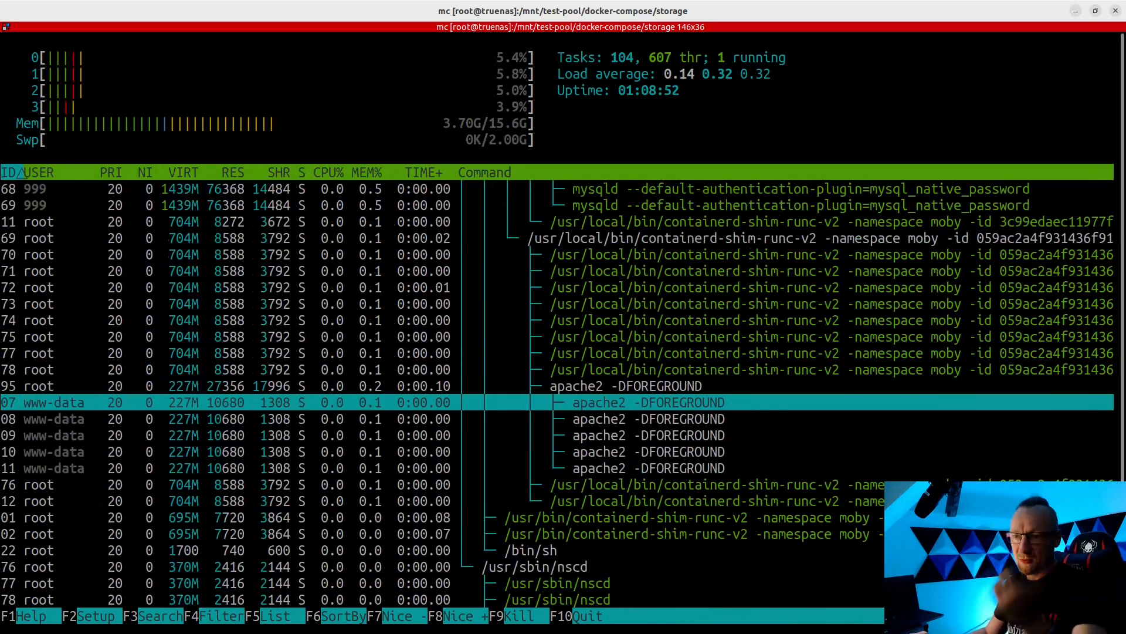
key("Down")
key("Down")
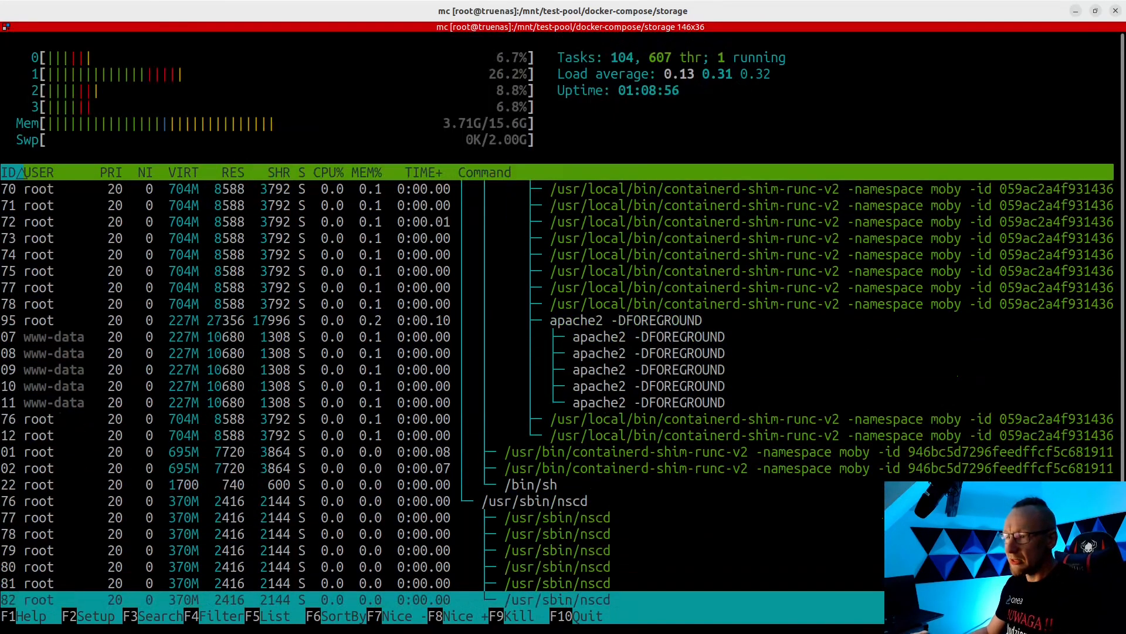
Check the user that owns the mysqld processes and review their parent containerd-shim-runc-v2 threads
key("Up")
key("Page_Up")
key("Down")
key("Down")
key("Down")
key("Down")
key("Down")
key("Down")
key("Down")
key("Down")
key("Down")
key("Down")
key("Down")
key("Down")
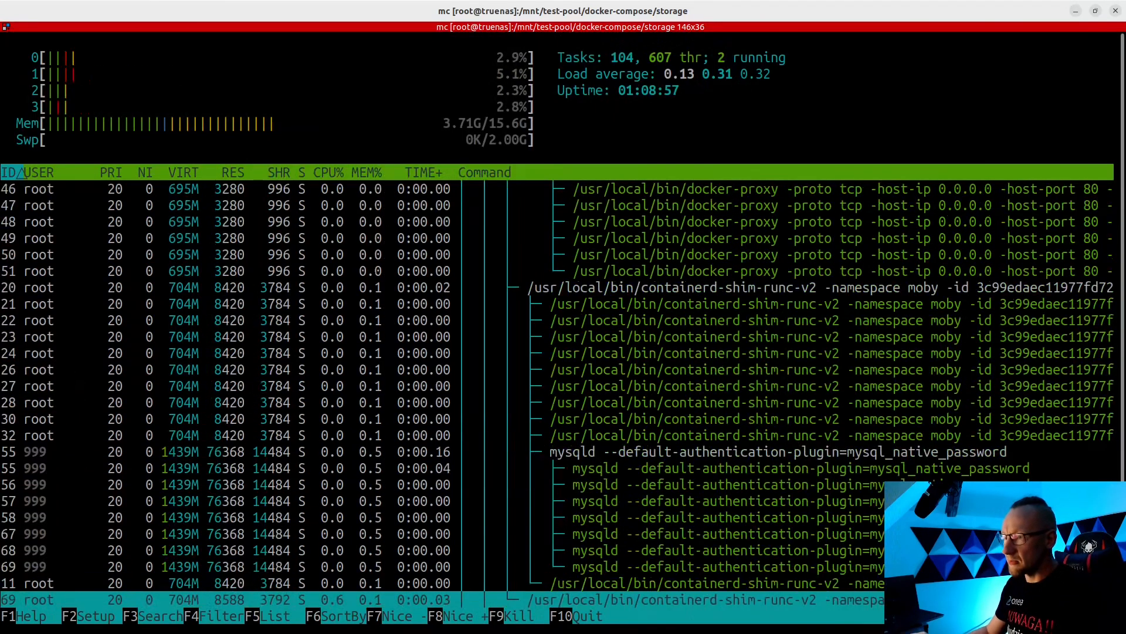
Follow the tree with user names shown from the apache2 container's containerd-shim down to the nscd processes
key("Down")
key("Down")
key("Down")
key("Down")
key("Down")
key("Down")
key("Down")
key("Down")
key("Down")
key("Down")
key("Down")
key("Down")
key("Down")
key("Down")
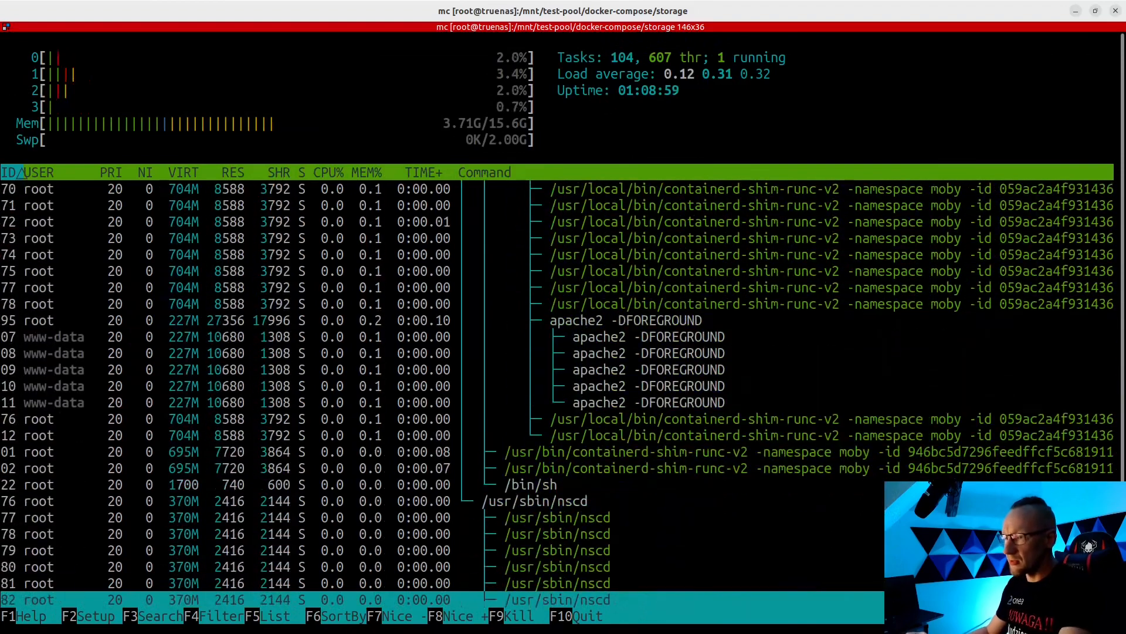
Locate the docker-init process with its dockerd children and the outer containerd-shim-runc-v2 that runs it
key("Down")
key("Down")
key("Down")
key("Down")
key("Down")
key("Down")
key("Down")
key("Down")
key("Down")
key("Down")
key("Down")
key("Down")
key("Down")
key("Down")
key("Down")
key("Down")
key("Down")
key("Down")
key("Down")
key("Down")
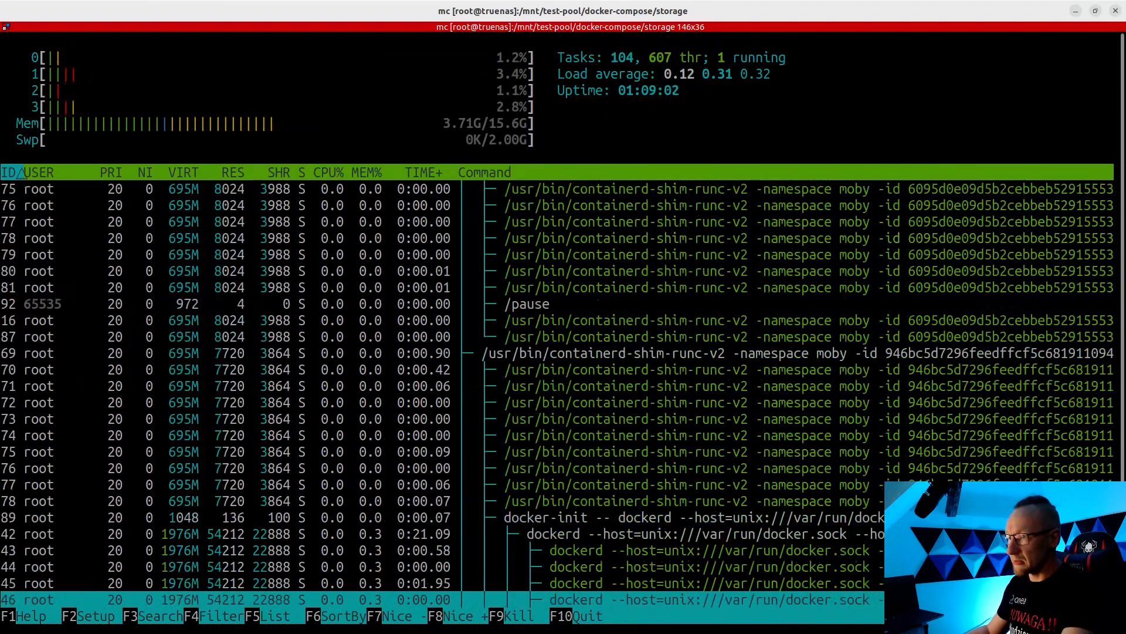
Follow the process tree from docker-init's dockerd threads to the webhook and cainjector processes and check their owning users
key("Down")
key("Down")
key("Down")
key("Down")
key("Down")
key("Down")
key("Down")
key("Down")
key("Down")
key("Down")
key("Down")
key("Down")
key("Down")
key("Down")
key("Down")
key("Down")
key("Down")
key("Down")
key("Down")
key("Down")
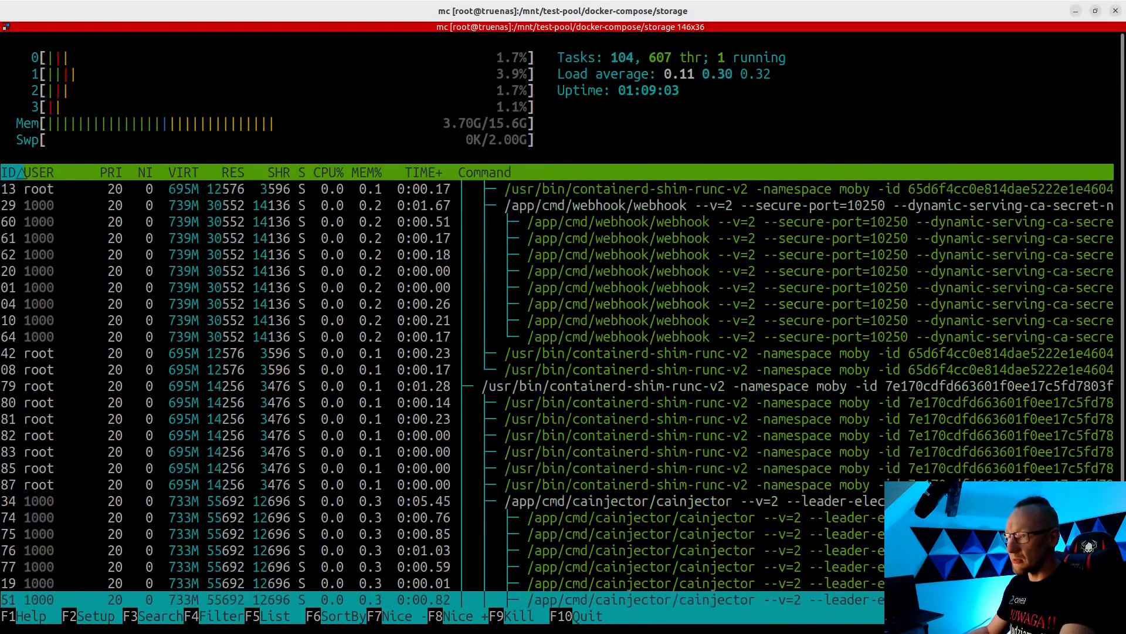
Review the other containerd-shim-runc-v2 branches, including the pause containers and the zfs-driver processes, with their users
key("Down")
key("Down")
key("Down")
key("Down")
key("Down")
key("Down")
key("Down")
key("Down")
key("Down")
key("Down")
key("Down")
key("Down")
key("Down")
key("Down")
key("Down")
key("Down")
key("Down")
key("Down")
key("Down")
key("Down")
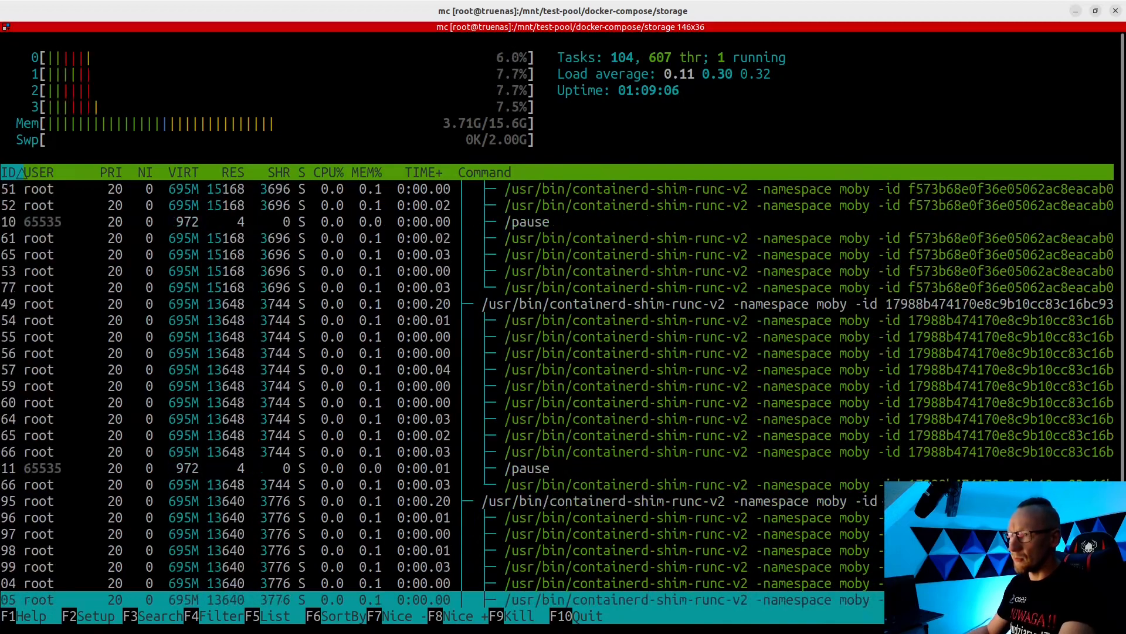
key("Down")
key("Down")
key("Down")
key("Down")
key("Down")
key("Down")
key("Down")
key("Down")
key("Down")
key("Down")
key("Down")
key("Down")
key("Down")
key("Down")
key("Down")
key("Down")
key("Down")
key("Down")
key("Down")
key("Down")
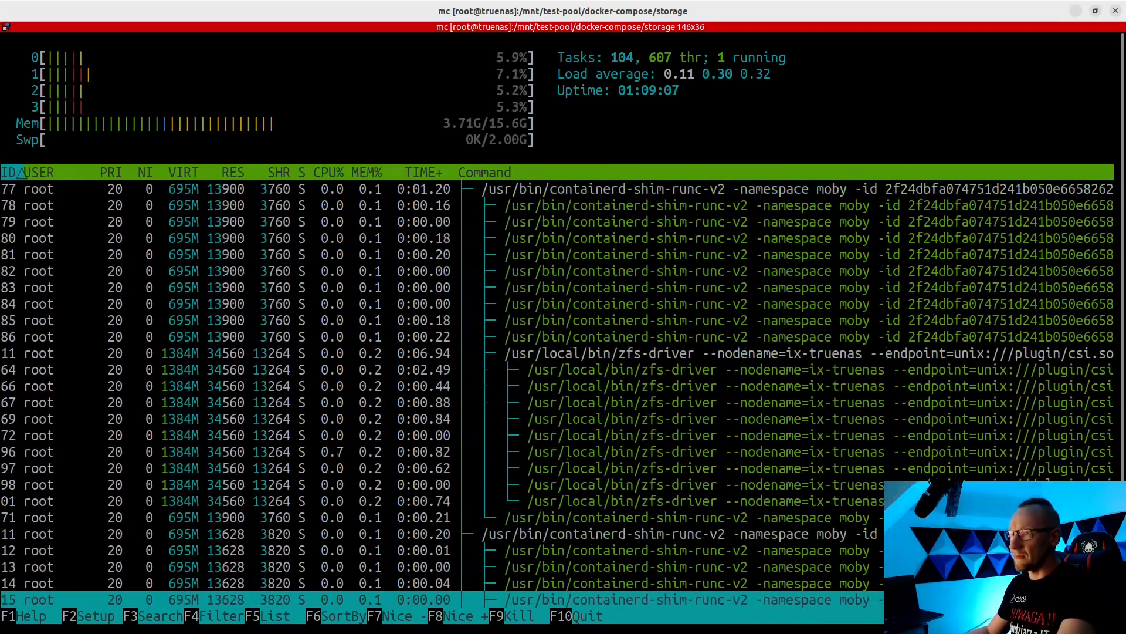
Examine the host's own services in the tree, from the dockerd -H fd:// threads and dhcp daemon to nginx, xe-daemon and collectd
key("Down")
key("Down")
key("Down")
key("Down")
key("Down")
key("Down")
key("Down")
key("Down")
key("Down")
key("Down")
scroll(556, 387, "up", 7)
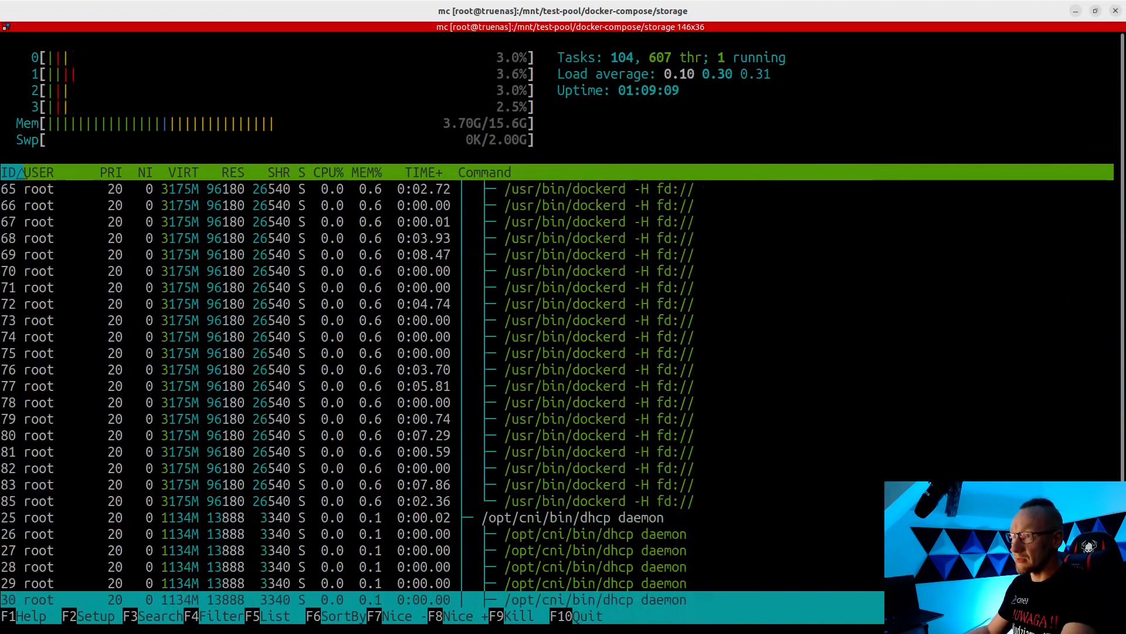
scroll(557, 388, "down", 3)
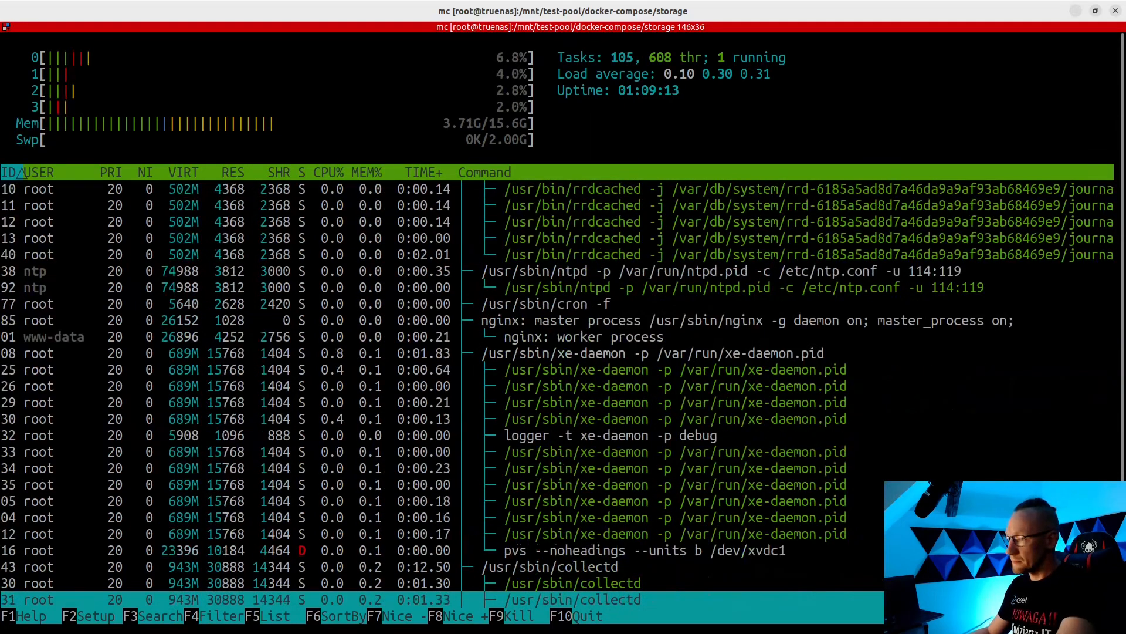
Return to the nested apache2 and mysqld containers near the tree's end and highlight a mysqld thread to examine its user
scroll(558, 387, "down", 15)
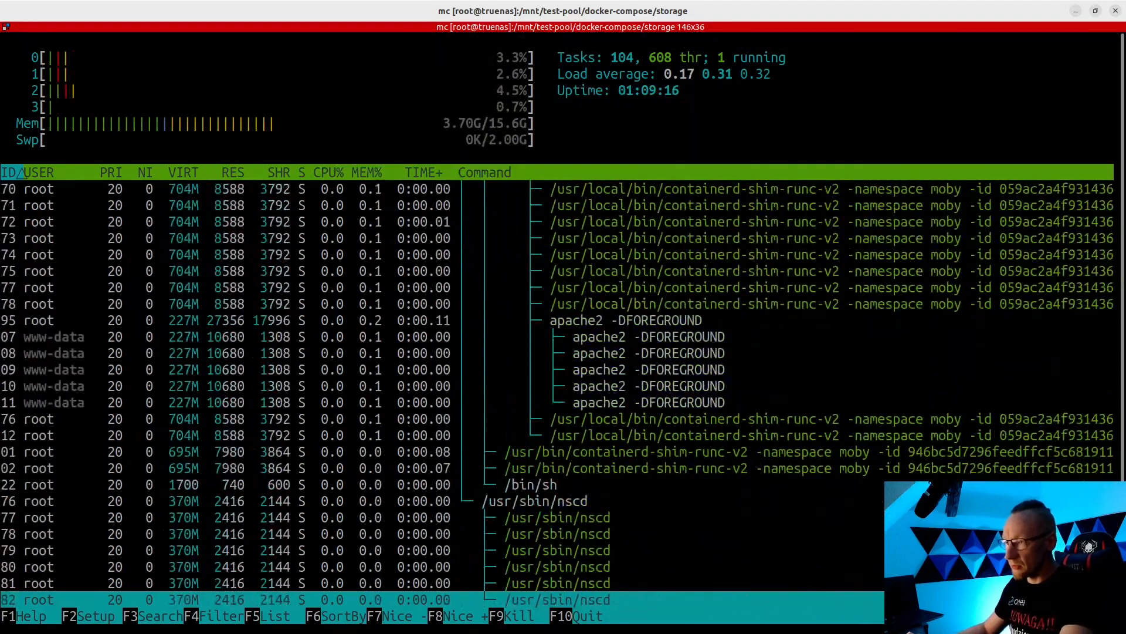
scroll(558, 387, "up", 5)
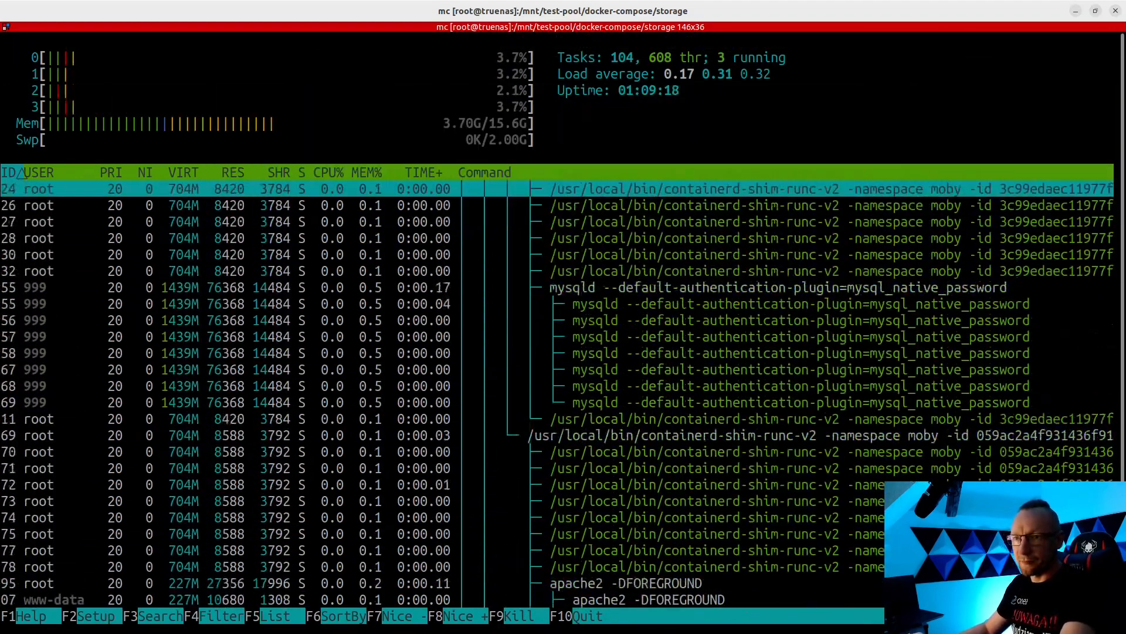
scroll(557, 387, "up", 1)
scroll(557, 387, "down", 2)
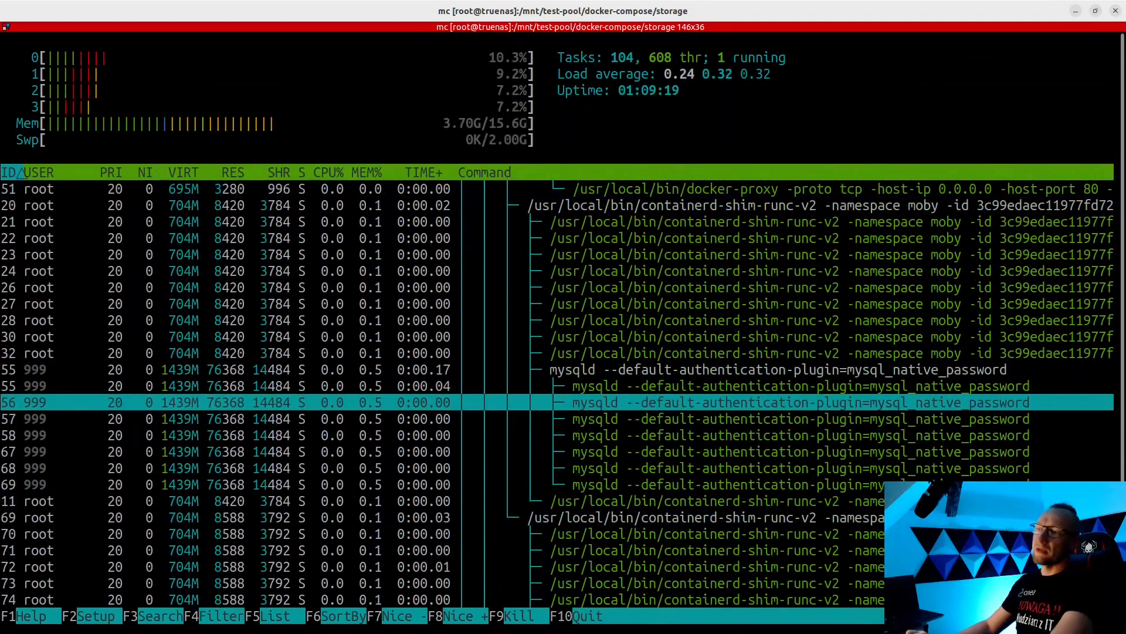
key("Down")
key("Down")
key("Down")
key("Down")
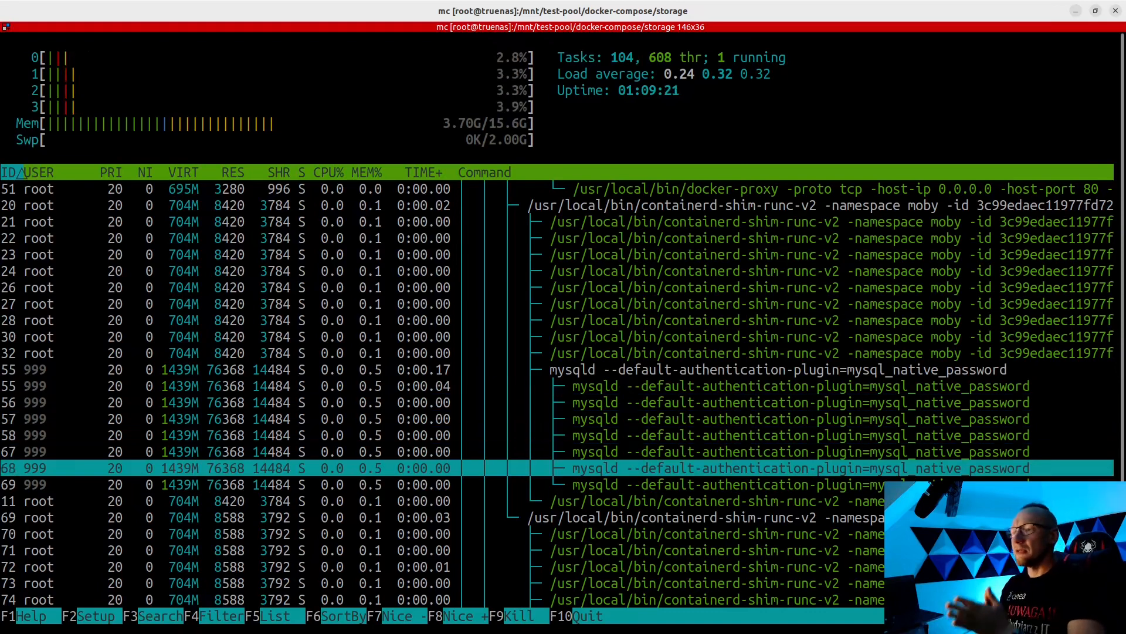